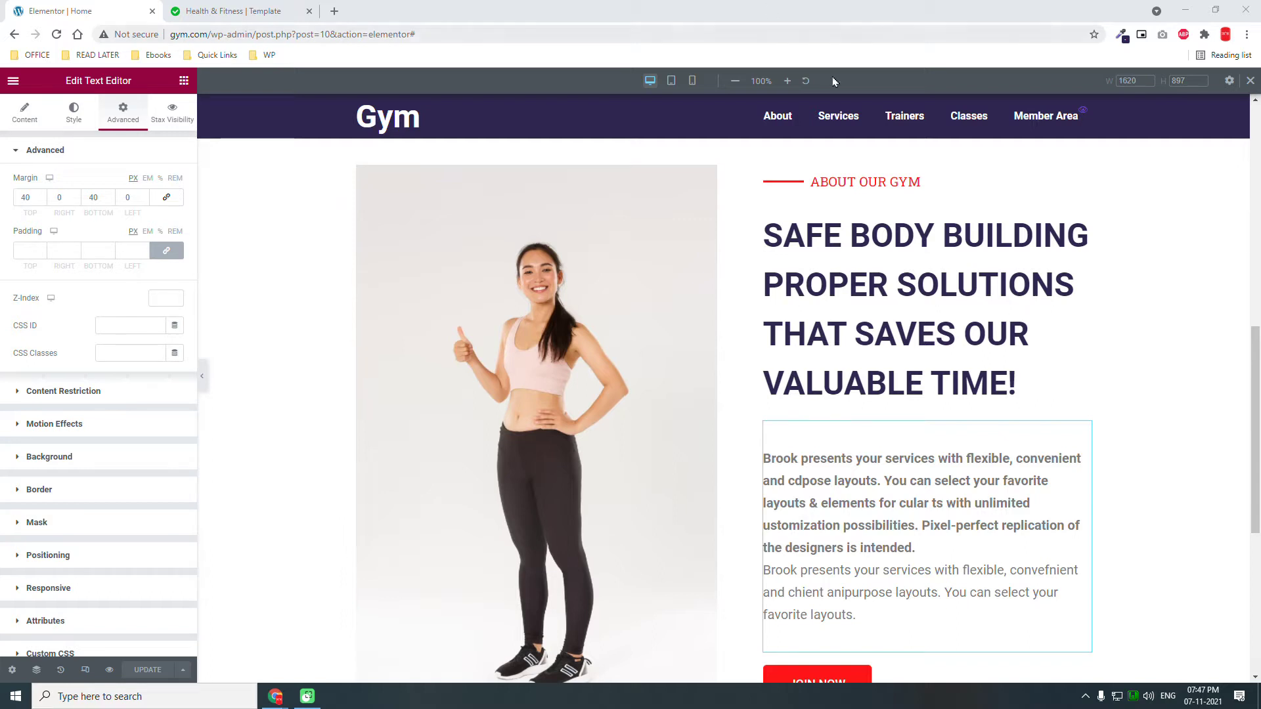
Check the services block on the Fitness template page, and add a single-column section below the about section.
scroll(672, 335, down, 1)
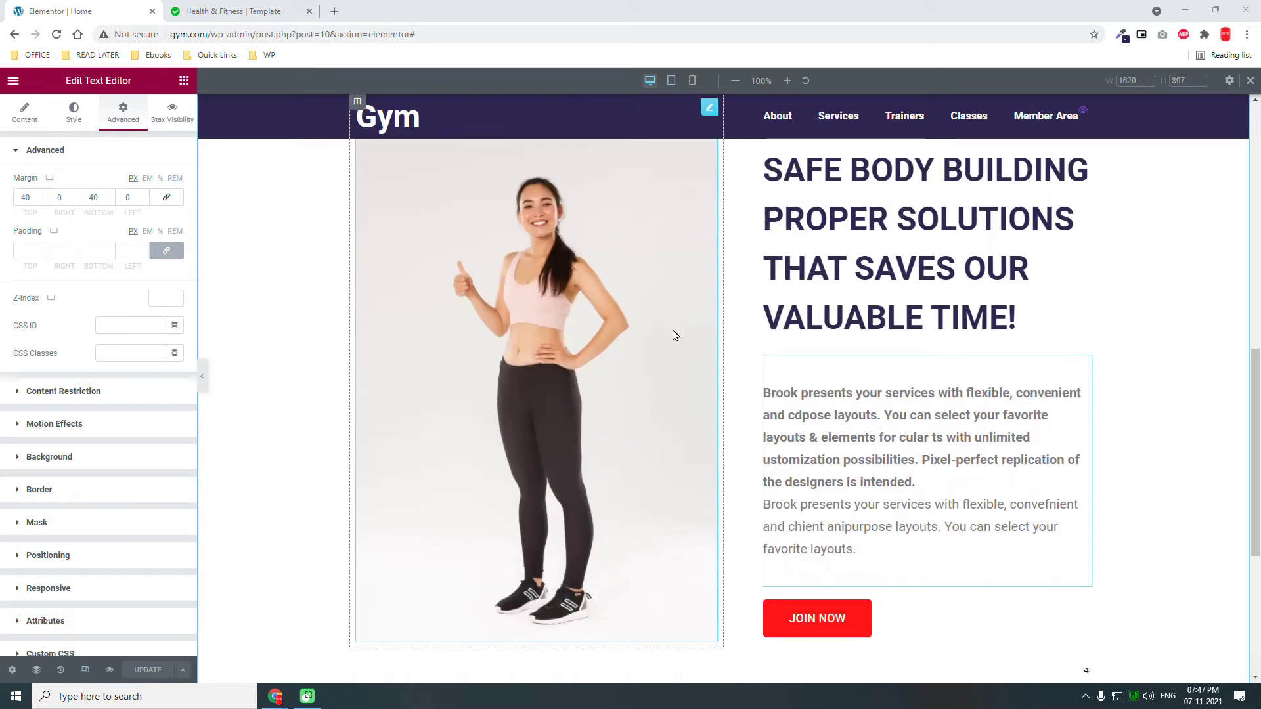
click(249, 8)
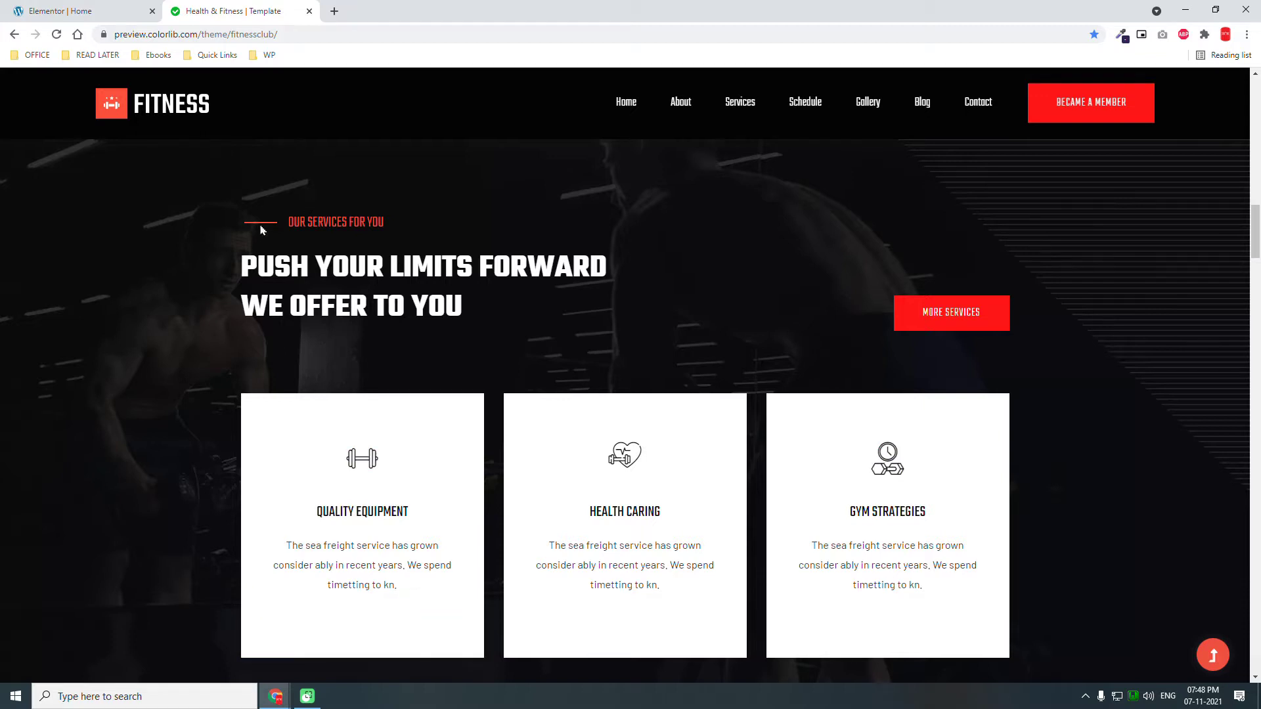
click(176, 5)
click(117, 7)
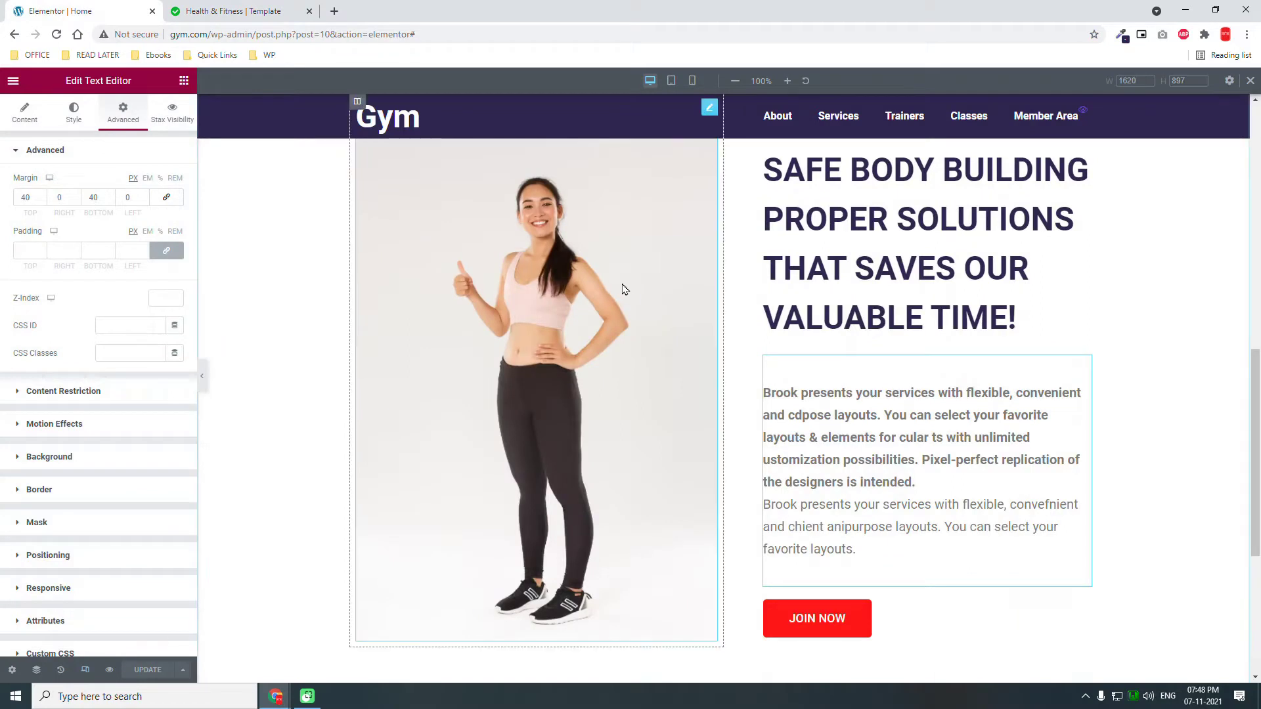
scroll(657, 308, down, 5)
click(707, 511)
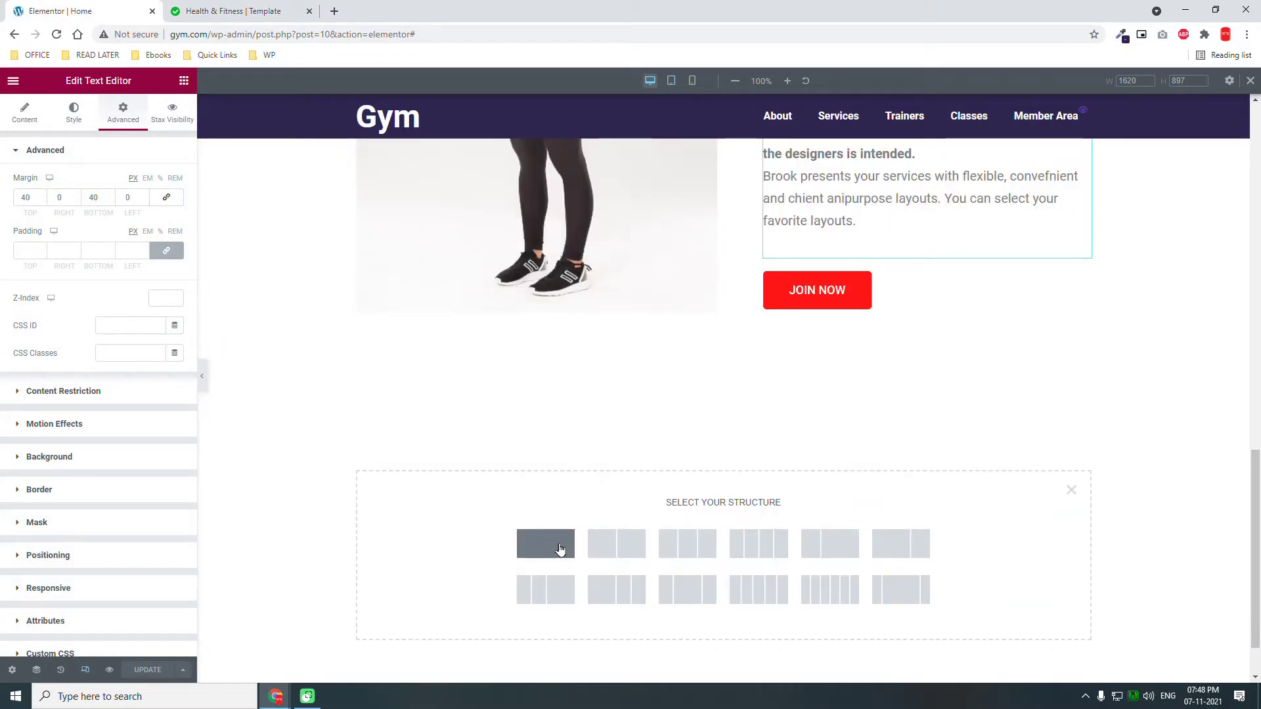
click(559, 544)
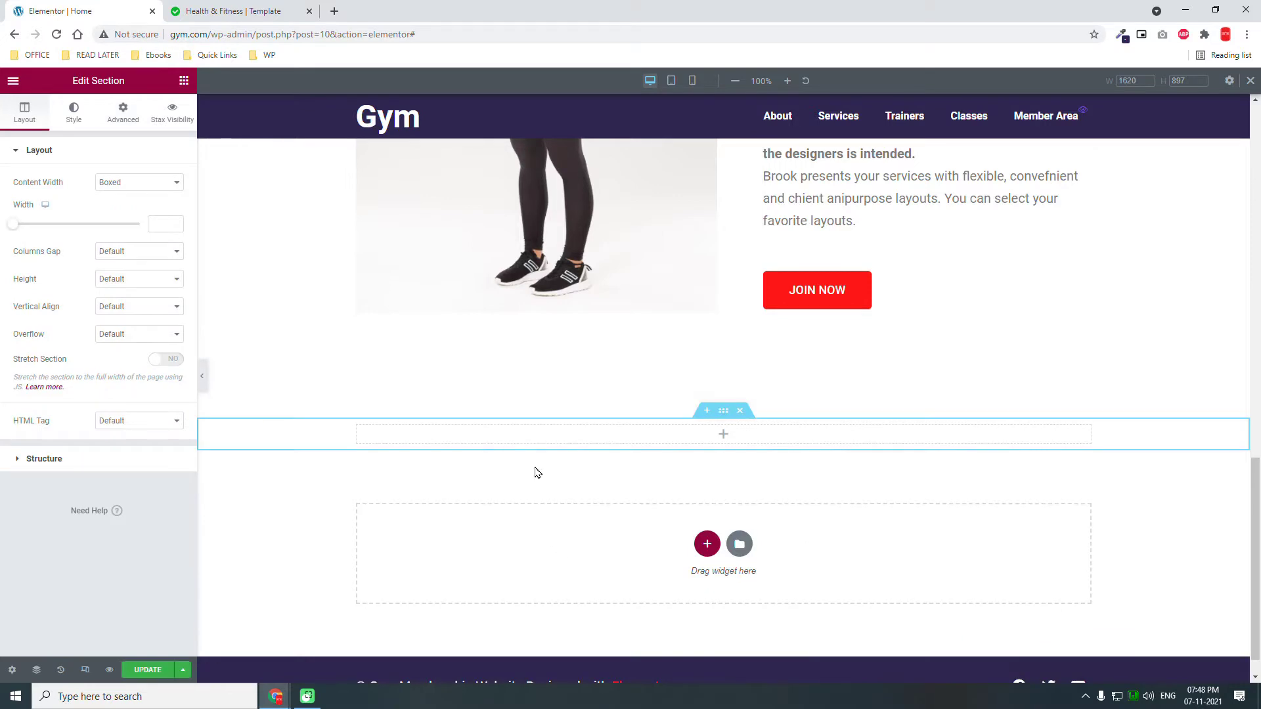
Give the new section a classic background using the gym-bg image from the media library.
click(76, 125)
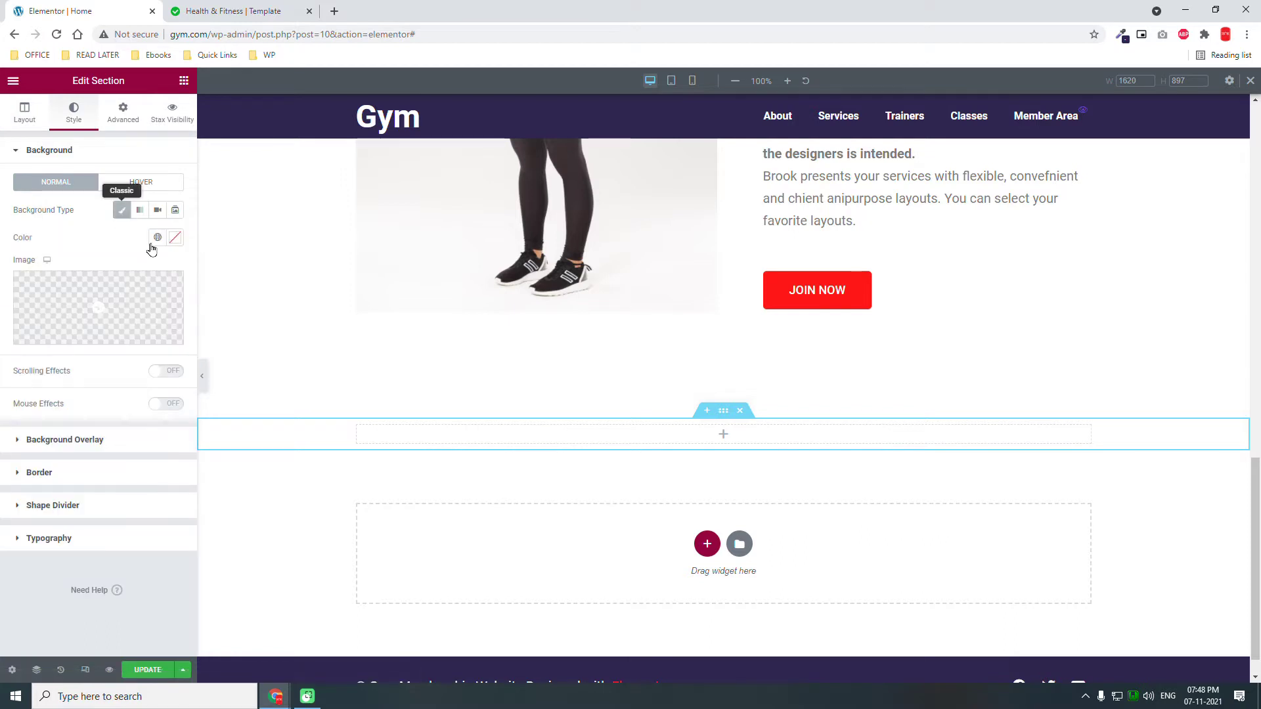
click(129, 309)
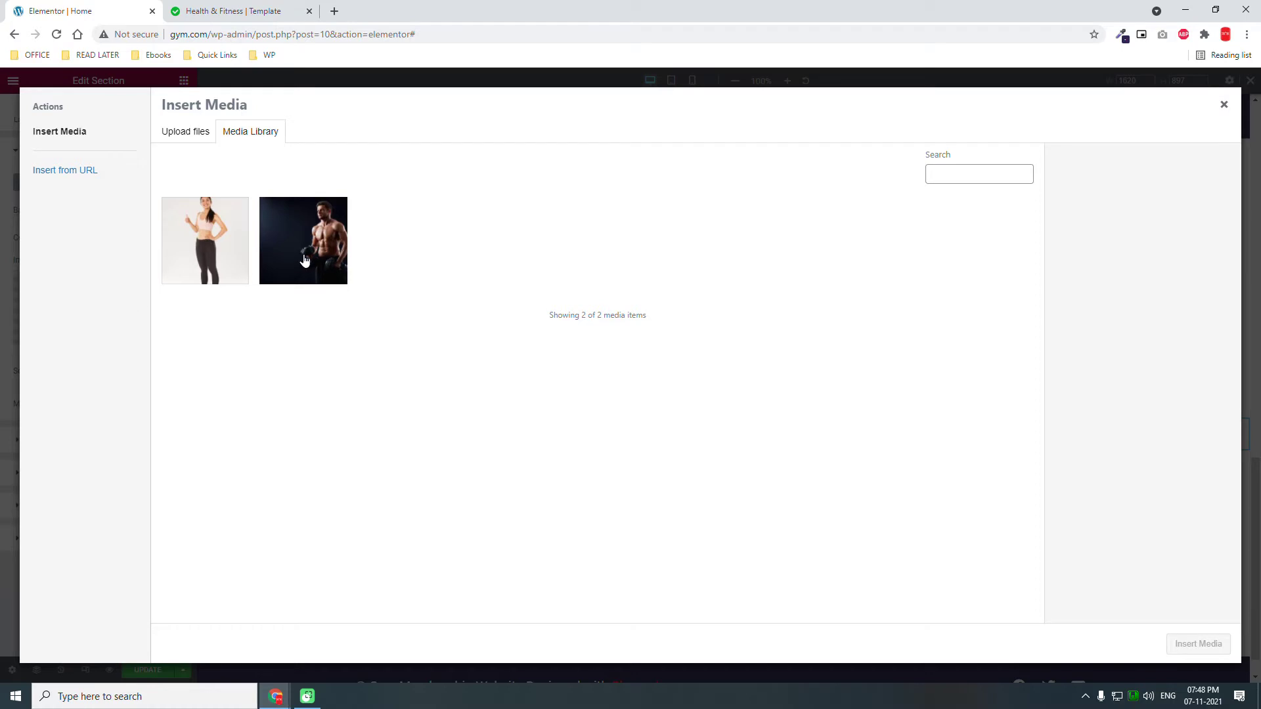
click(304, 261)
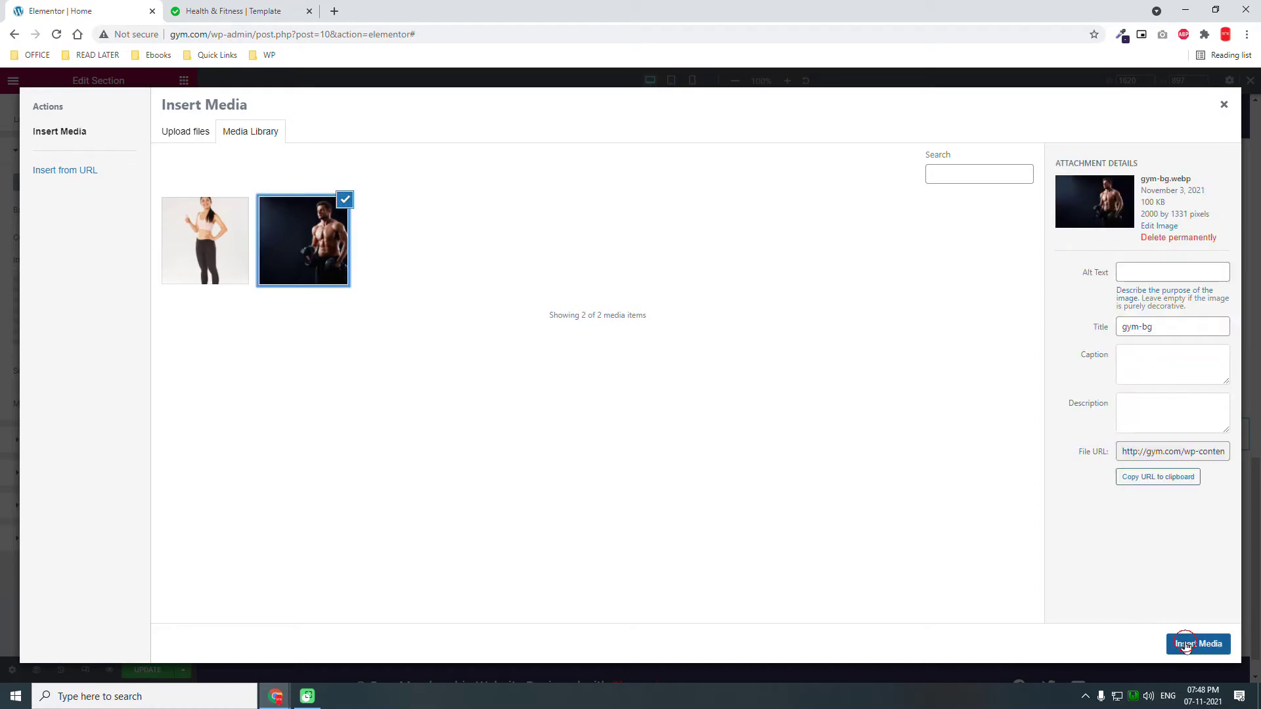
click(1188, 643)
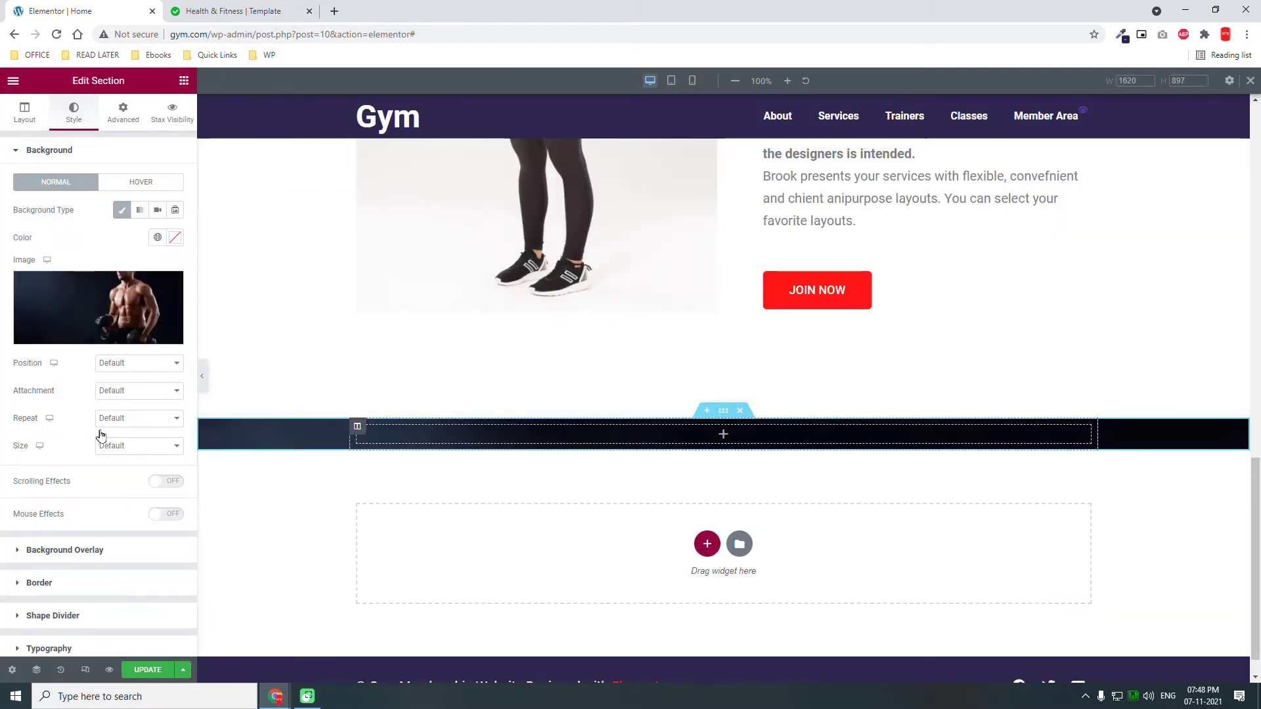
Set the section's background image to Cover size, No-repeat and Fixed attachment.
click(118, 445)
click(138, 482)
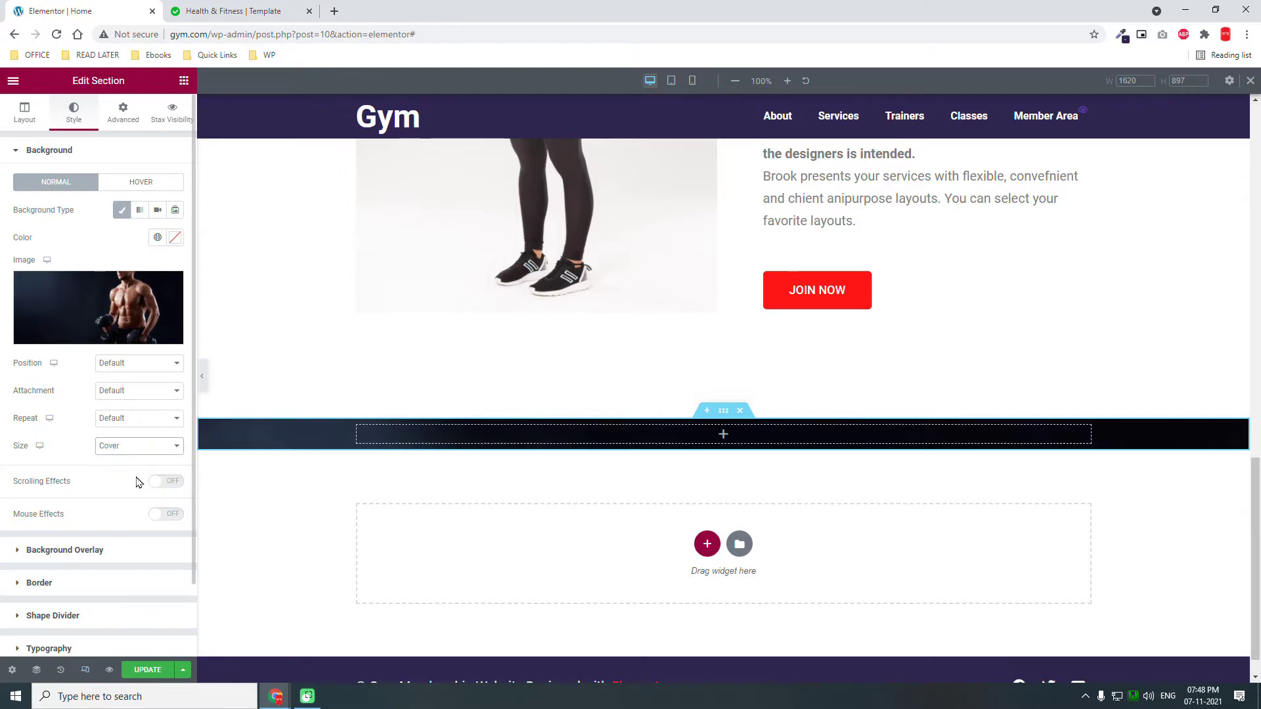
click(134, 418)
click(136, 428)
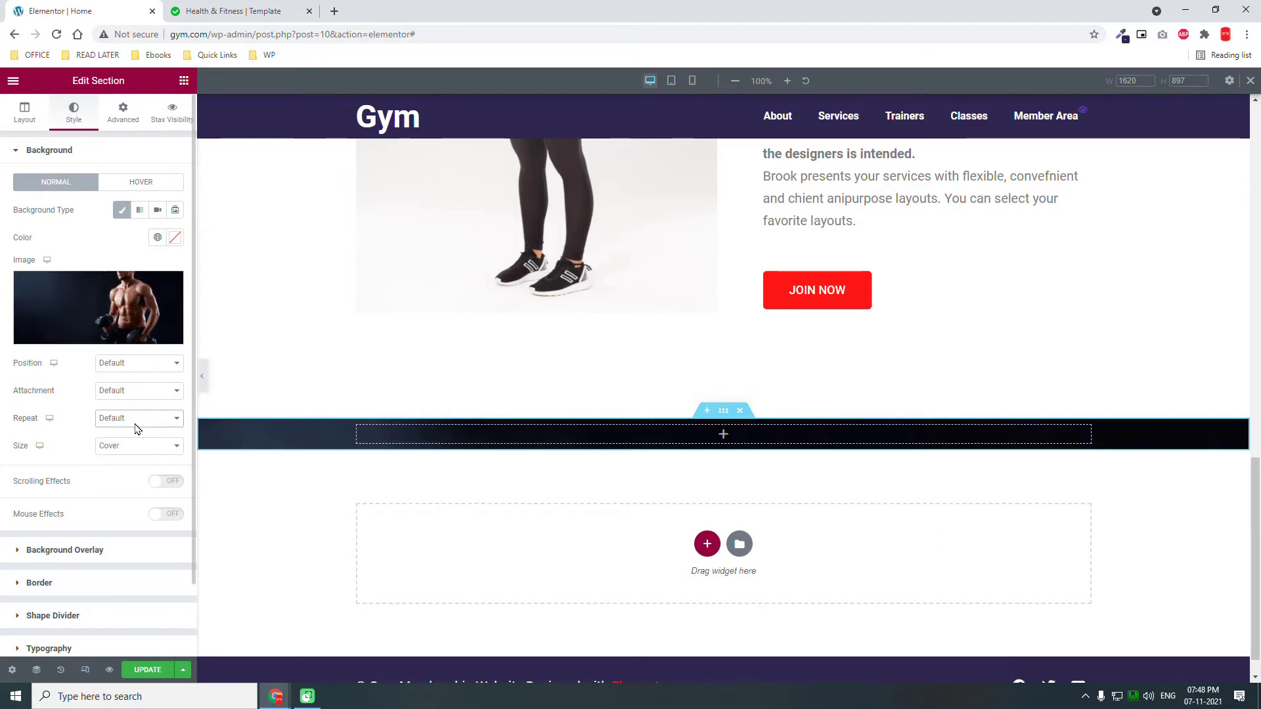
click(140, 390)
click(135, 425)
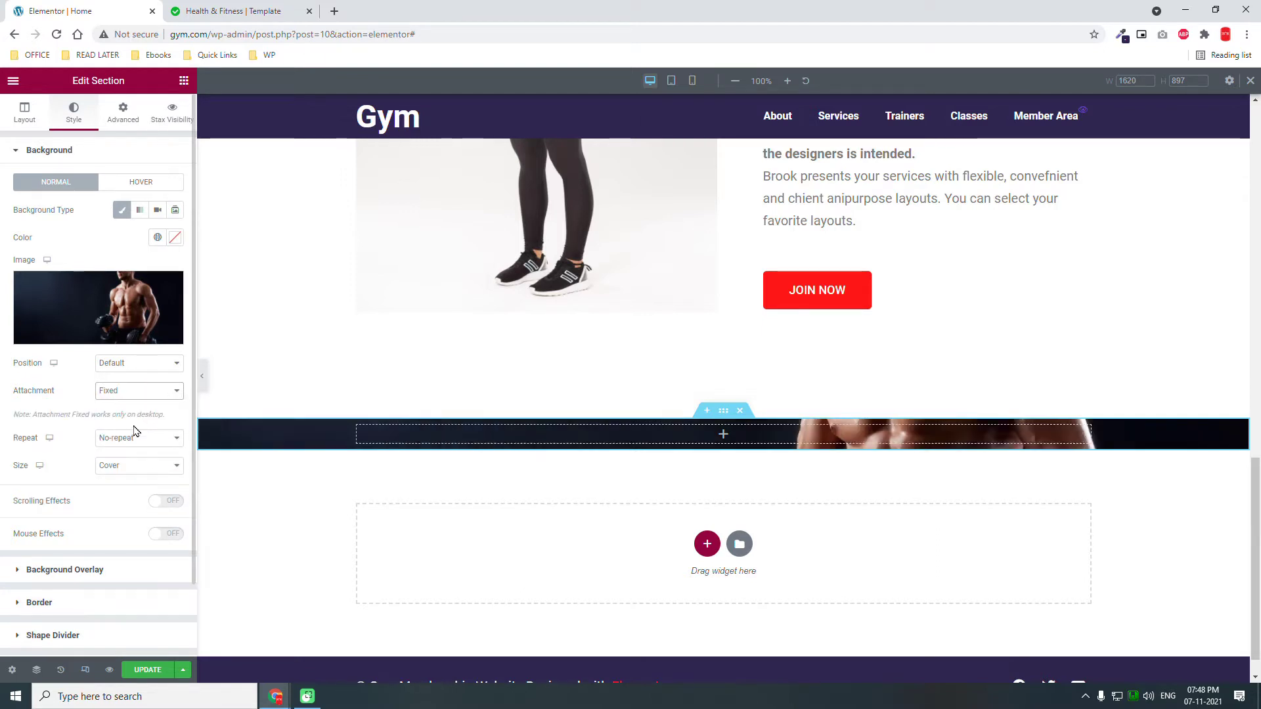
Add a classic background overlay in the dark purple global color with 0.88 opacity, comparing against the Fitness template.
click(80, 570)
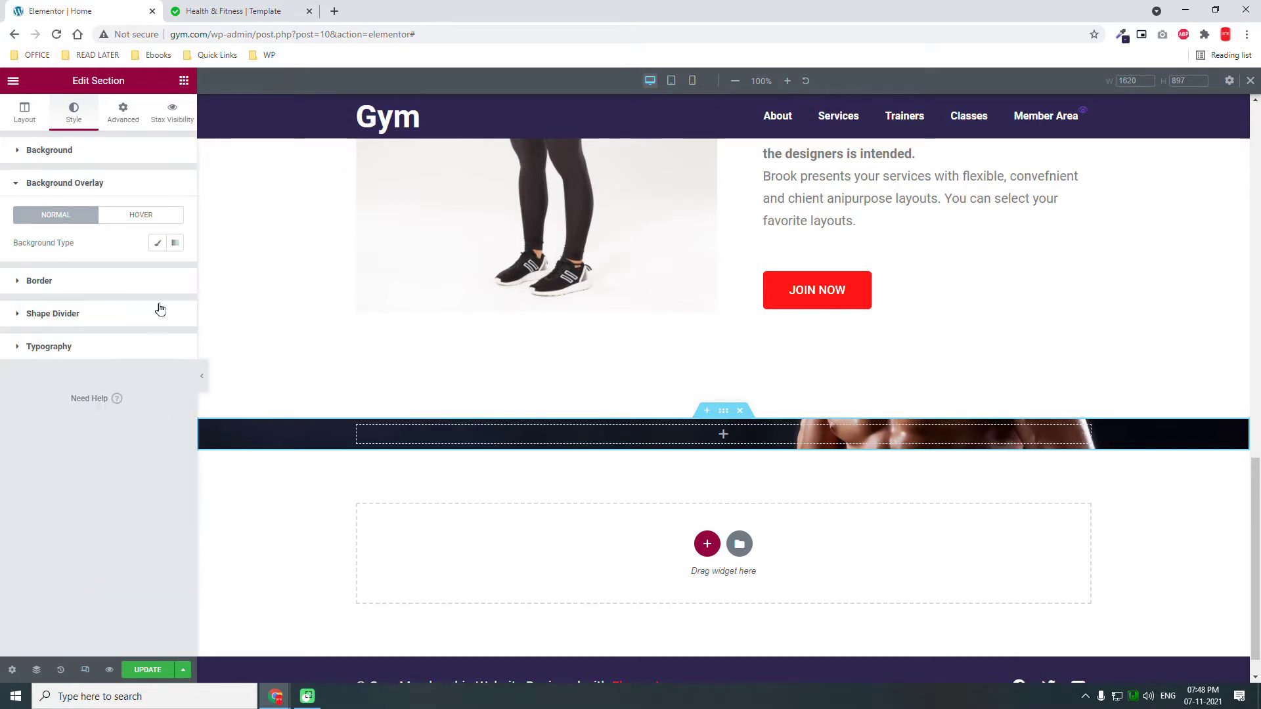
click(157, 244)
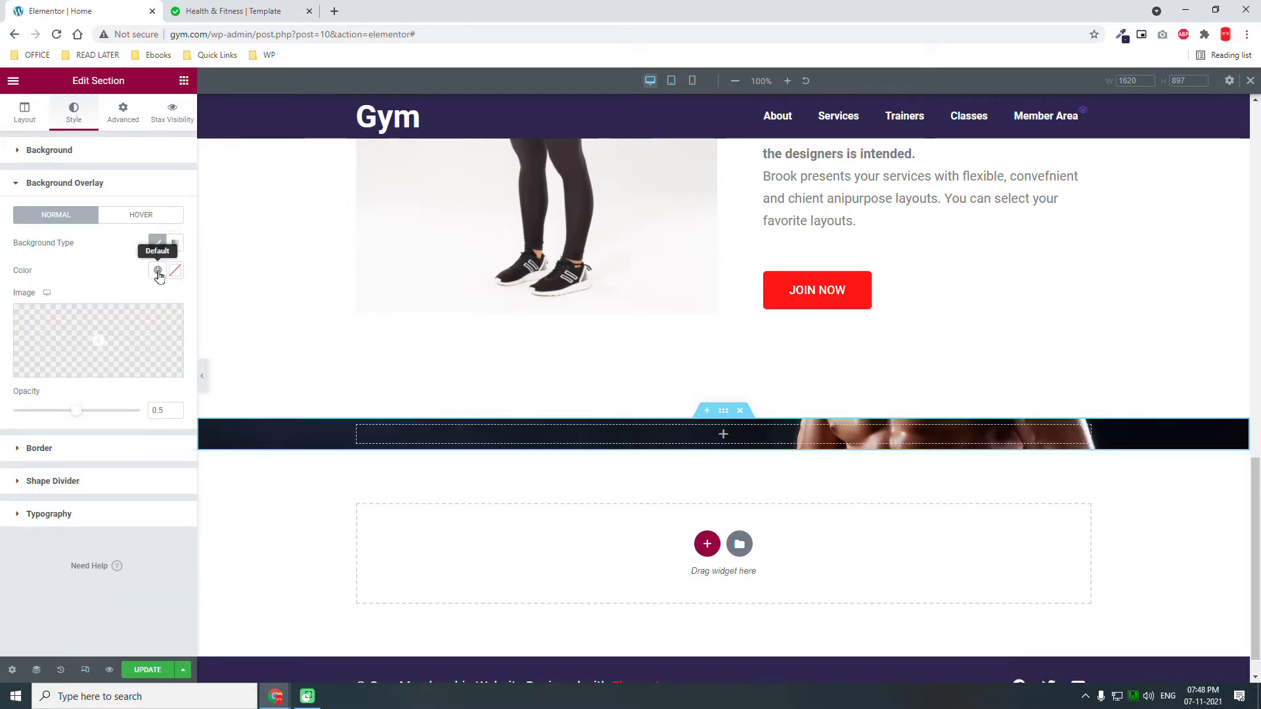
click(158, 270)
click(94, 334)
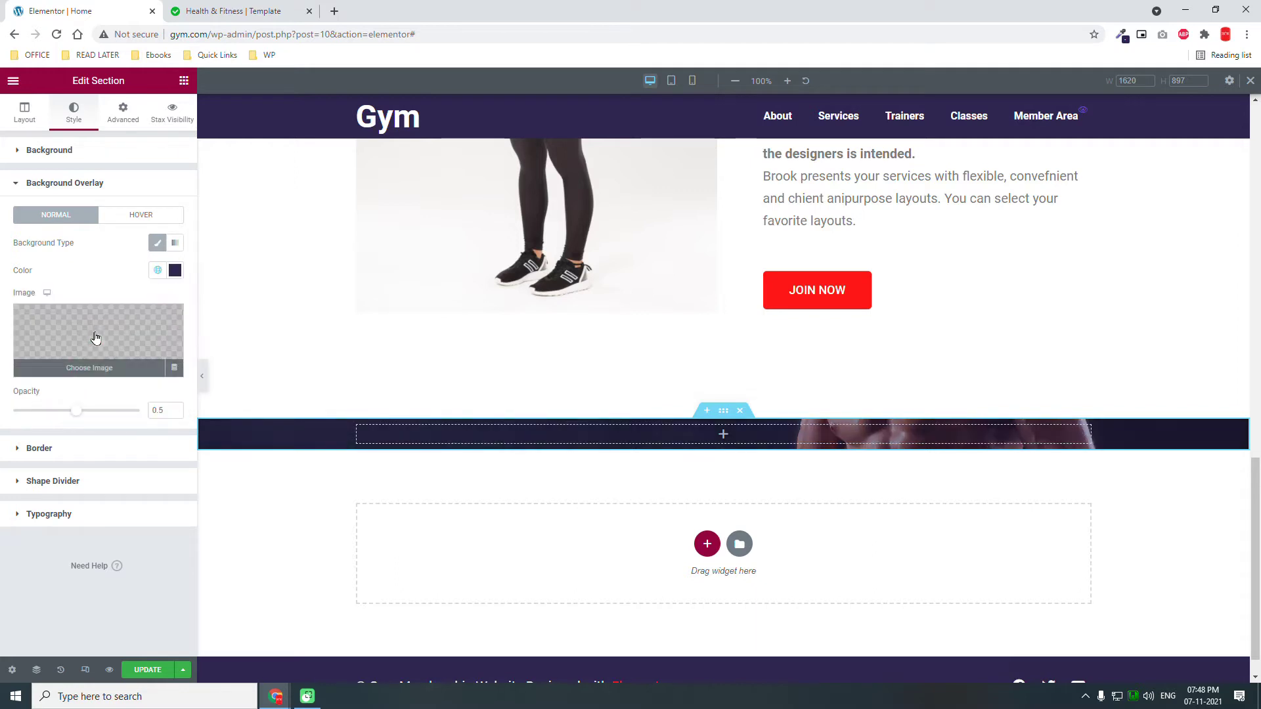
click(122, 426)
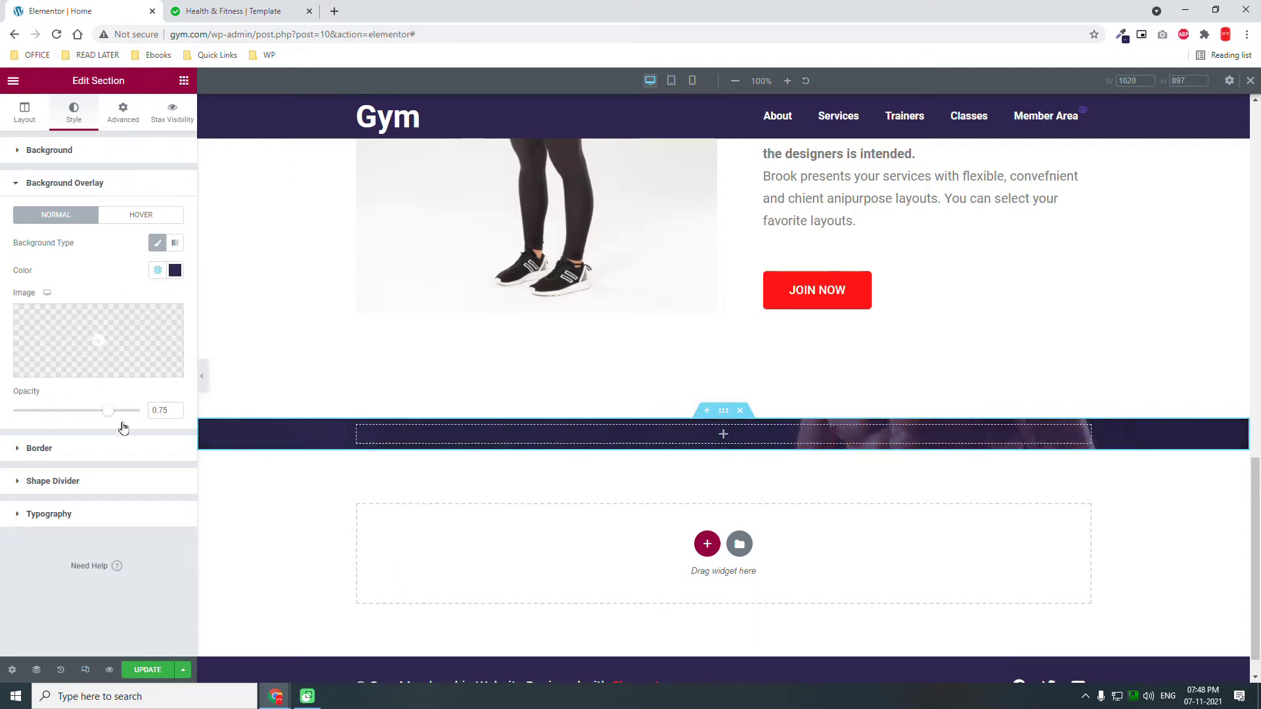
click(255, 7)
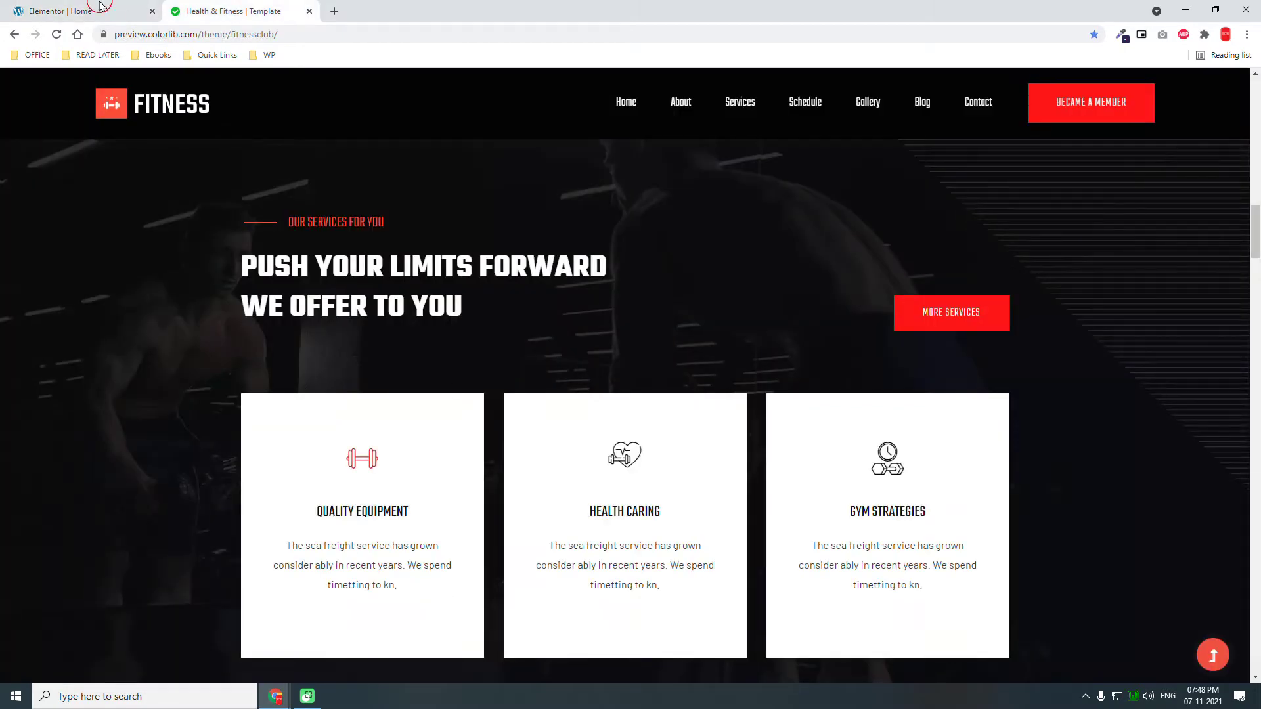
click(102, 7)
click(127, 411)
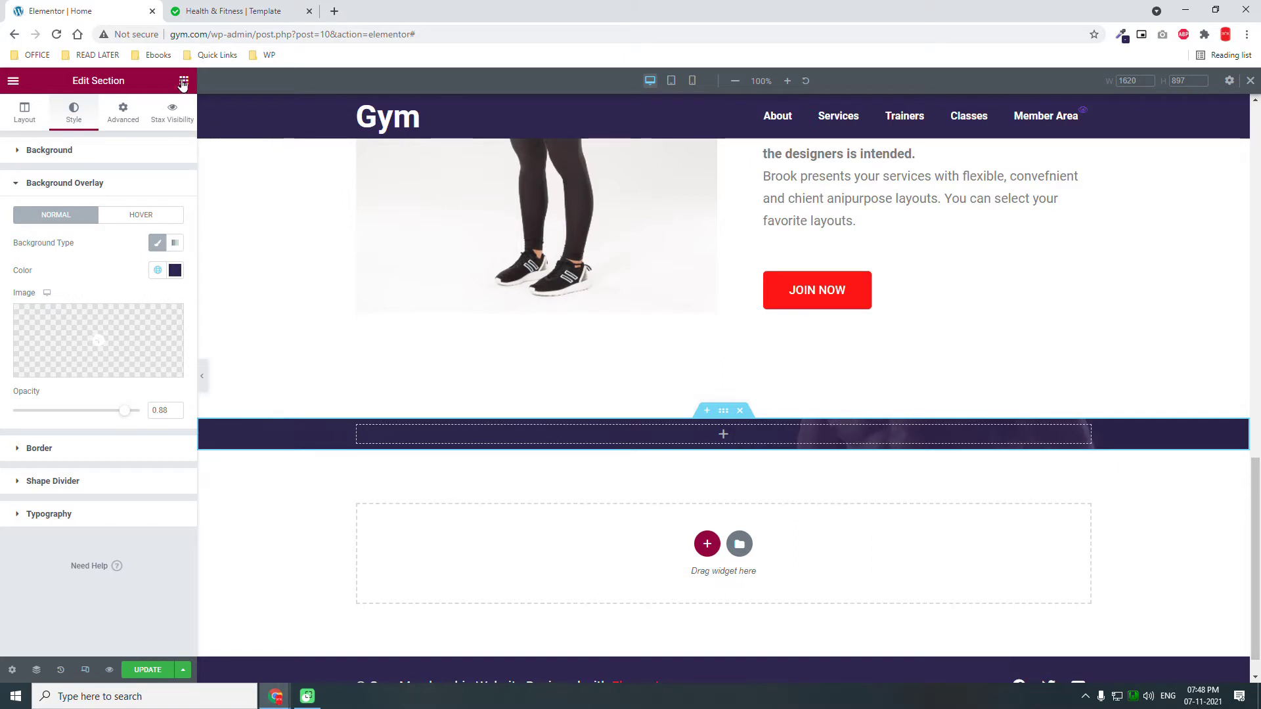
Unlink the section's padding values and set the top and bottom padding to 150 px.
click(128, 117)
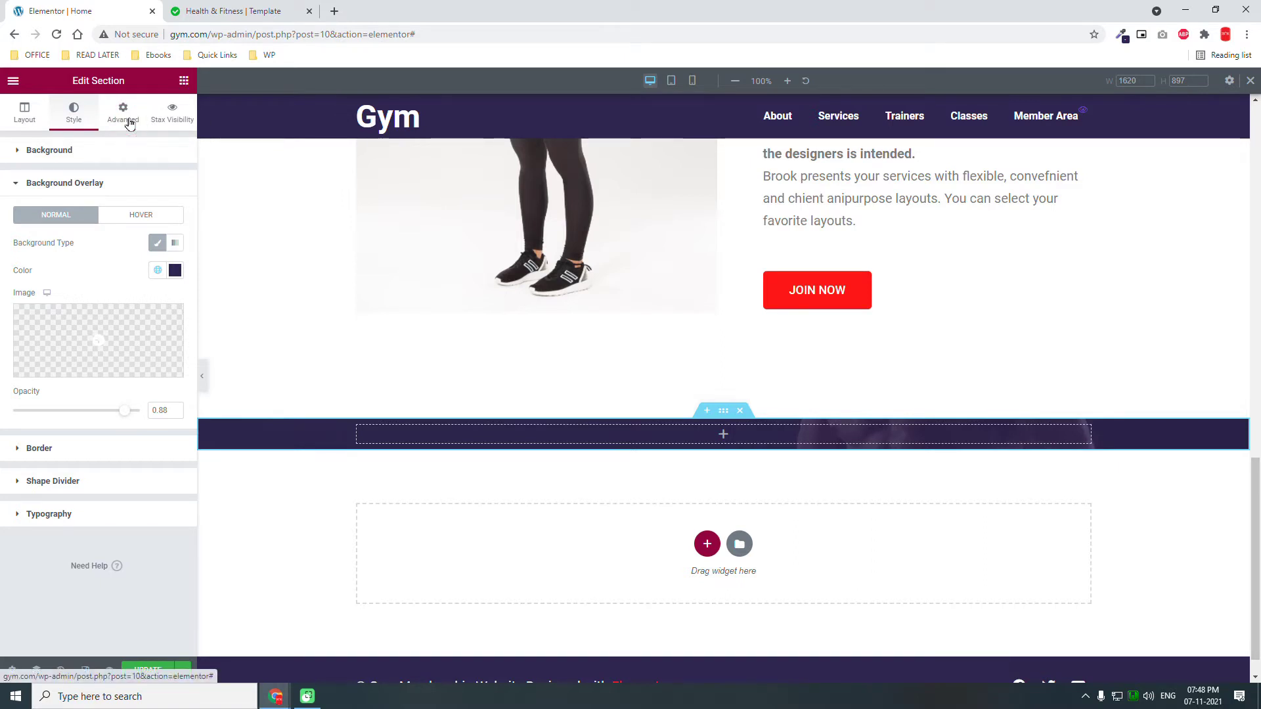
click(164, 249)
click(30, 251)
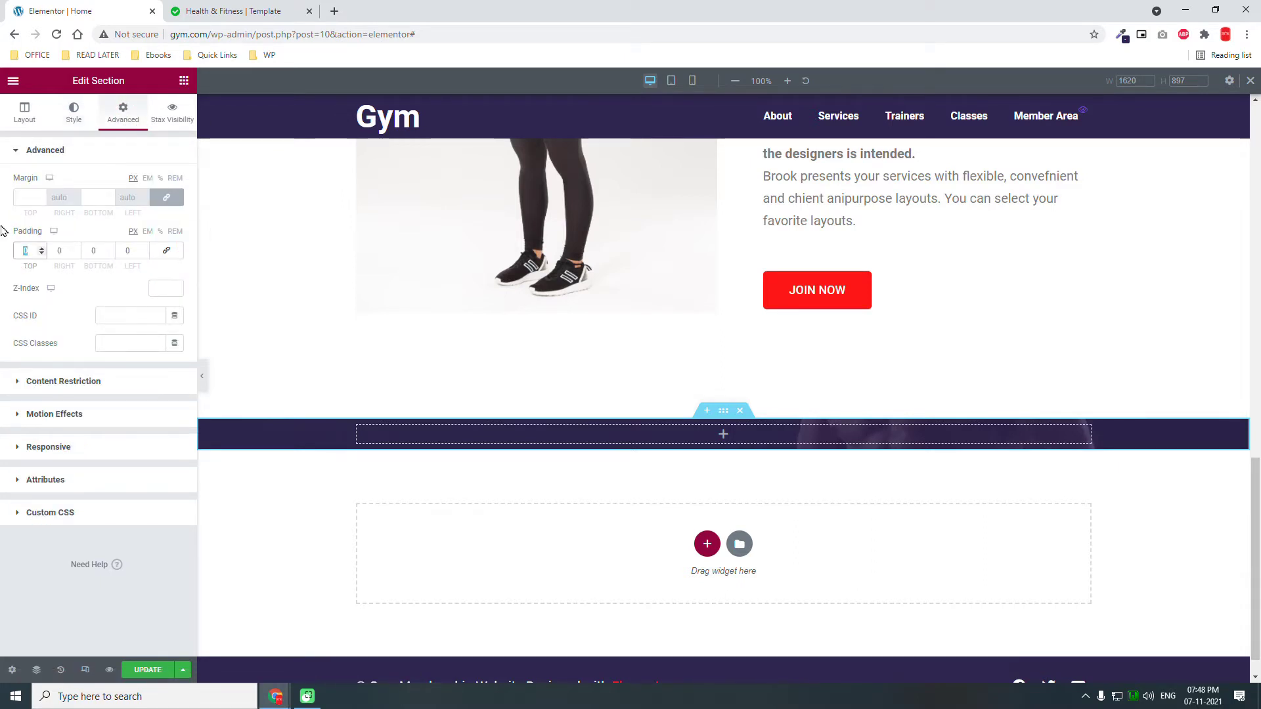
text(150)
key(Tab)
key(Tab)
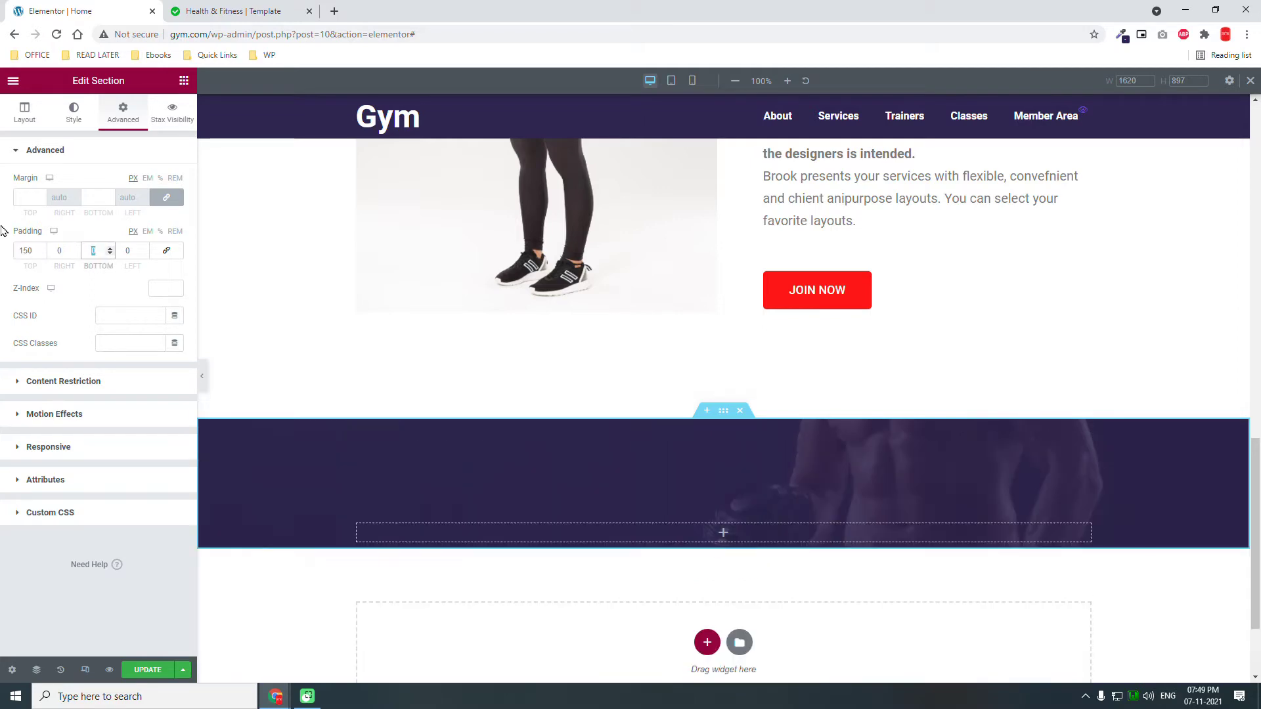
text(150)
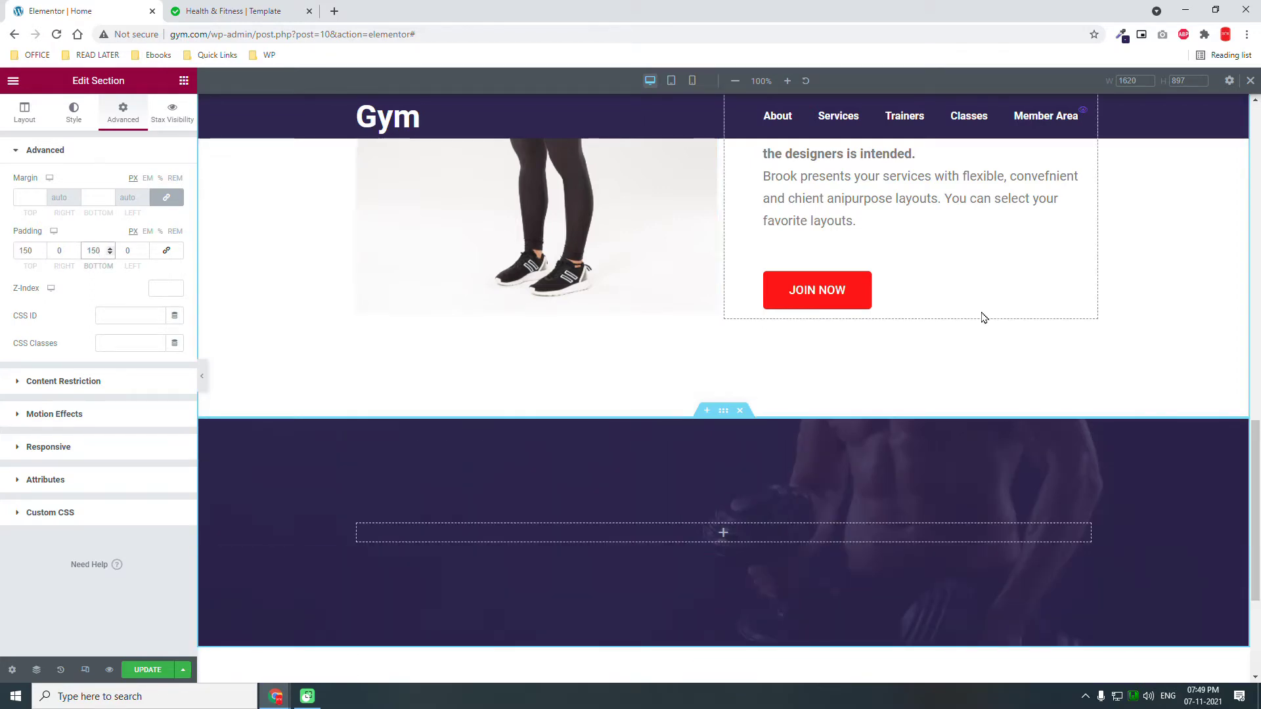
scroll(984, 318, up, 3)
scroll(984, 318, down, 3)
Check the template's services header layout and insert an Inner Section widget into the new dark section.
click(193, 9)
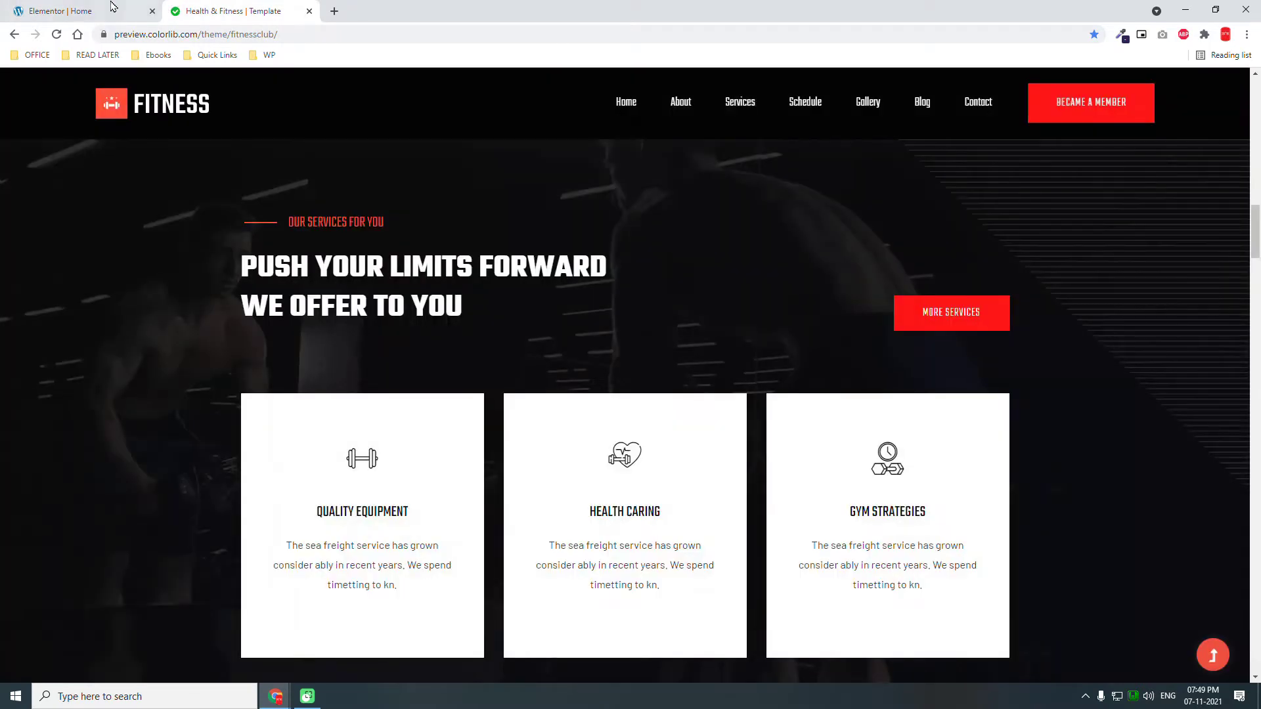
click(104, 6)
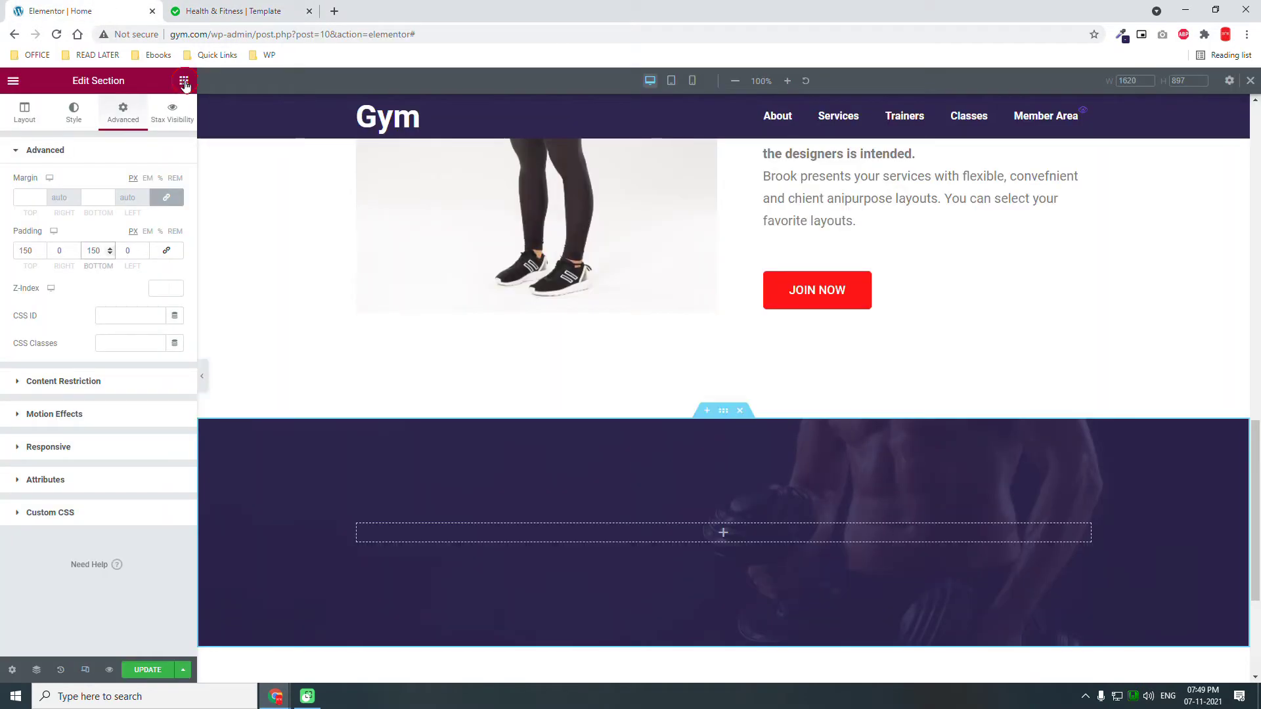
click(184, 81)
drag(50, 202, 776, 533)
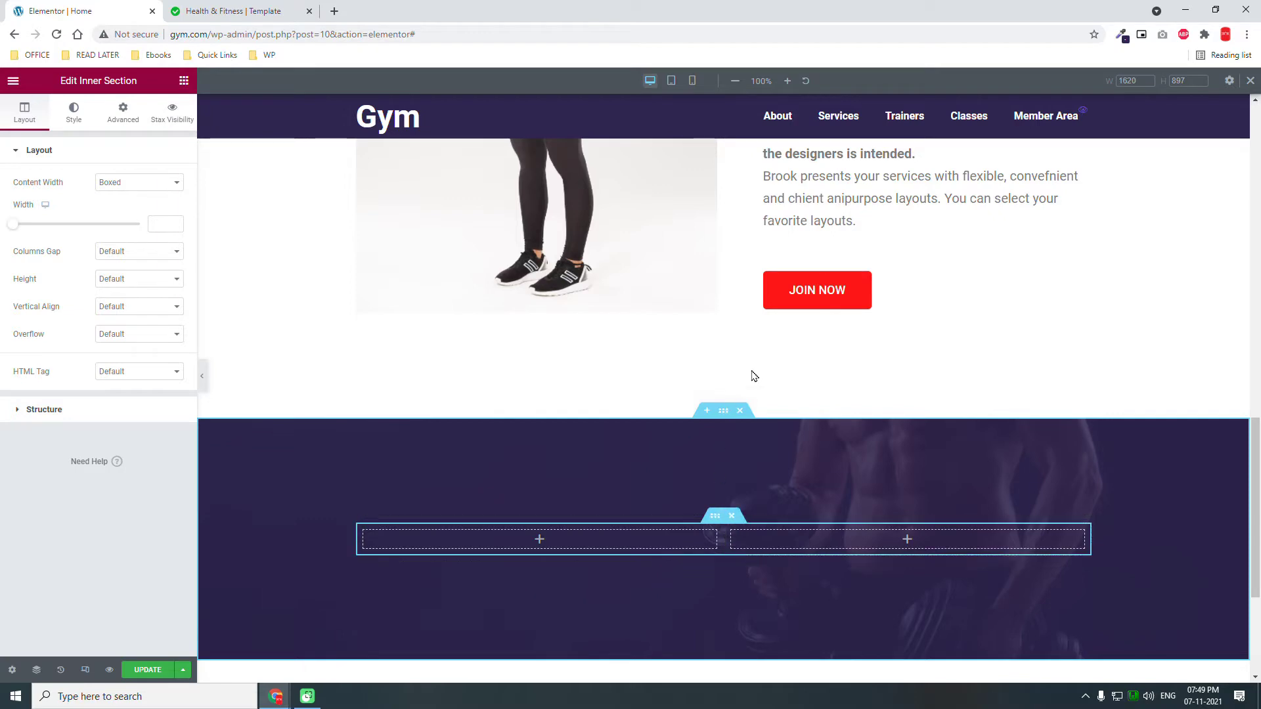
Copy the "ABOUT OUR GYM" divider and paste it into the left column of the inner section.
scroll(760, 387, up, 5)
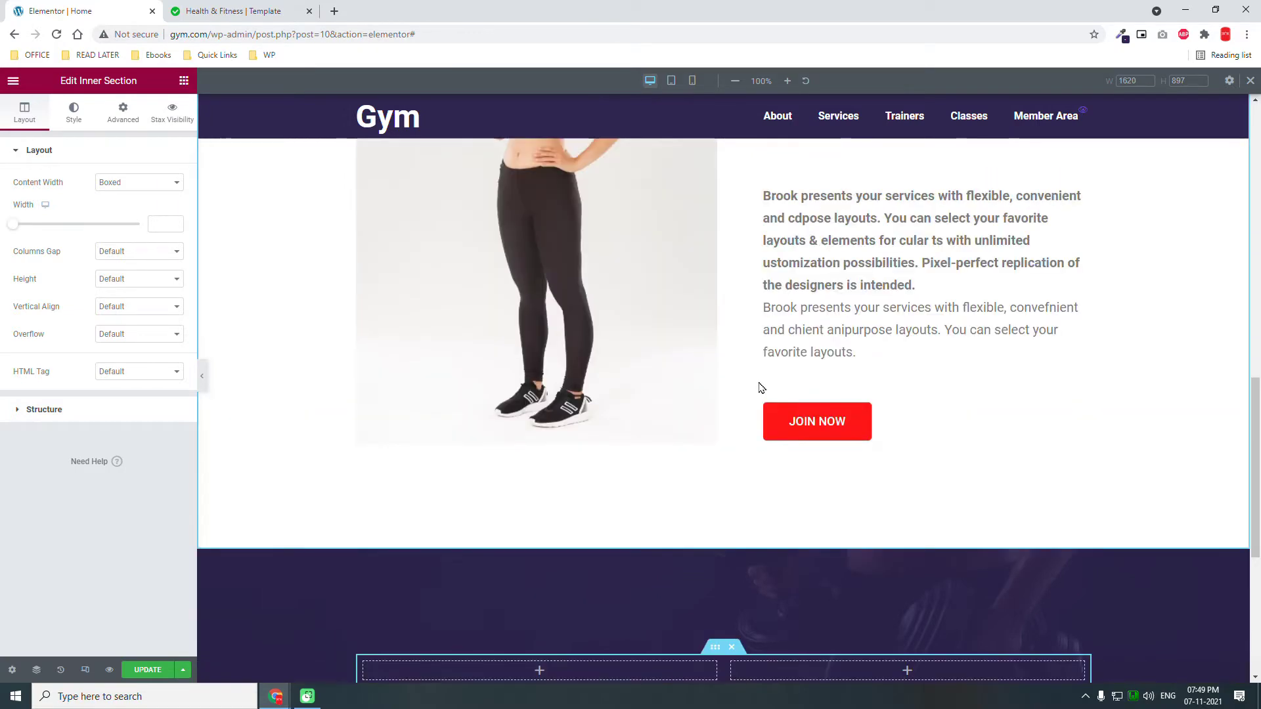
scroll(972, 265, up, 3)
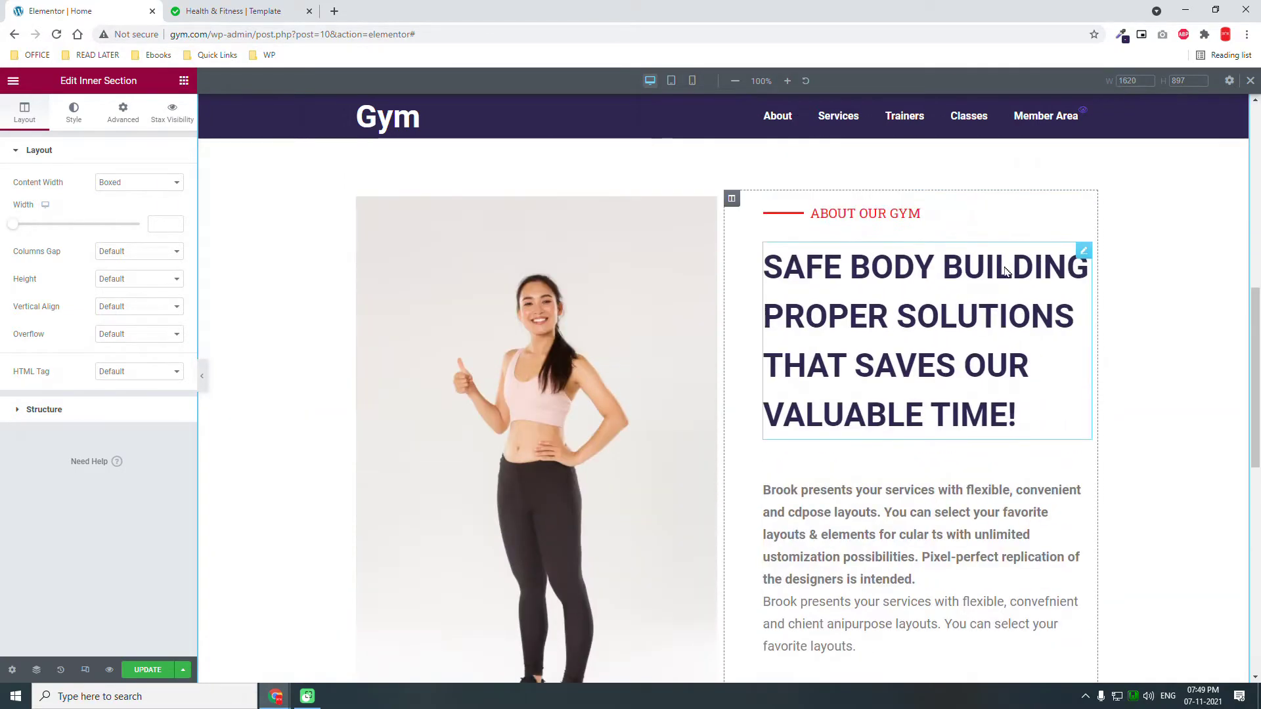
right_click(1083, 307)
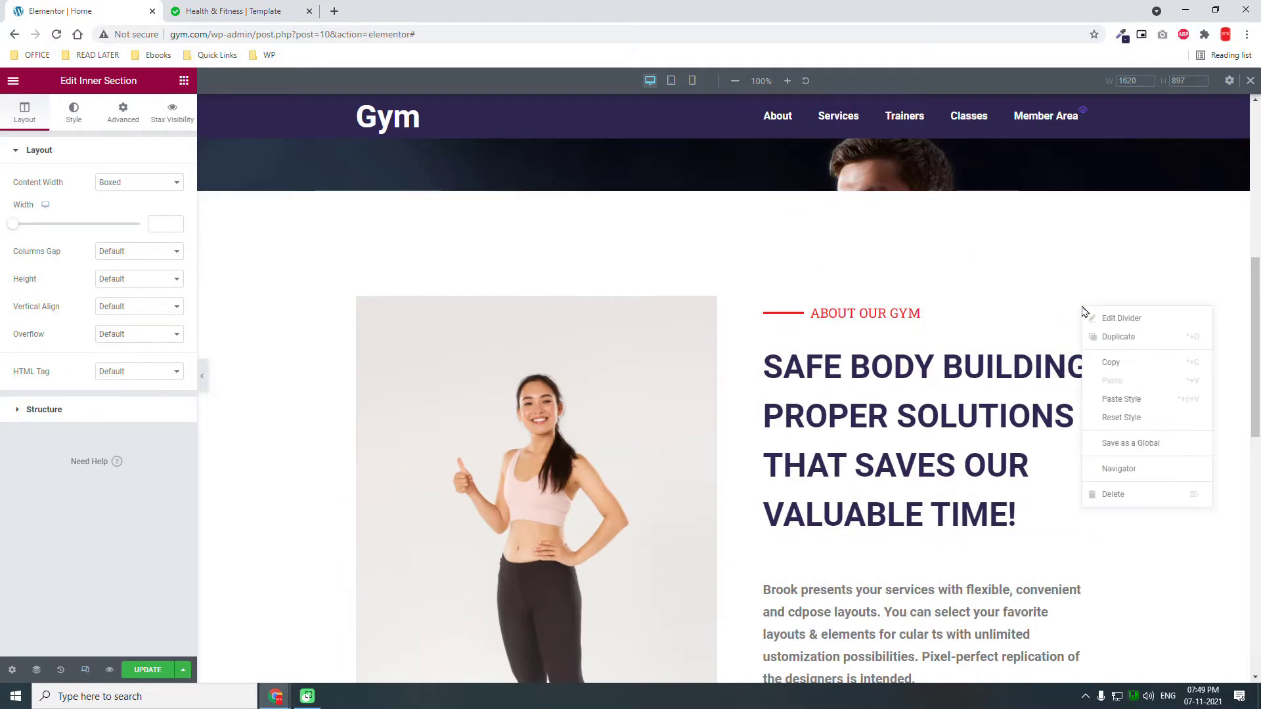
click(1115, 362)
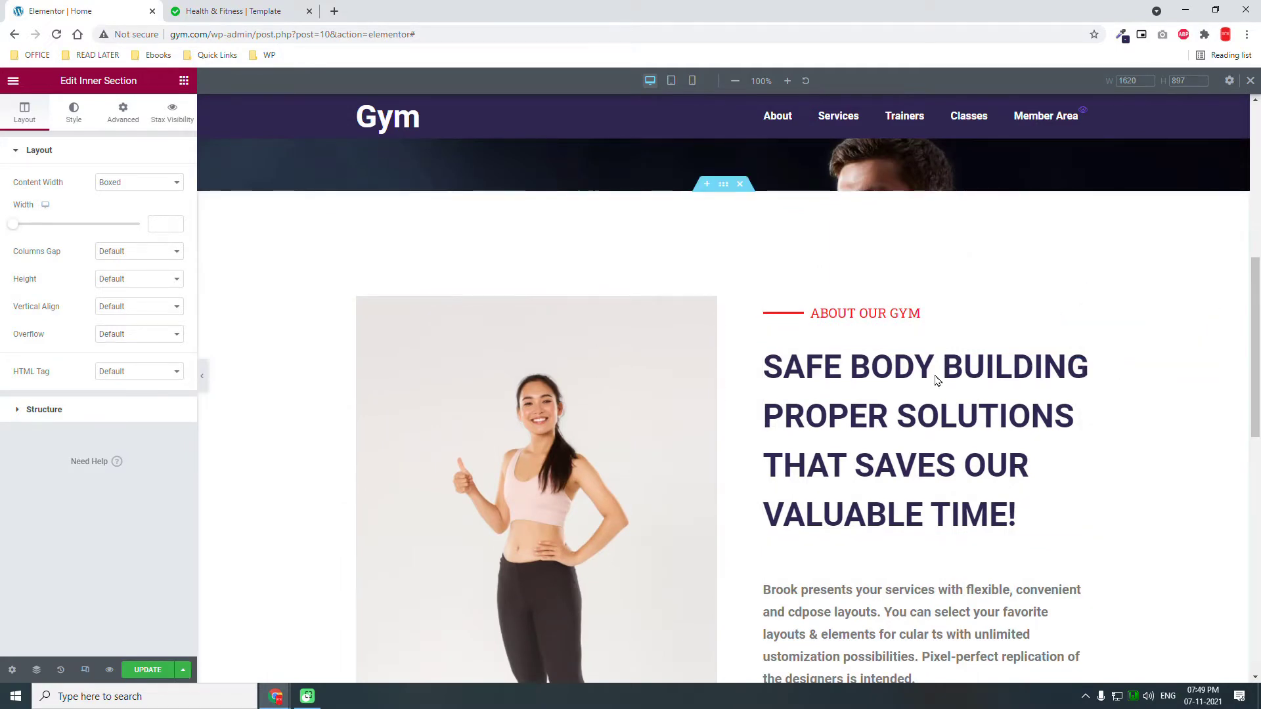
scroll(558, 454, down, 10)
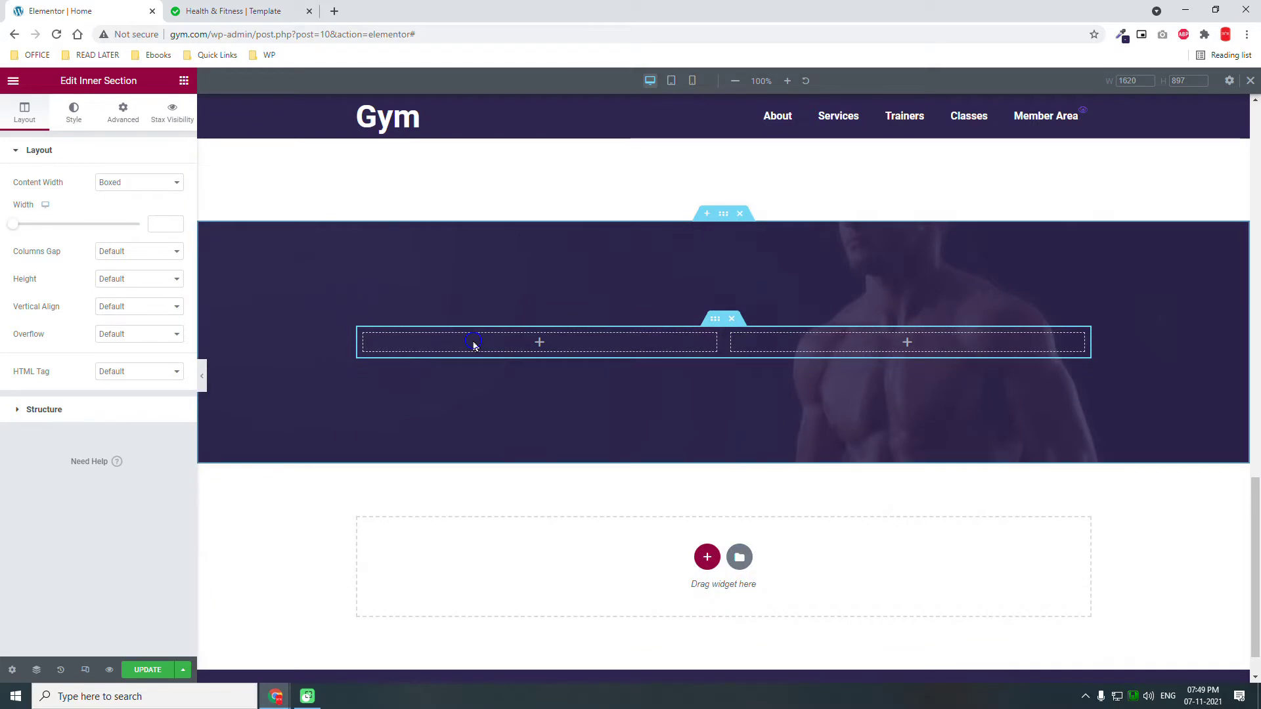
right_click(474, 345)
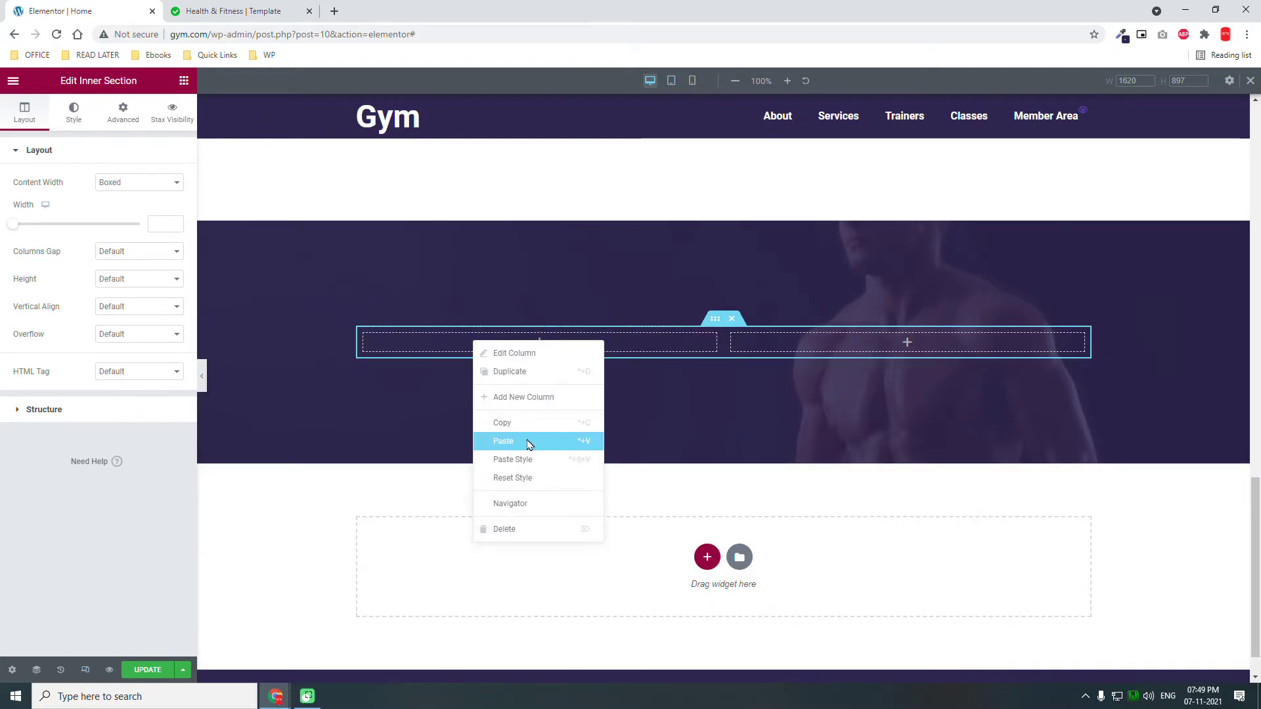
click(529, 441)
Replace the pasted divider's text with "OUR SERVICES FOR YOU" copied from the Fitness template page.
click(249, 8)
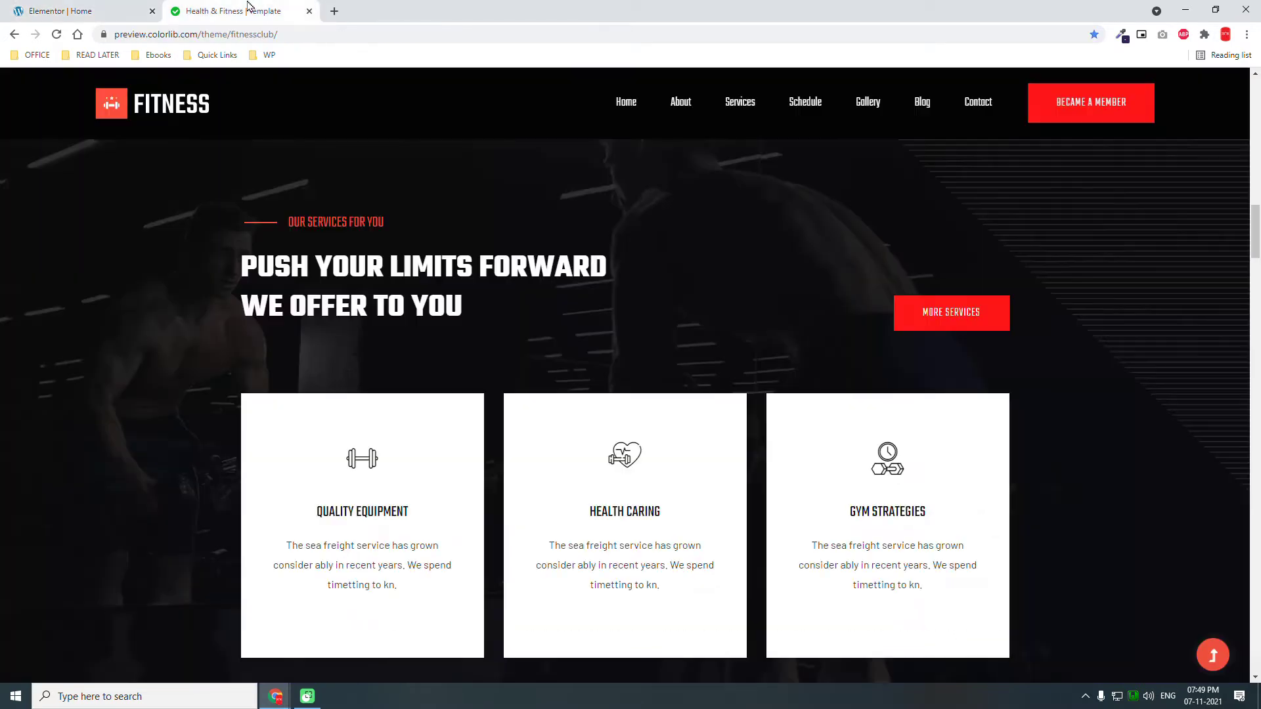
drag(402, 224, 296, 223)
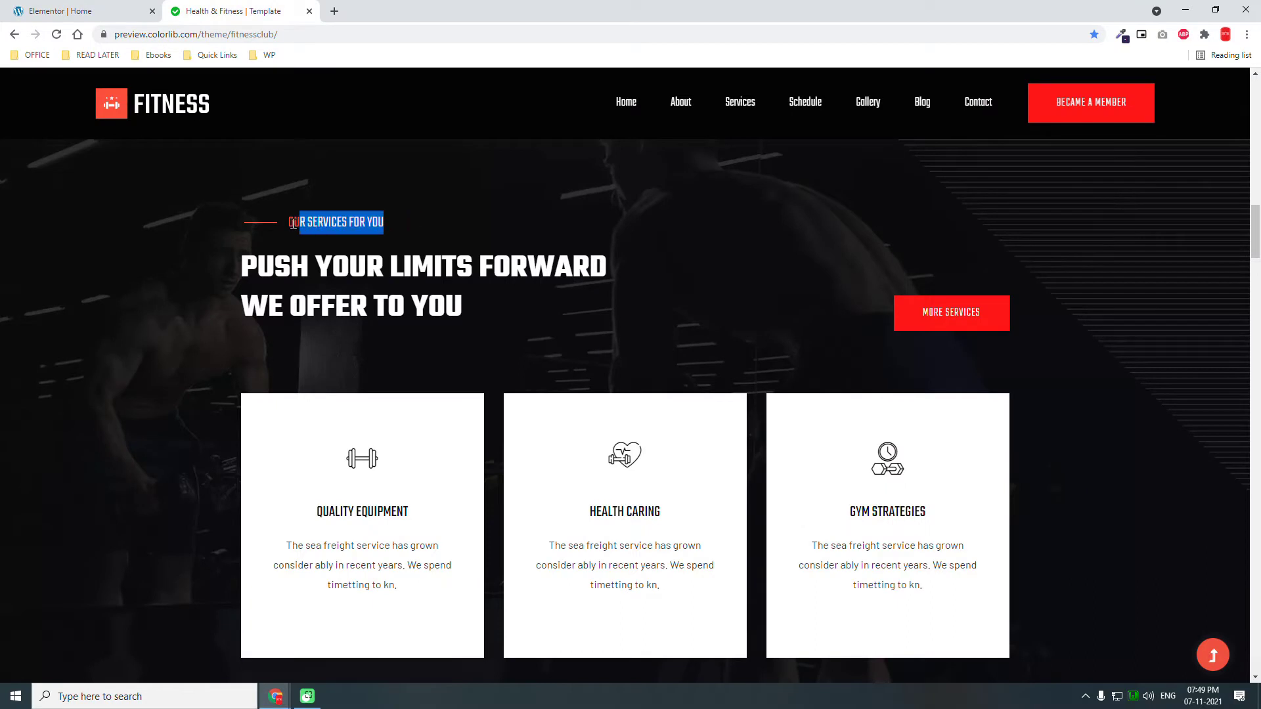
key(ctrl+c)
click(32, 11)
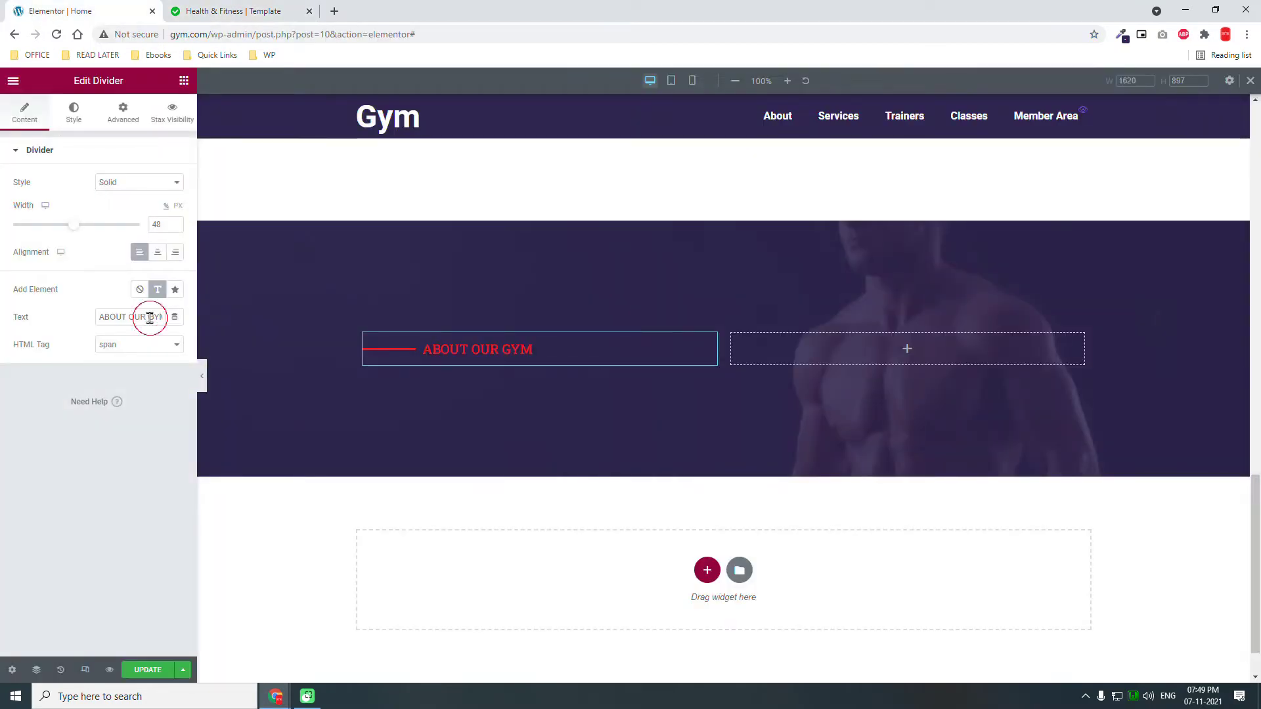
key(ctrl+a)
key(ctrl+v)
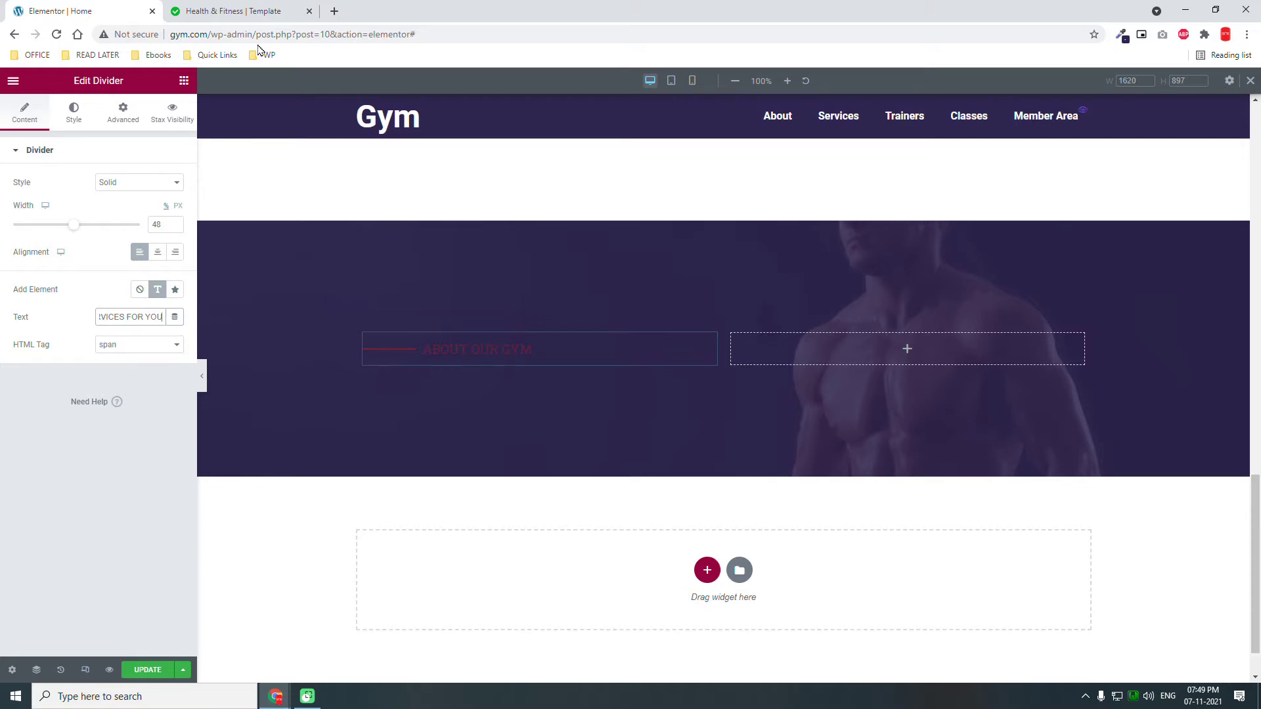
Check the template's services header, then copy the "SAFE BODY BUILDING" heading and paste it below the "OUR SERVICES FOR YOU" divider.
click(246, 10)
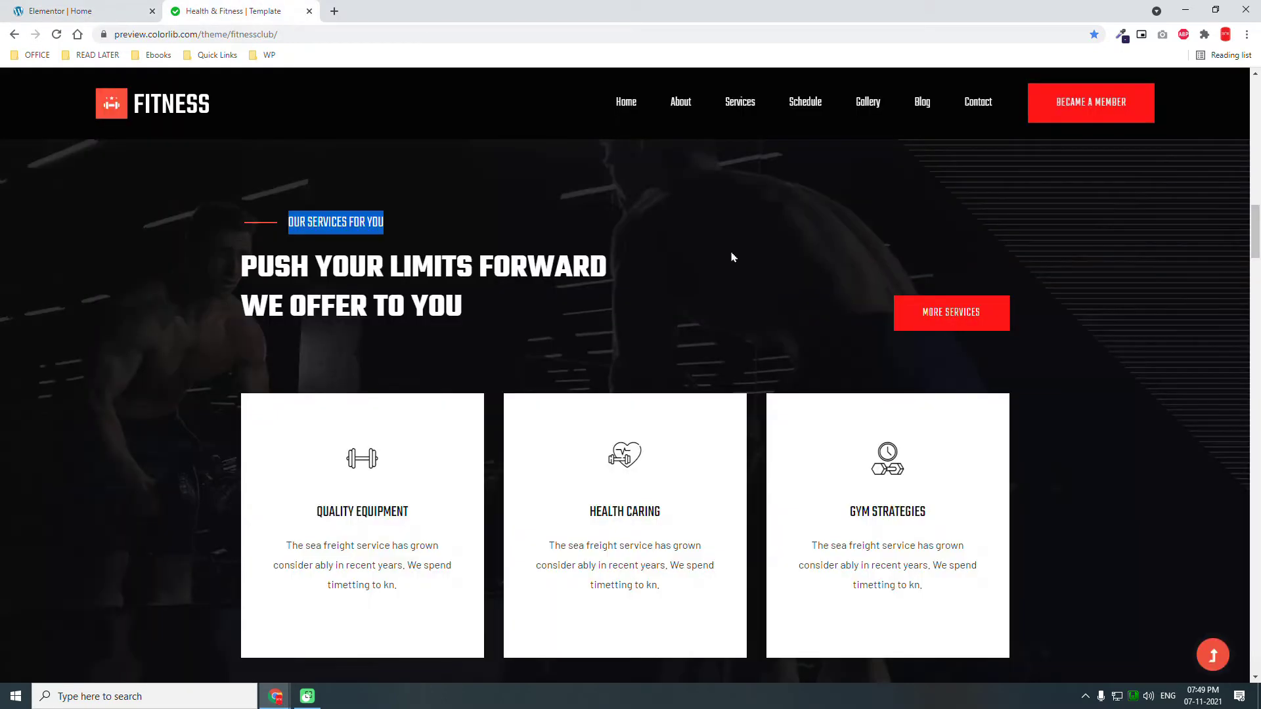
scroll(636, 261, down, 1)
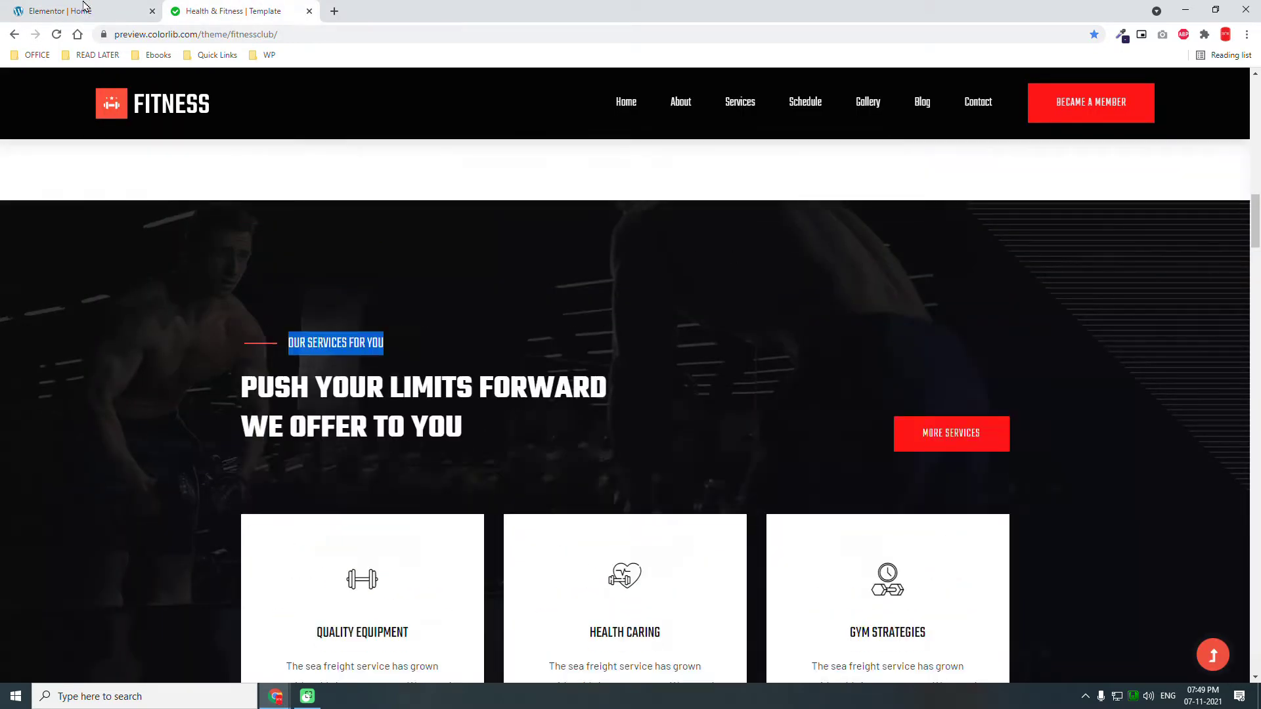
key(ctrl+Tab)
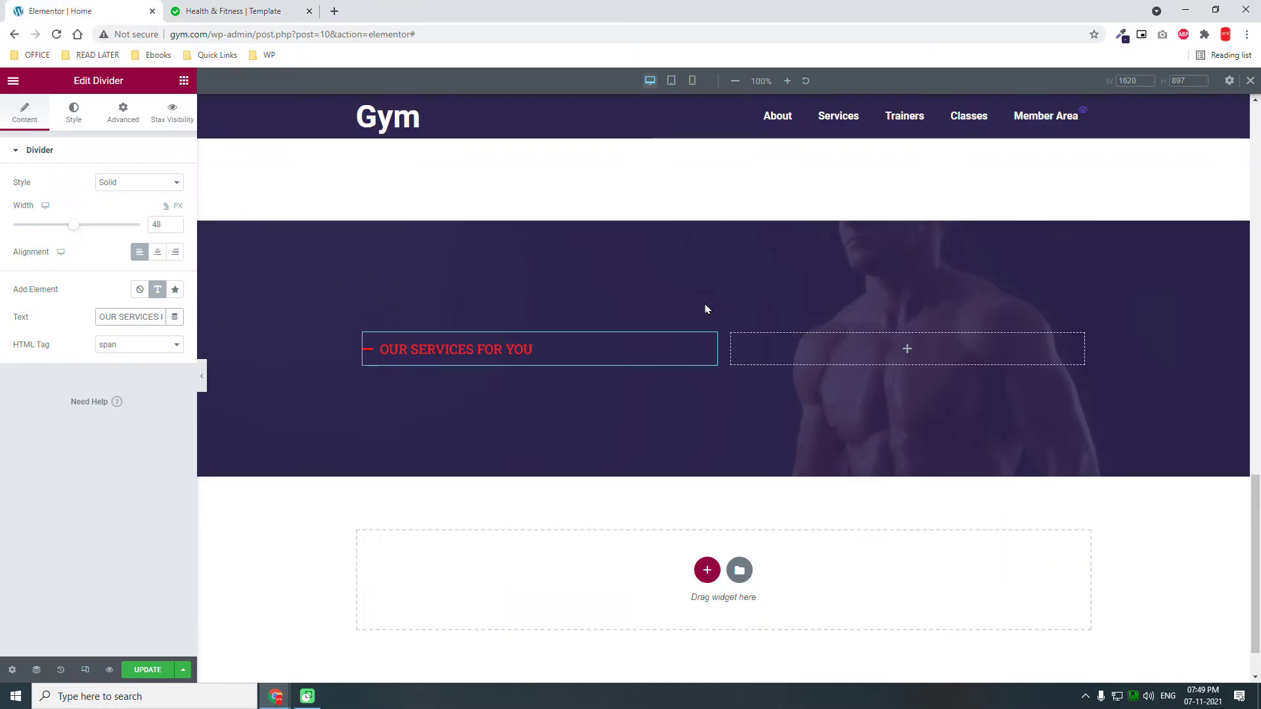
scroll(821, 309, up, 5)
scroll(848, 314, up, 7)
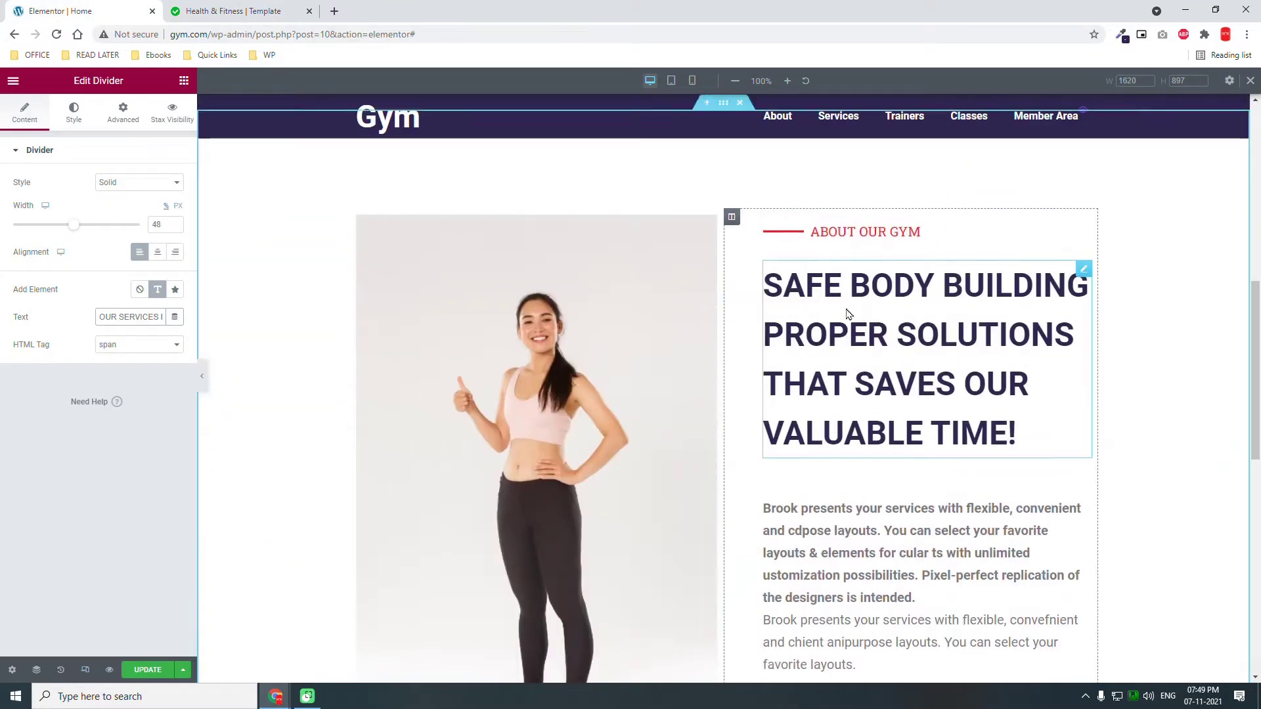
right_click(1080, 420)
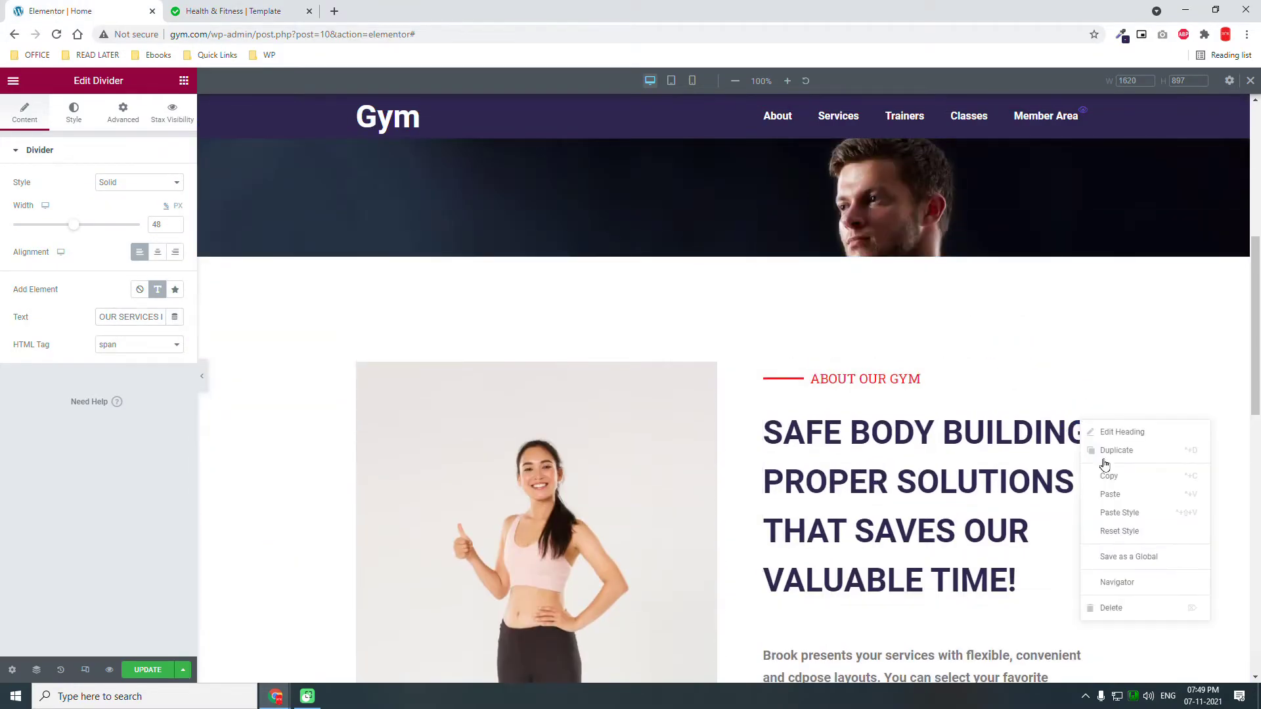
click(1114, 479)
scroll(1117, 484, down, 13)
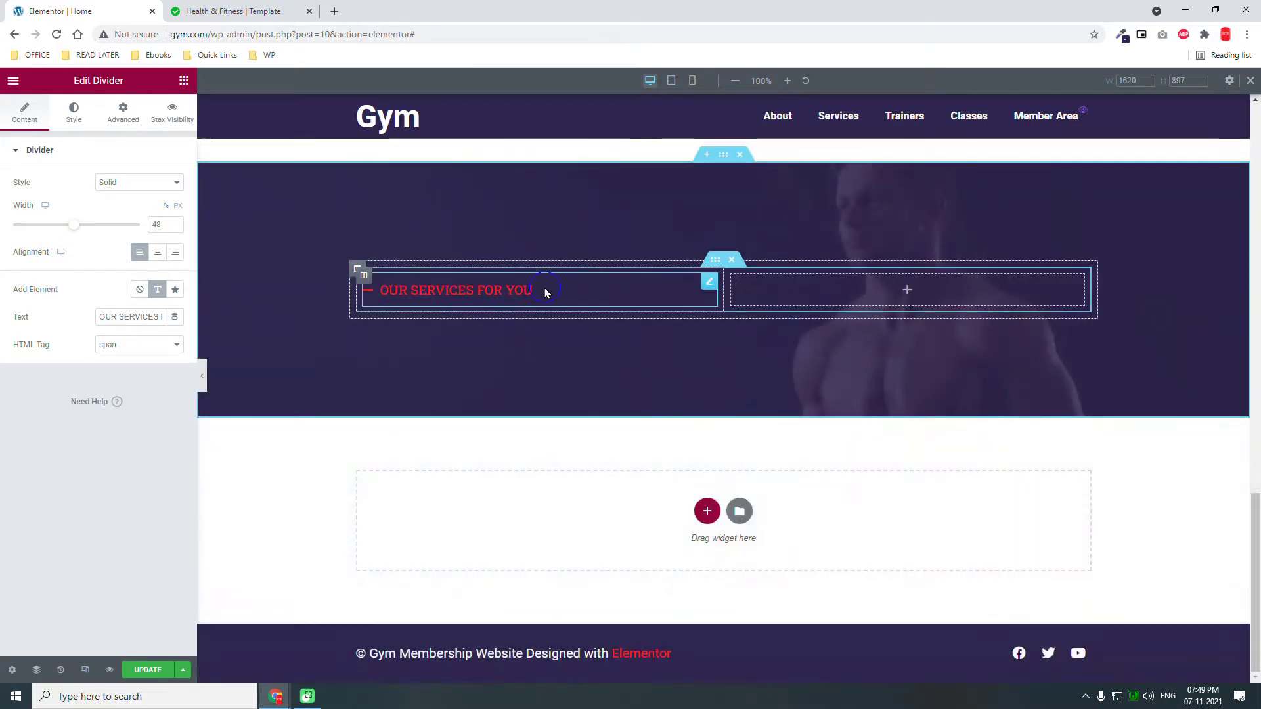
right_click(546, 290)
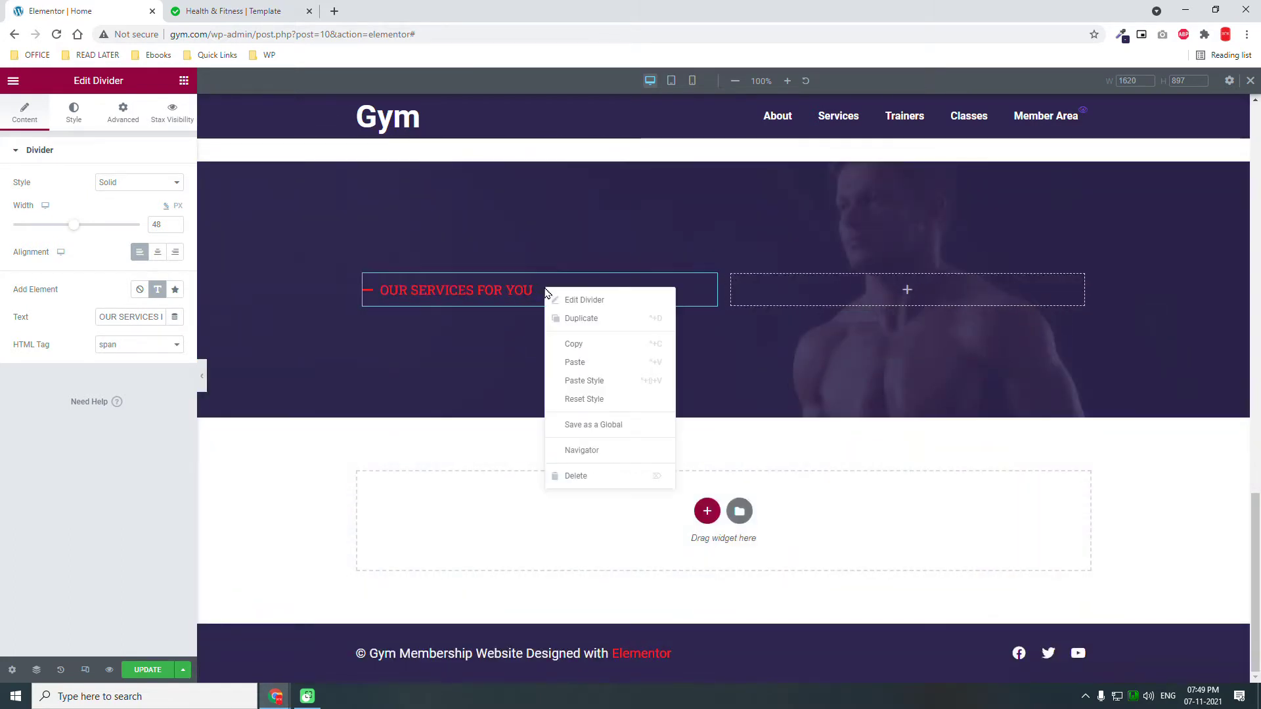
click(605, 368)
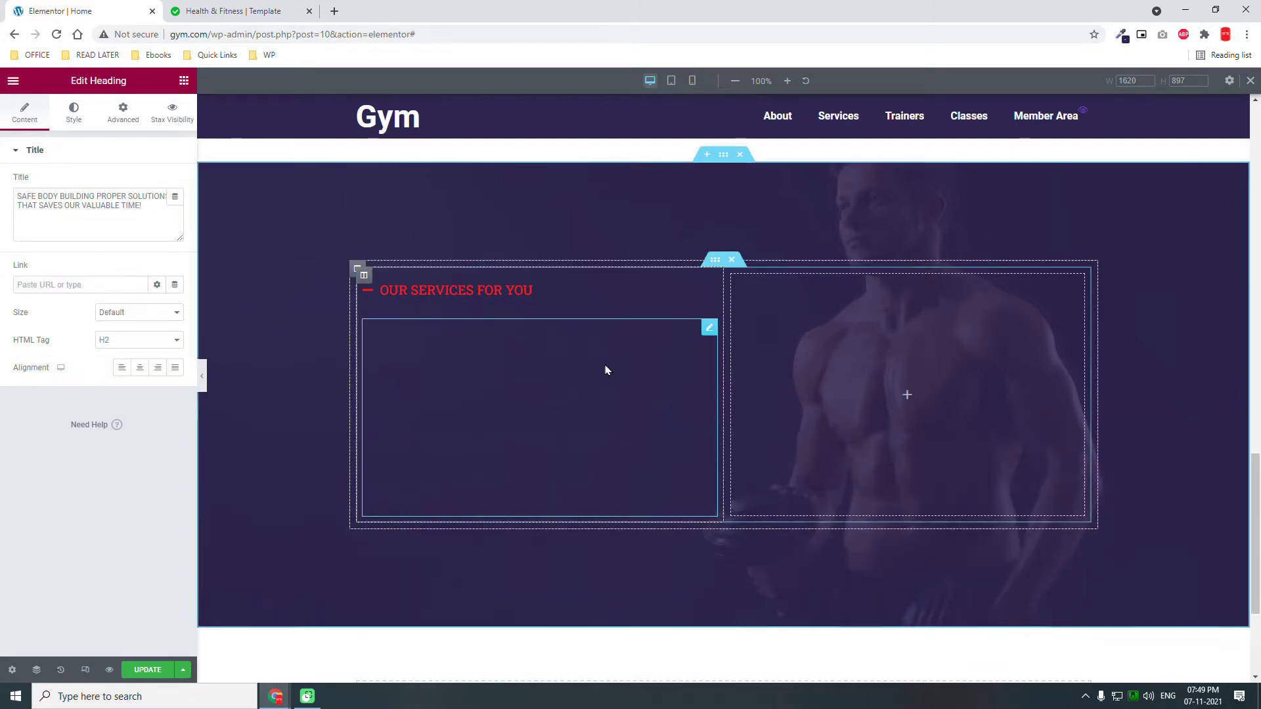
Set the pasted heading's text color to white (#FFFFFF).
click(72, 117)
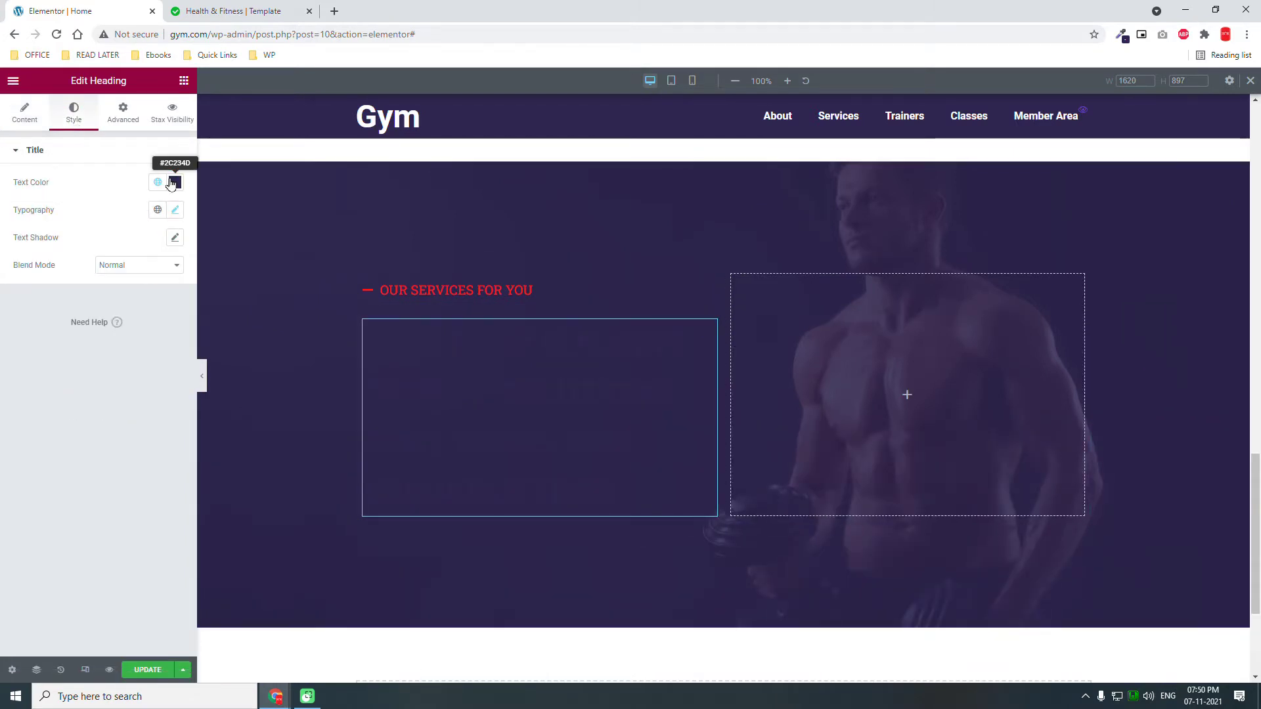
click(172, 182)
drag(84, 260, 29, 82)
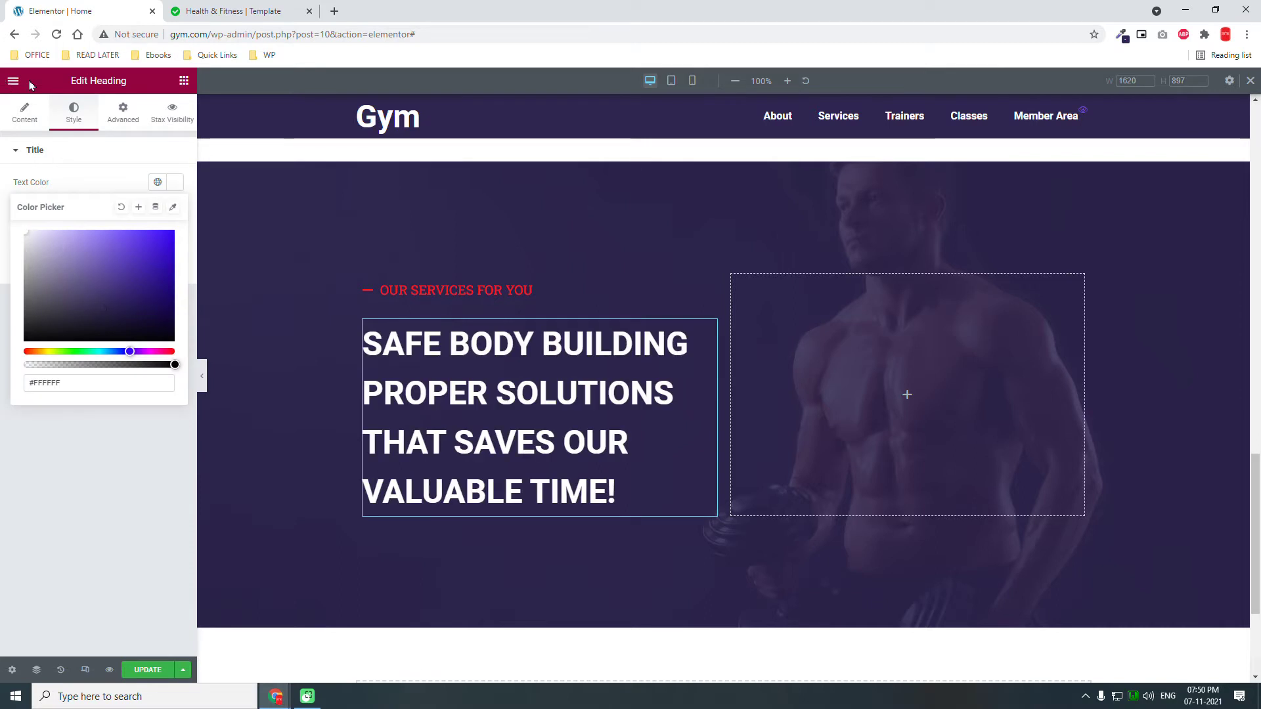
Replace the pasted heading's title with "PUSH YOUR LIMITS FORWARD WE OFFER TO YOU" copied from the Fitness template page.
click(236, 9)
drag(477, 253, 242, 201)
key(ctrl+c)
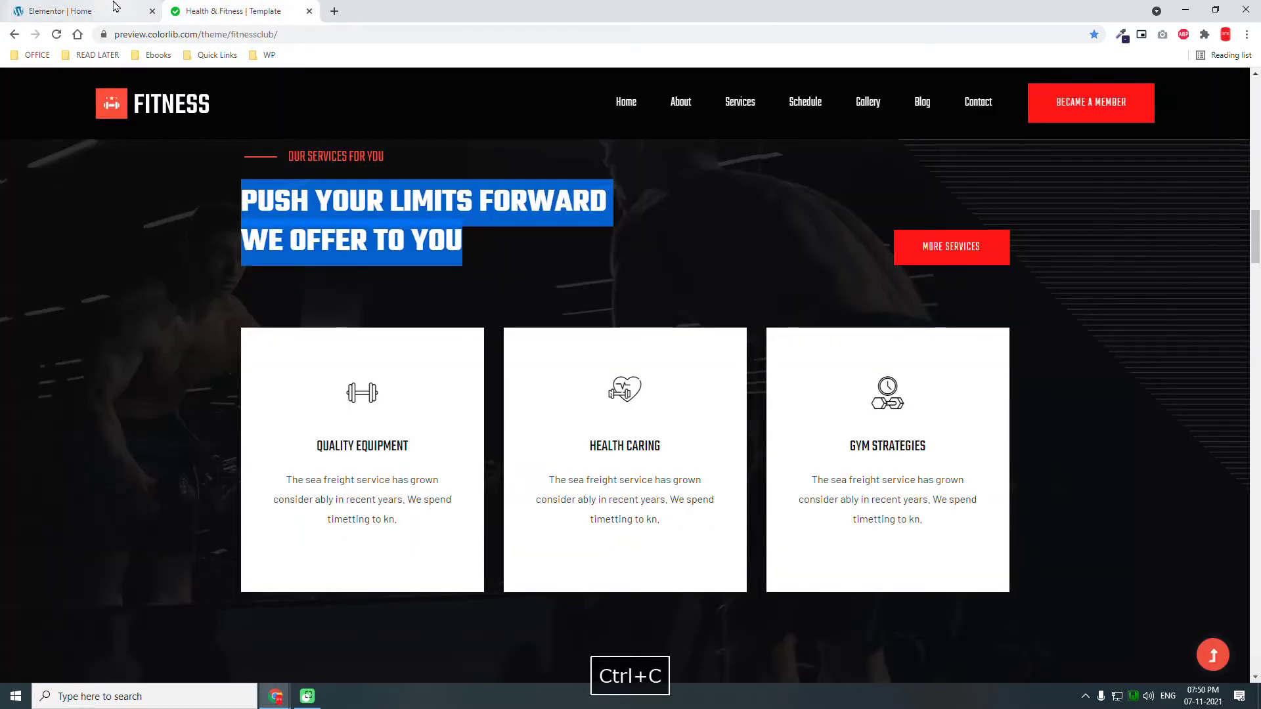
click(114, 8)
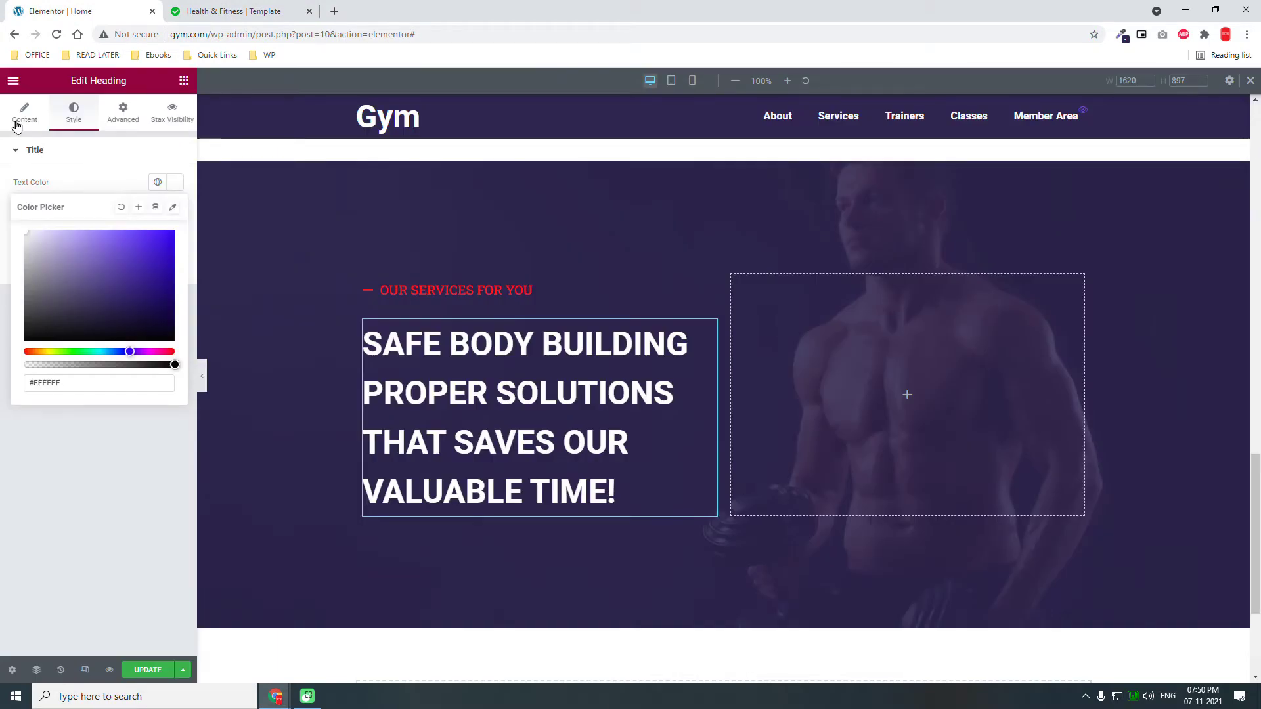
click(17, 127)
click(18, 126)
click(47, 193)
key(ctrl+a)
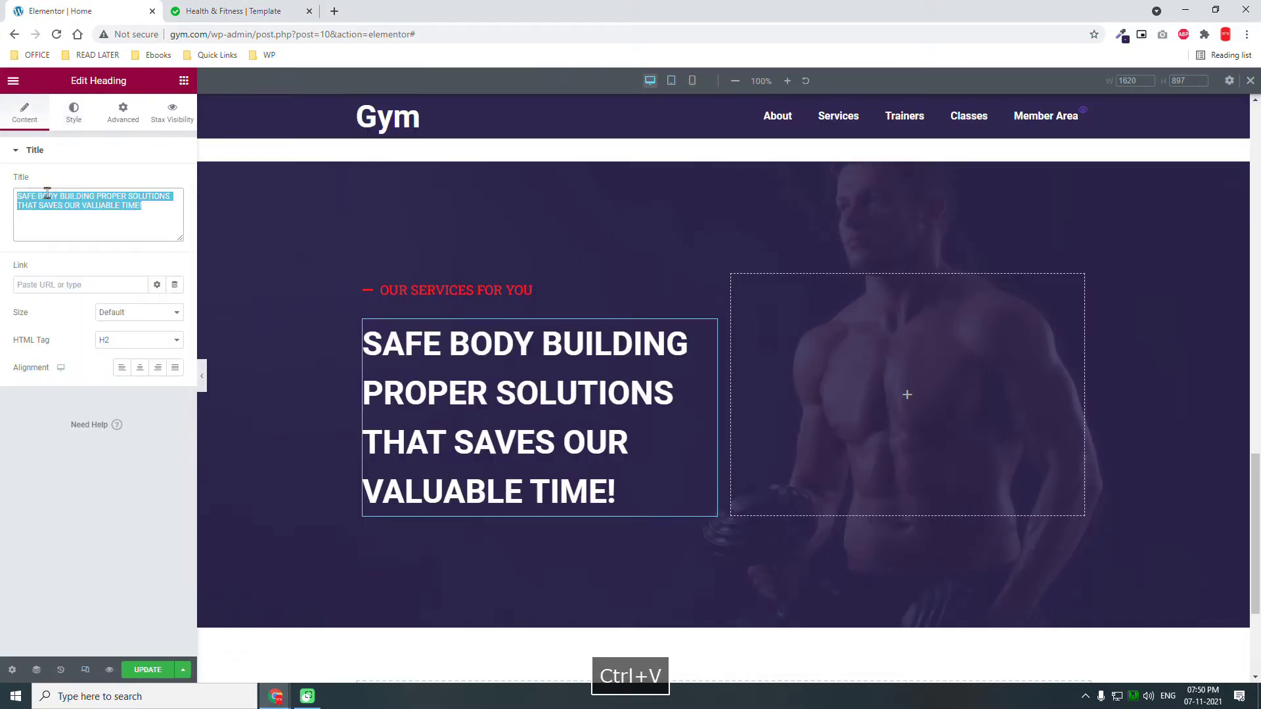
key(ctrl+v)
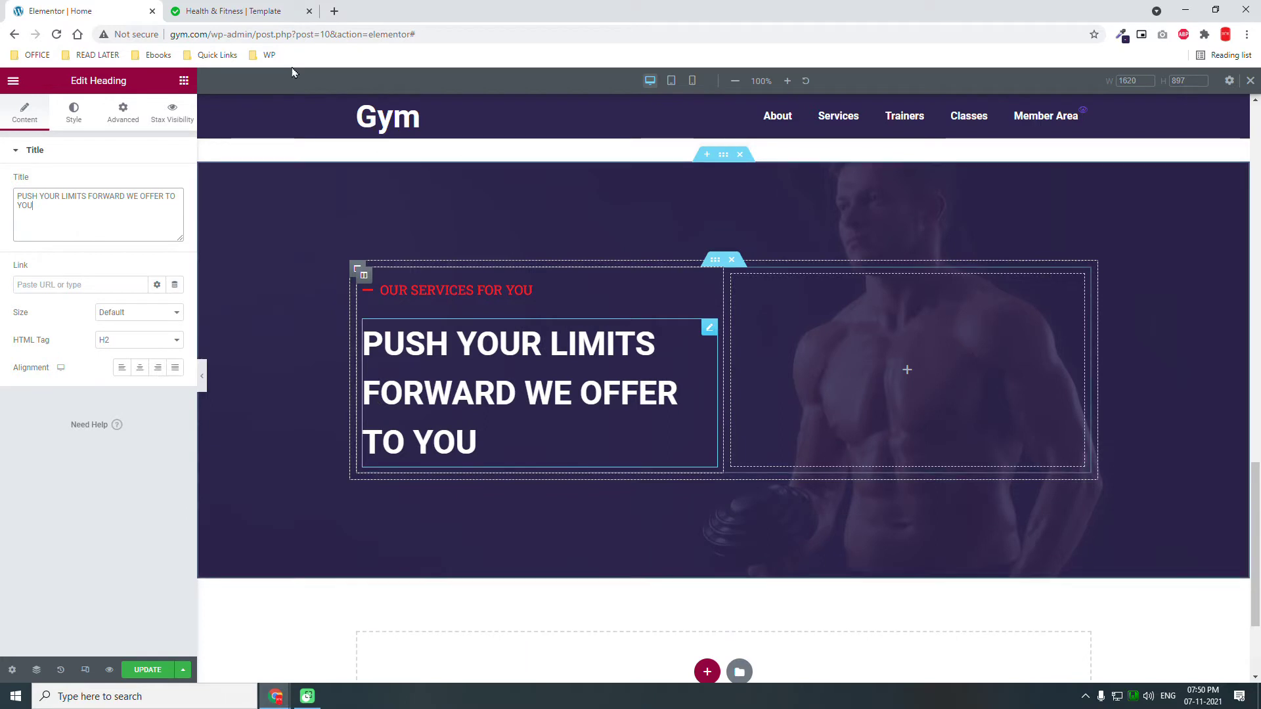
Copy the "JOIN NOW" button from the about section and paste it into the empty right column of the services inner section.
click(184, 80)
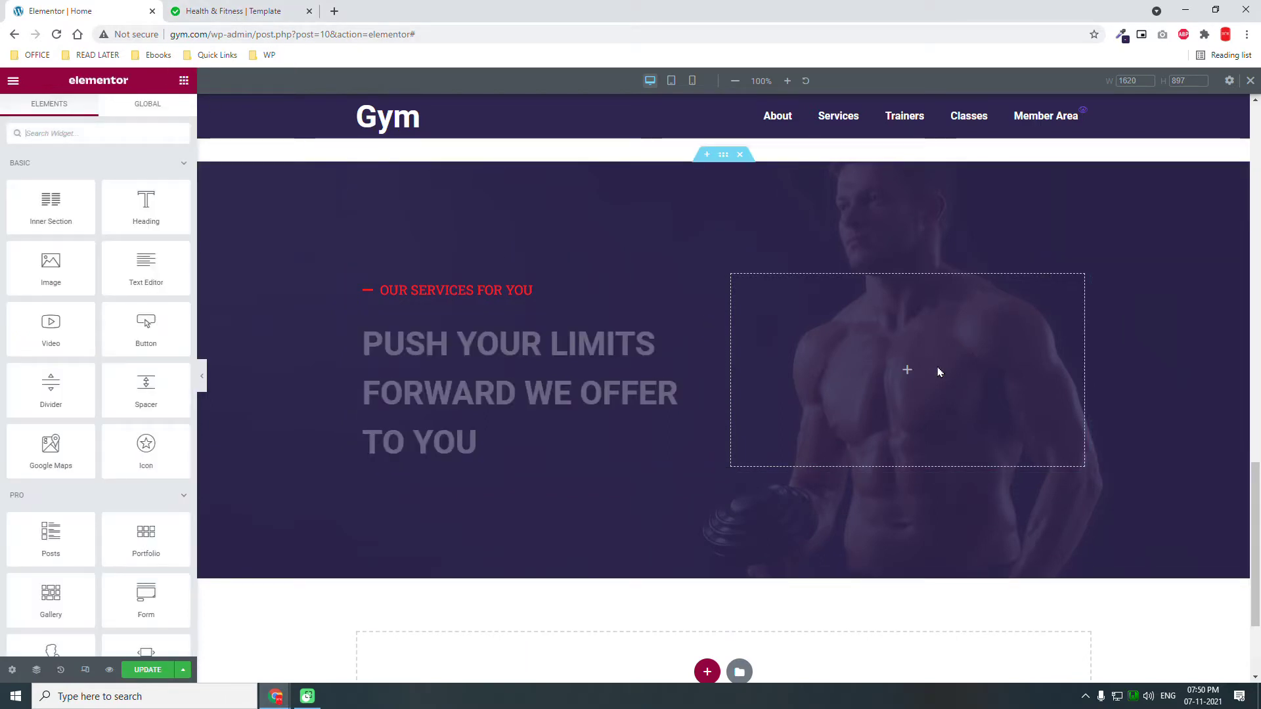
scroll(946, 370, up, 4)
click(825, 296)
right_click(926, 299)
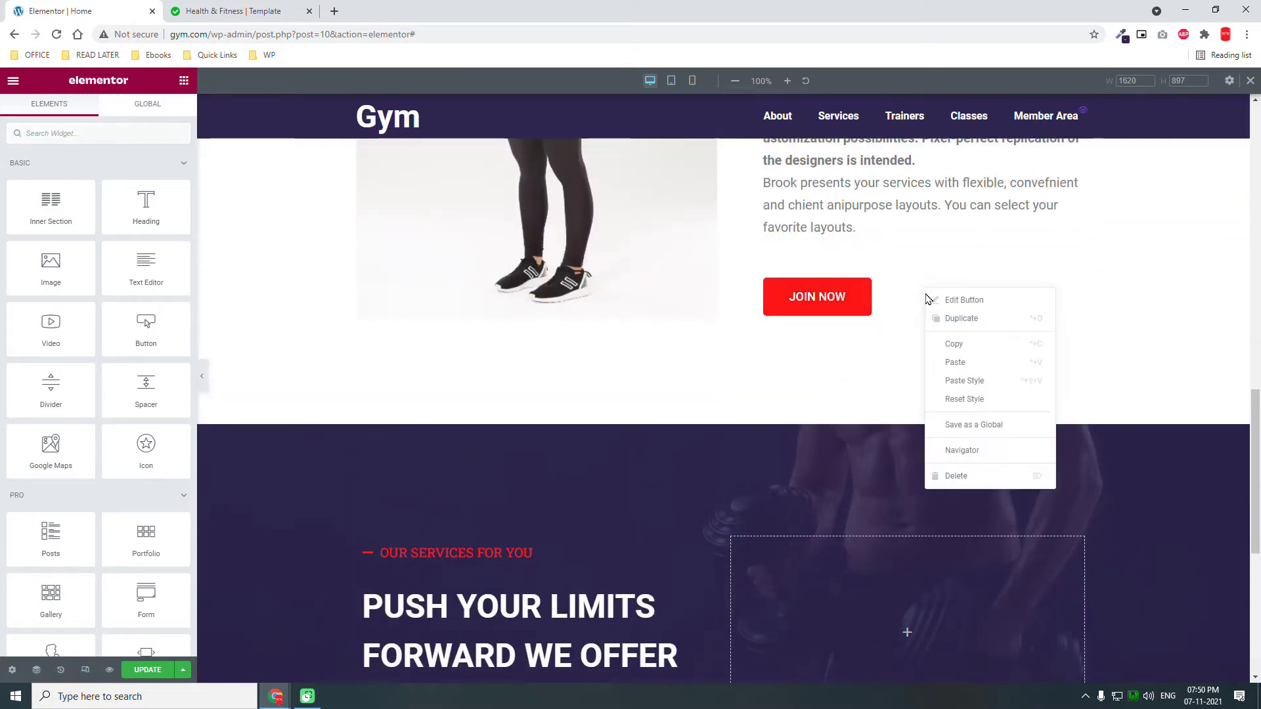
click(954, 344)
scroll(864, 392, down, 5)
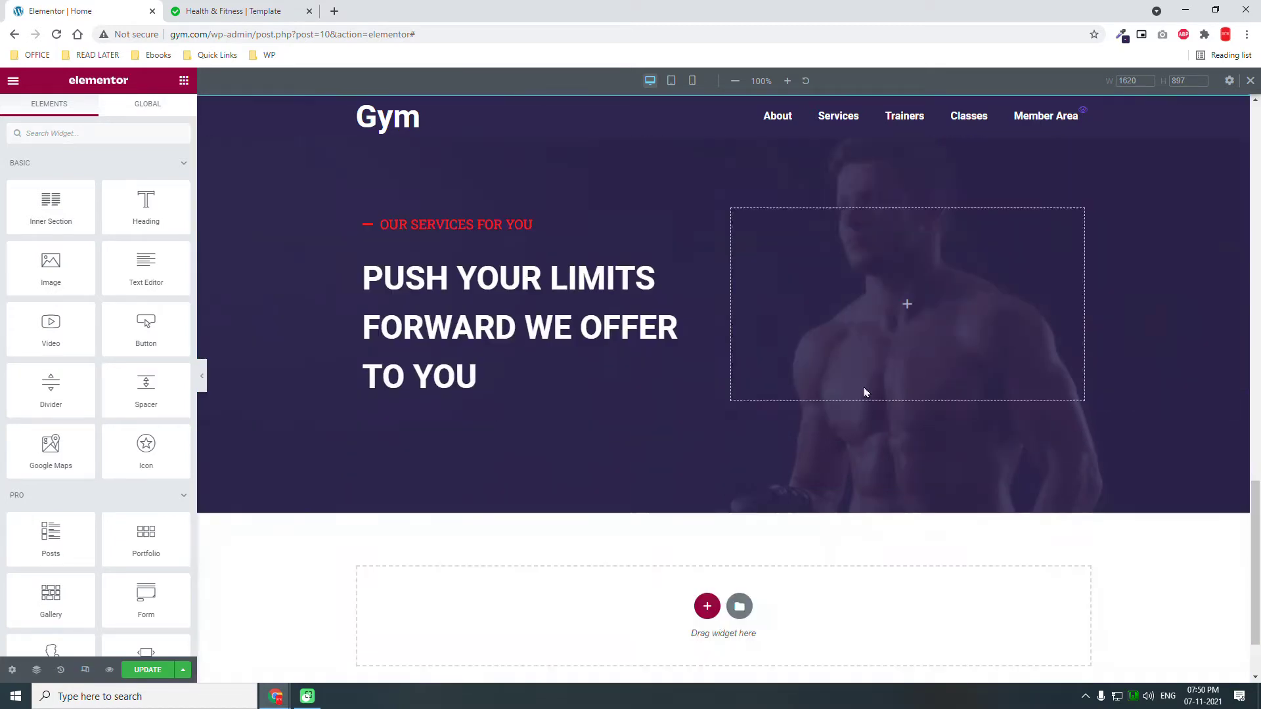
right_click(784, 295)
click(825, 395)
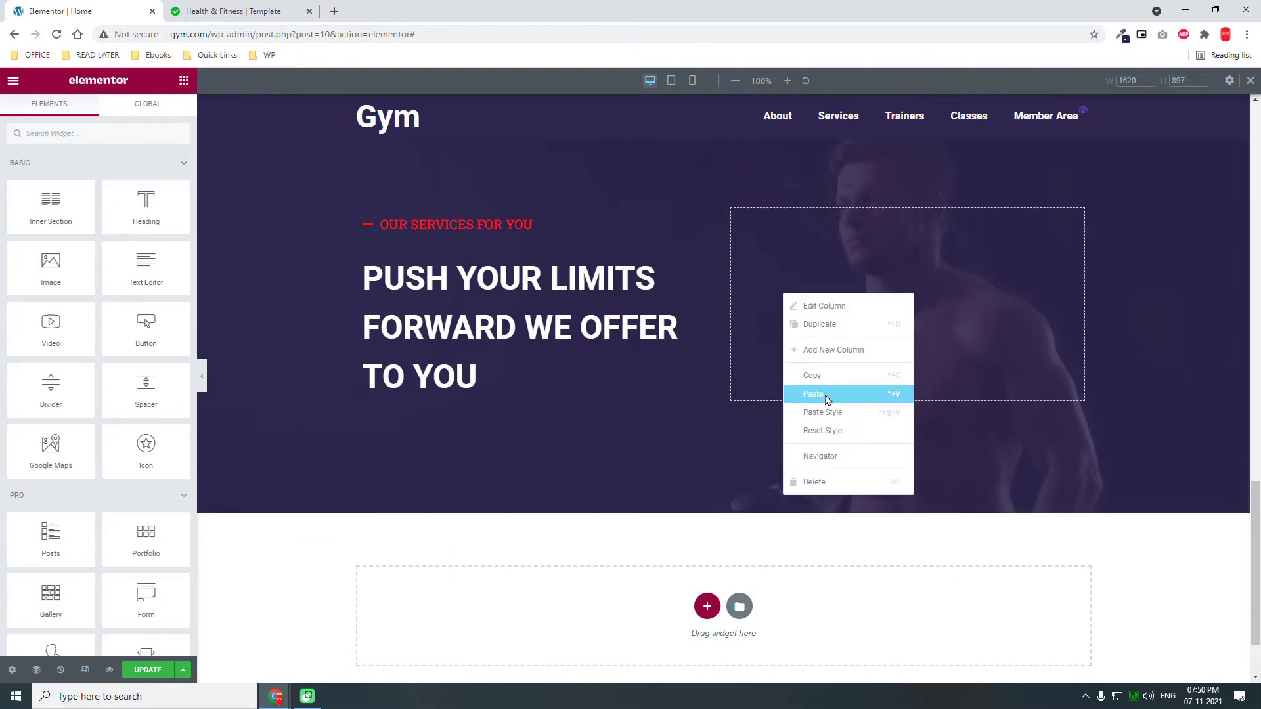
Check the button's placement on the Fitness template page and align the pasted button to the right.
click(253, 10)
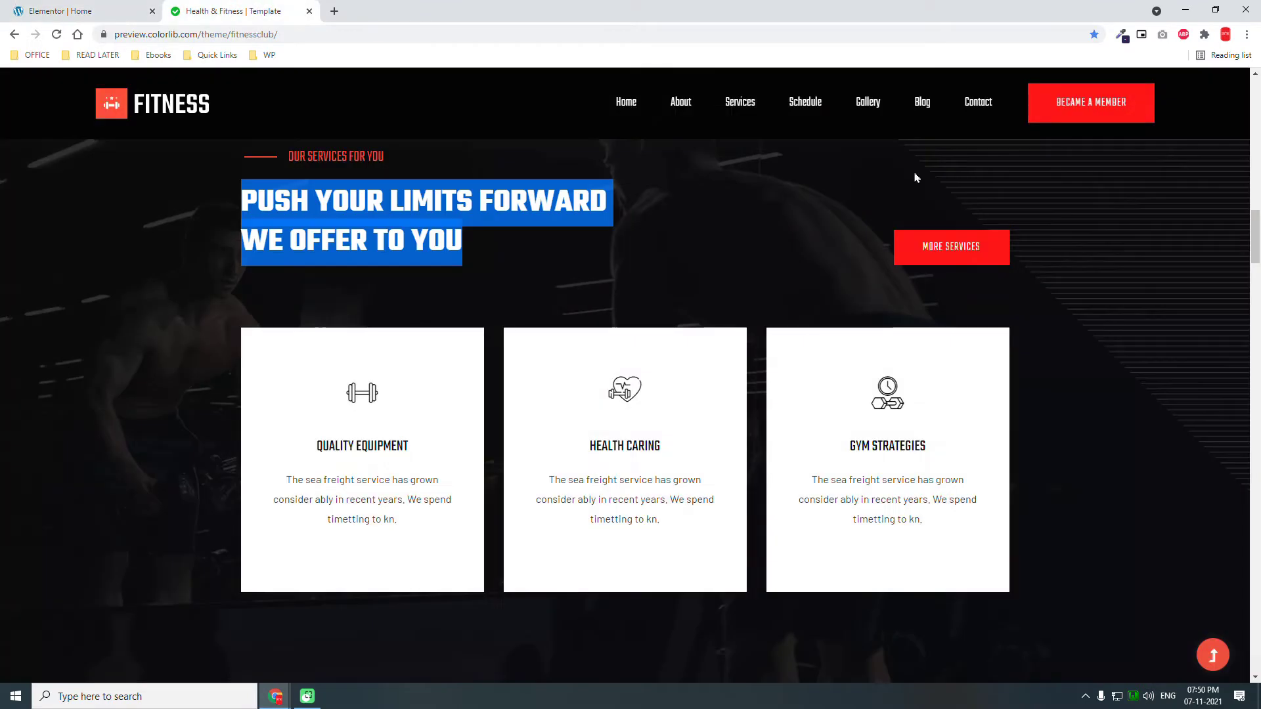
click(105, 10)
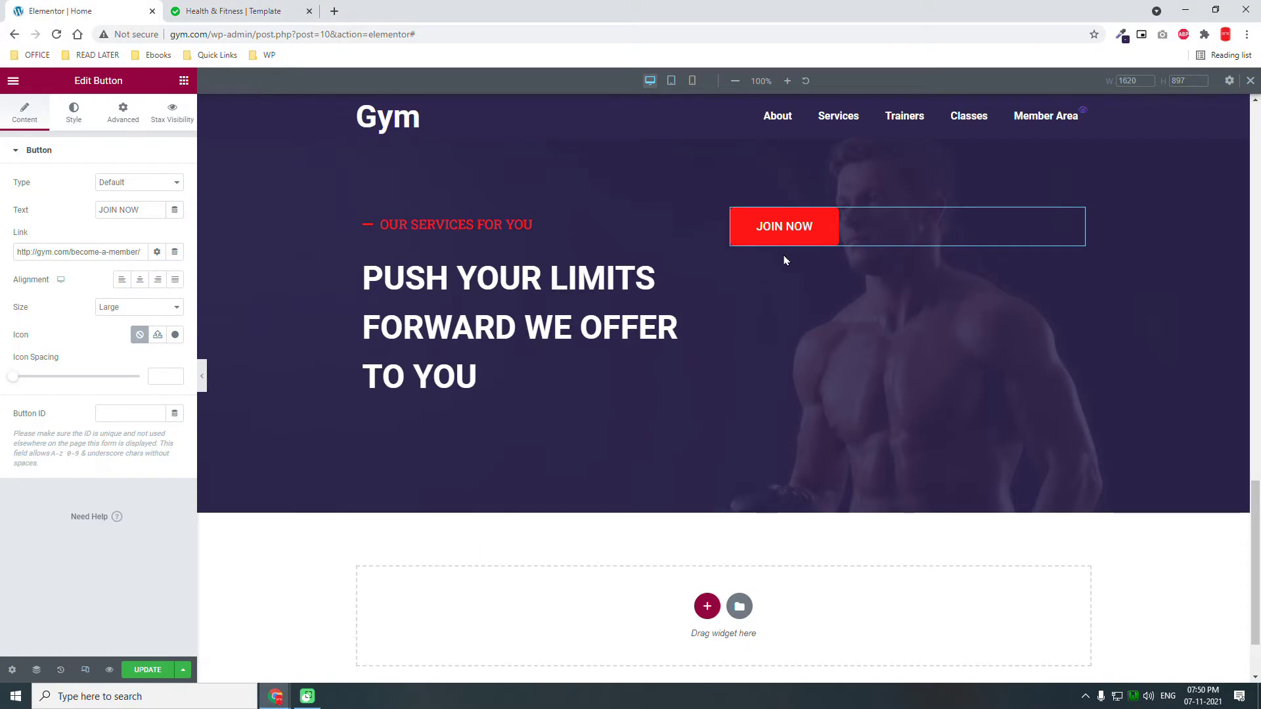
click(157, 281)
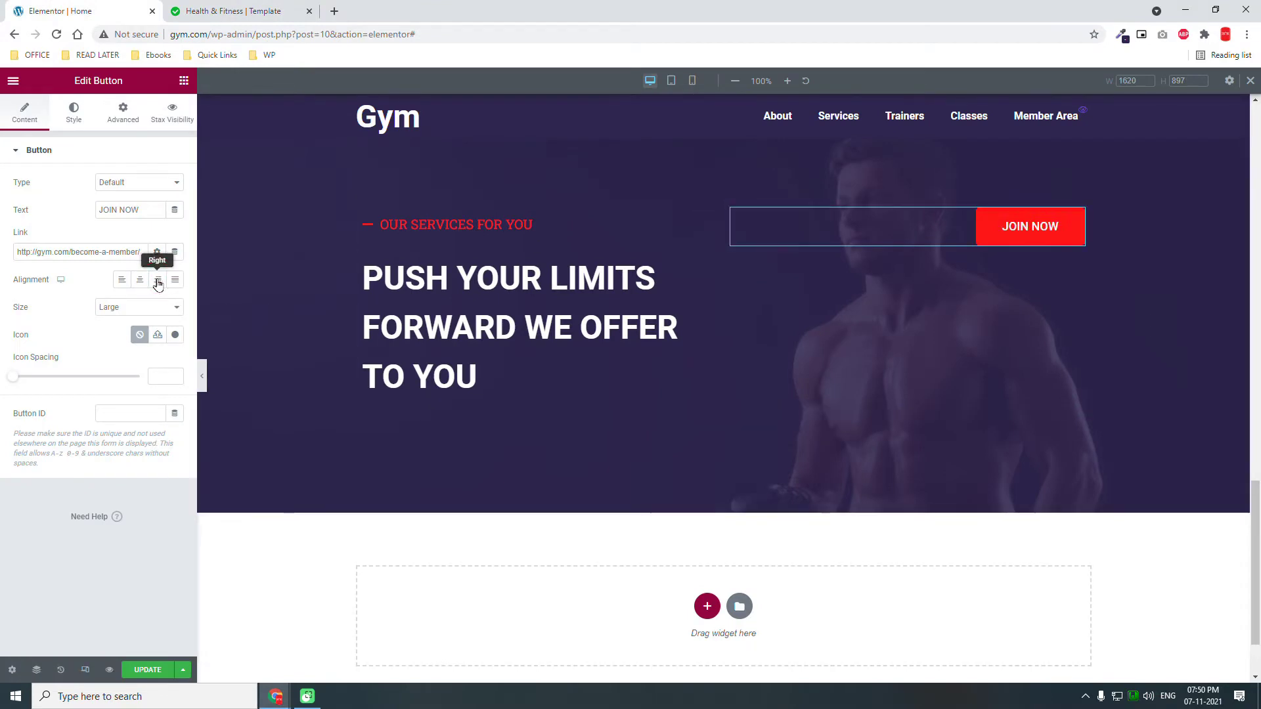
drag(140, 211, 4, 170)
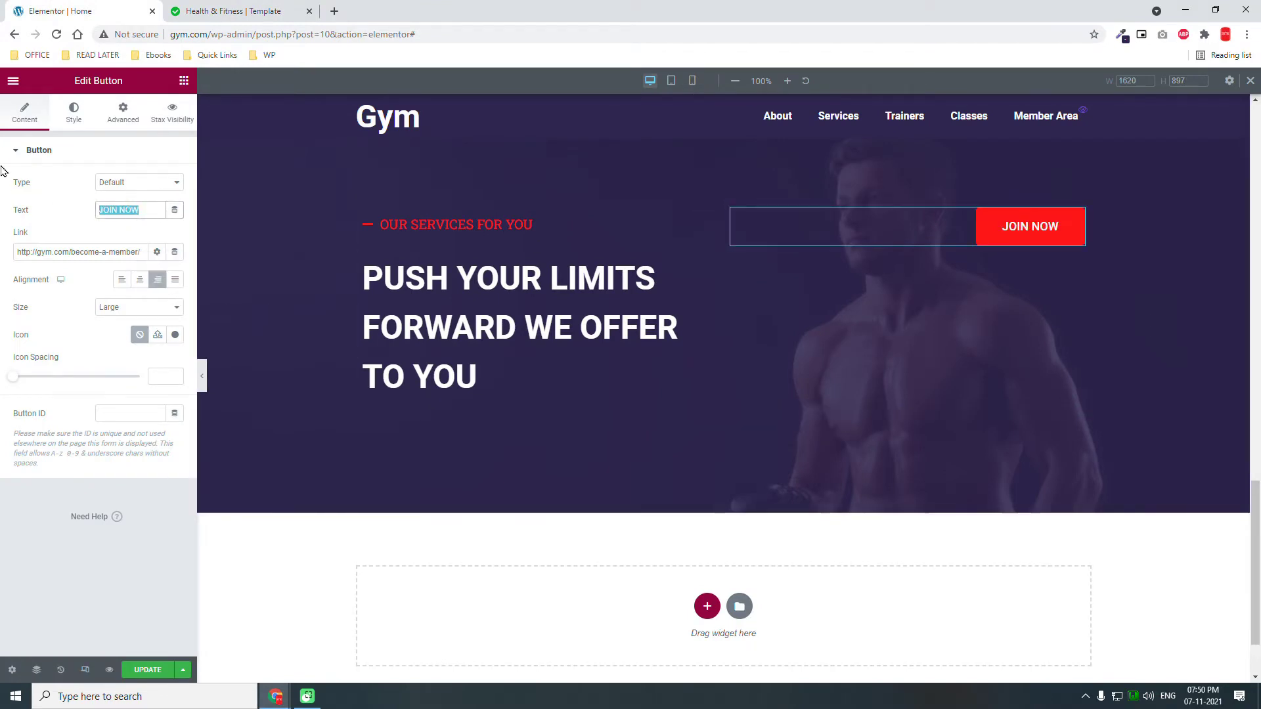
text(MORE)
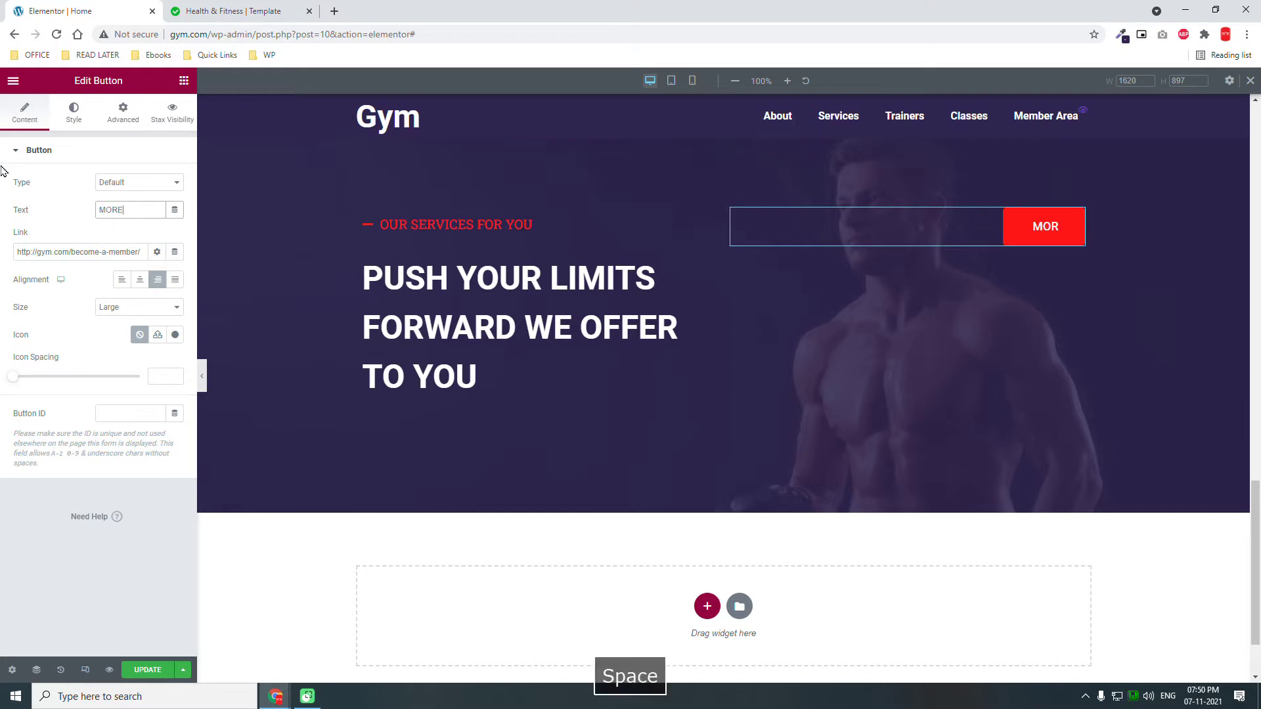
text( SERVICES)
click(79, 253)
key(ctrl+a)
key(BackSpace)
text(SER)
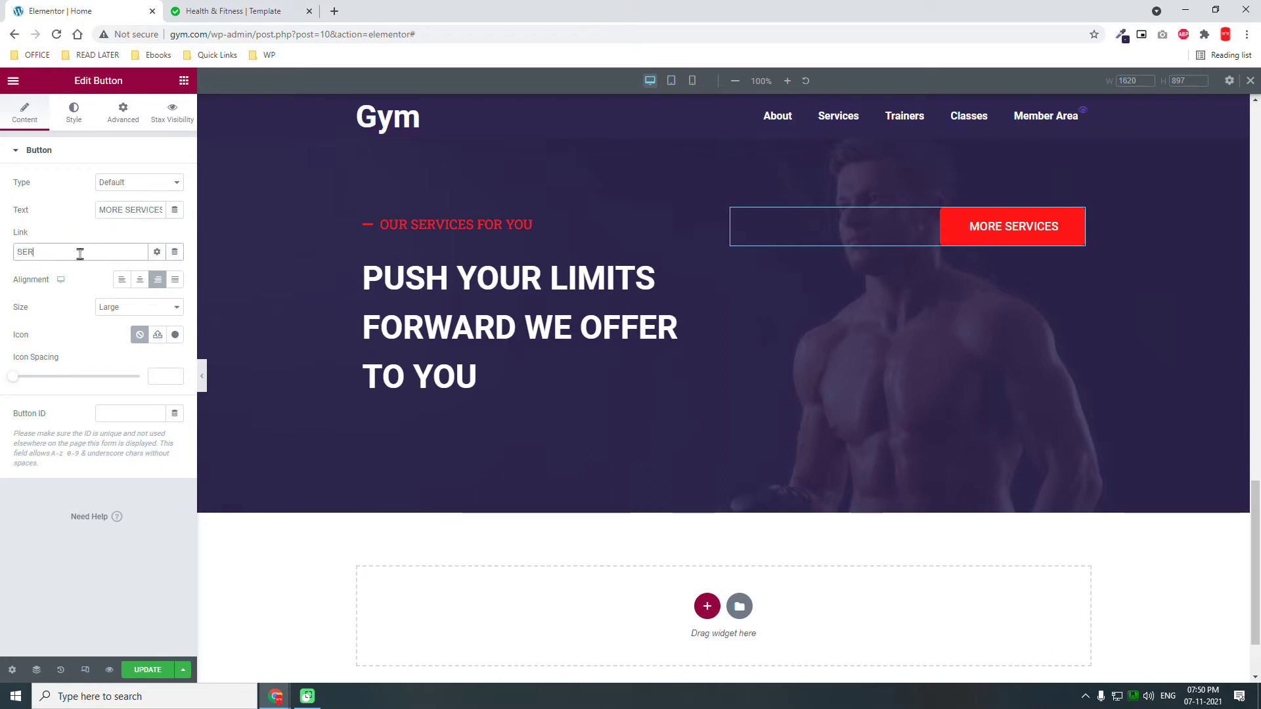
text(VICE)
click(73, 277)
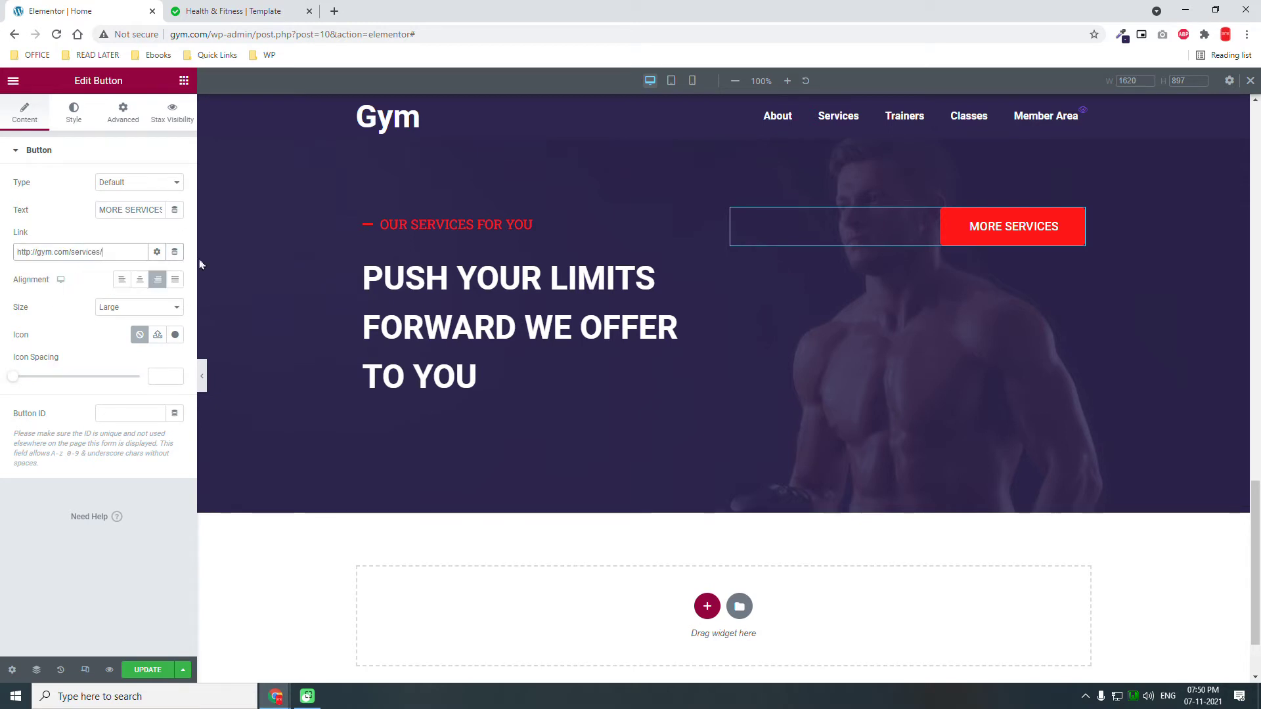
Set the inner section's vertical alignment to Bottom and widen its left column until the heading fits on two lines.
click(718, 197)
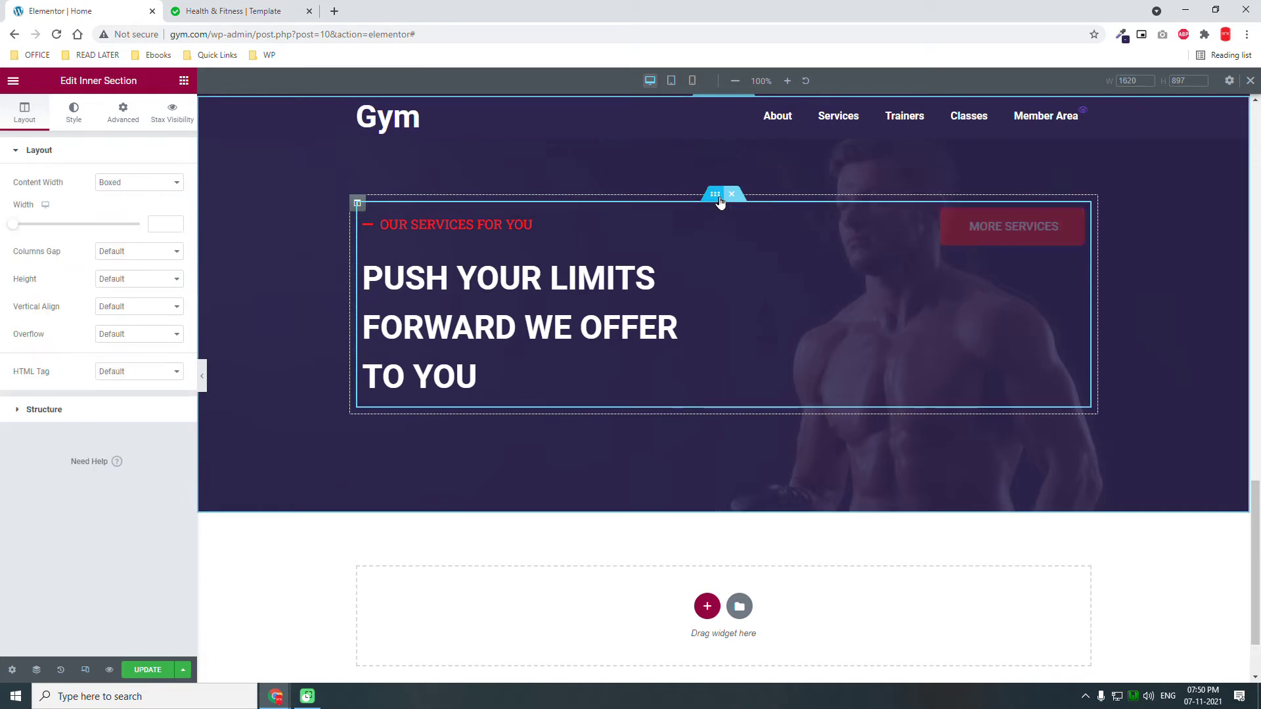
click(124, 115)
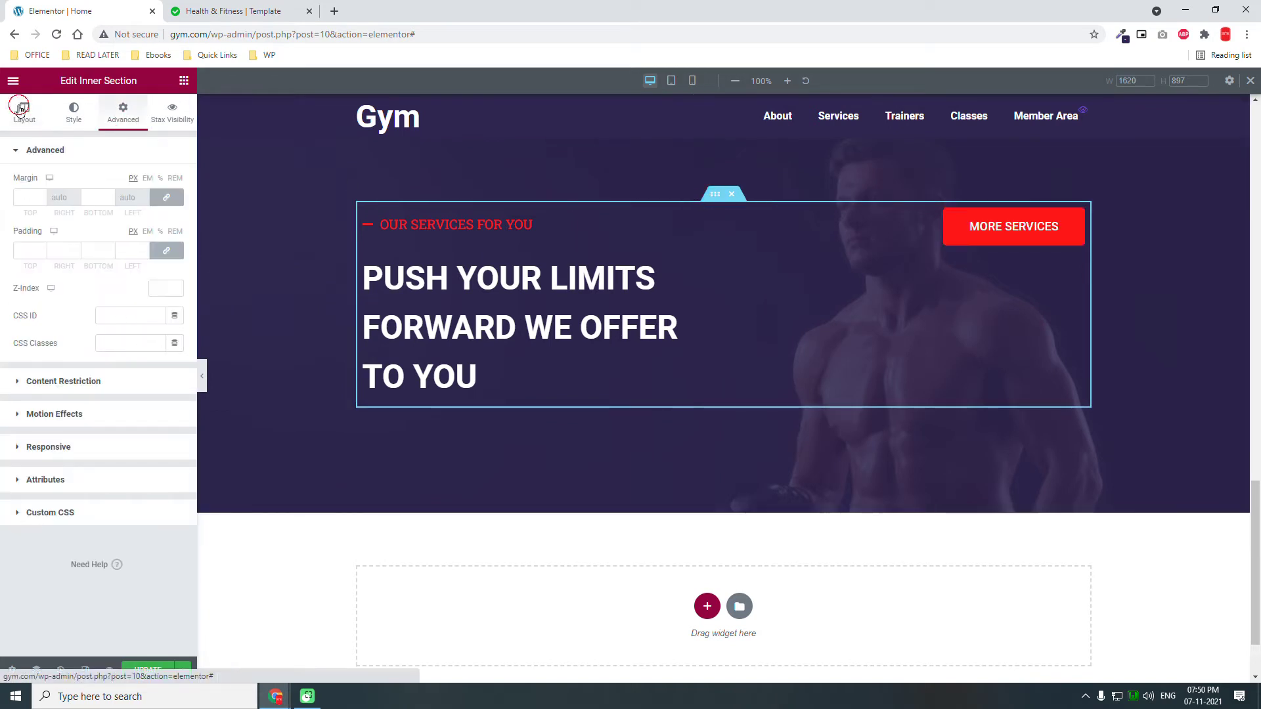
click(21, 111)
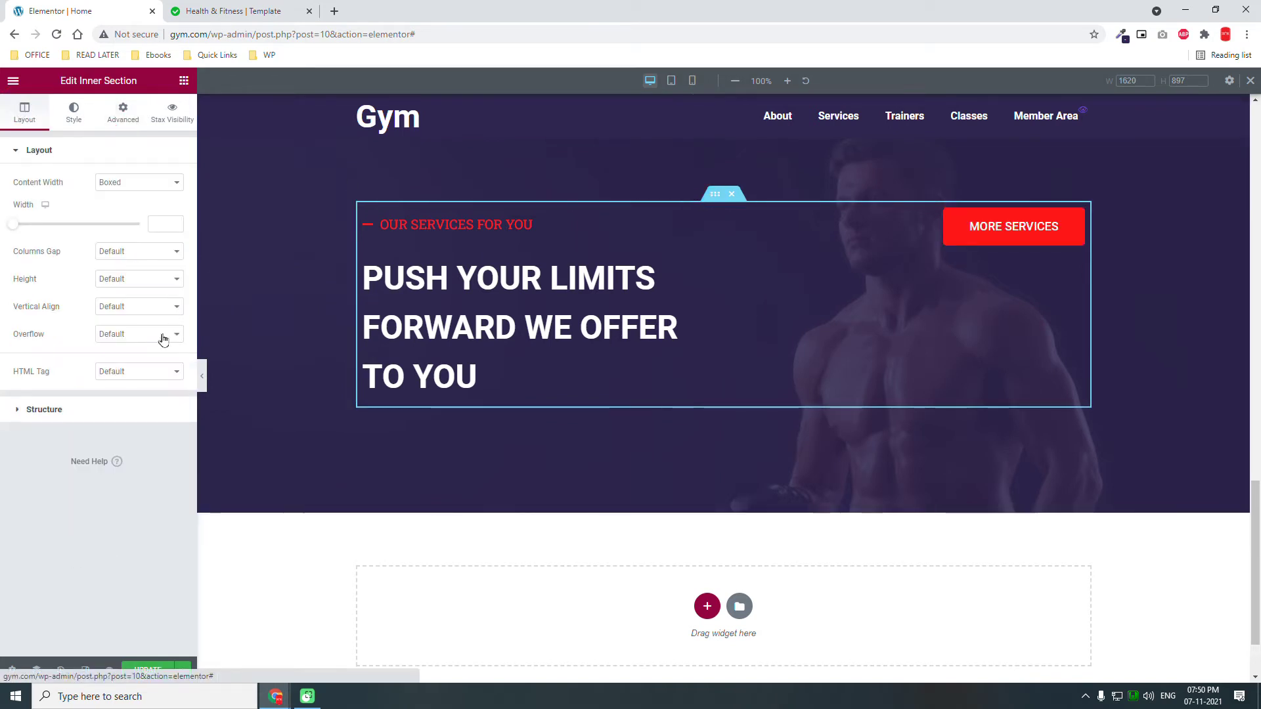
click(106, 311)
click(130, 352)
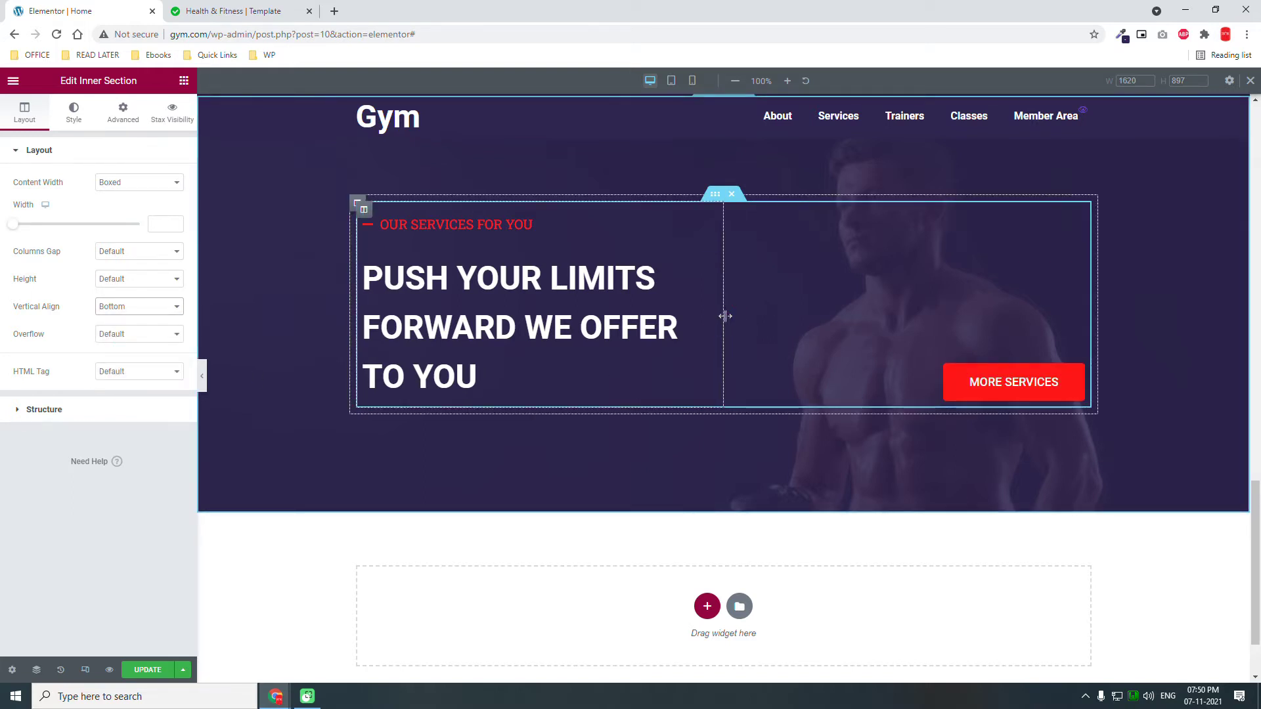
drag(724, 327, 826, 334)
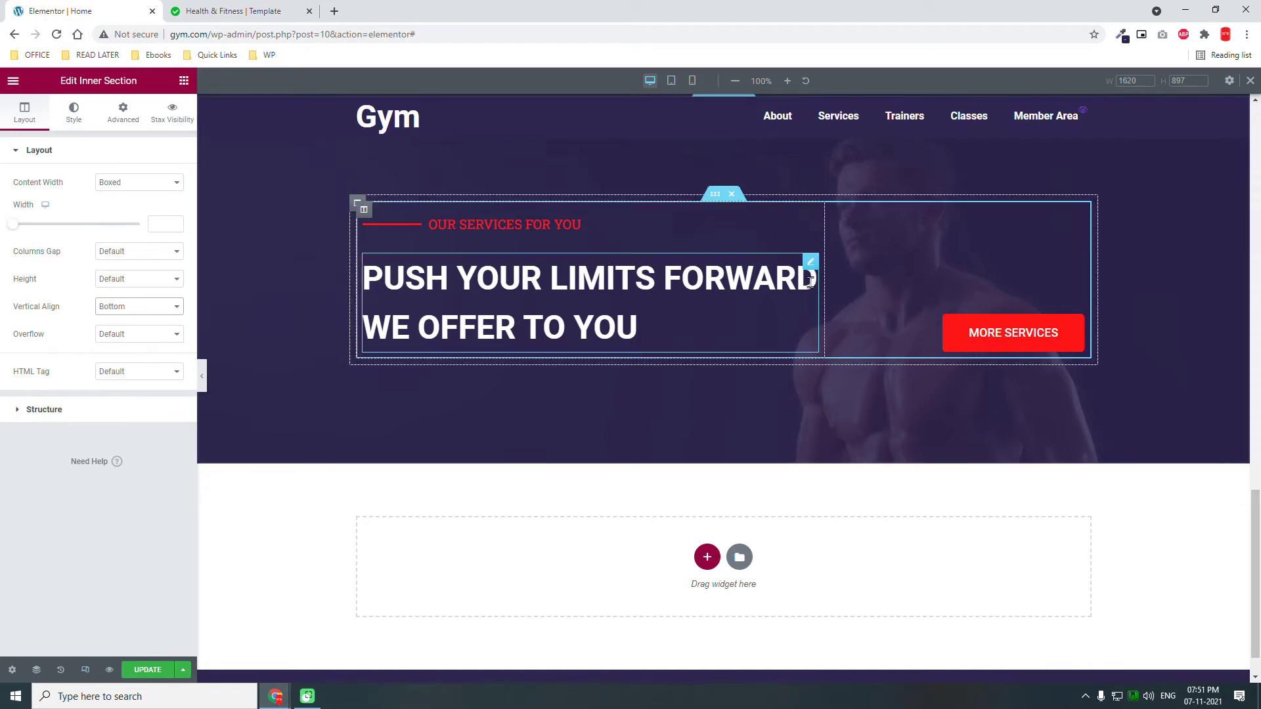
click(184, 81)
drag(50, 201, 774, 305)
drag(923, 329, 150, 228)
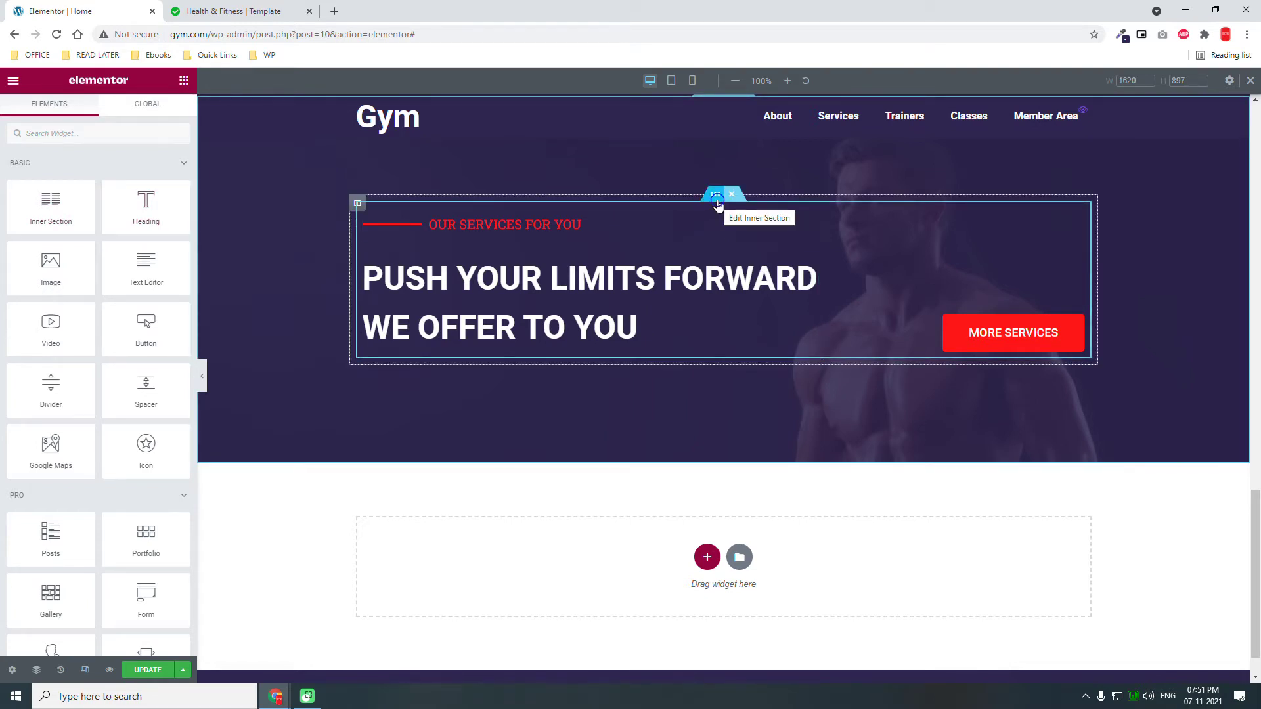
Duplicate the services inner section and delete the divider and heading from the copy's left column.
right_click(718, 202)
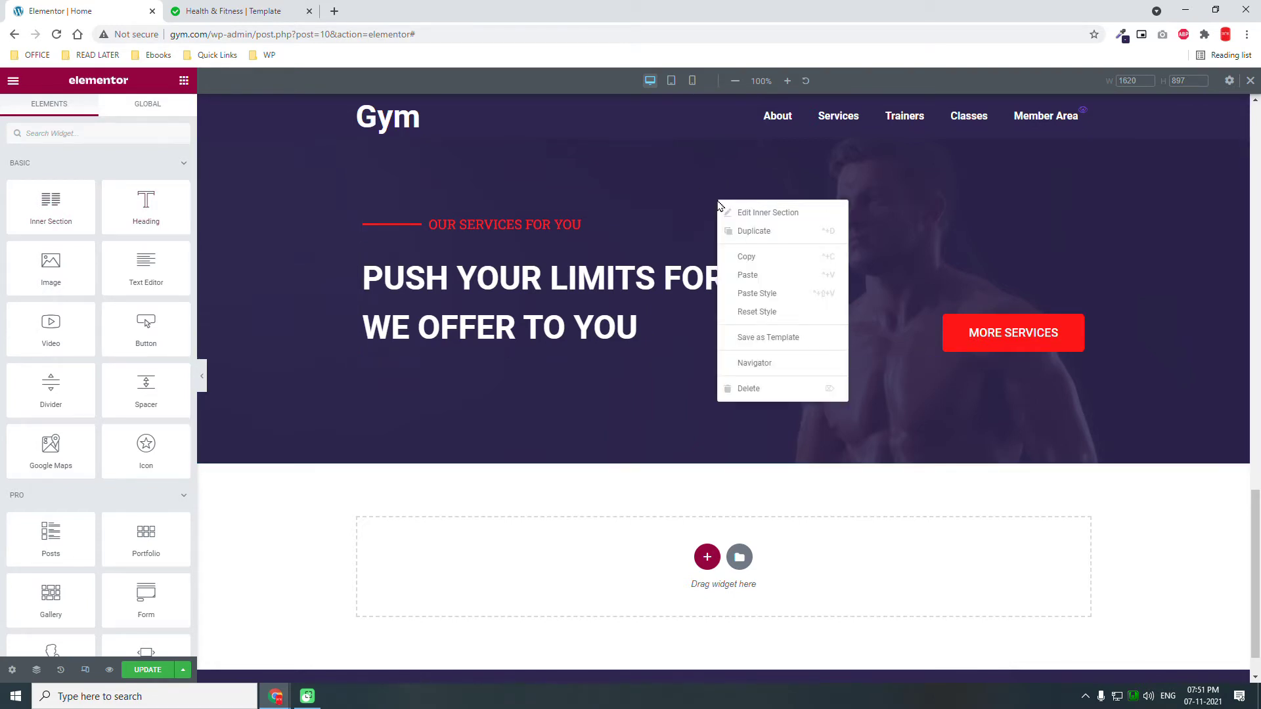
click(756, 236)
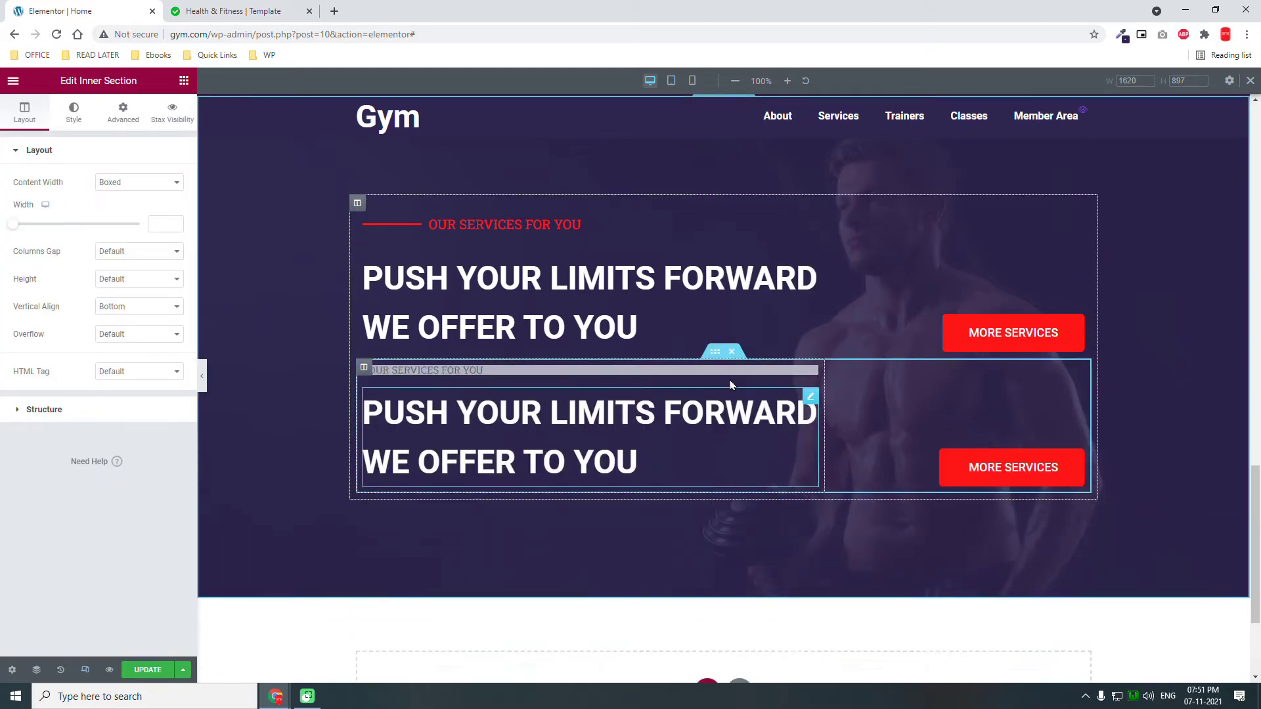
right_click(735, 388)
click(760, 572)
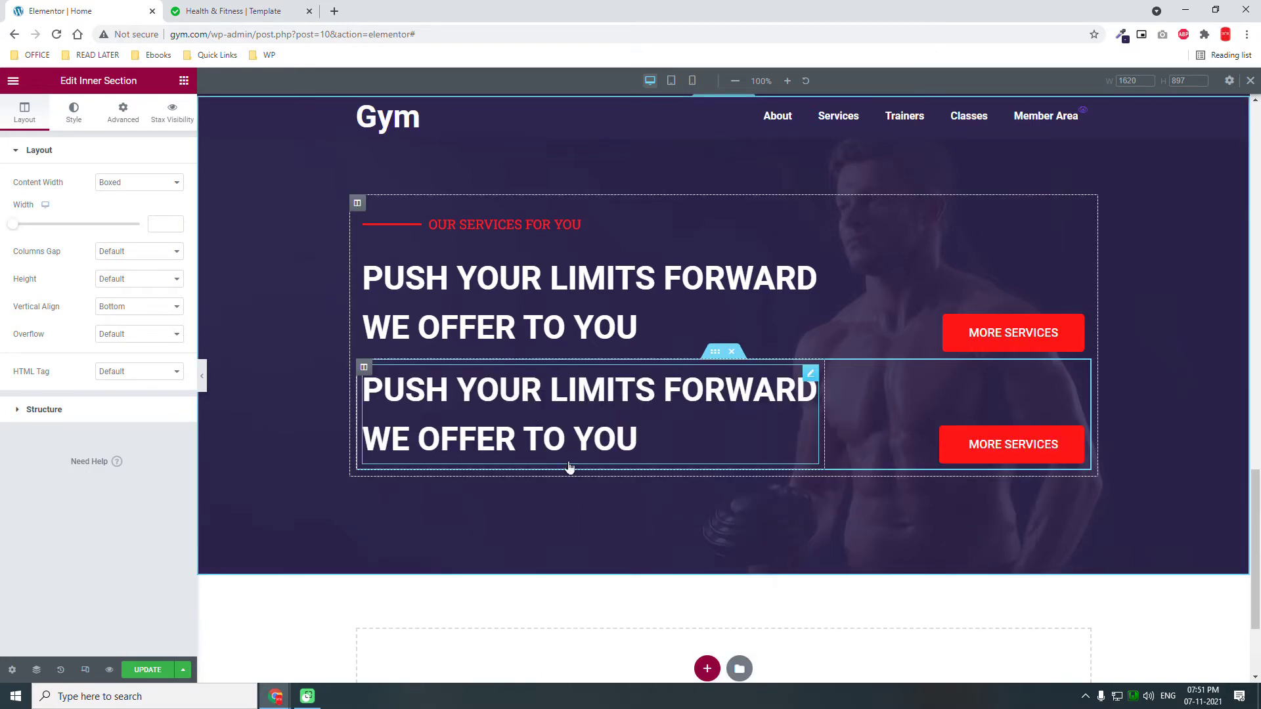
right_click(534, 415)
click(579, 600)
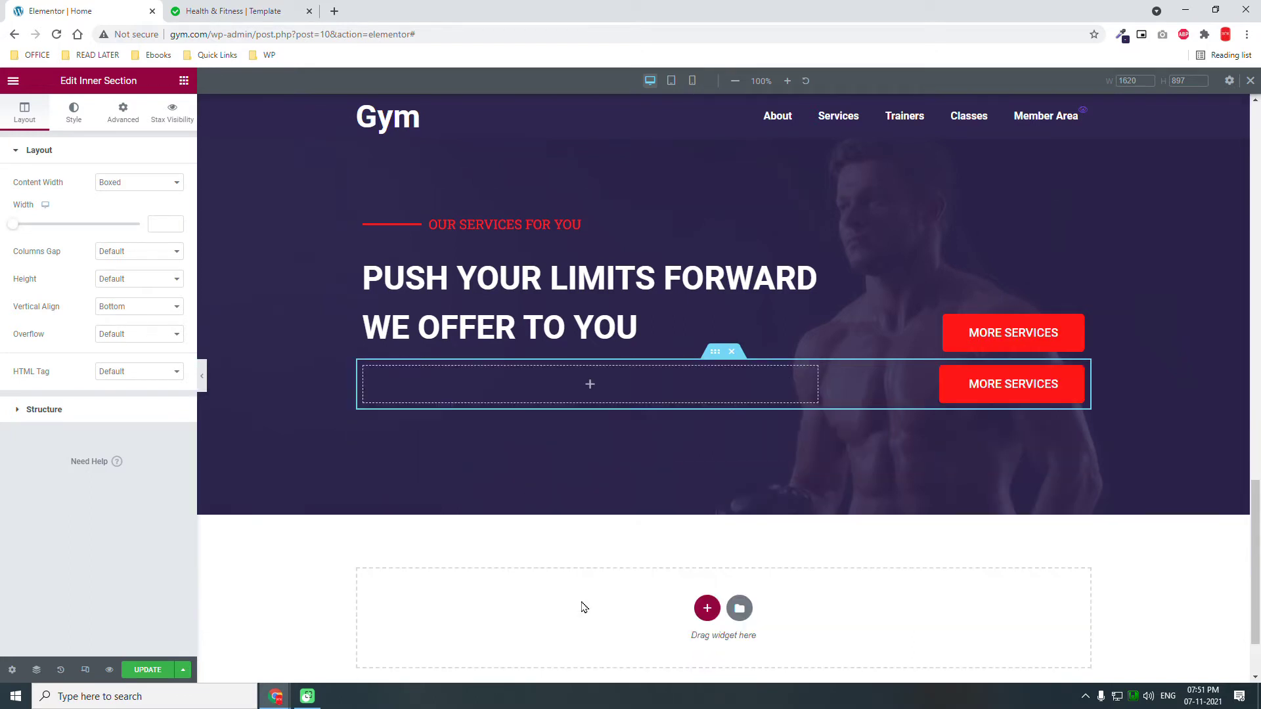
Delete the button from the duplicated inner section and check the service card layout on the Fitness template page.
right_click(964, 386)
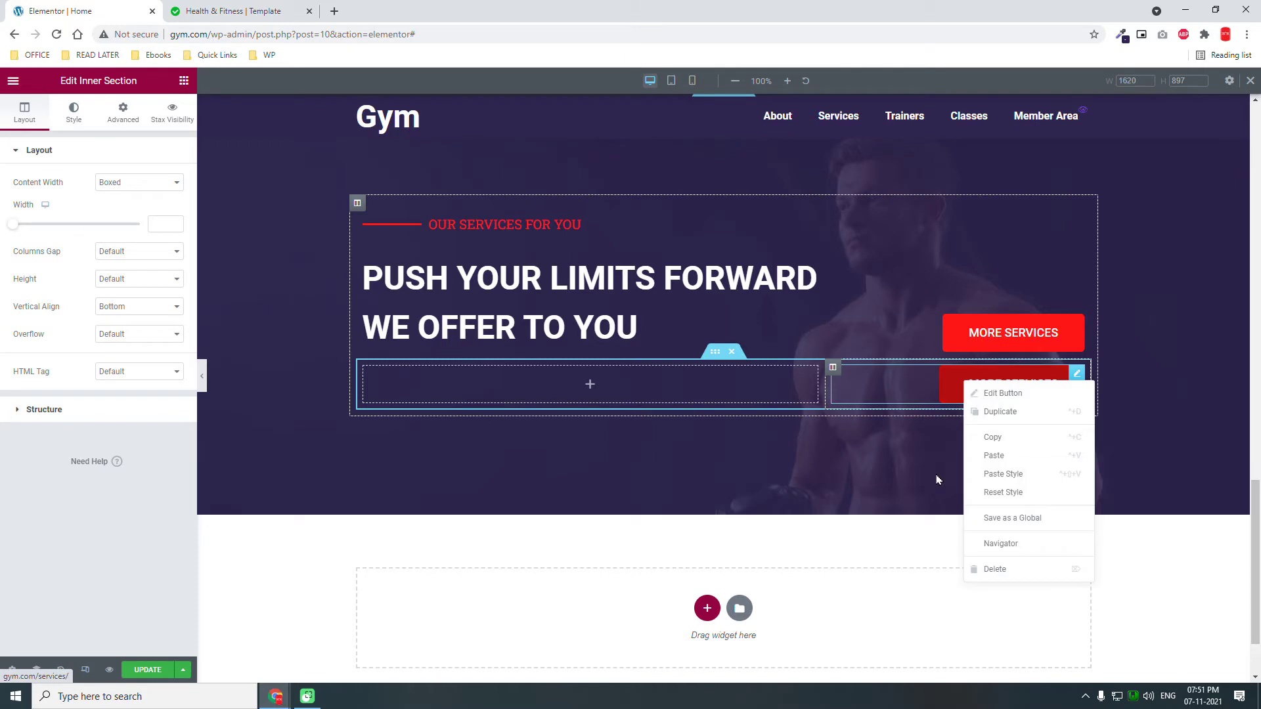
click(983, 571)
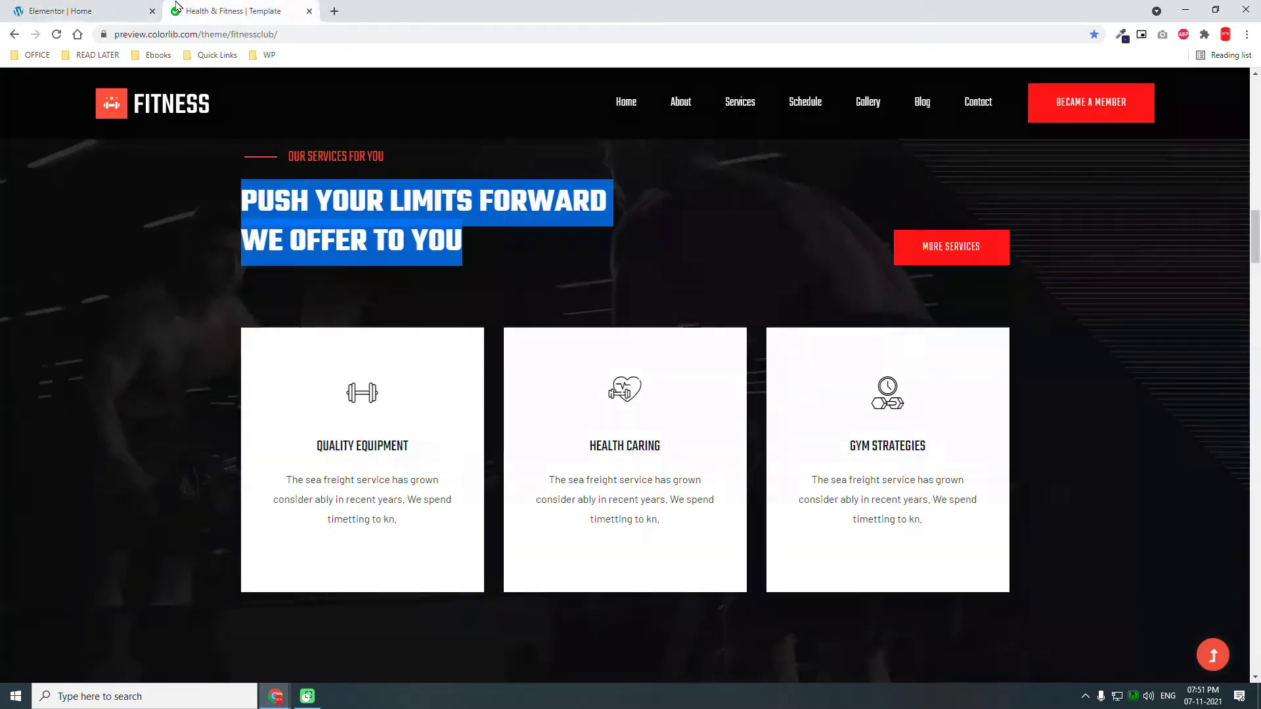
click(177, 9)
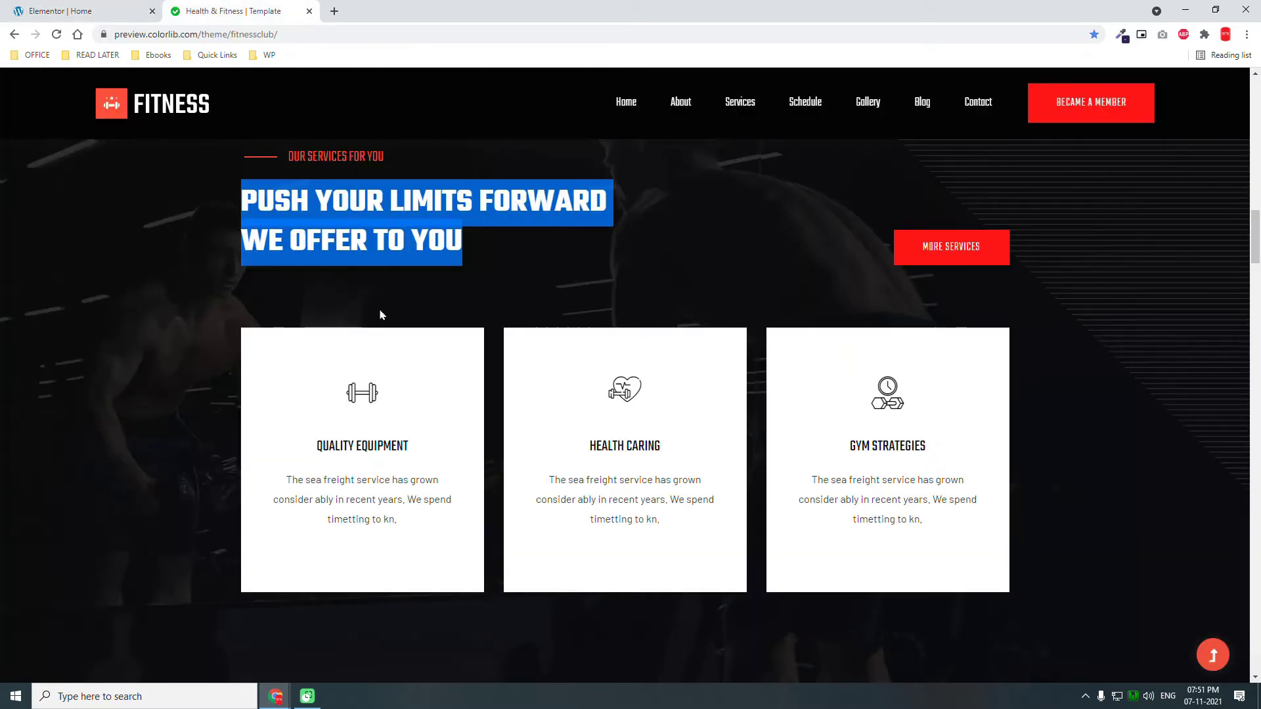
click(71, 7)
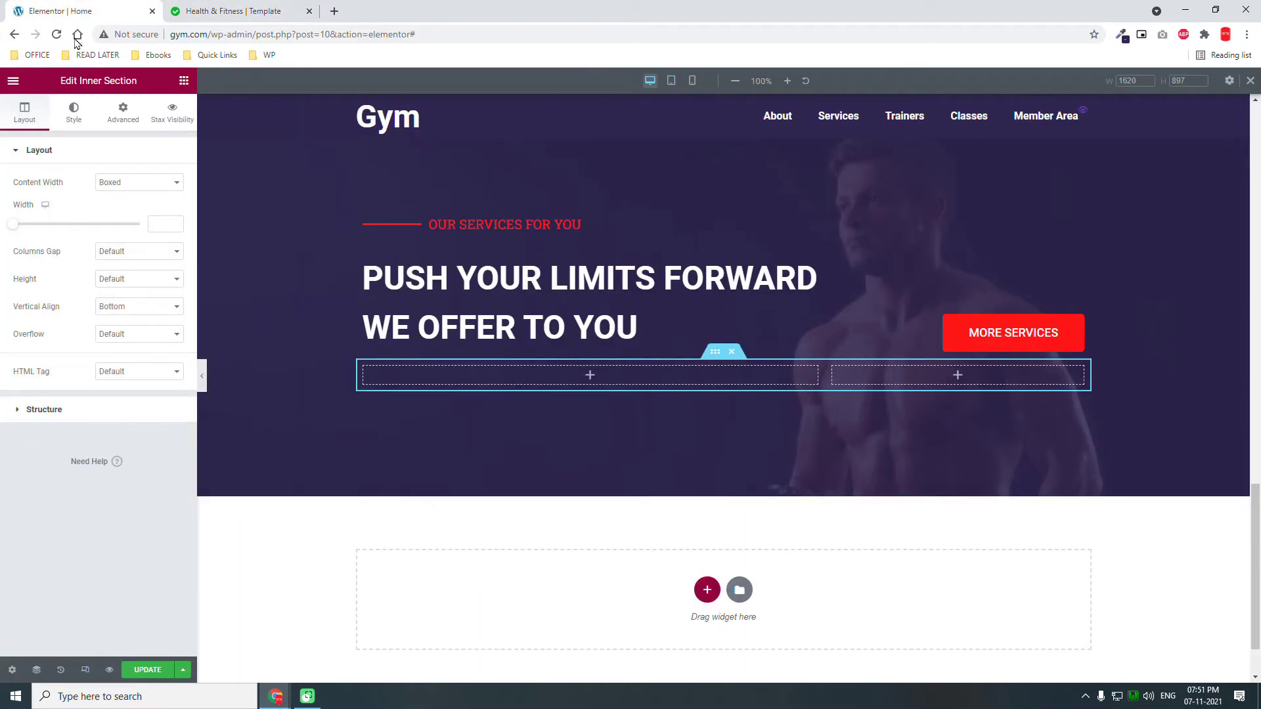
Set the top margin of the empty inner section below the heading to 40 px.
click(123, 113)
click(29, 197)
text(0)
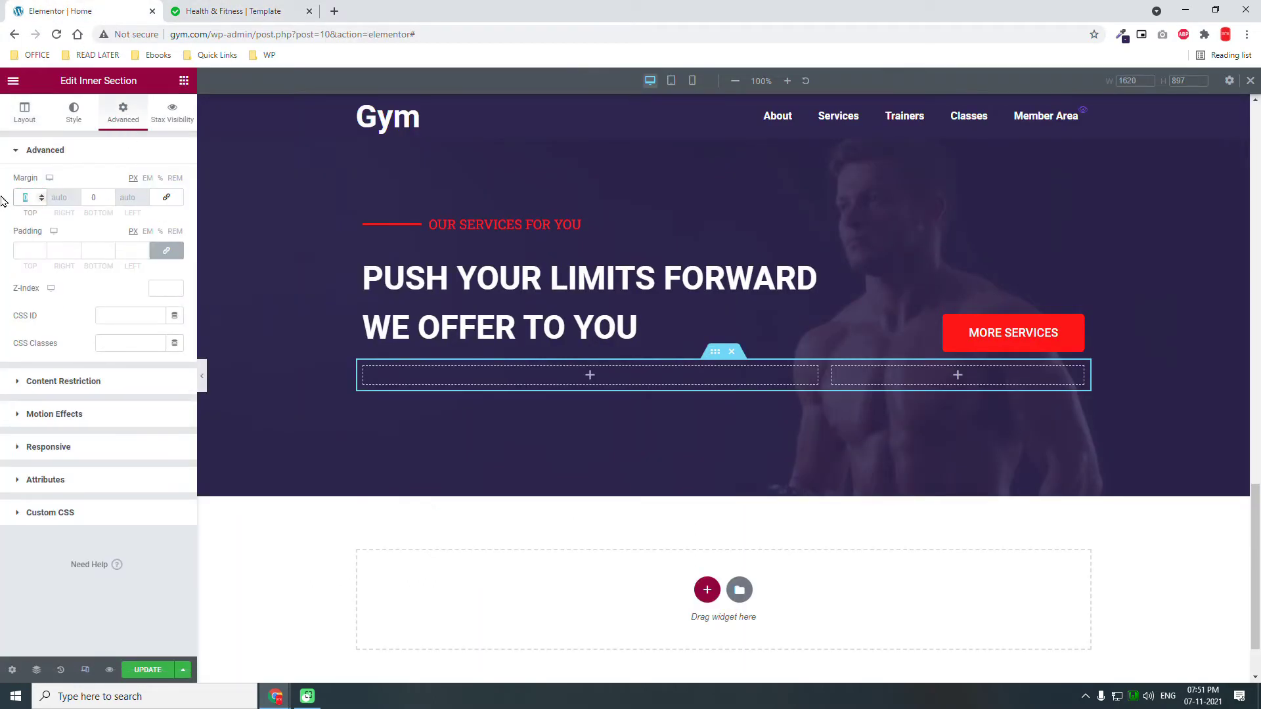
text(40)
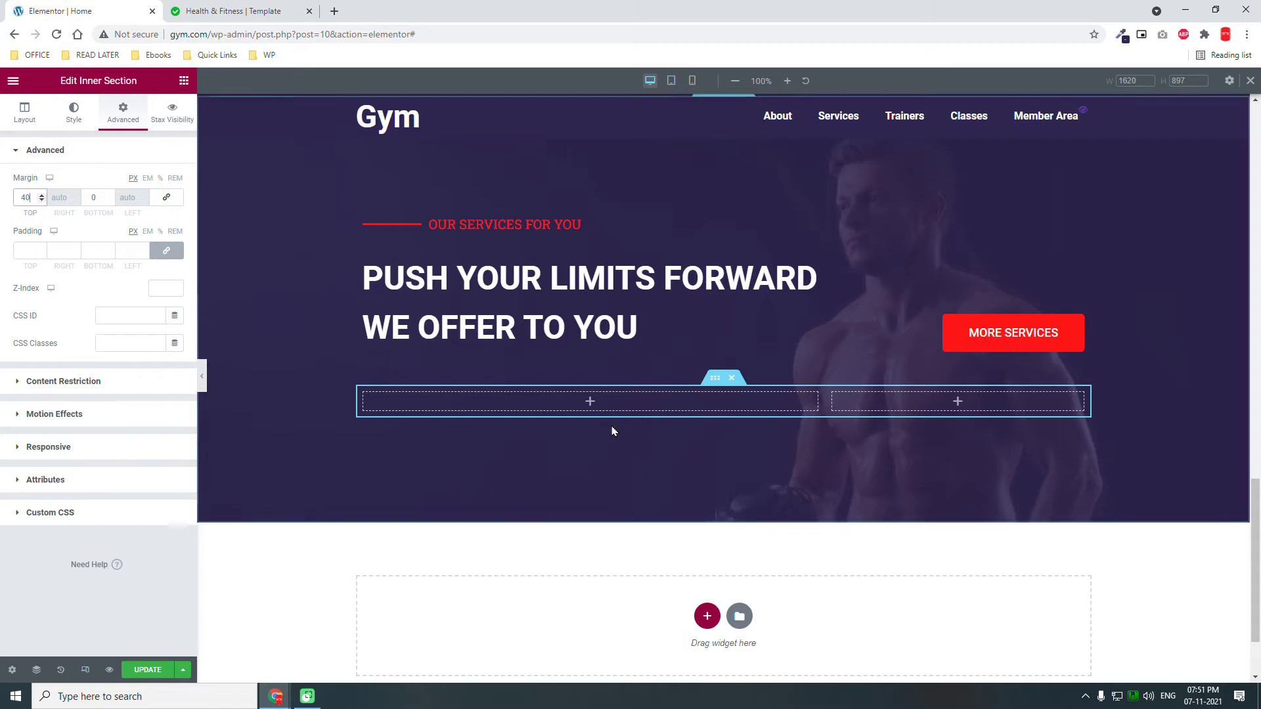
Add a third column to the empty inner section and place an Icon Box widget in its first column.
right_click(363, 397)
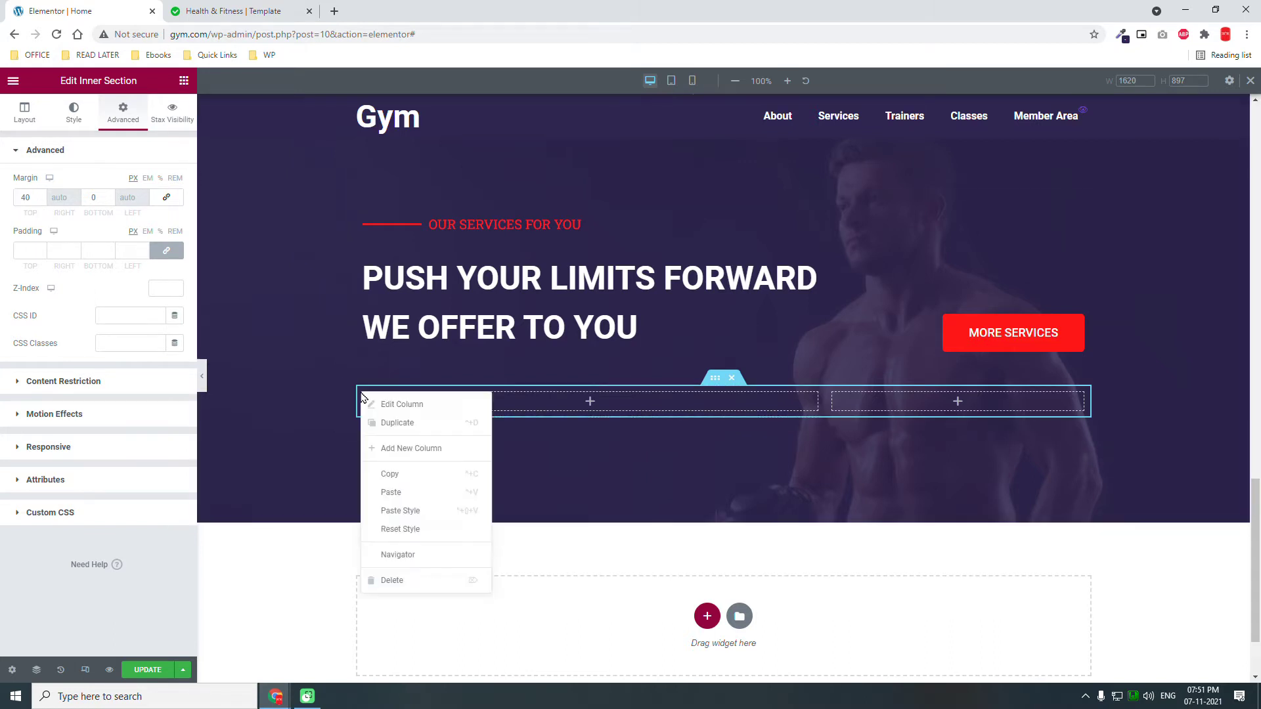
click(425, 451)
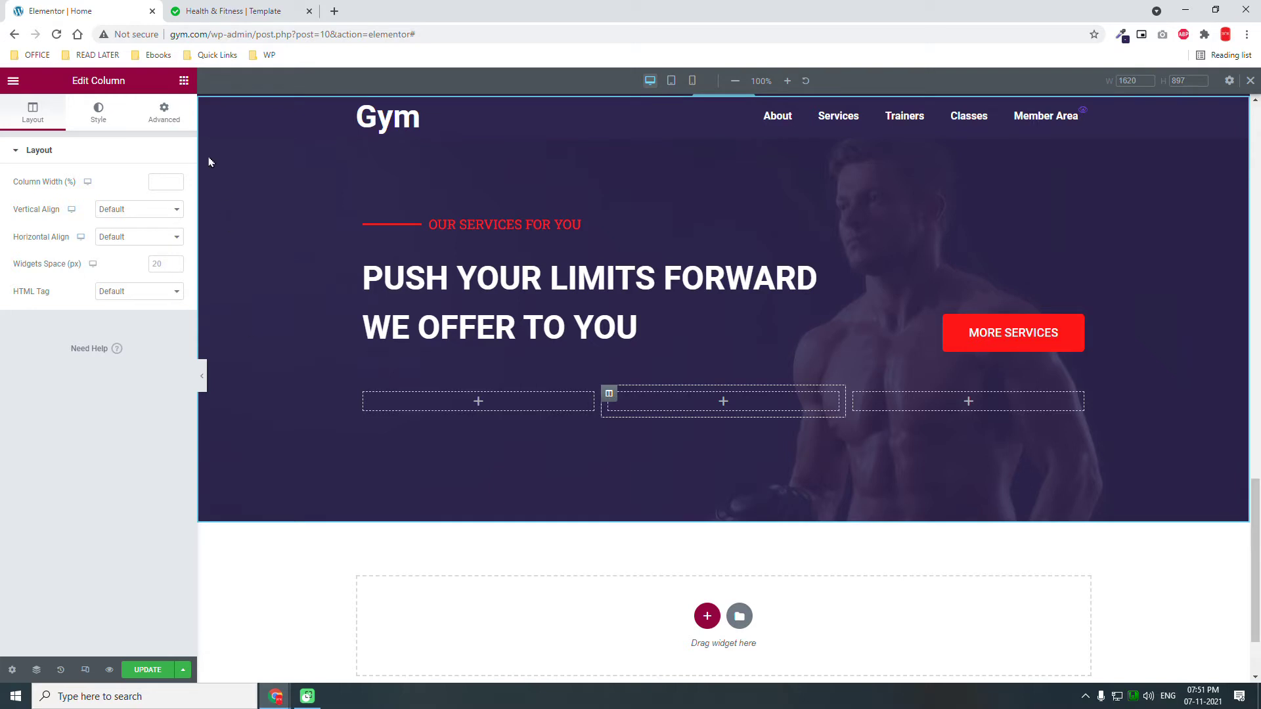
click(184, 80)
click(110, 129)
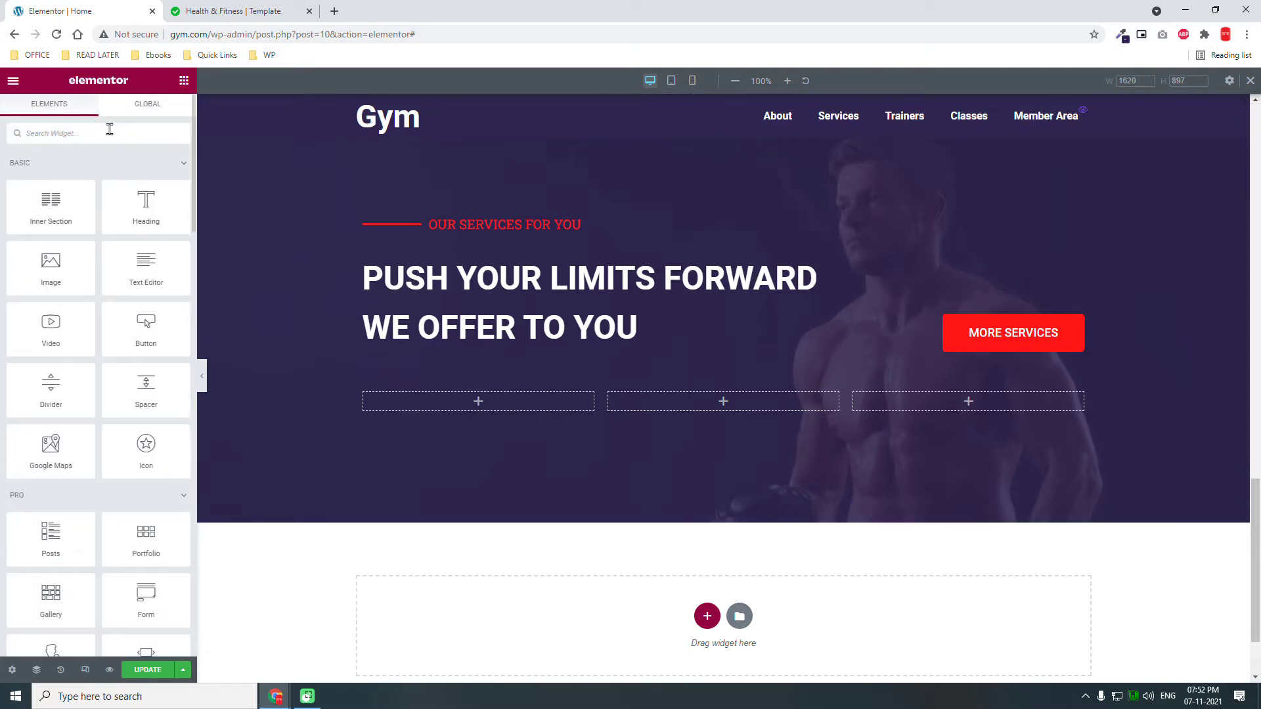
text(ICON)
drag(146, 174, 515, 394)
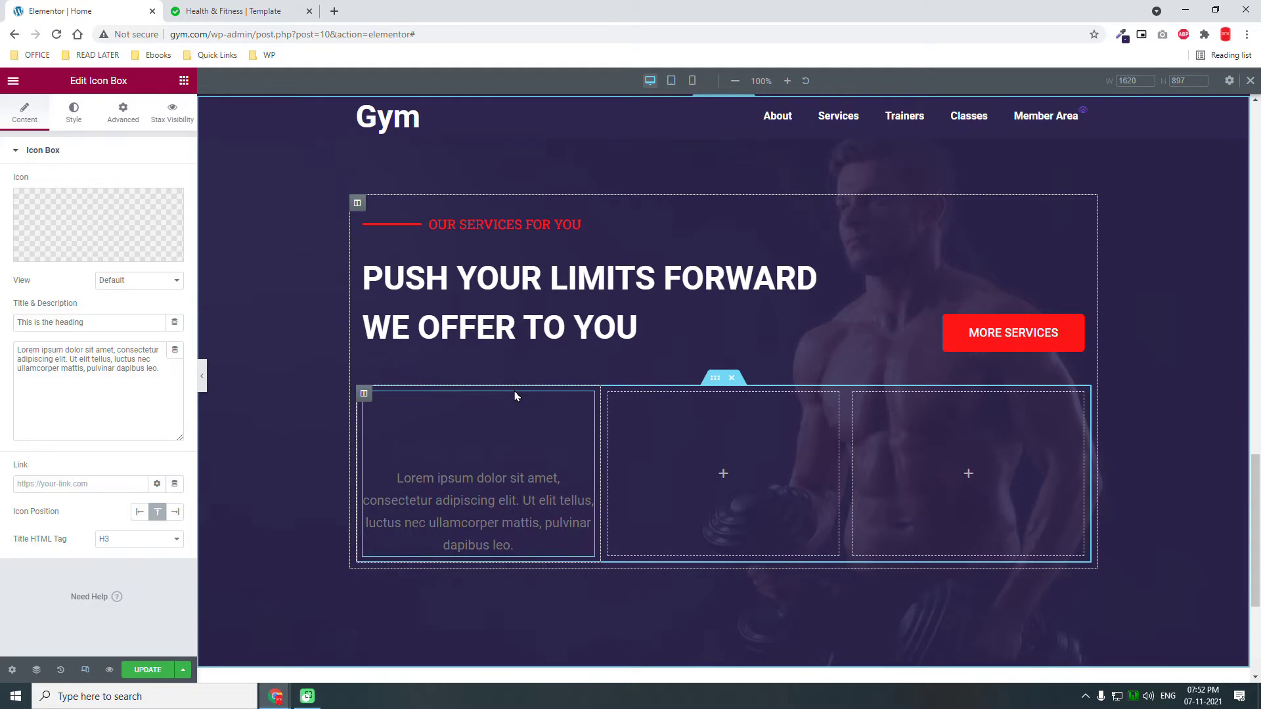
Compare the Fitness template's service cards with the icon box's icon and content style settings.
click(252, 9)
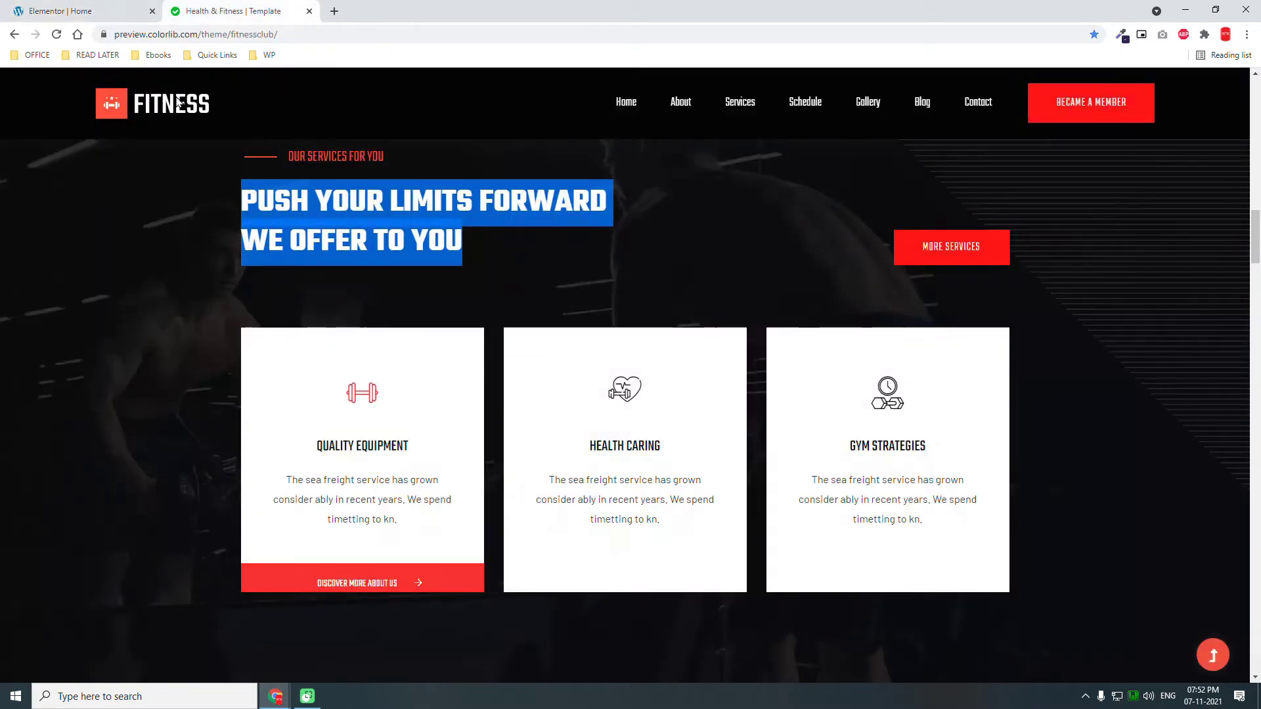
click(78, 11)
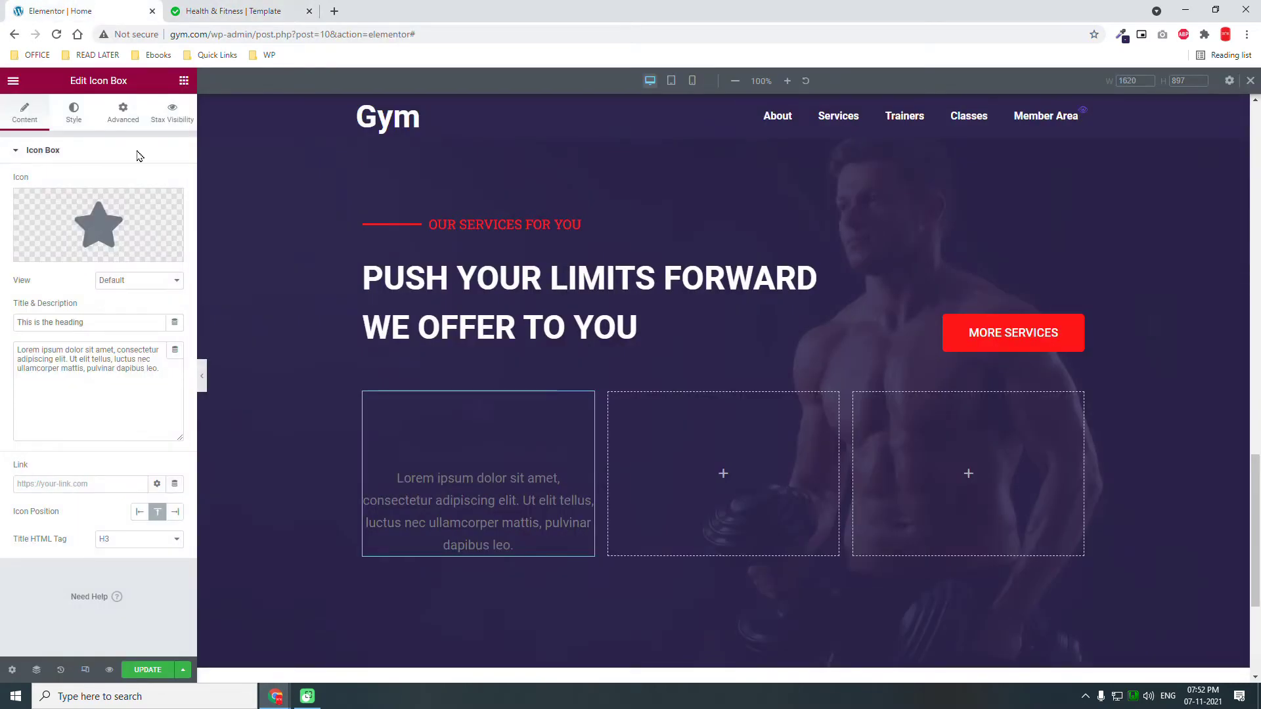
click(211, 8)
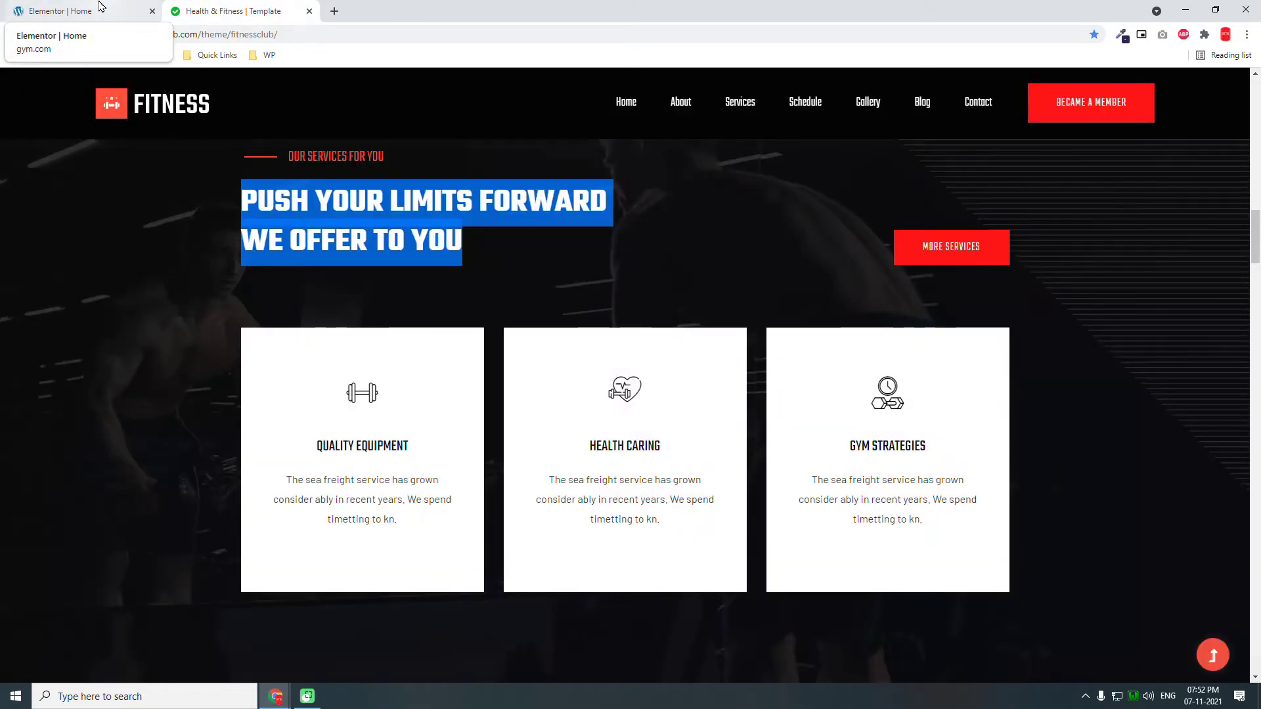
click(100, 6)
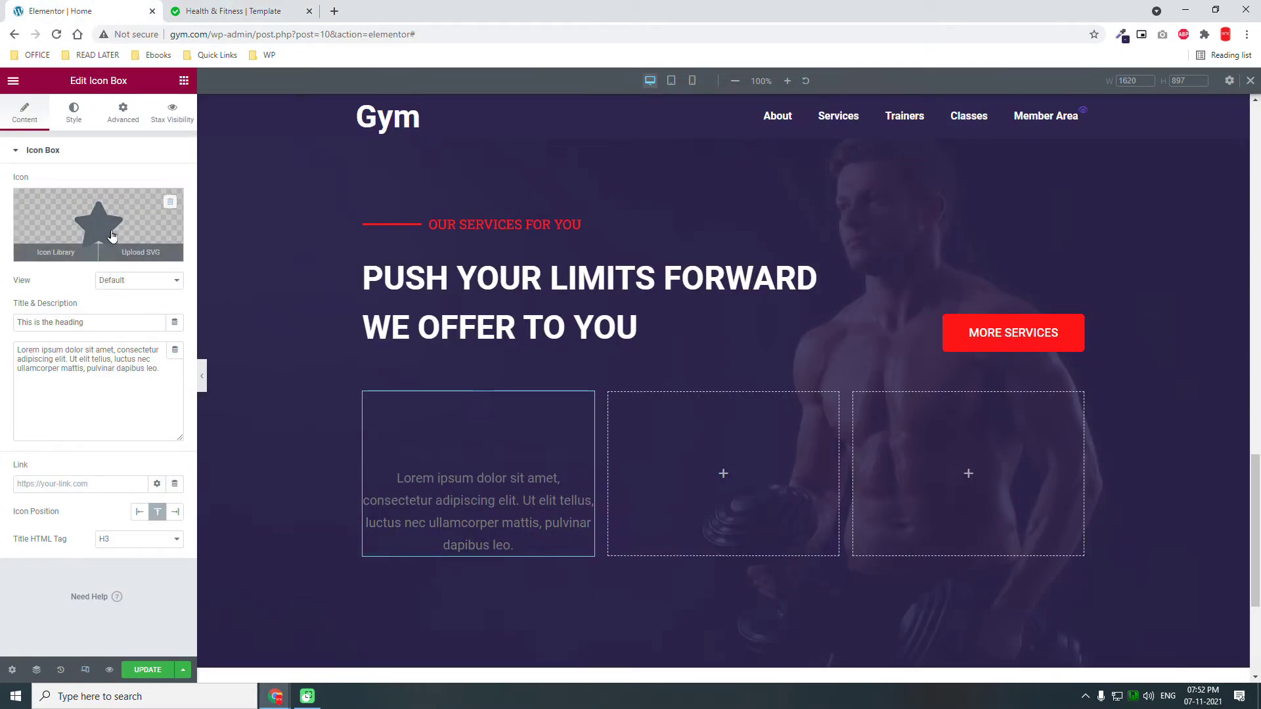
click(78, 127)
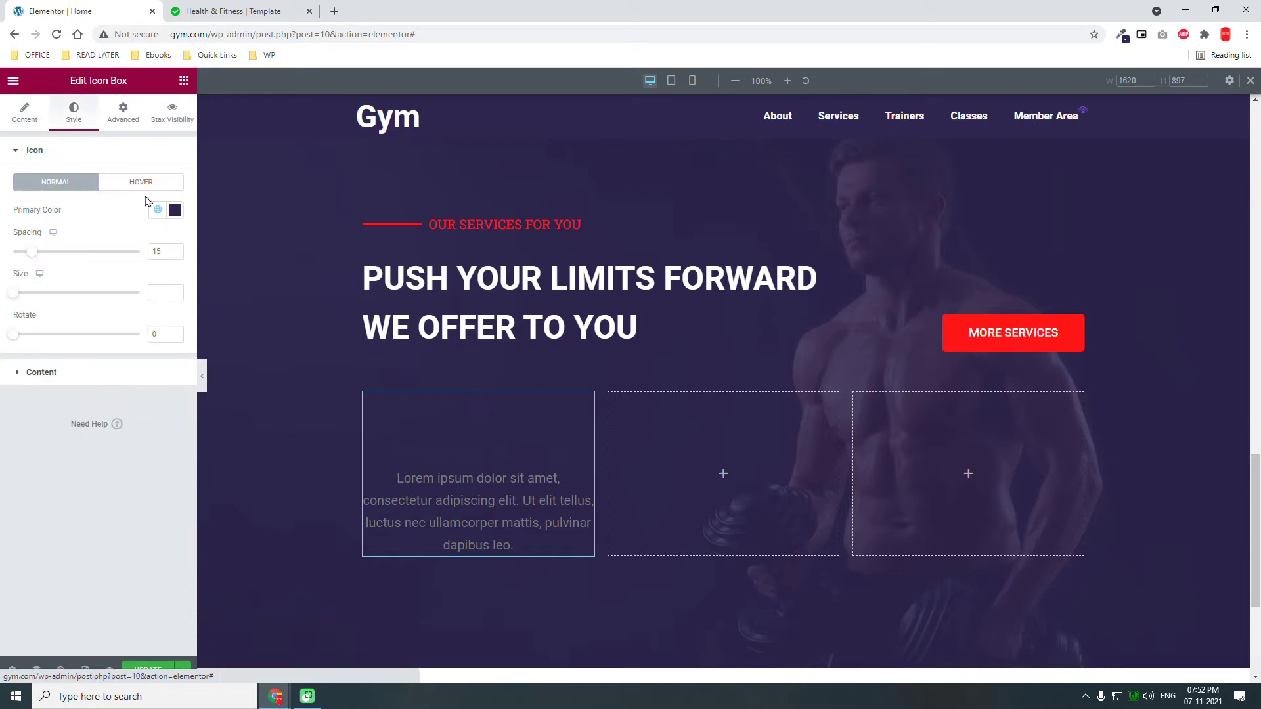
click(196, 8)
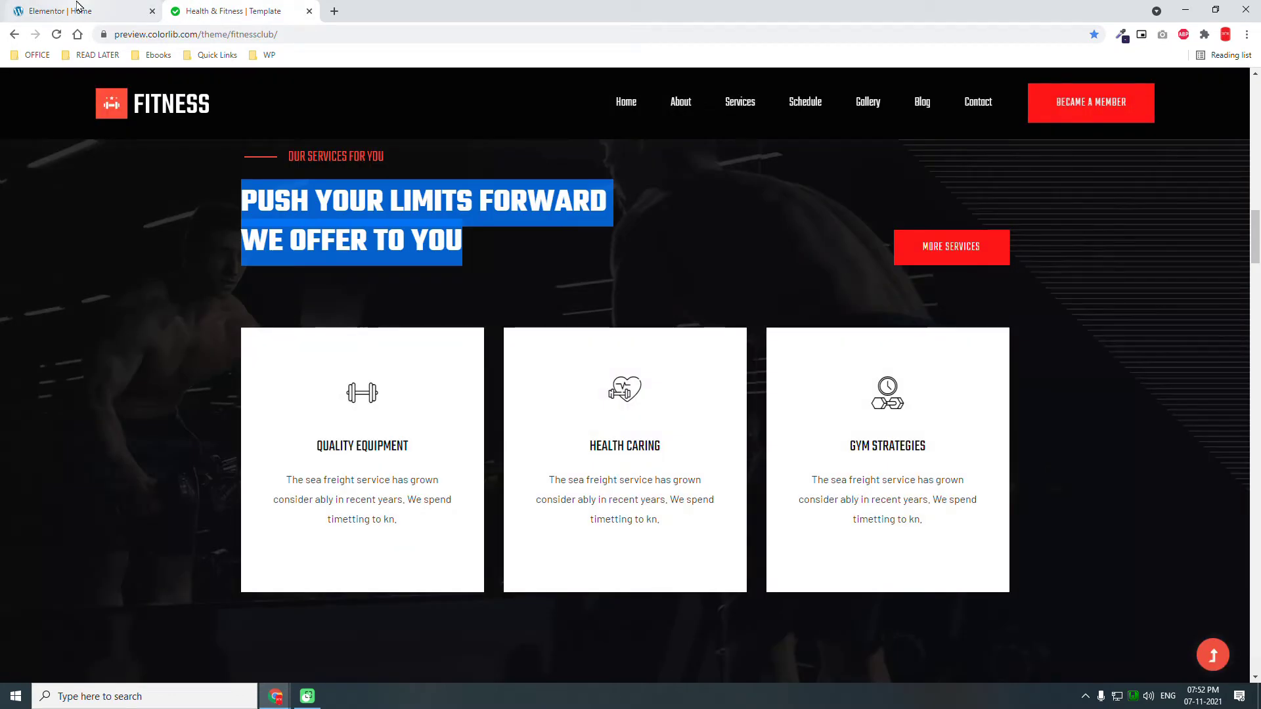
click(77, 7)
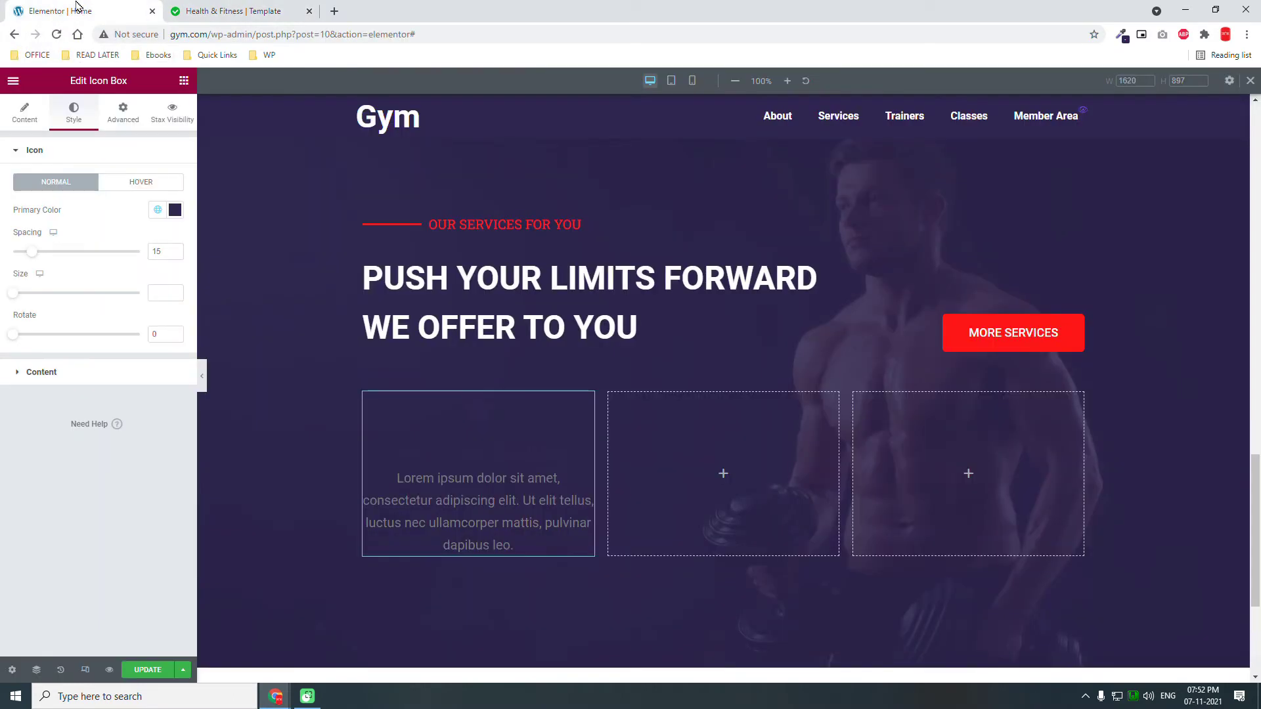
click(77, 372)
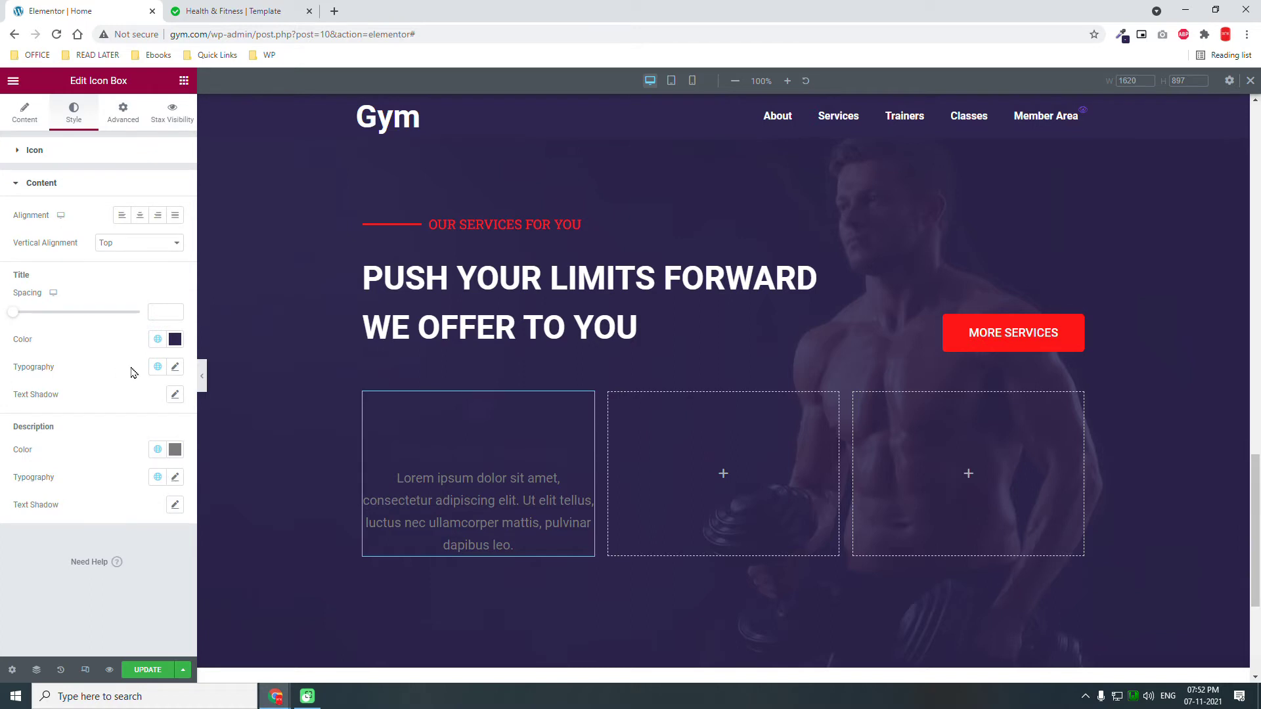
Give the icon box a classic background in white, #FFFFFF.
click(123, 112)
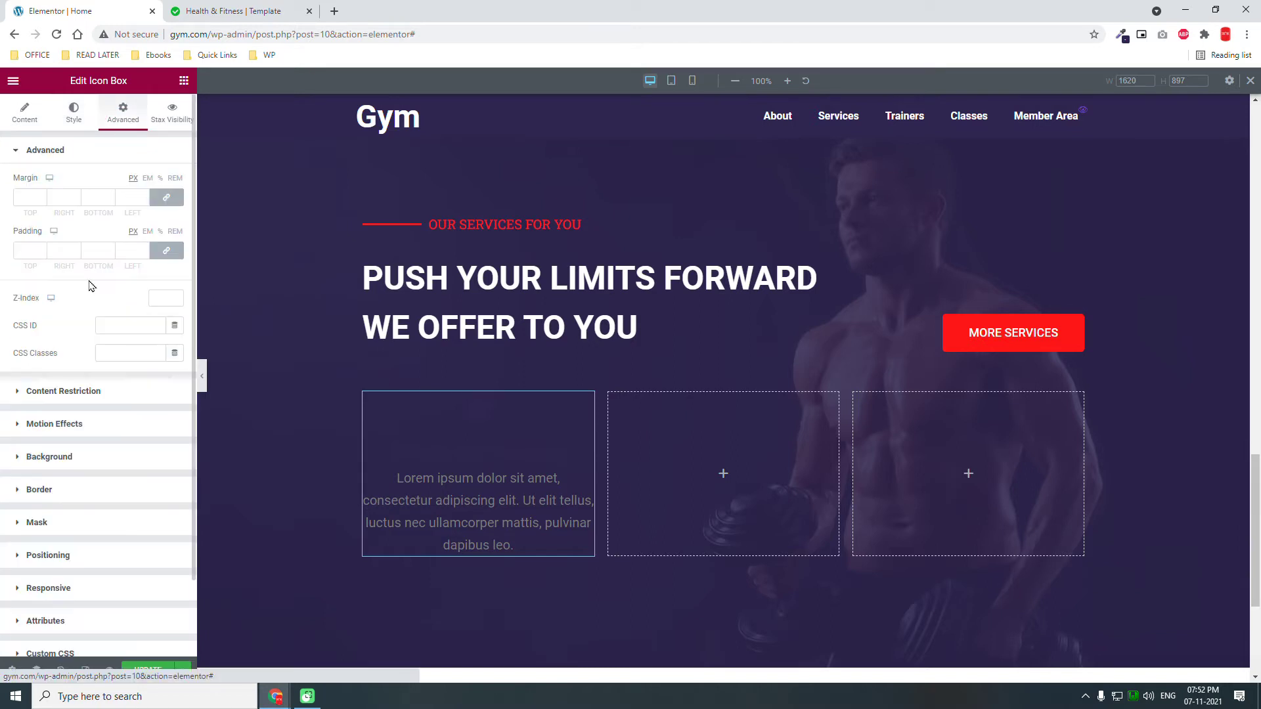
click(65, 458)
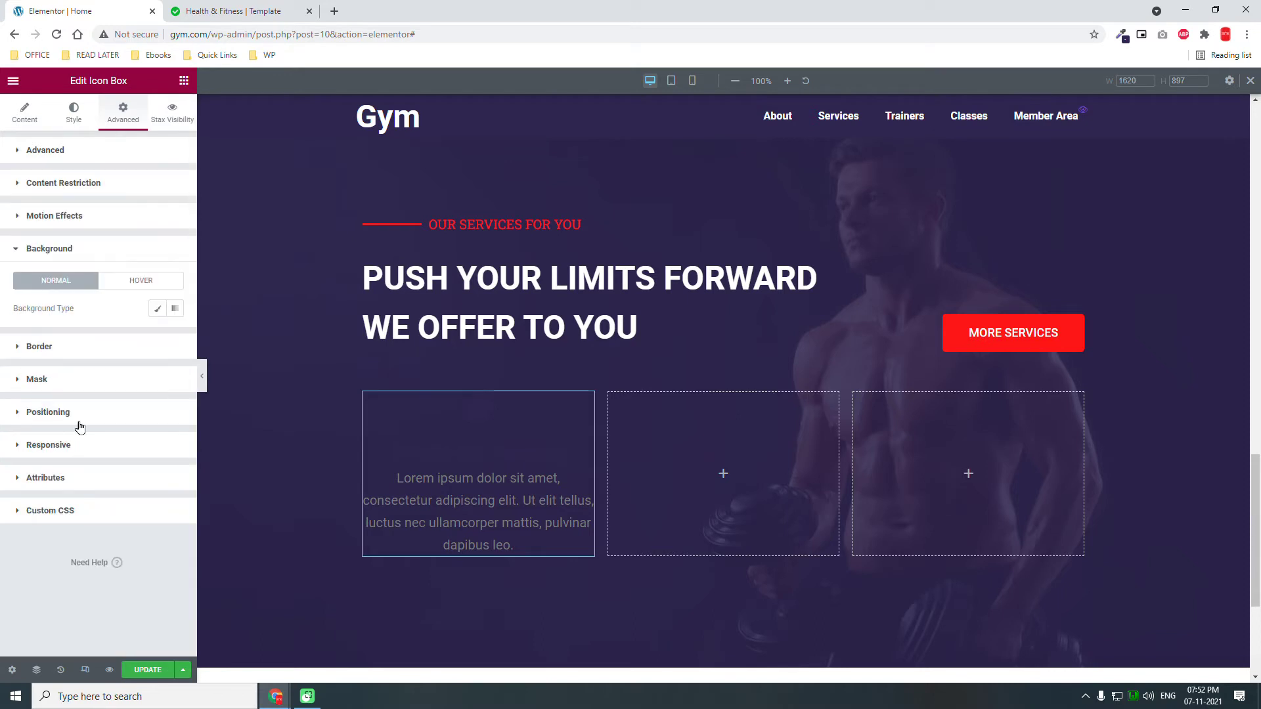
click(157, 308)
click(174, 336)
click(25, 387)
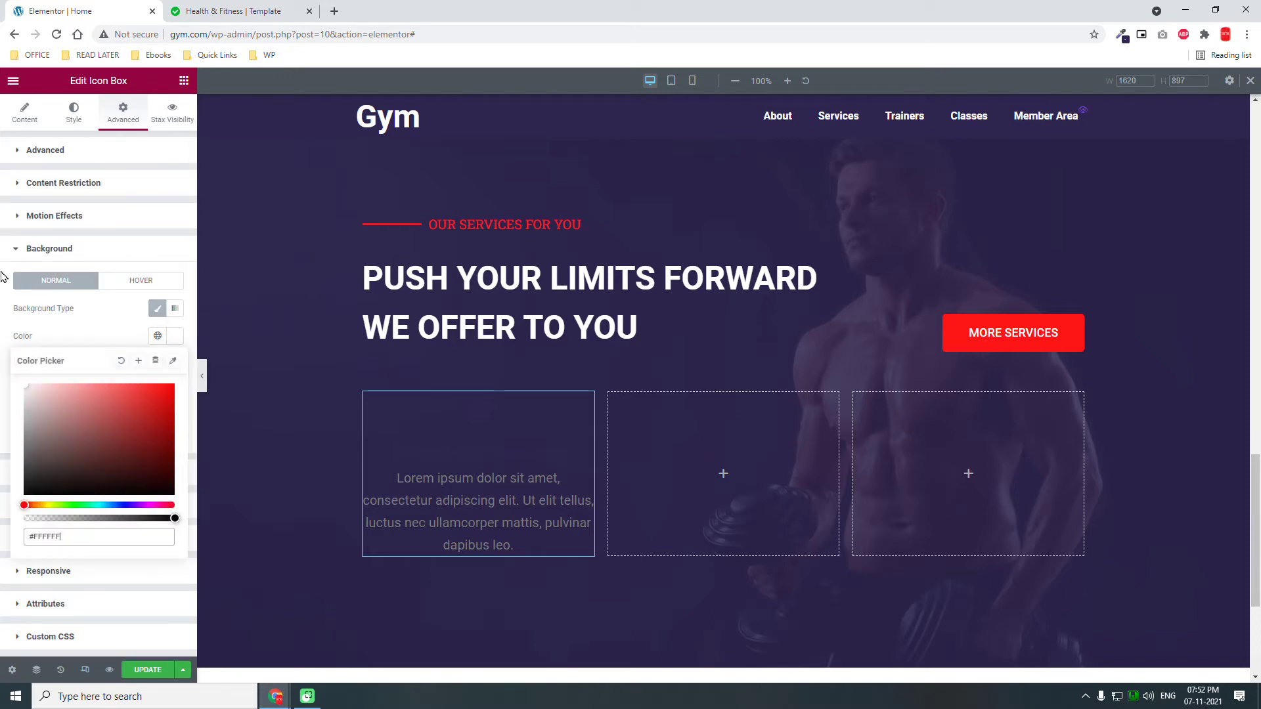
click(118, 329)
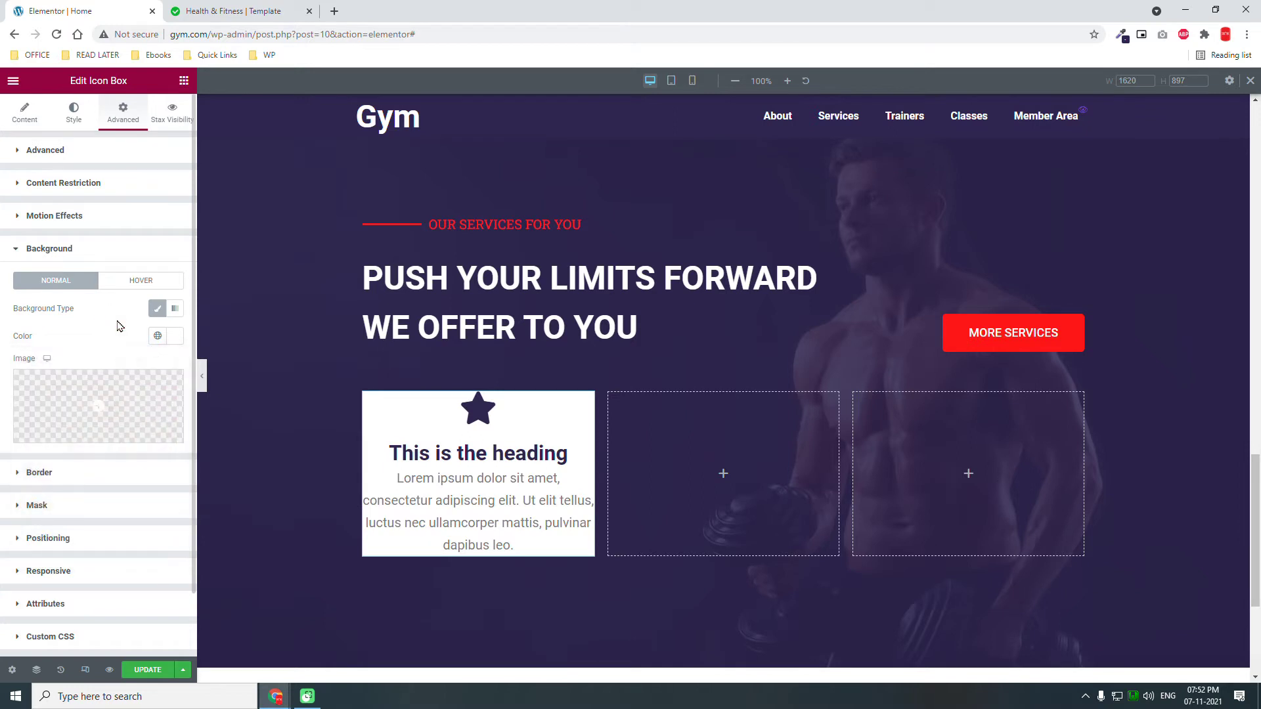
Unlink the icon box's padding values and set them to 40 px top and bottom and 15 px right and left.
click(79, 151)
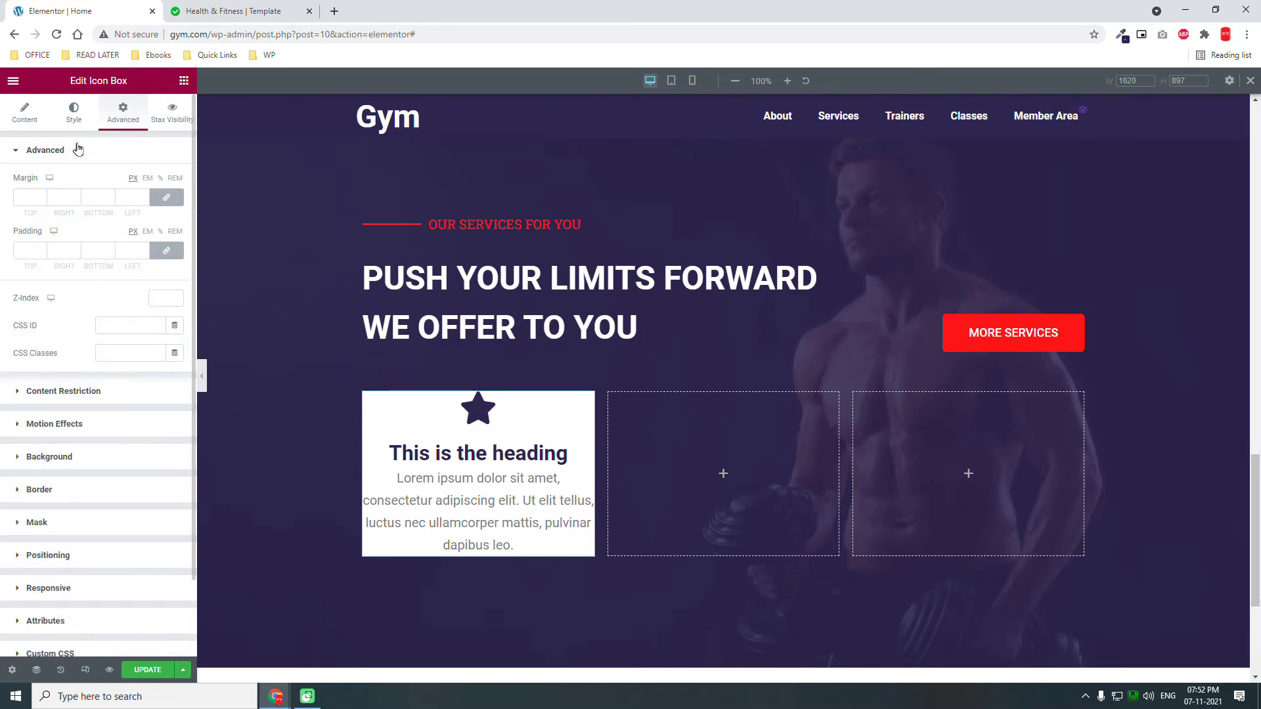
click(98, 253)
key(F9)
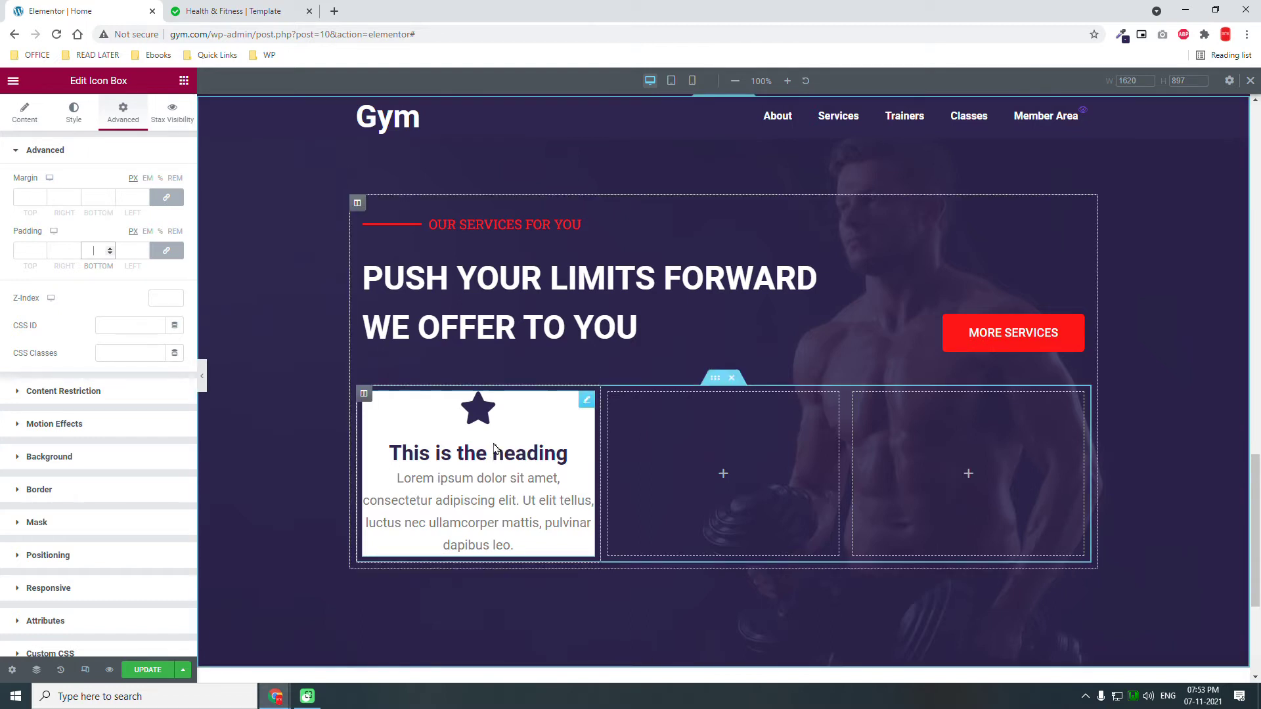
click(166, 250)
click(29, 250)
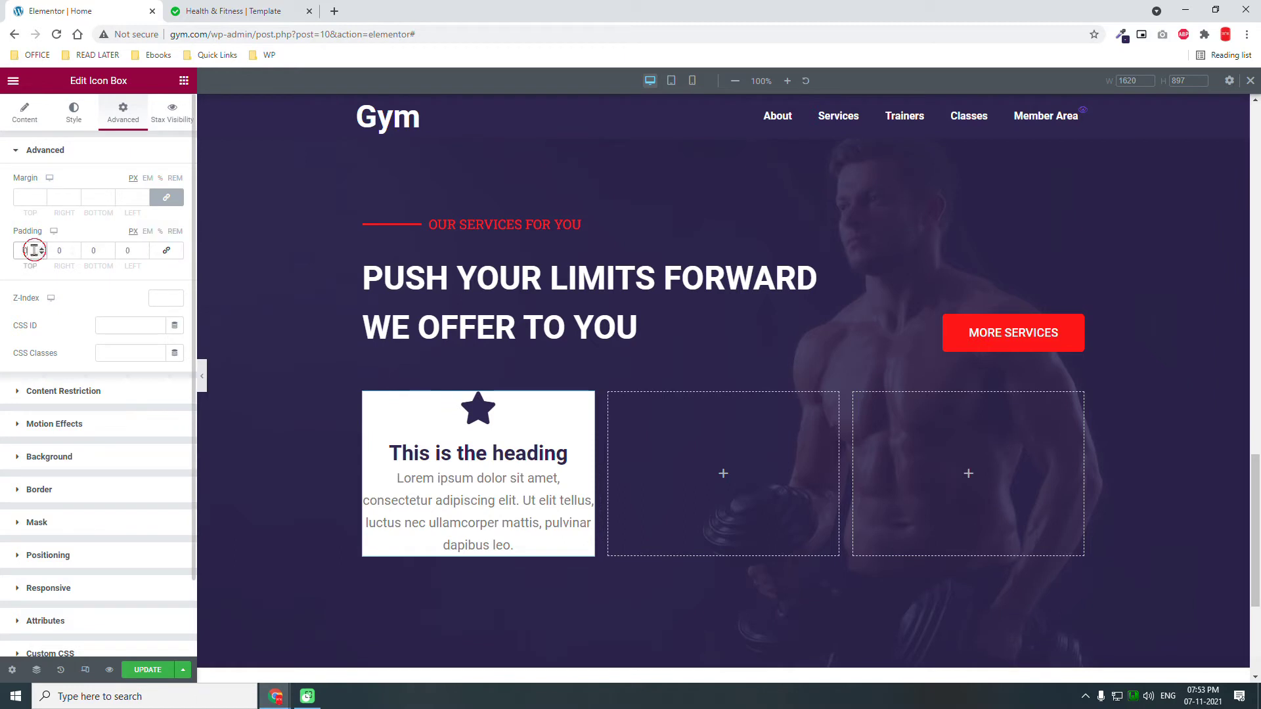
text(40)
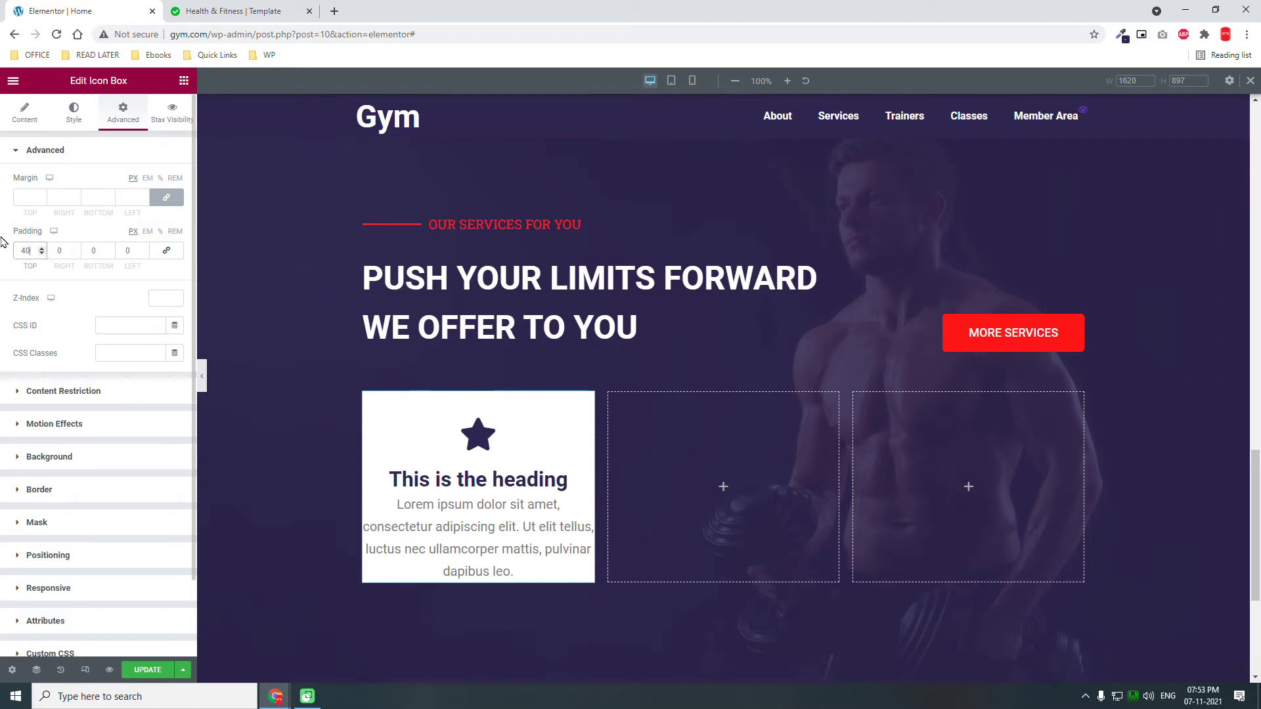
key(Tab)
text(15)
key(Tab)
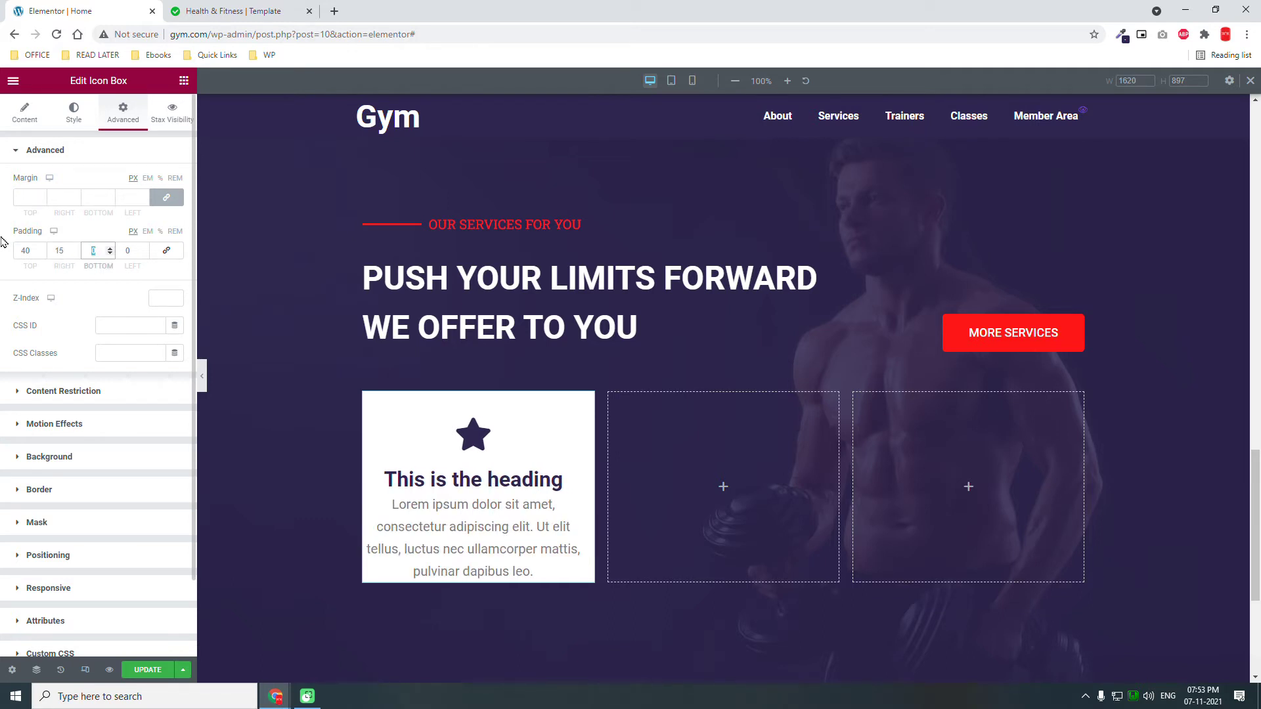
text(40)
key(Tab)
text(15)
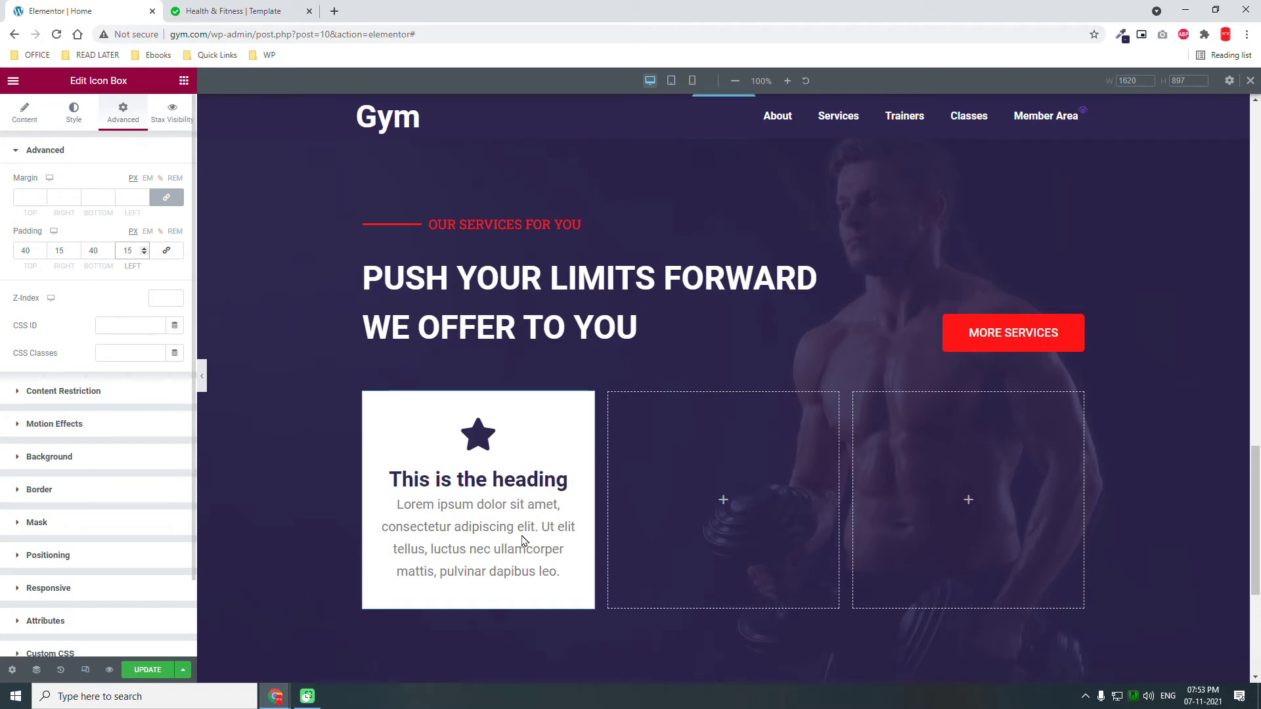
Check the card spacing on the Fitness template page and set the icon box's top and bottom padding to 50 px.
click(237, 7)
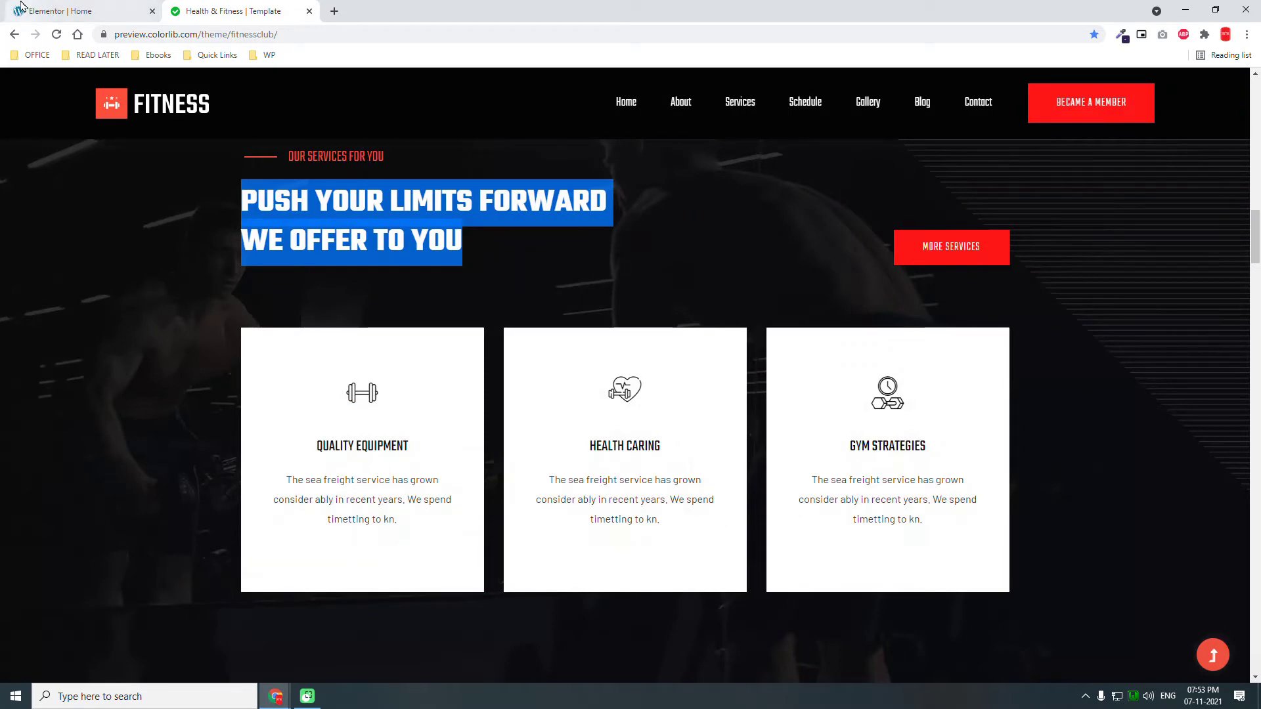
click(28, 6)
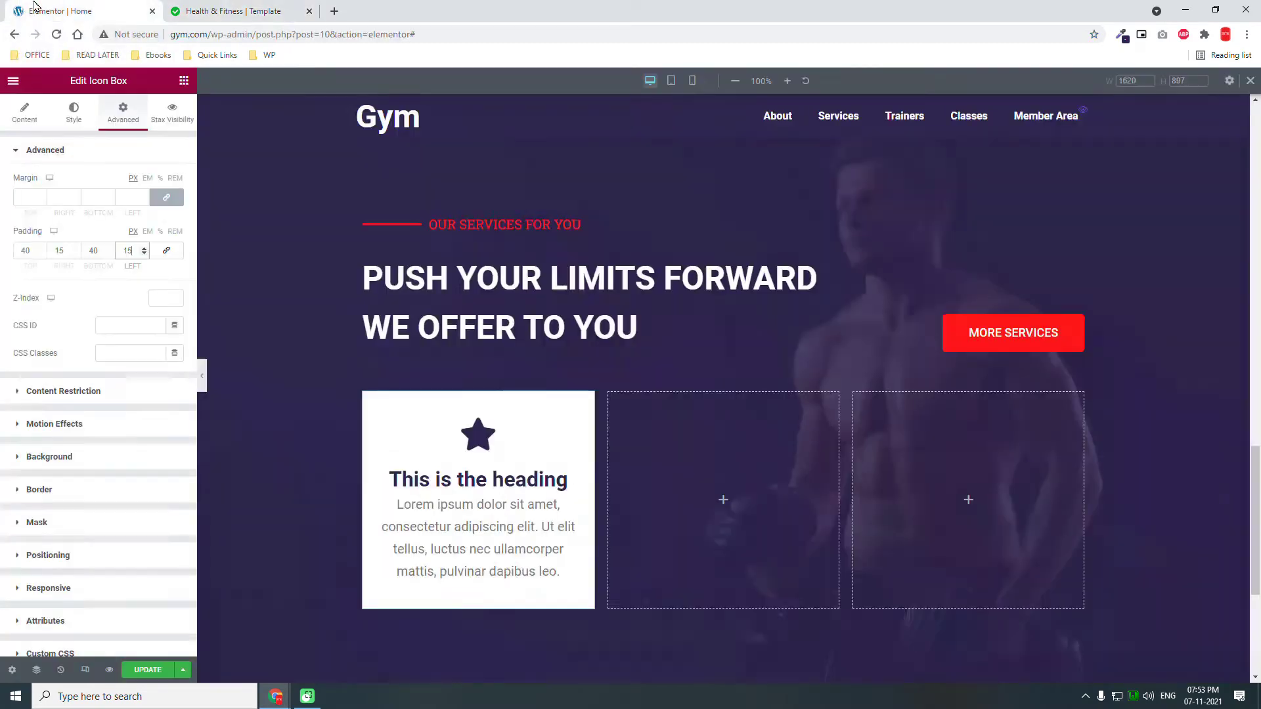
double_click(26, 250)
text(50)
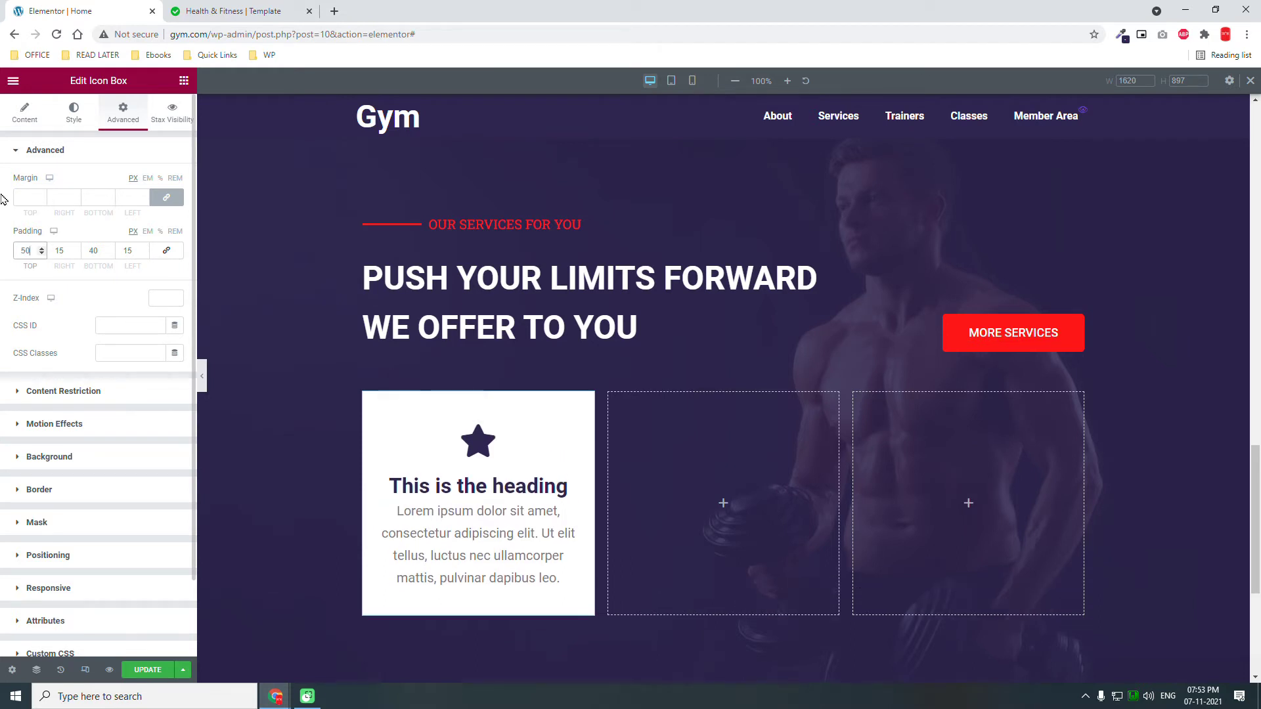
key(Tab)
key(Tab)
text(50)
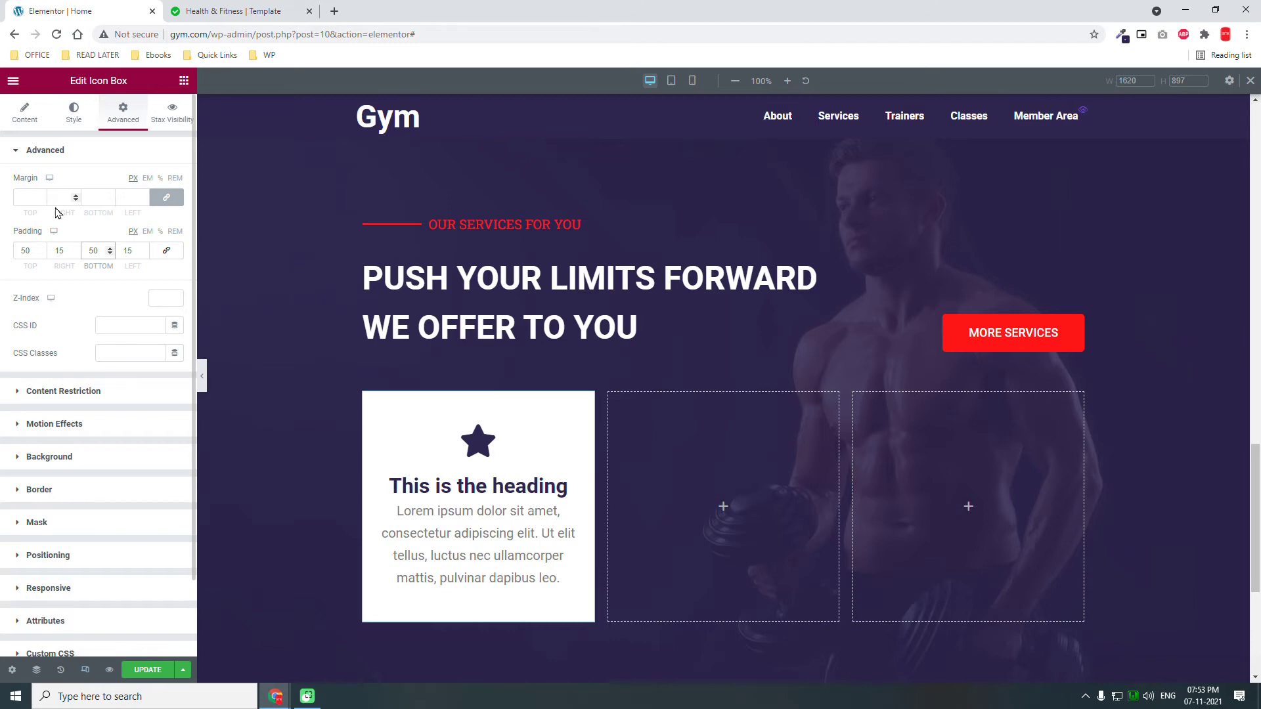
Check the Fitness template's service cards, open the icon box's icon library and search it for "GYM".
click(186, 21)
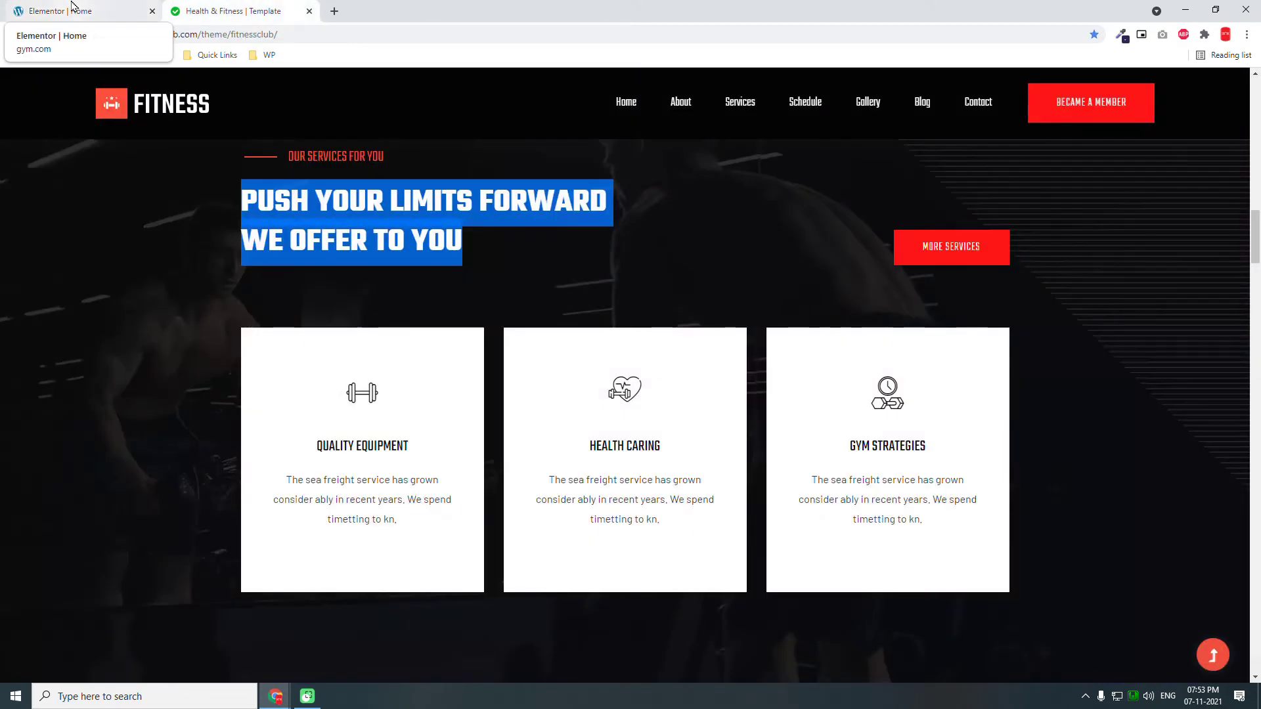
click(72, 5)
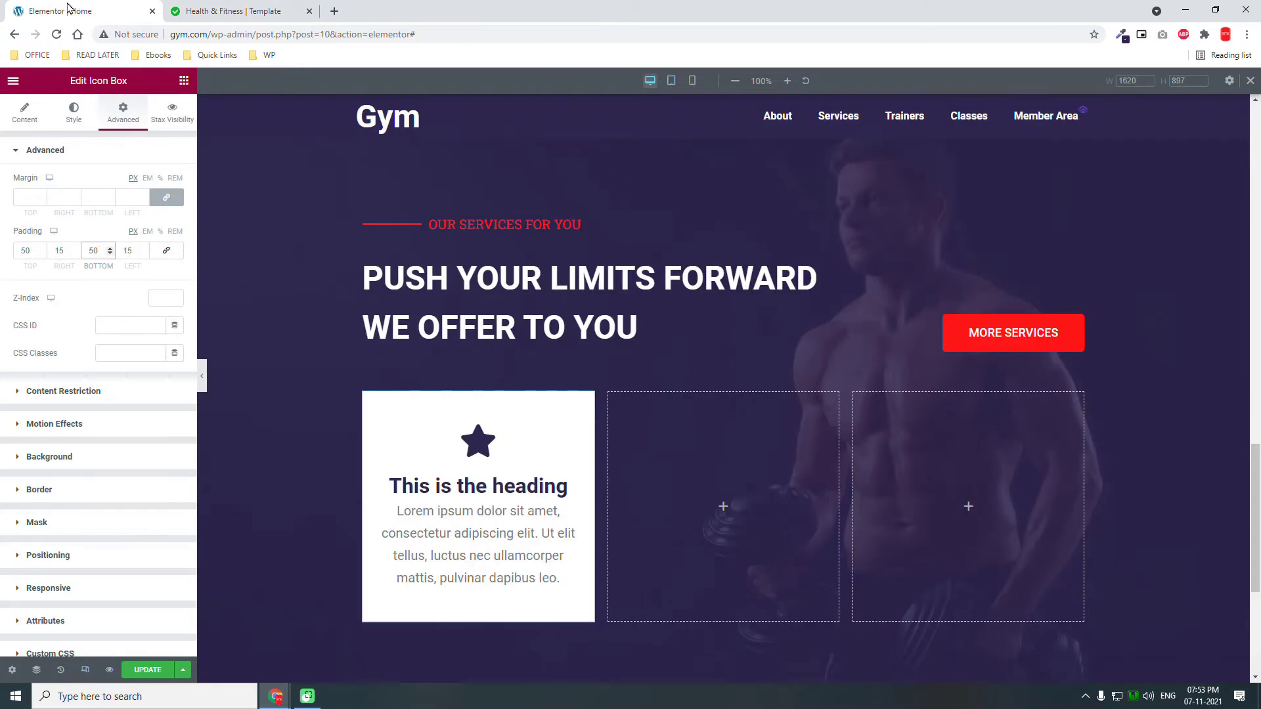
click(33, 123)
click(85, 207)
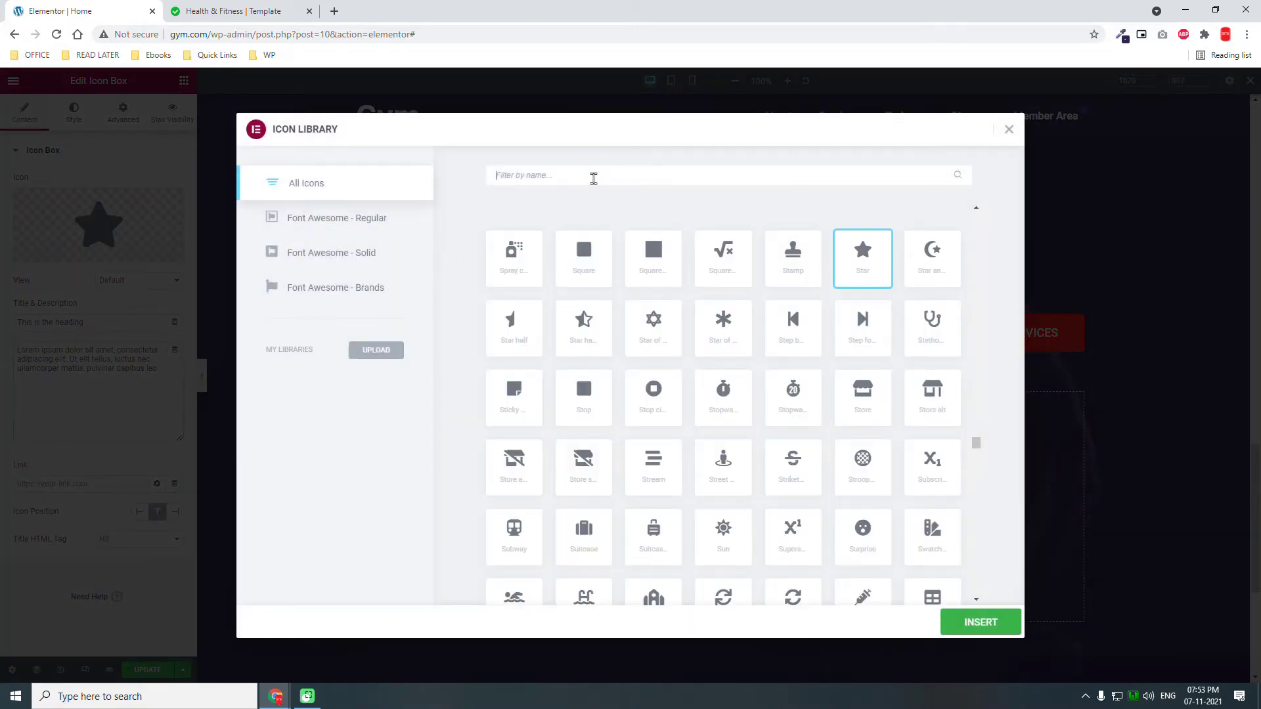
text(Gym)
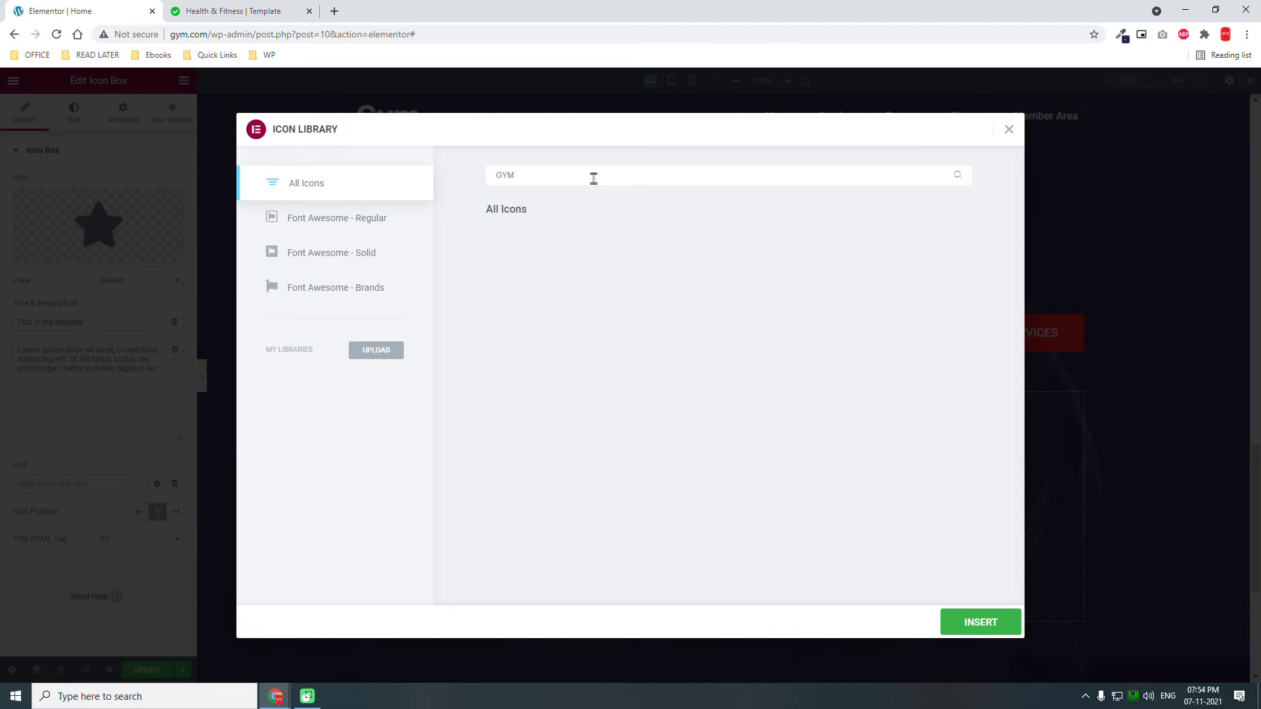
key(BackSpace)
key(BackSpace)
key(BackSpace)
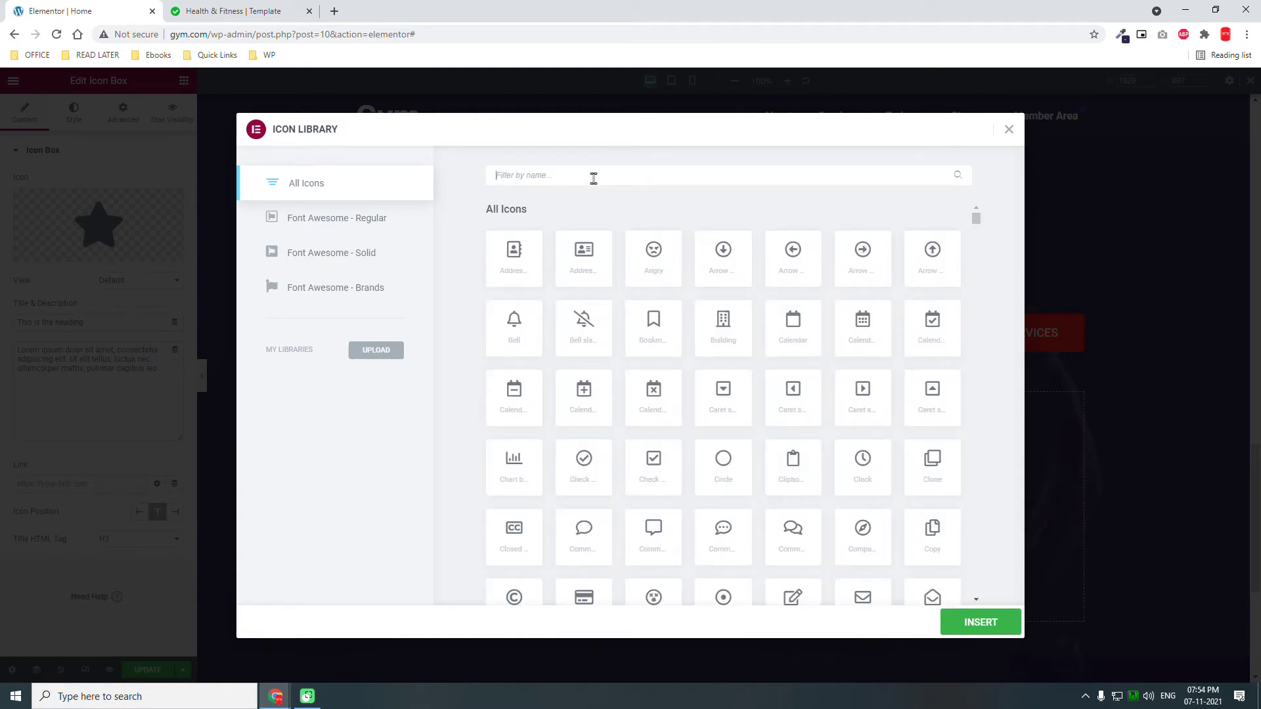
Inspect the dumbbell icon's code on the Fitness template's Quality Equipment card.
click(215, 9)
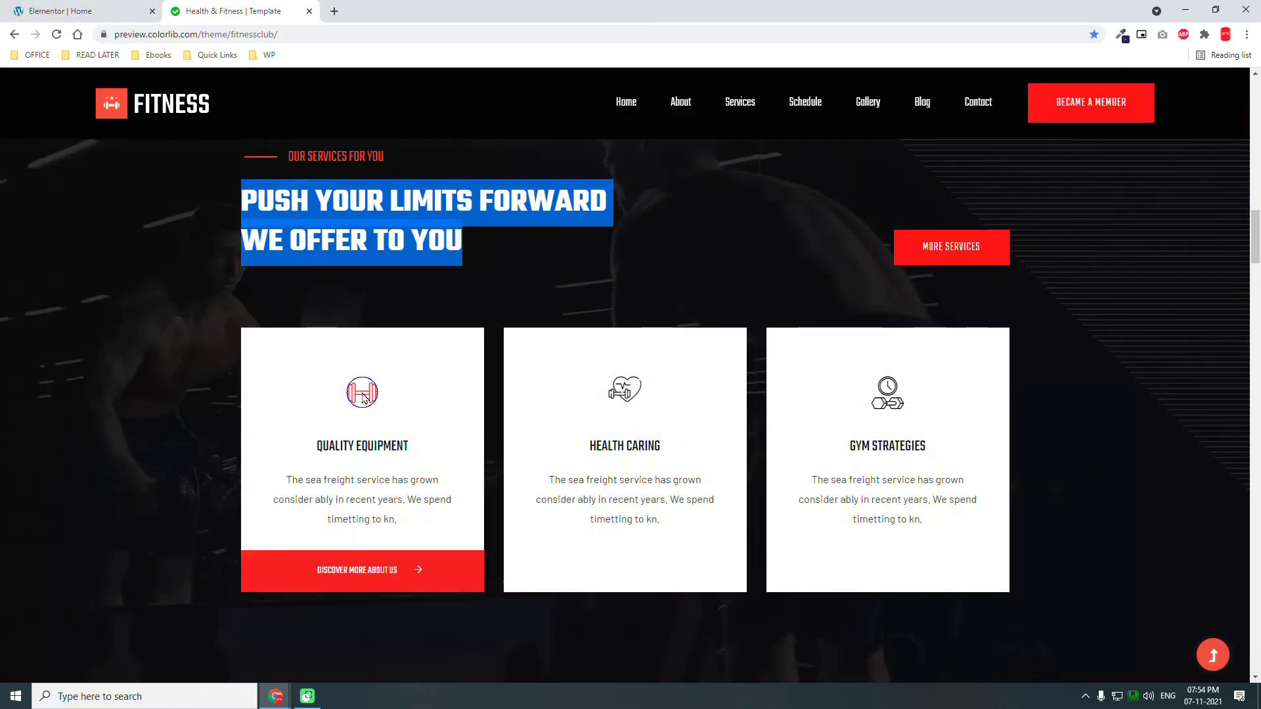
right_click(362, 394)
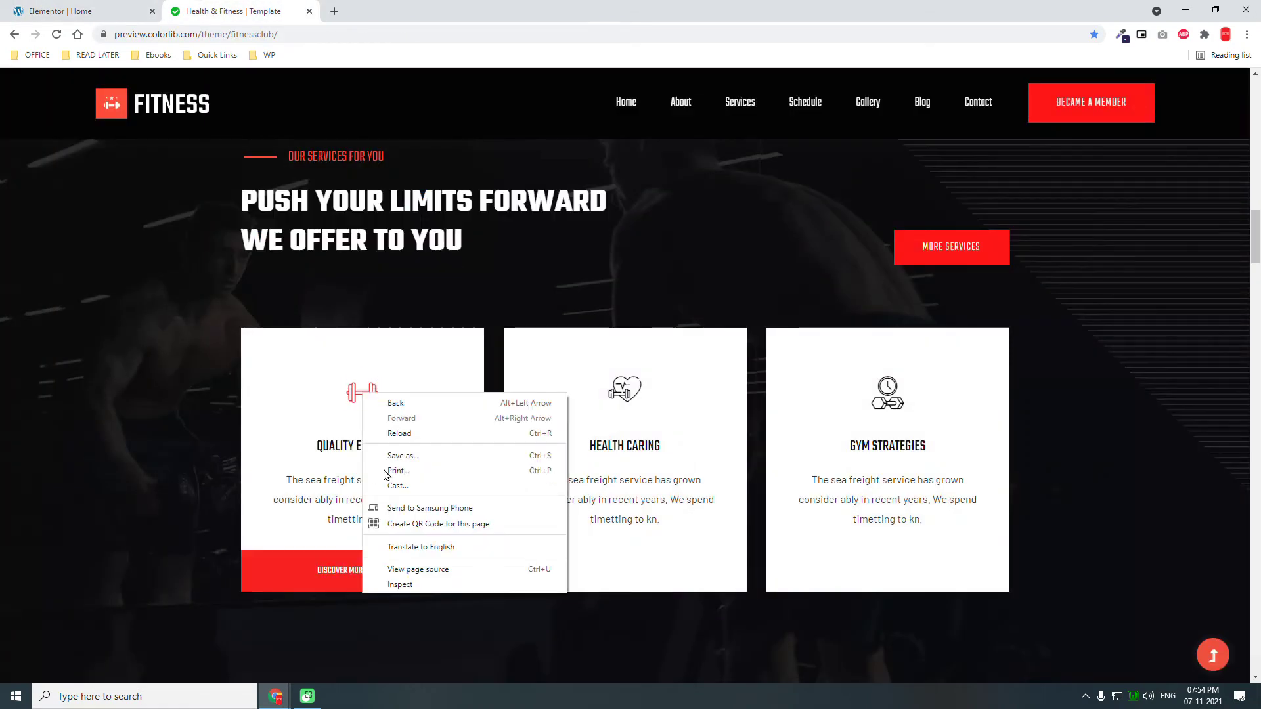
click(423, 593)
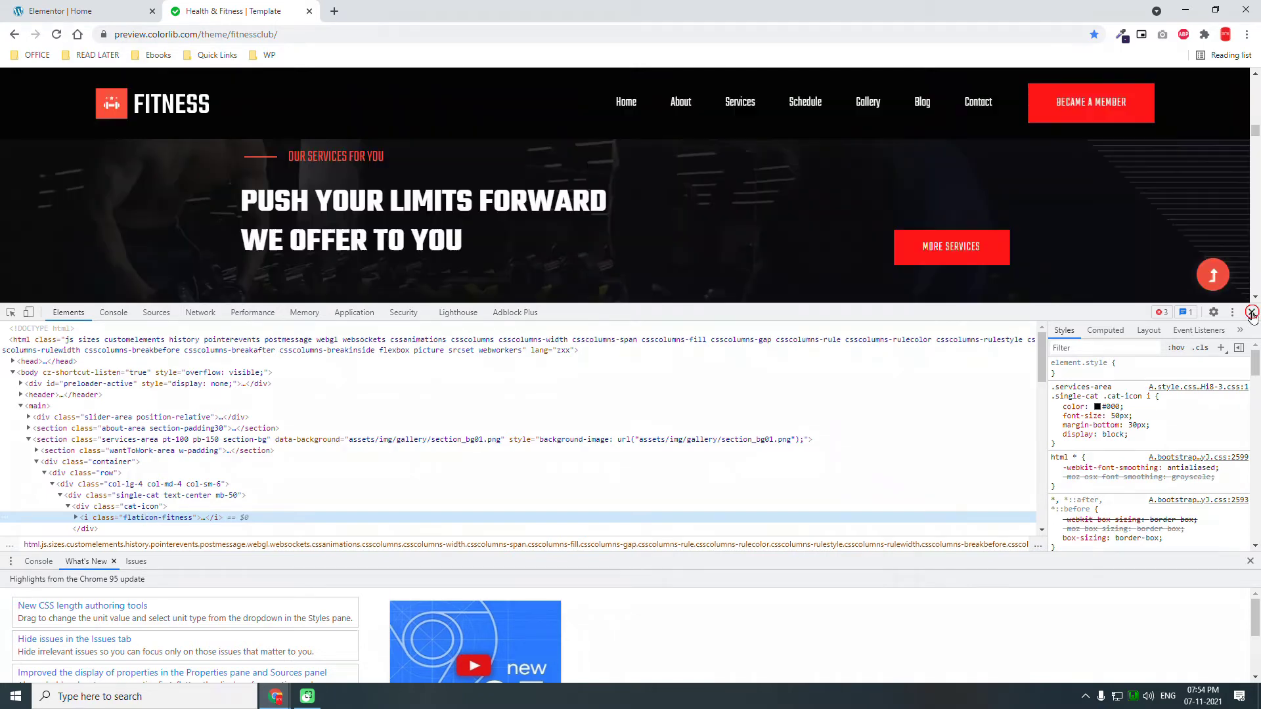
click(1250, 313)
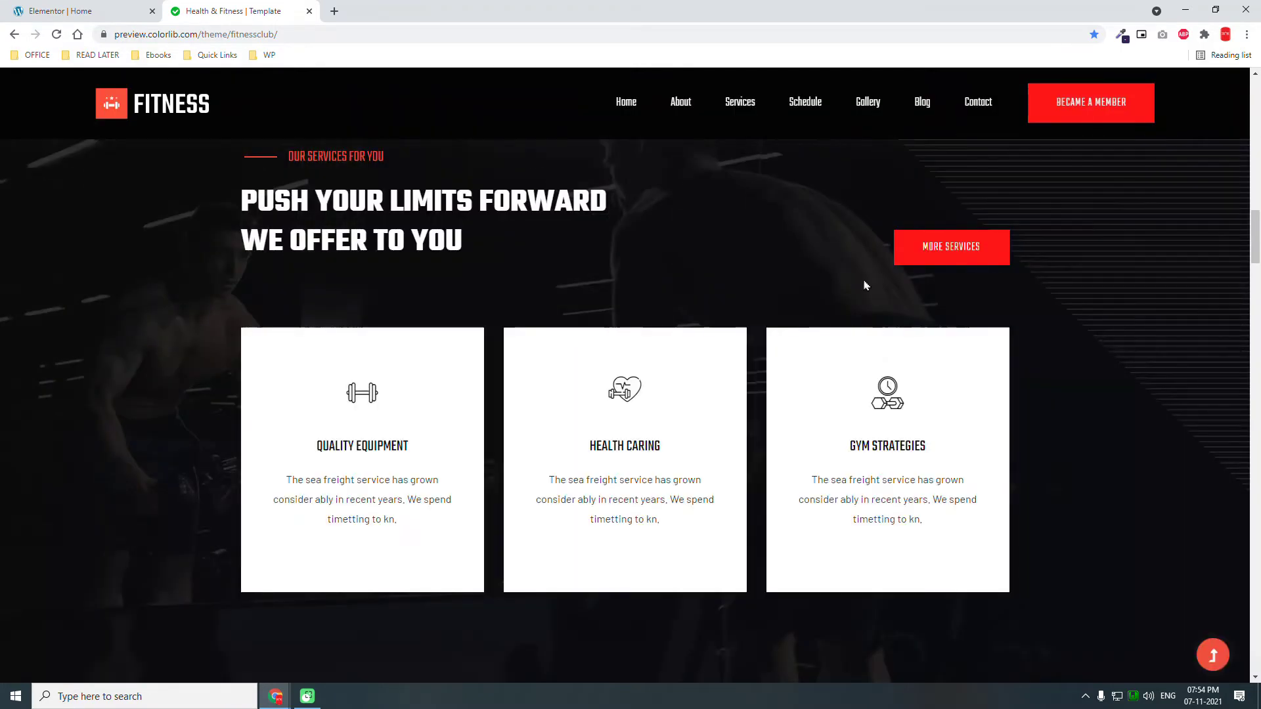
click(98, 6)
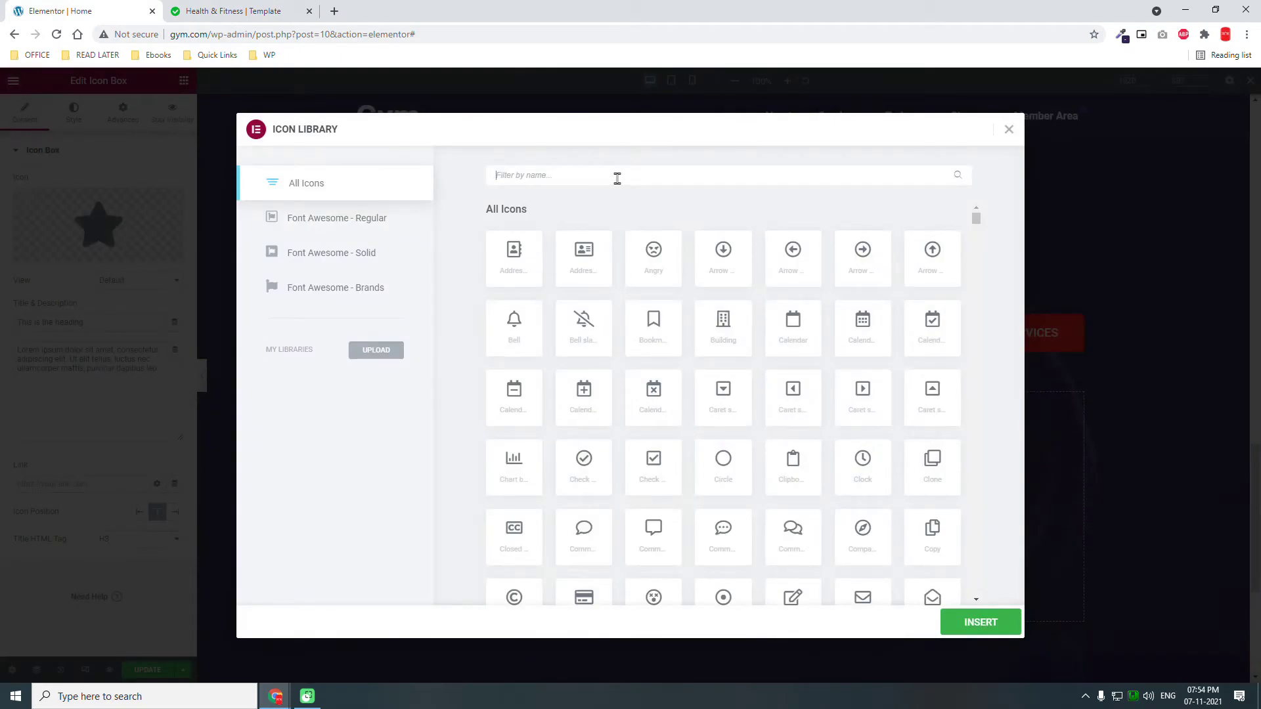
Search the icon library for "FIT" and "BAR".
text(FITN)
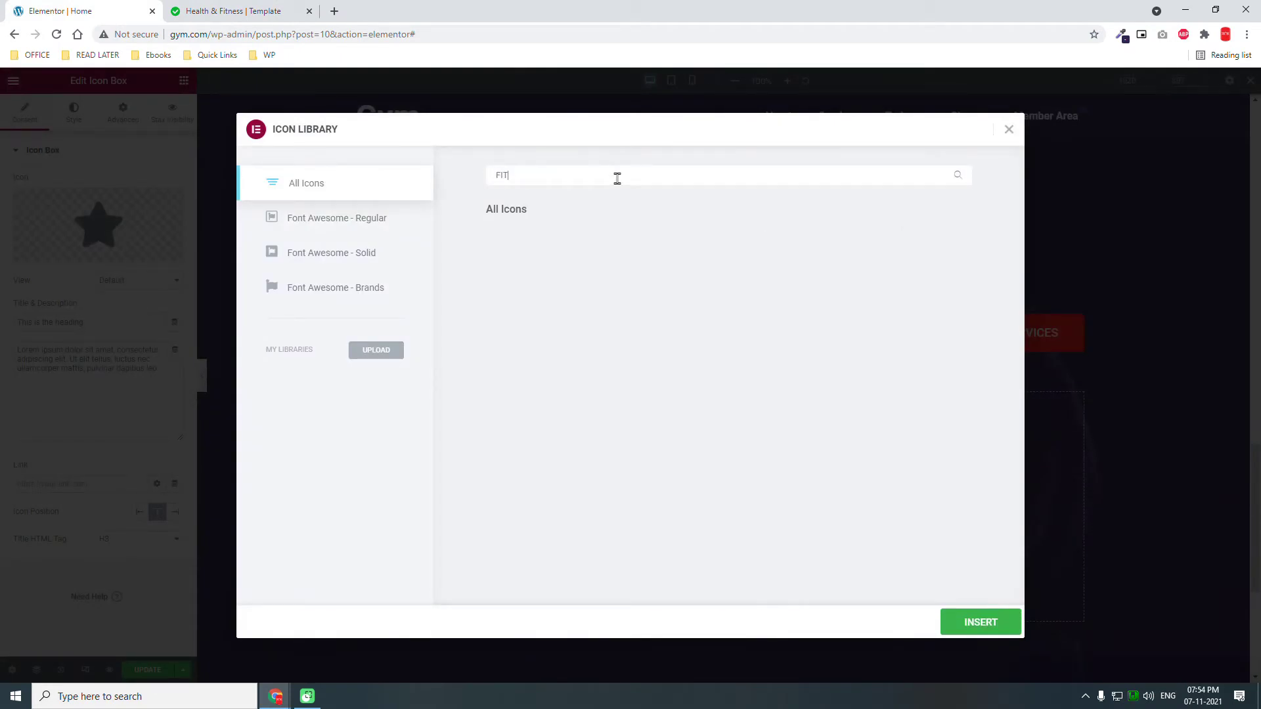
key(BackSpace)
key(BackSpace)
key(BackSpace)
text(BAR)
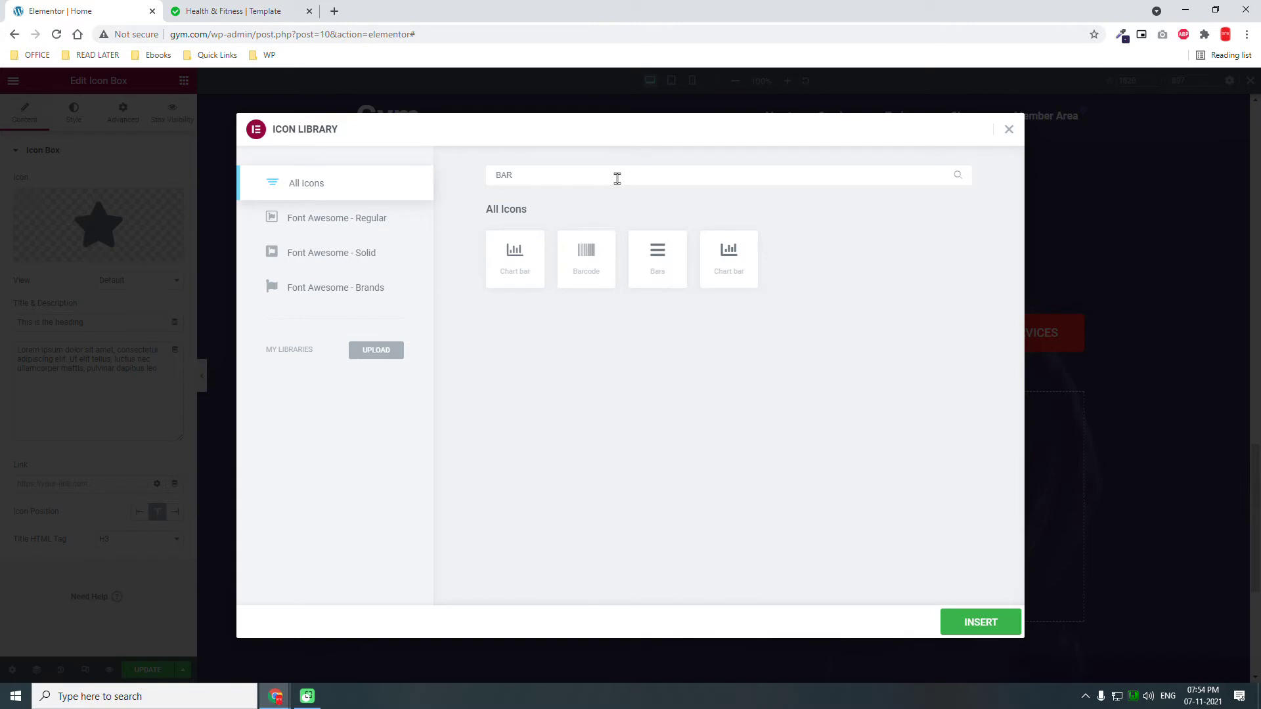
key(BackSpace)
key(BackSpace)
key(BackSpace)
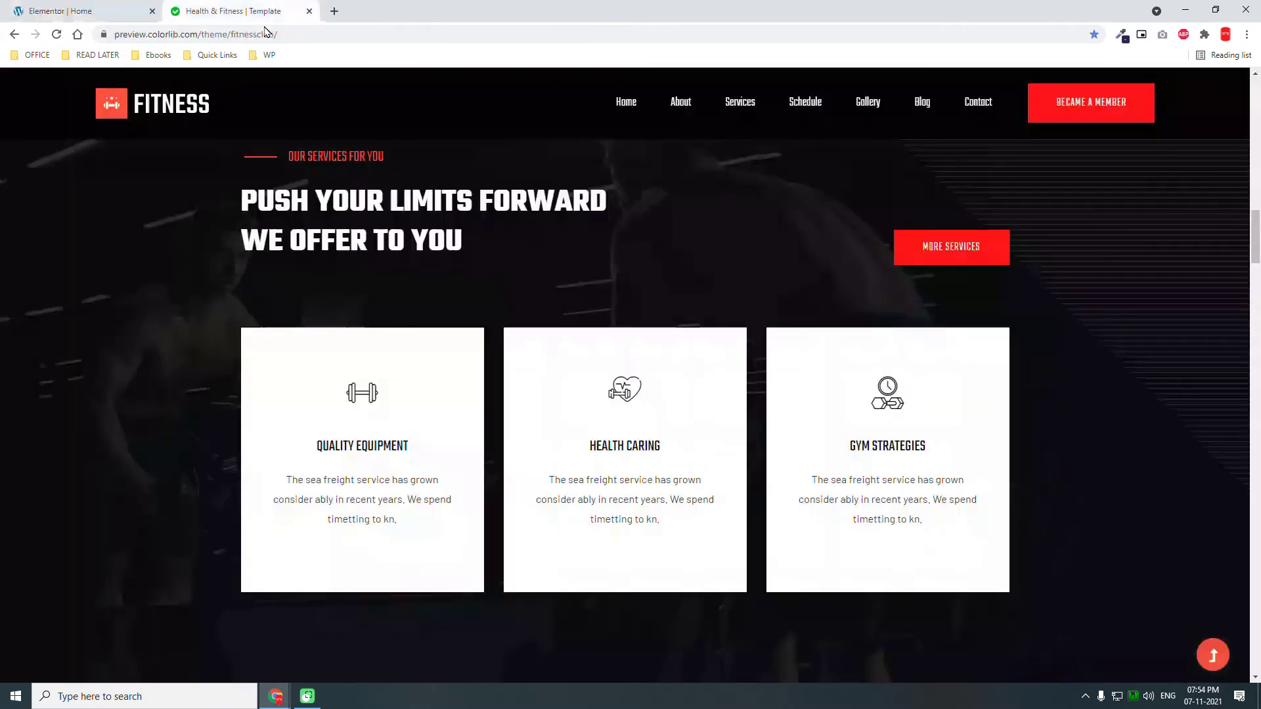
Check the Fitness template's card icons, search the icon library for "HEAR" and insert the heartbeat icon into the icon box.
click(266, 11)
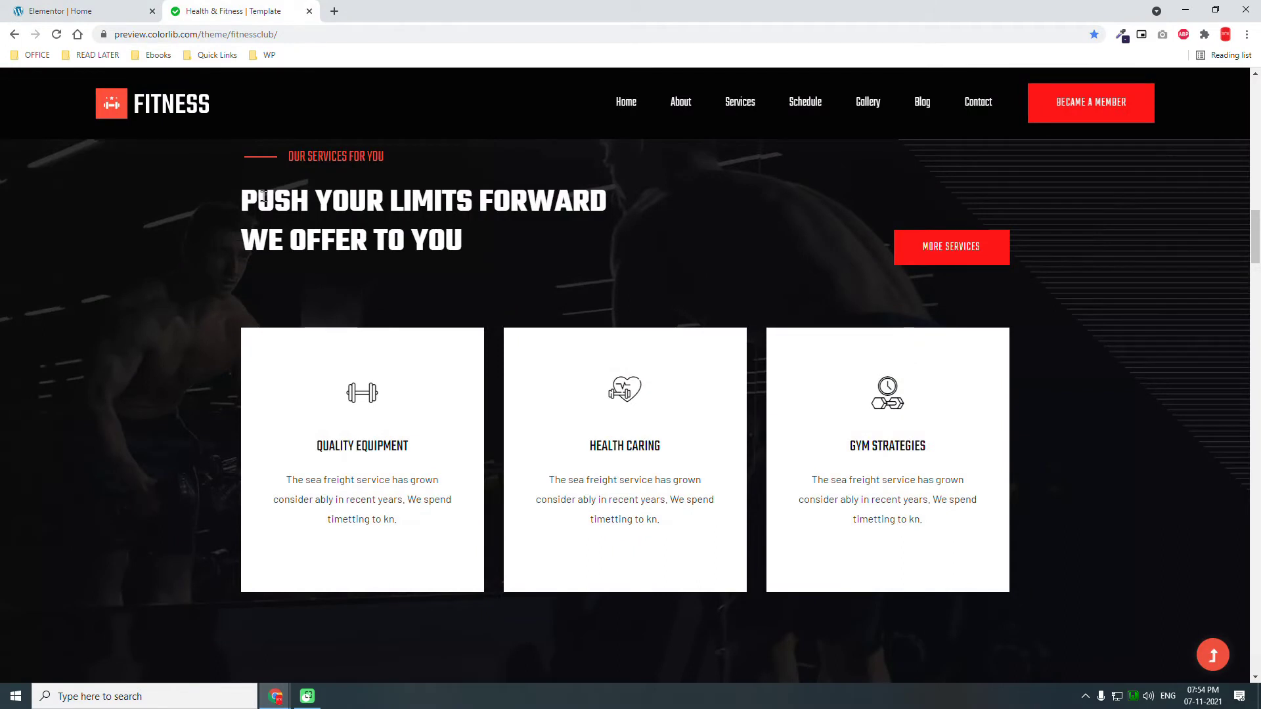
click(96, 8)
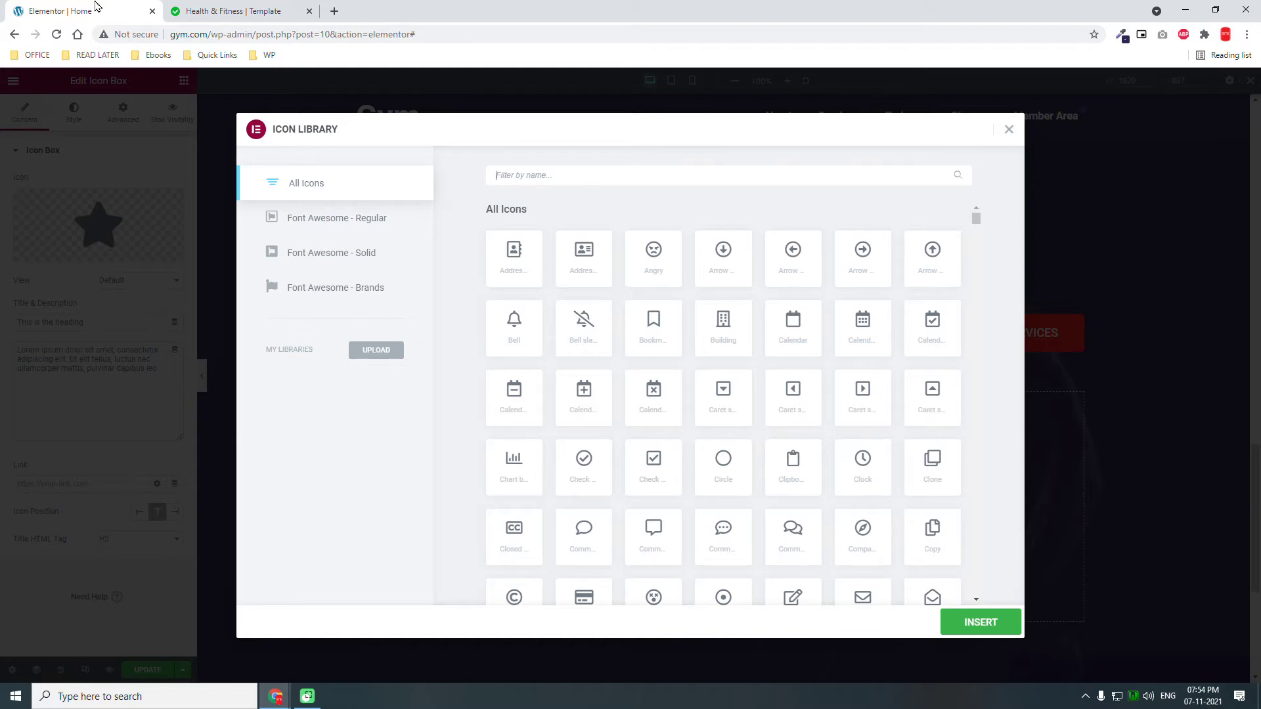
text(HEAR)
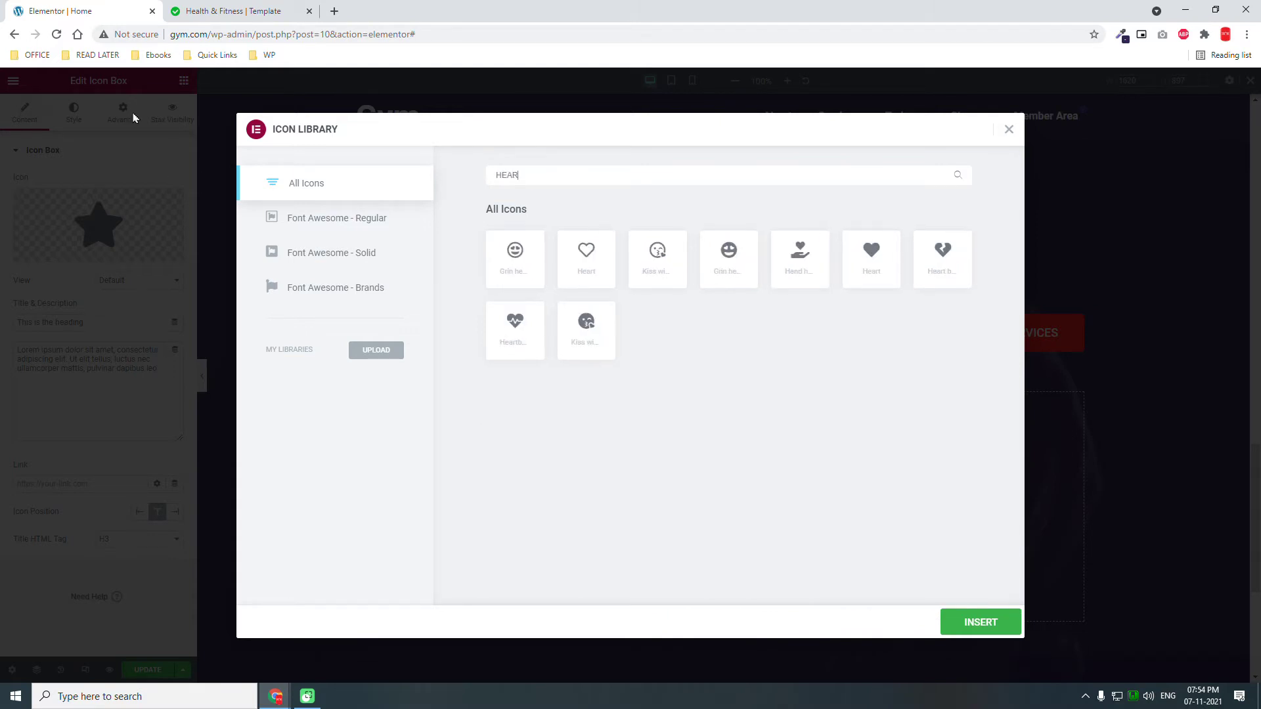
click(515, 329)
click(972, 625)
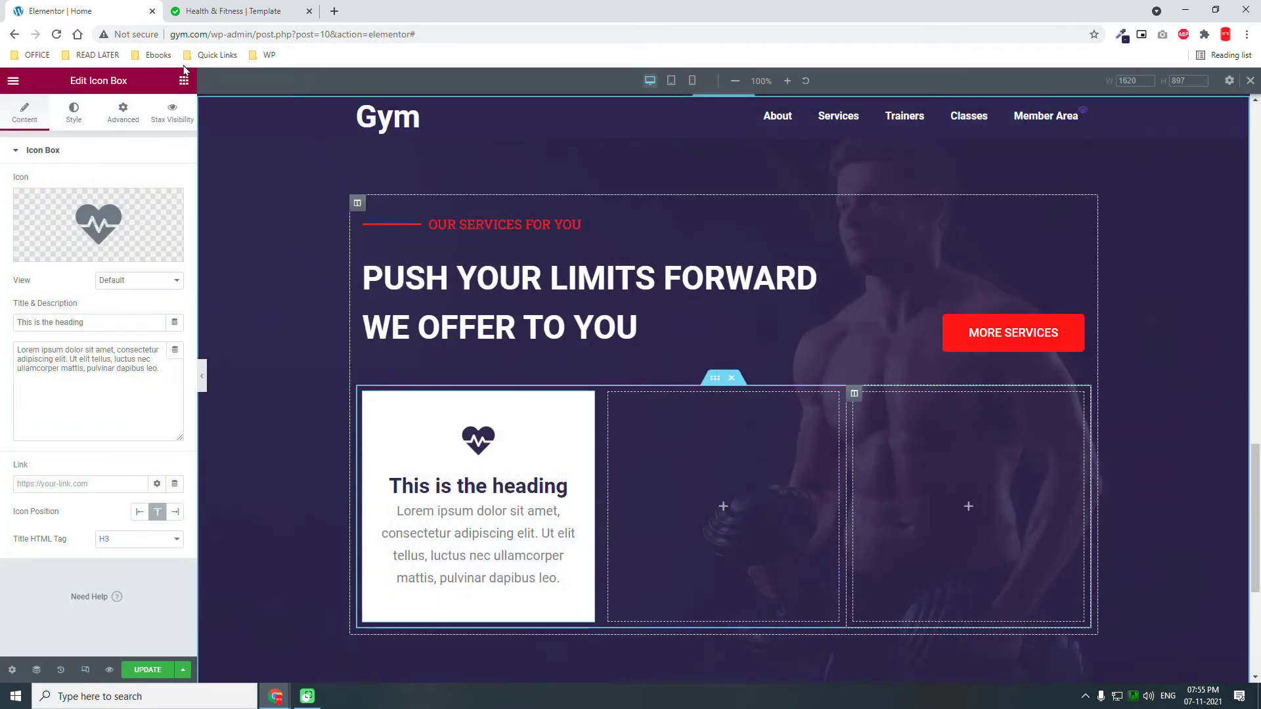
Check the first card's title on the Fitness template page and set the icon box's title to "Quality Equipments".
click(227, 10)
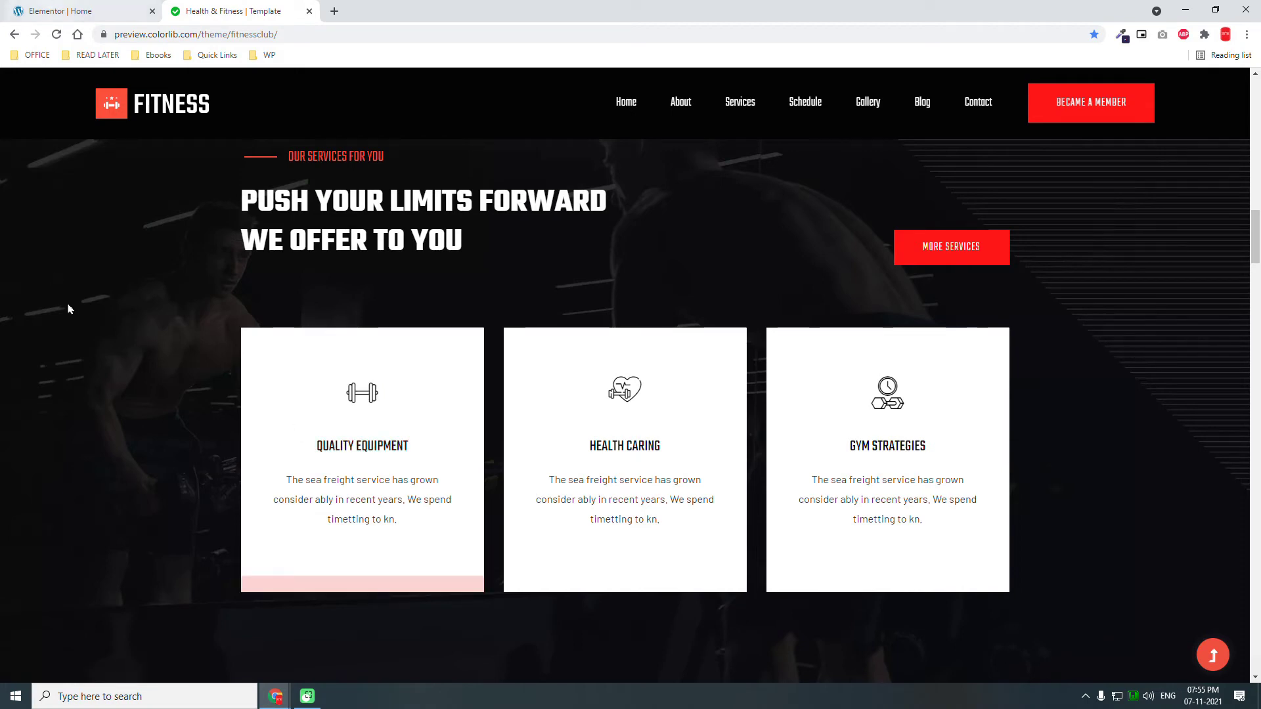
key(ctrl+shift+Tab)
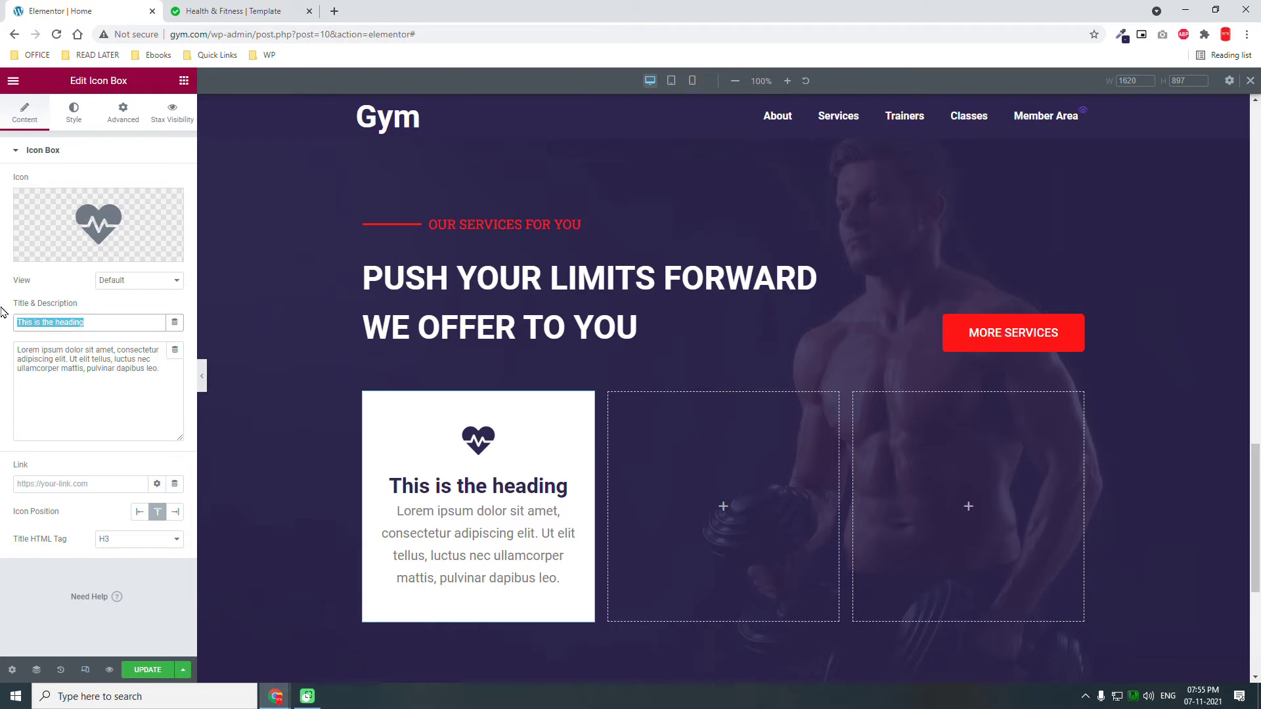
text(q)
key(BackSpace)
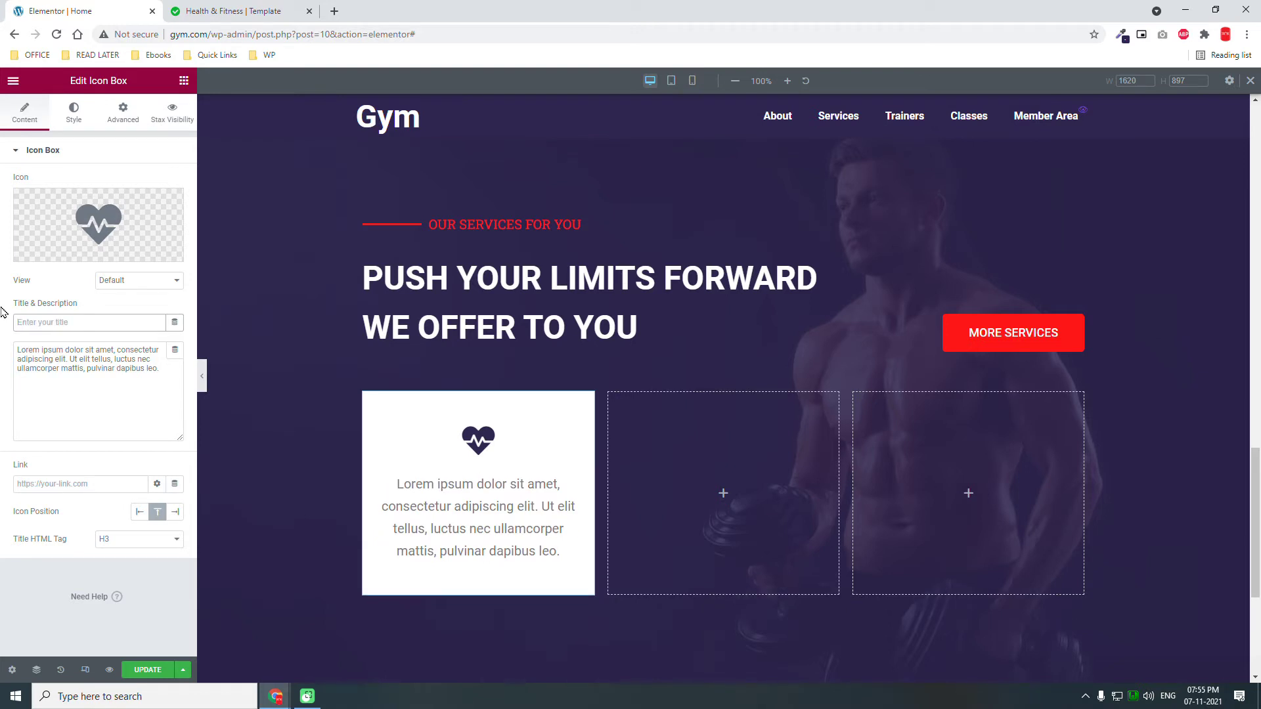
text(fl)
key(BackSpace)
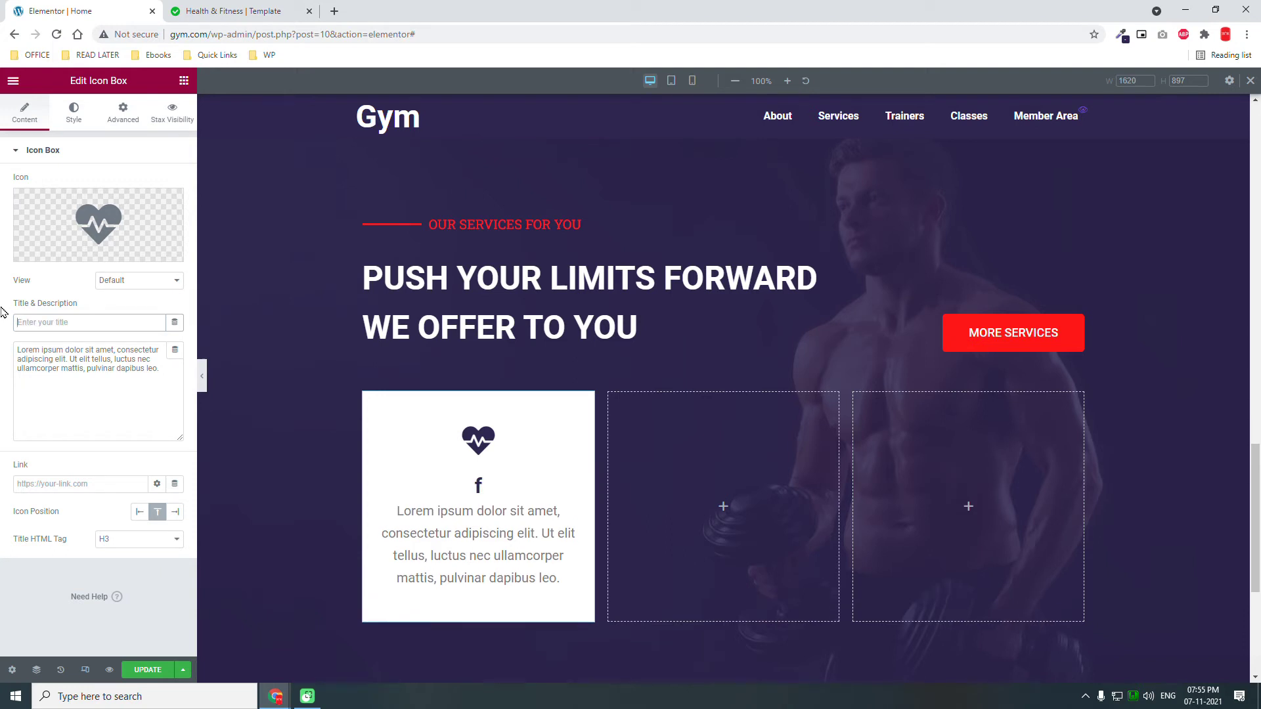
key(BackSpace)
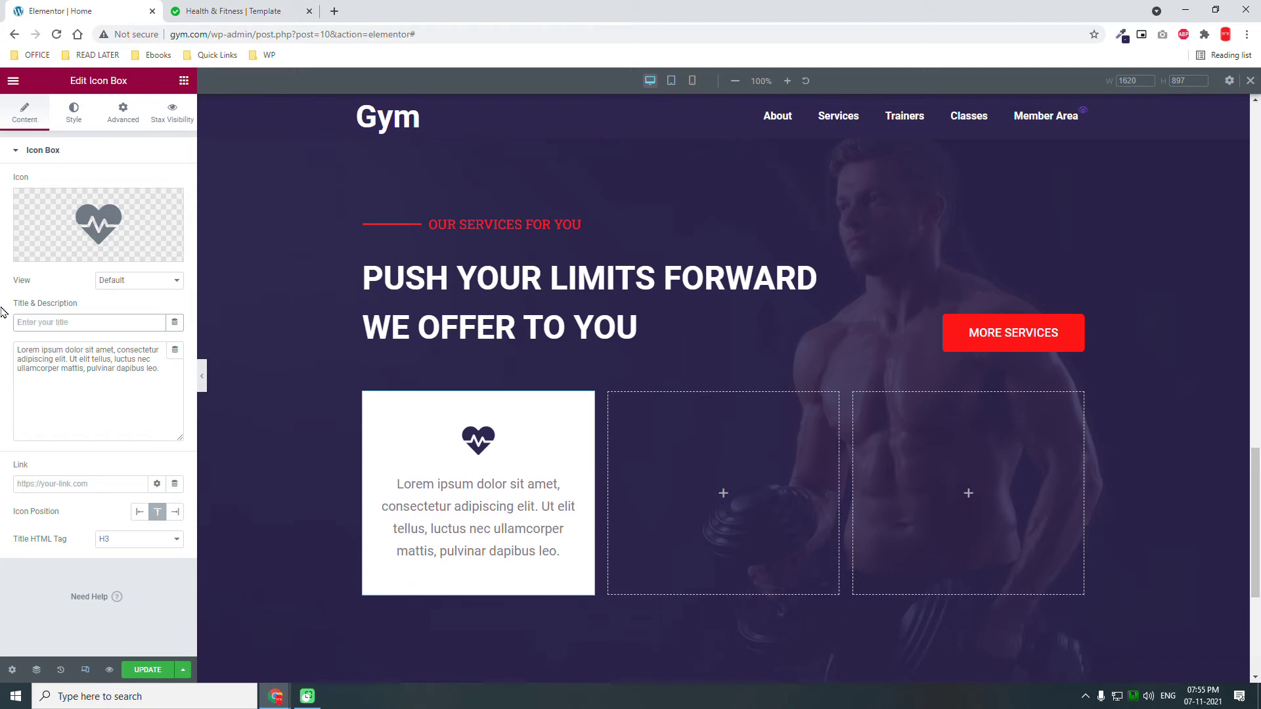
text(Wealth)
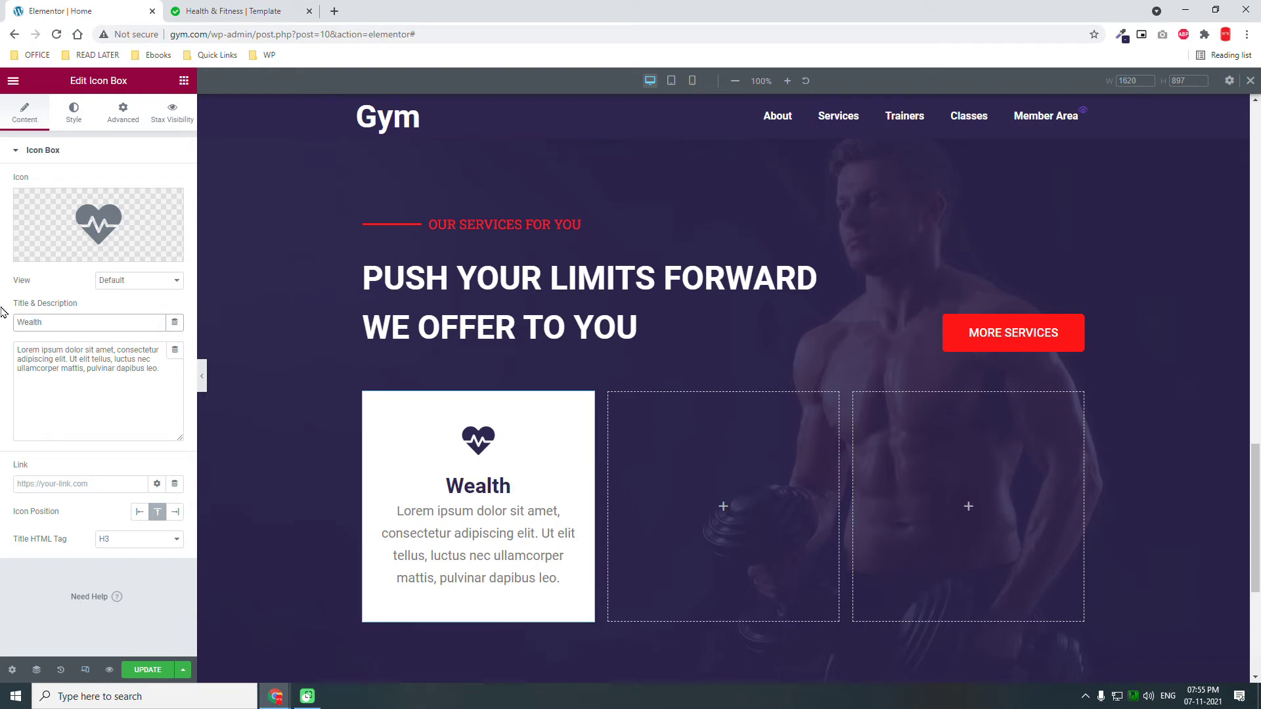
key(BackSpace)
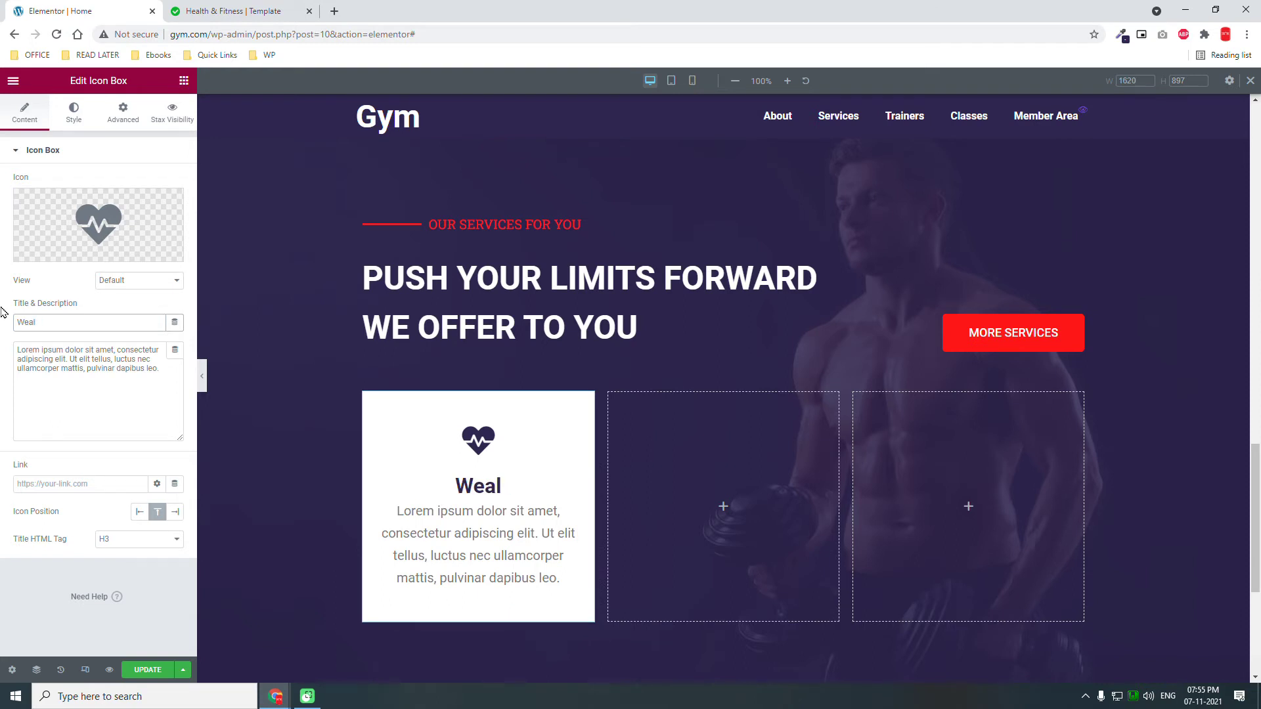
key(BackSpace)
key(BackSpace)
text(Quality Equipments)
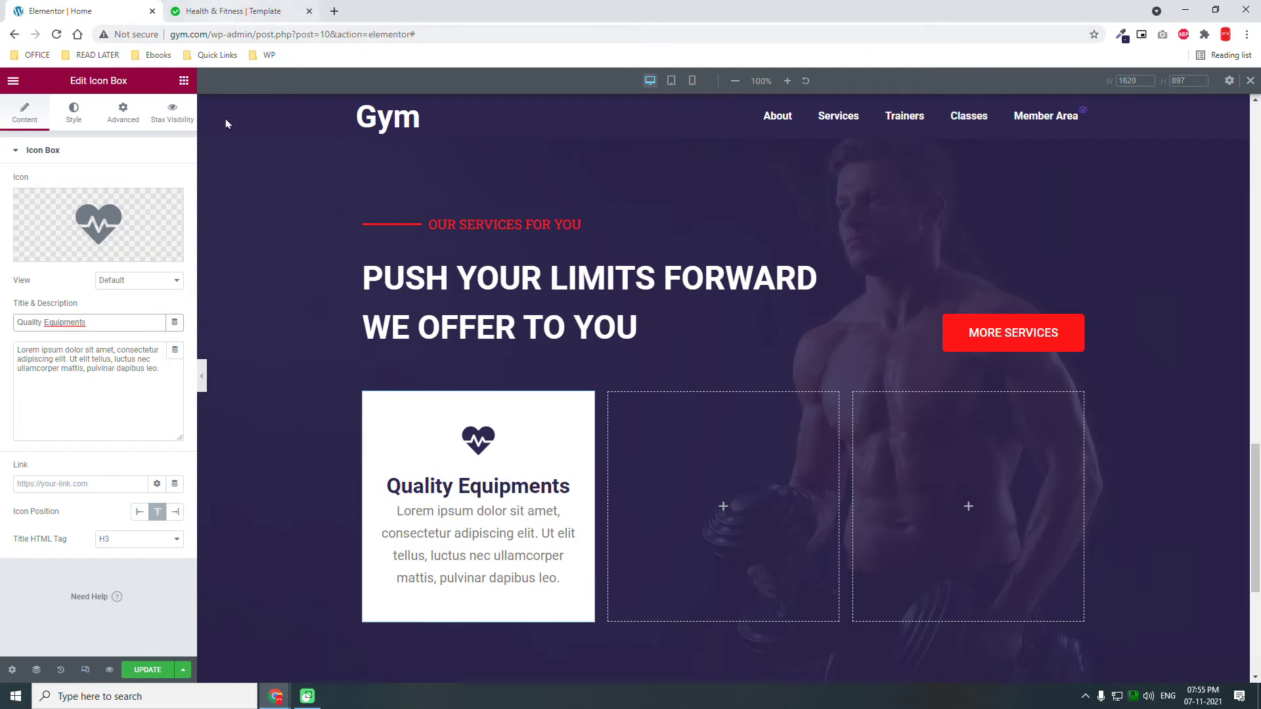
Link the Quality Equipments icon box to the Services page.
click(88, 483)
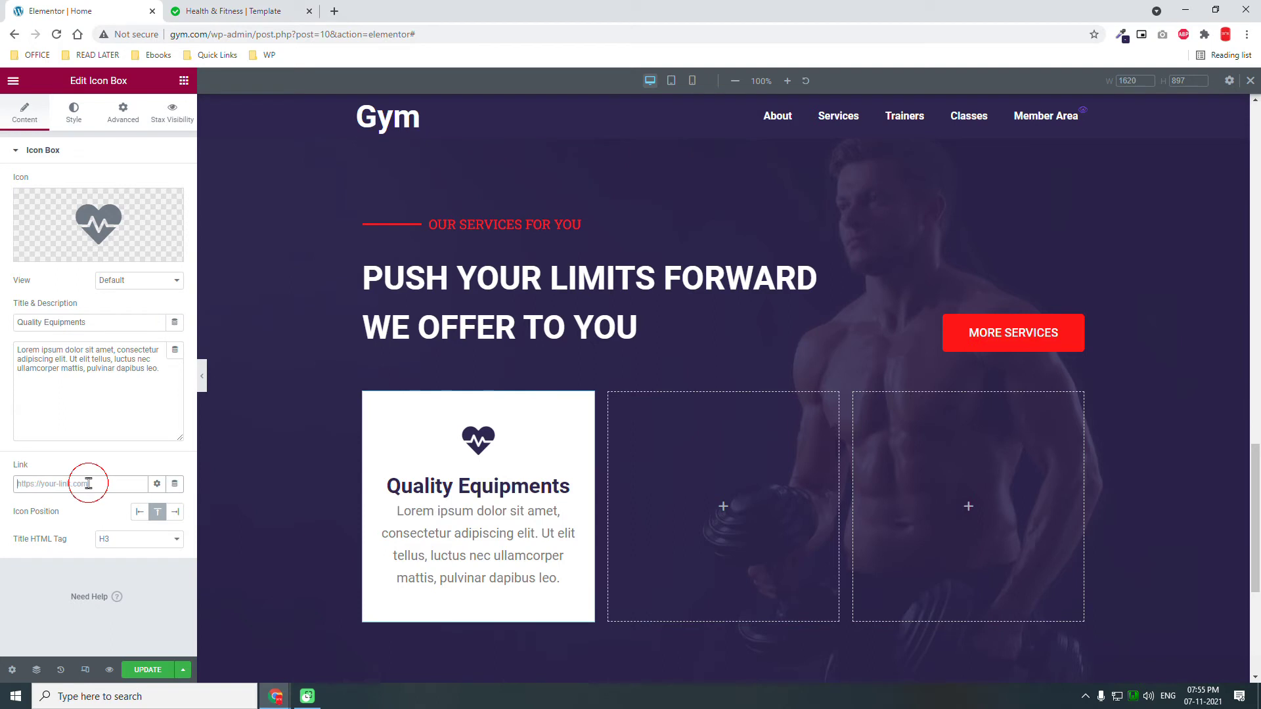
text(se)
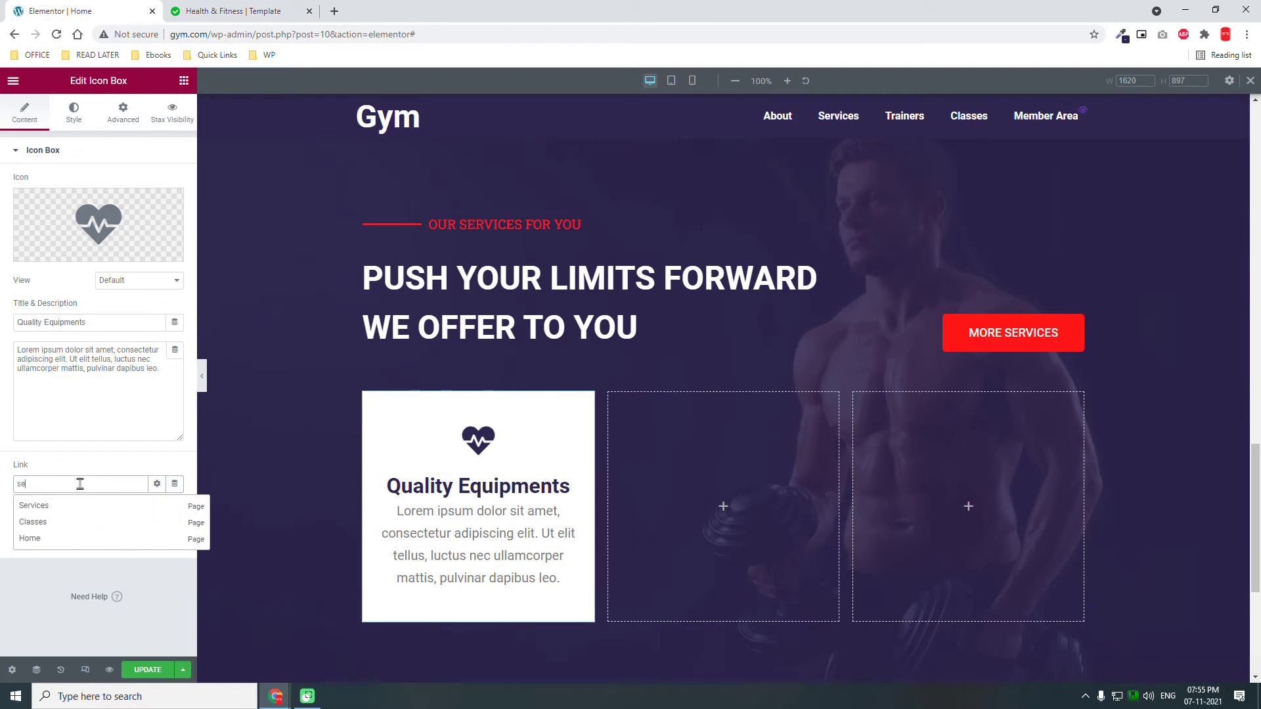
click(72, 508)
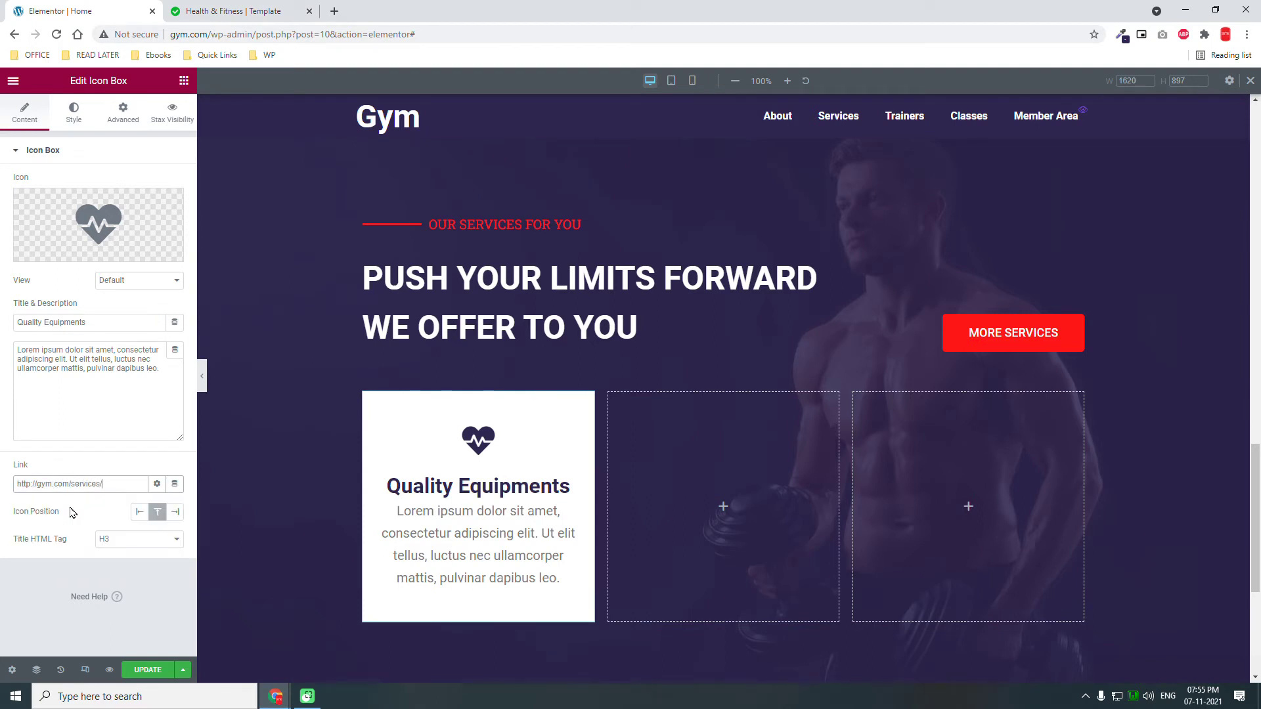
Check the second card on the Fitness template page, copy the Quality Equipments icon box and paste it into the middle column.
click(249, 10)
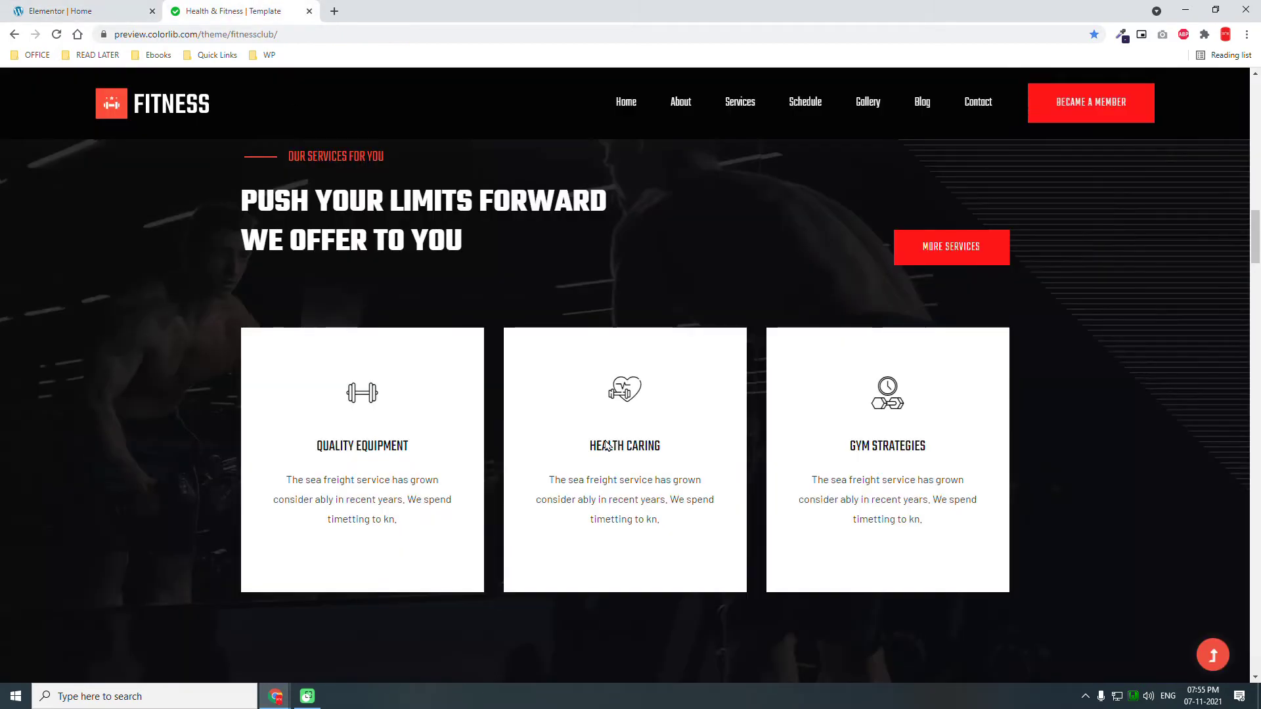
click(81, 7)
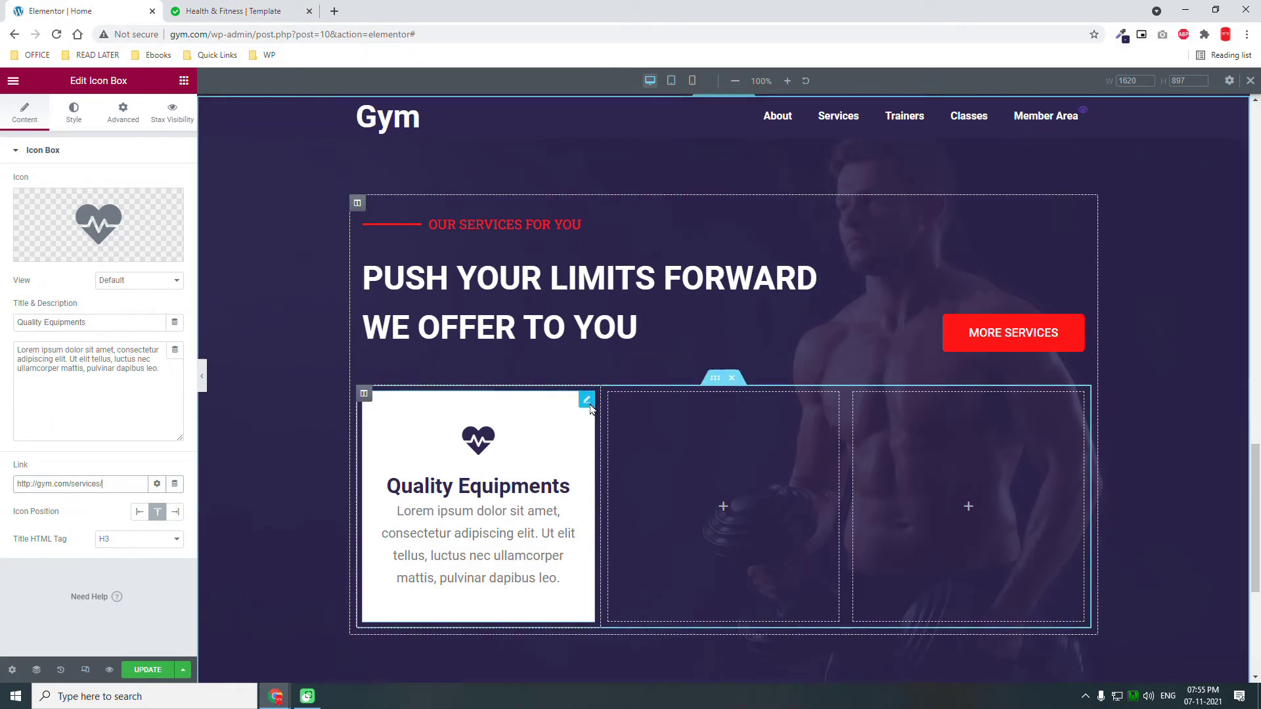
right_click(590, 406)
click(635, 464)
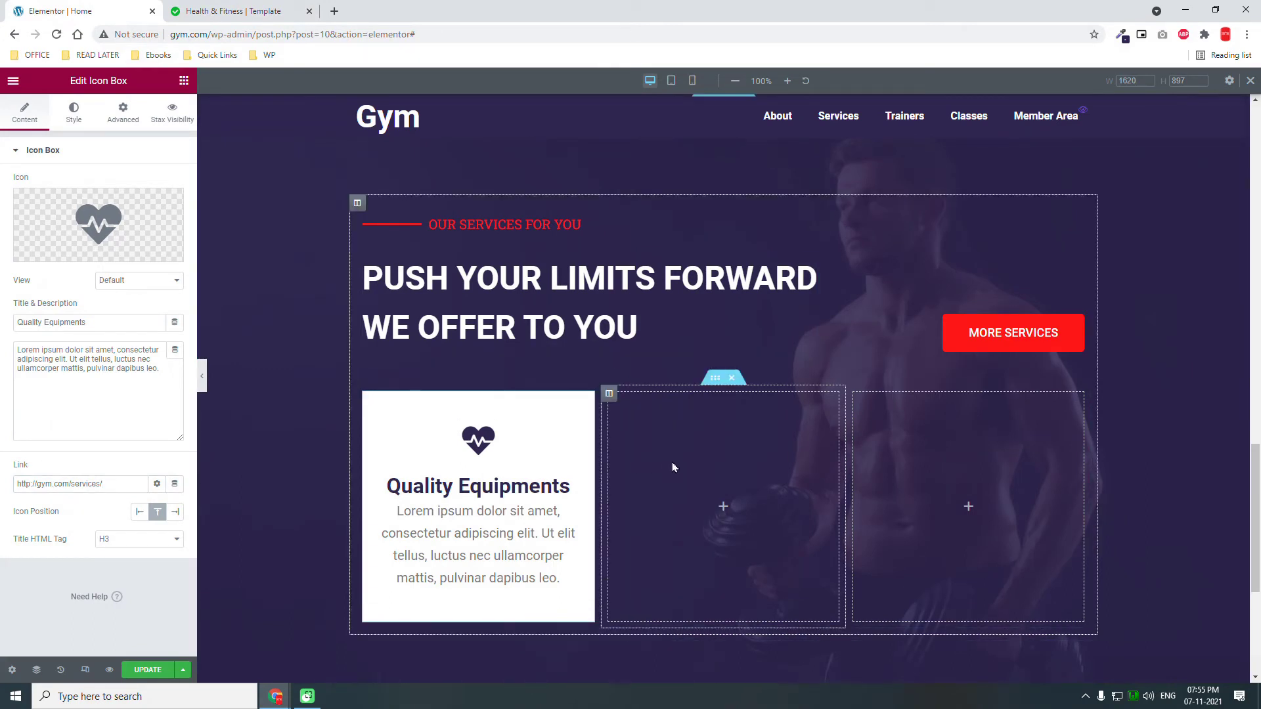
right_click(673, 464)
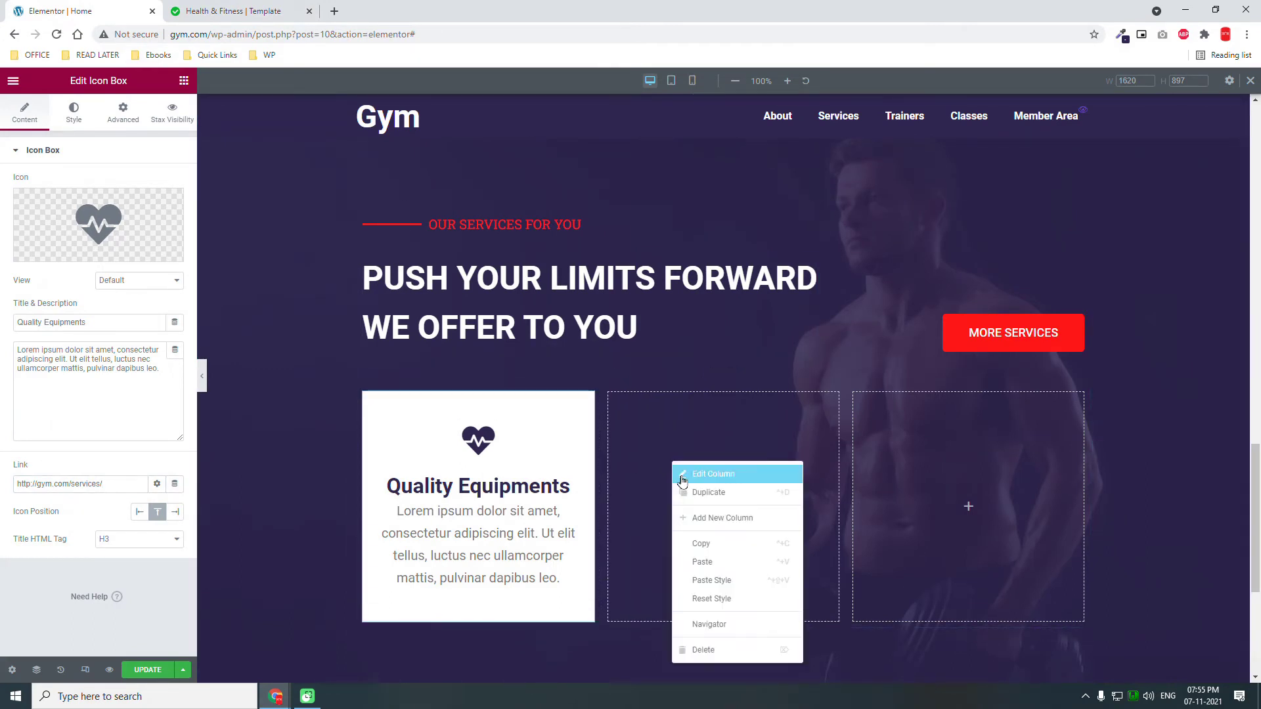
click(716, 569)
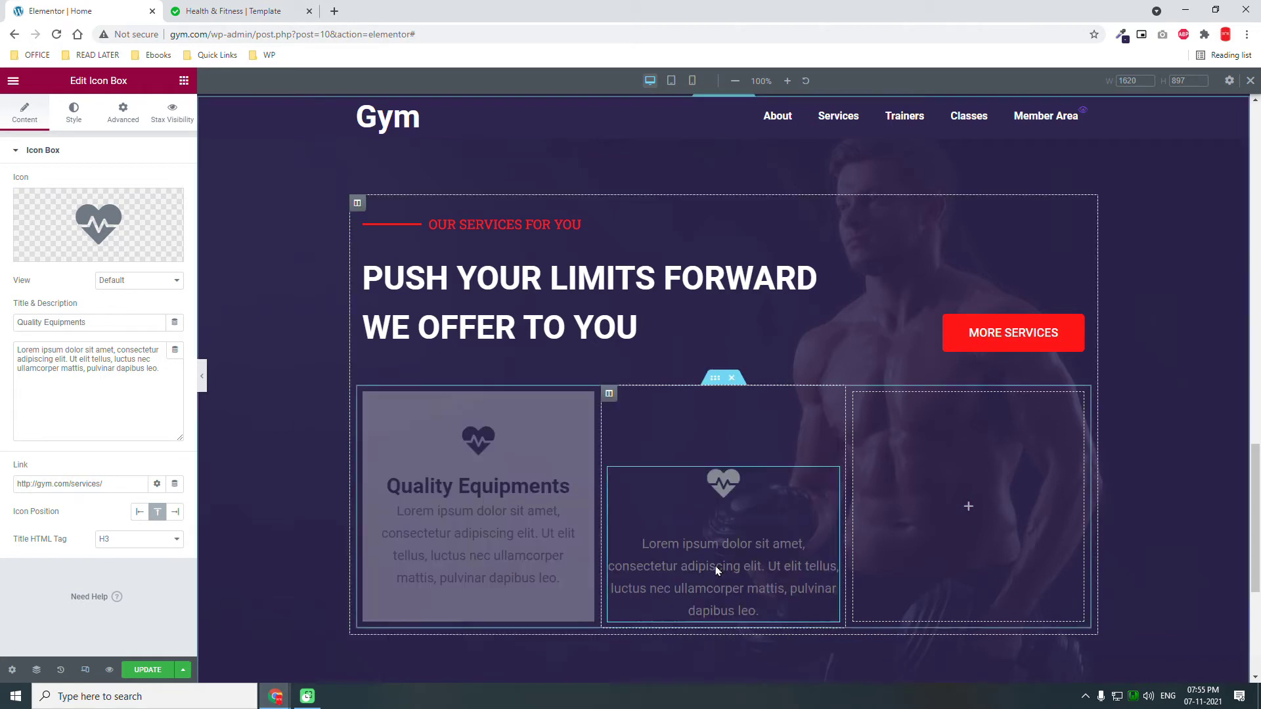
Change the middle card's title to "Health Caring".
drag(92, 323, 3, 287)
text(GH)
key(BackSpace)
key(BackSpace)
text(Health Caring)
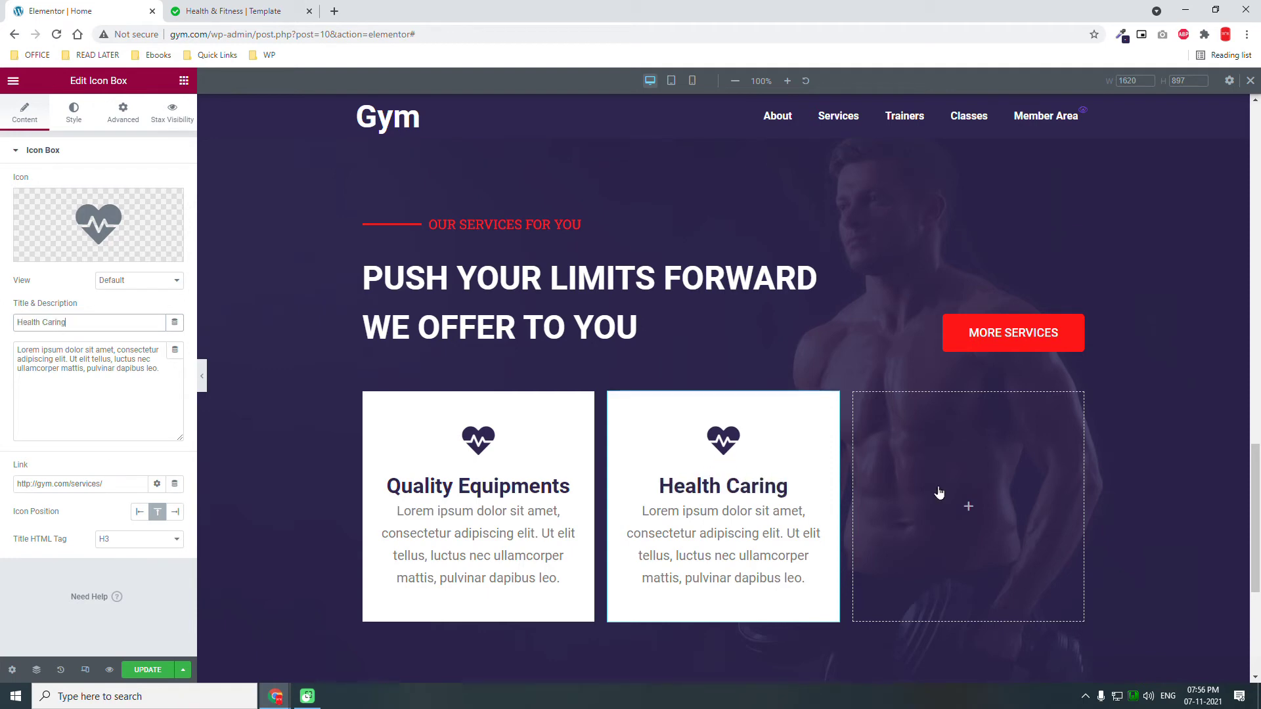
Copy the Health Caring icon box and paste it into the empty third column.
click(831, 401)
right_click(830, 408)
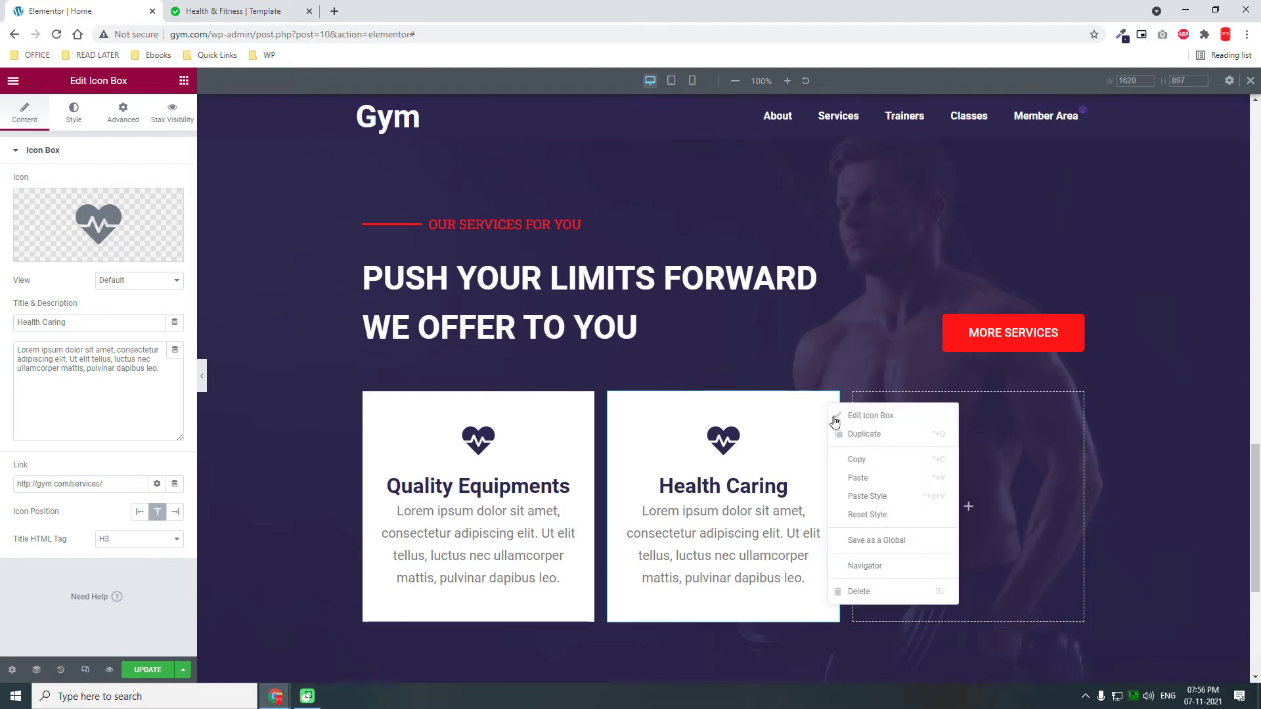
click(863, 460)
right_click(922, 454)
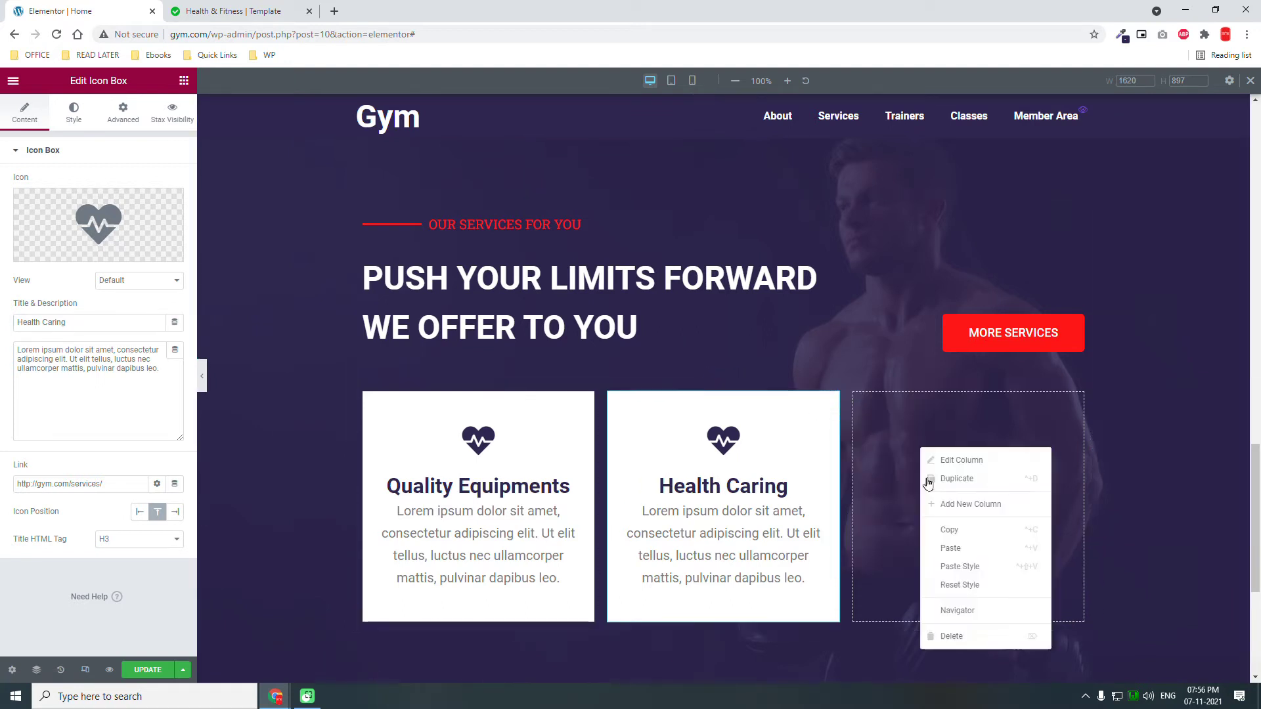
click(961, 555)
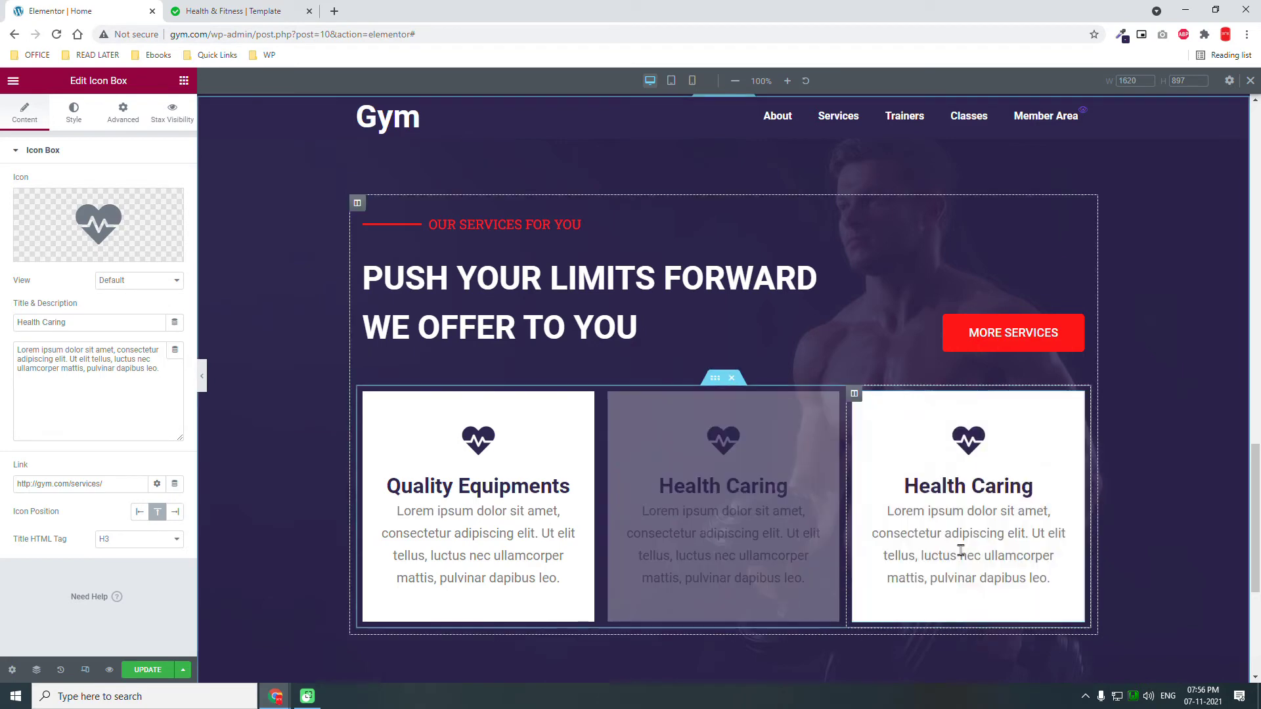
Check the third card on the Fitness template page and change the pasted icon box's title to "Gym Strategies".
click(233, 8)
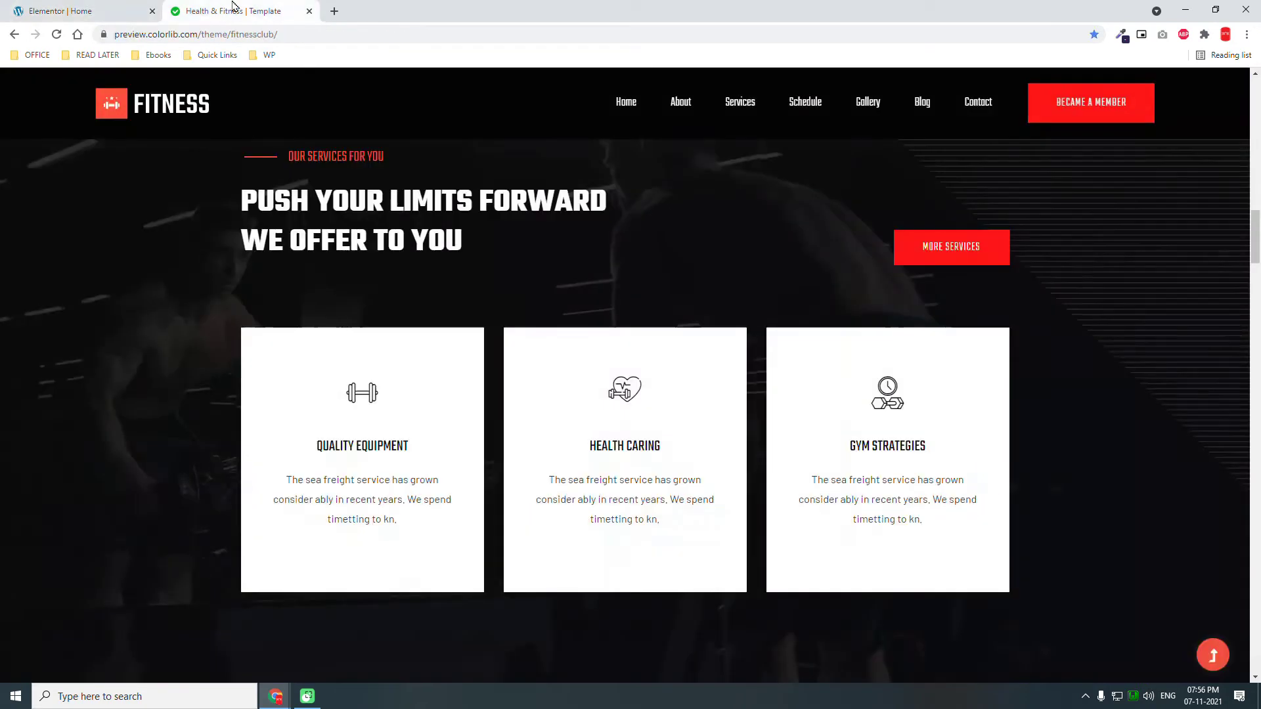
click(125, 7)
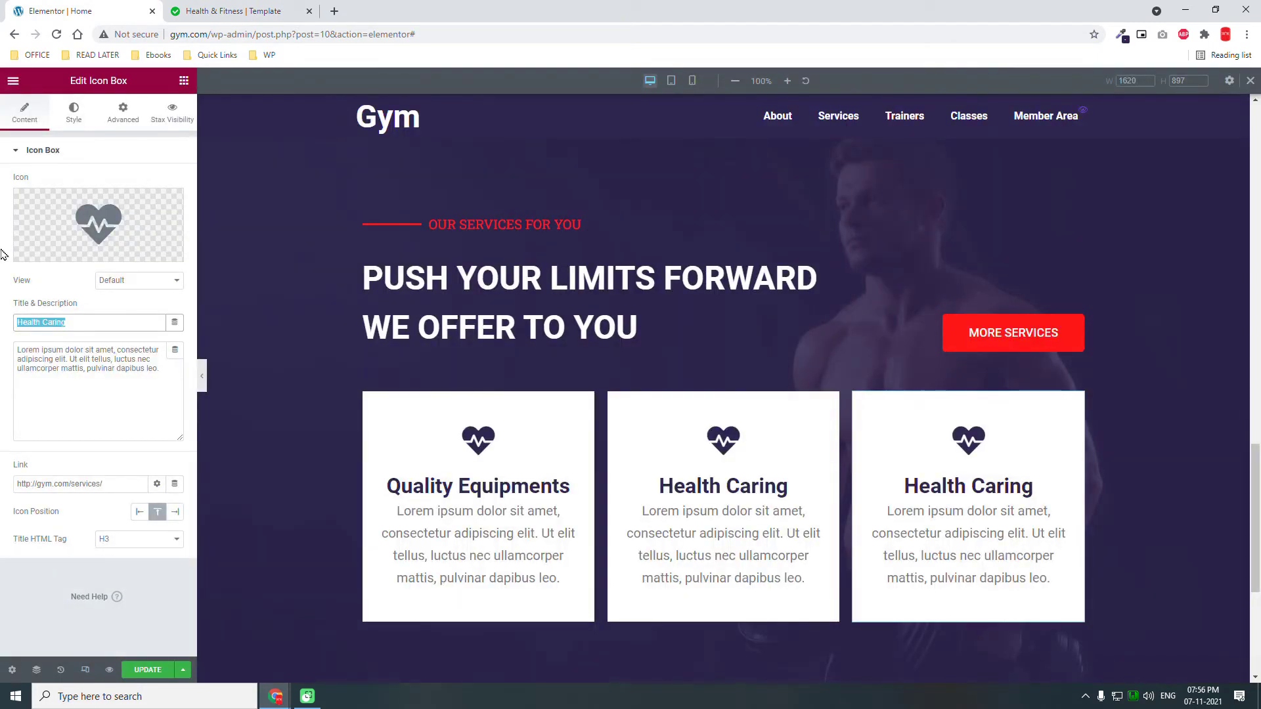
text(Gym Star)
key(BackSpace)
key(BackSpace)
text(rategis)
key(BackSpace)
text(es)
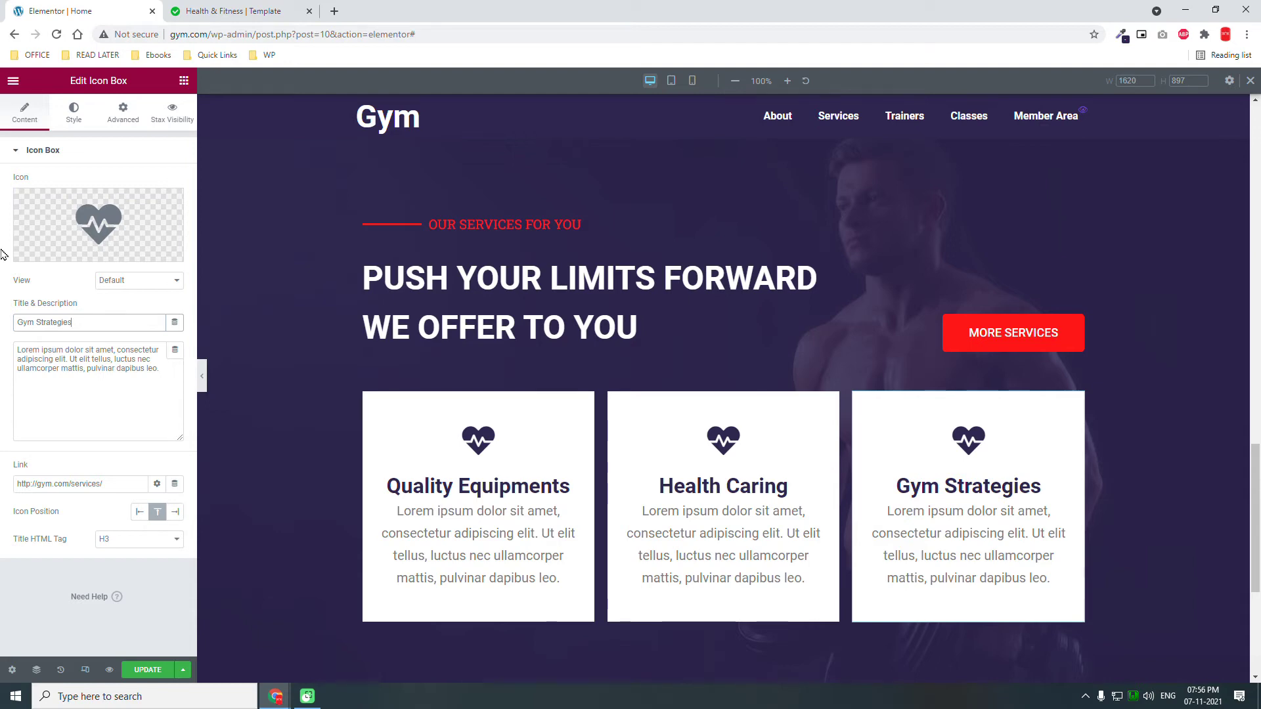
Check the card hover effect on the Fitness template page and set the Gym Strategies icon's hover primary color to the global red.
click(266, 8)
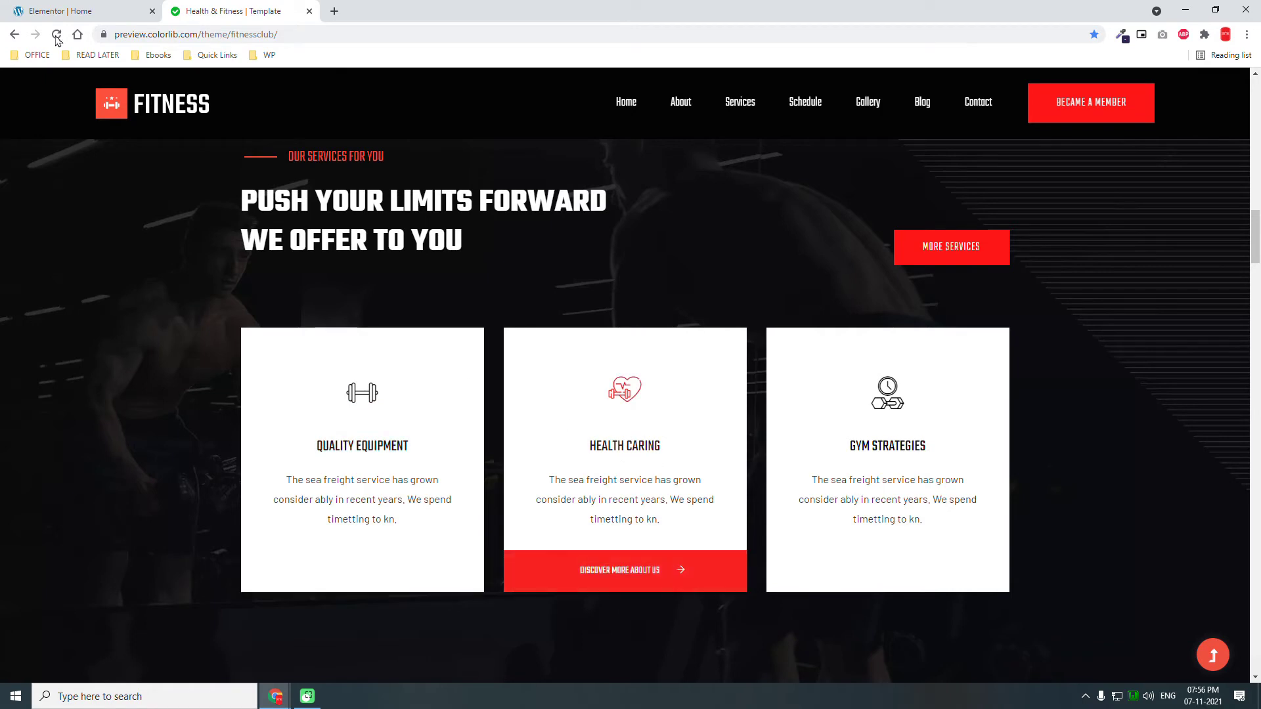
click(84, 10)
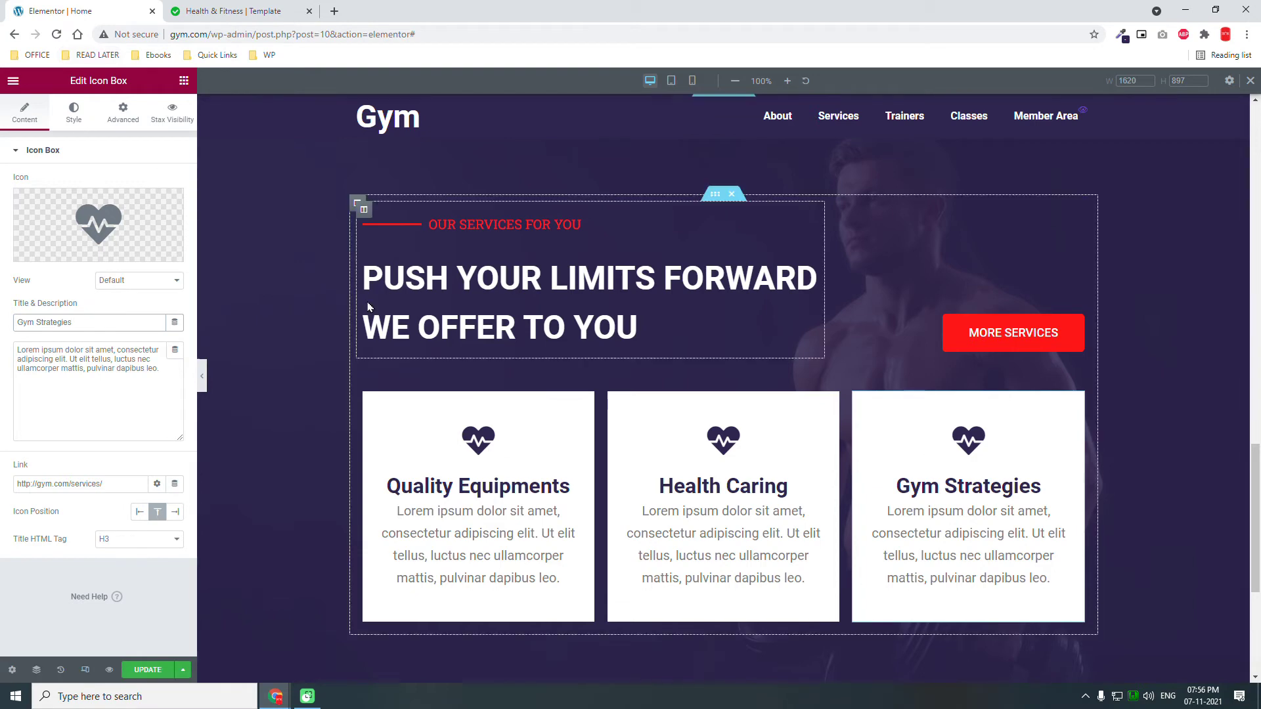
click(74, 115)
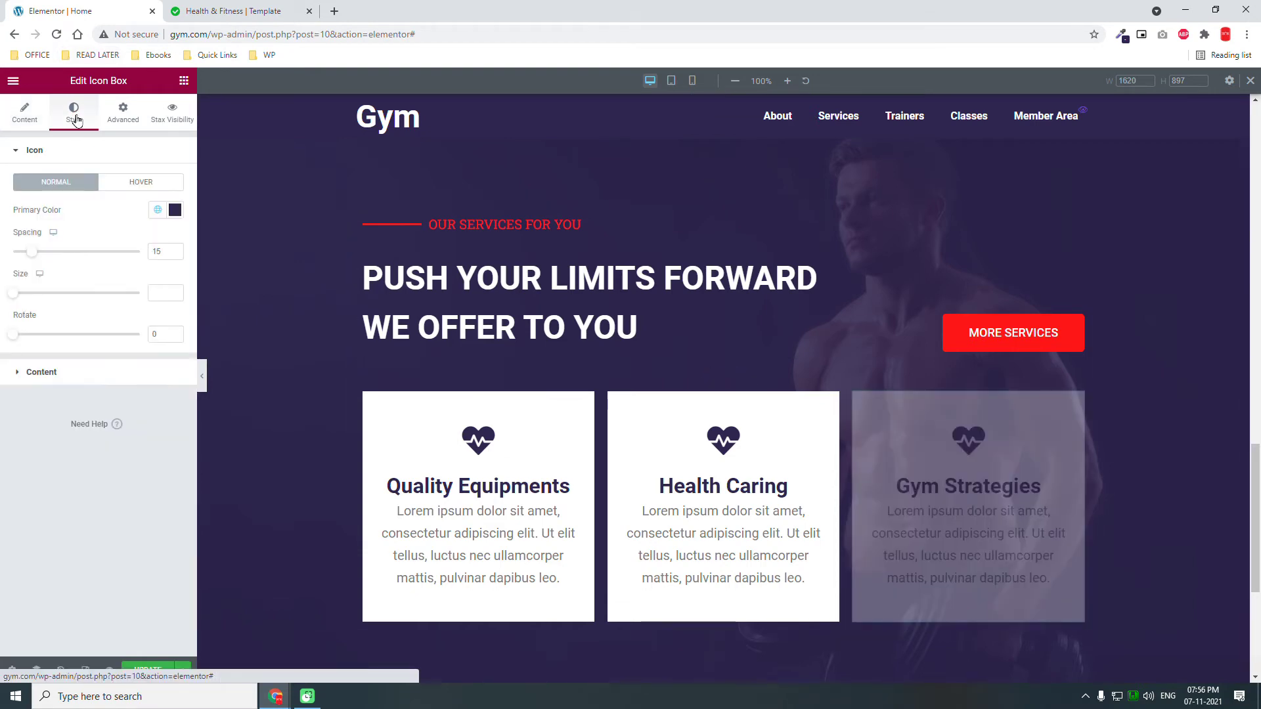
click(139, 183)
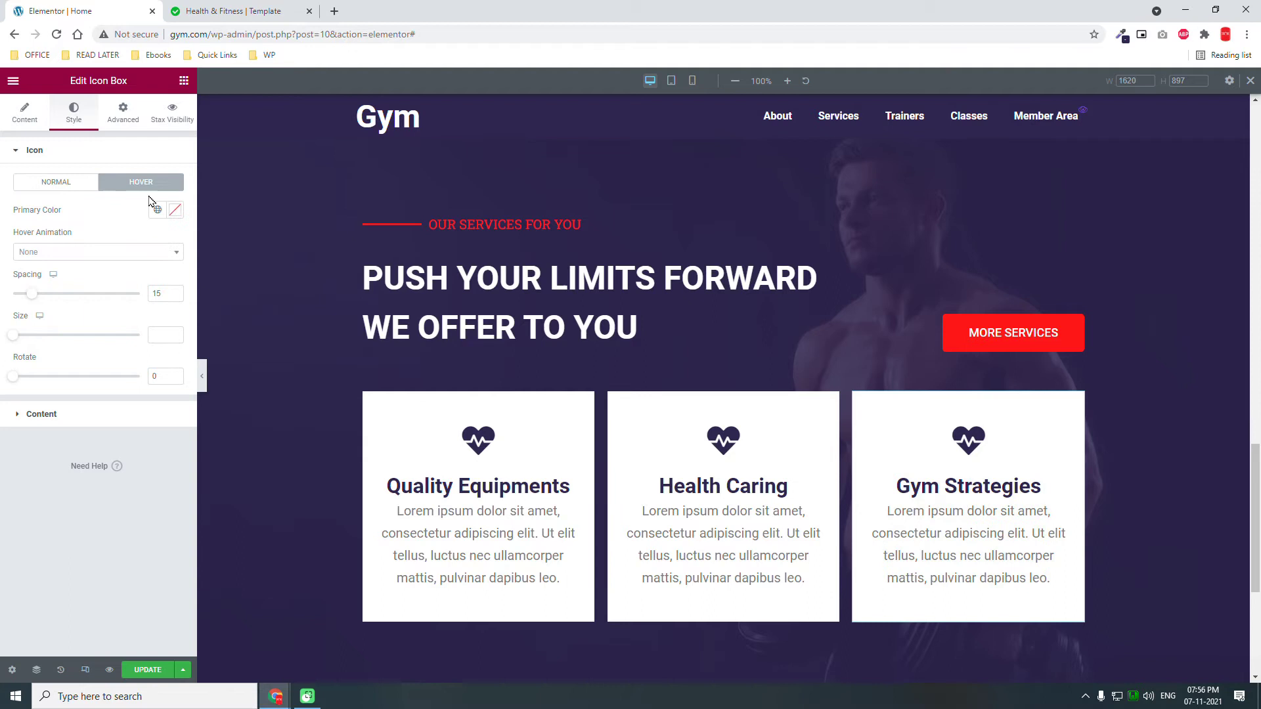
click(158, 210)
click(49, 341)
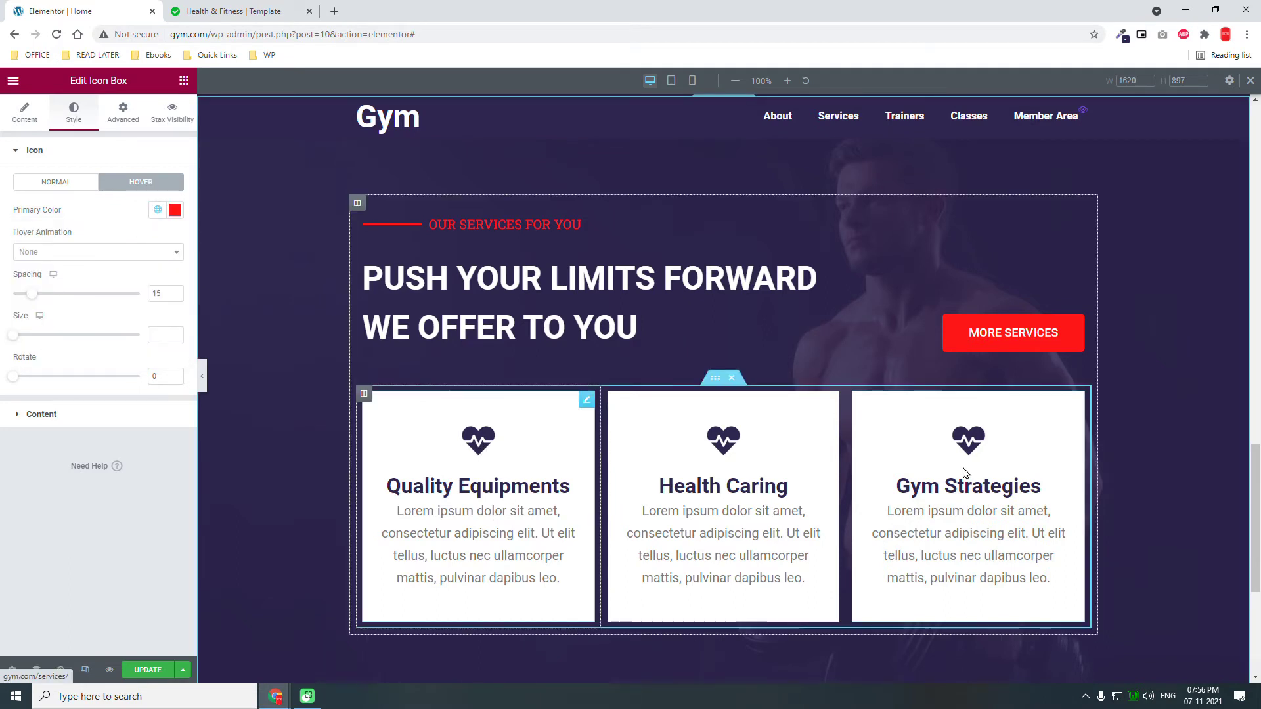
Set the Gym Strategies title typography to weight 500 and size 25 px.
click(75, 416)
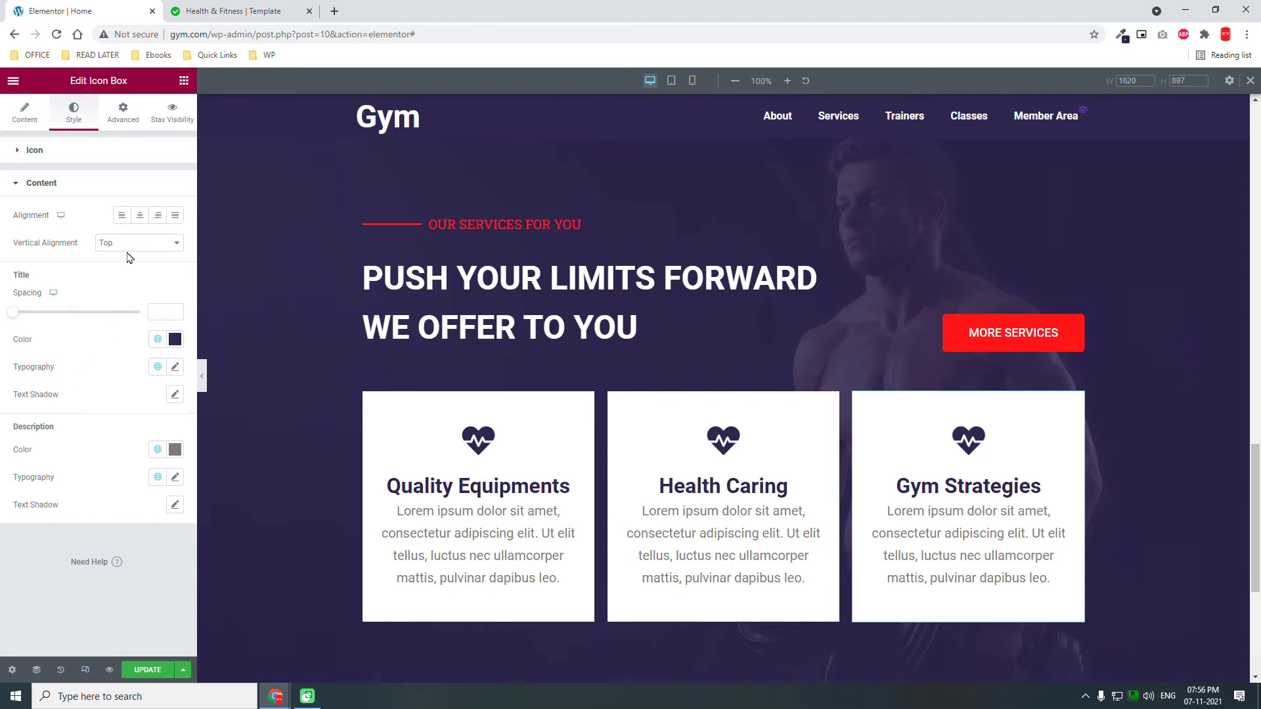
click(175, 367)
click(121, 498)
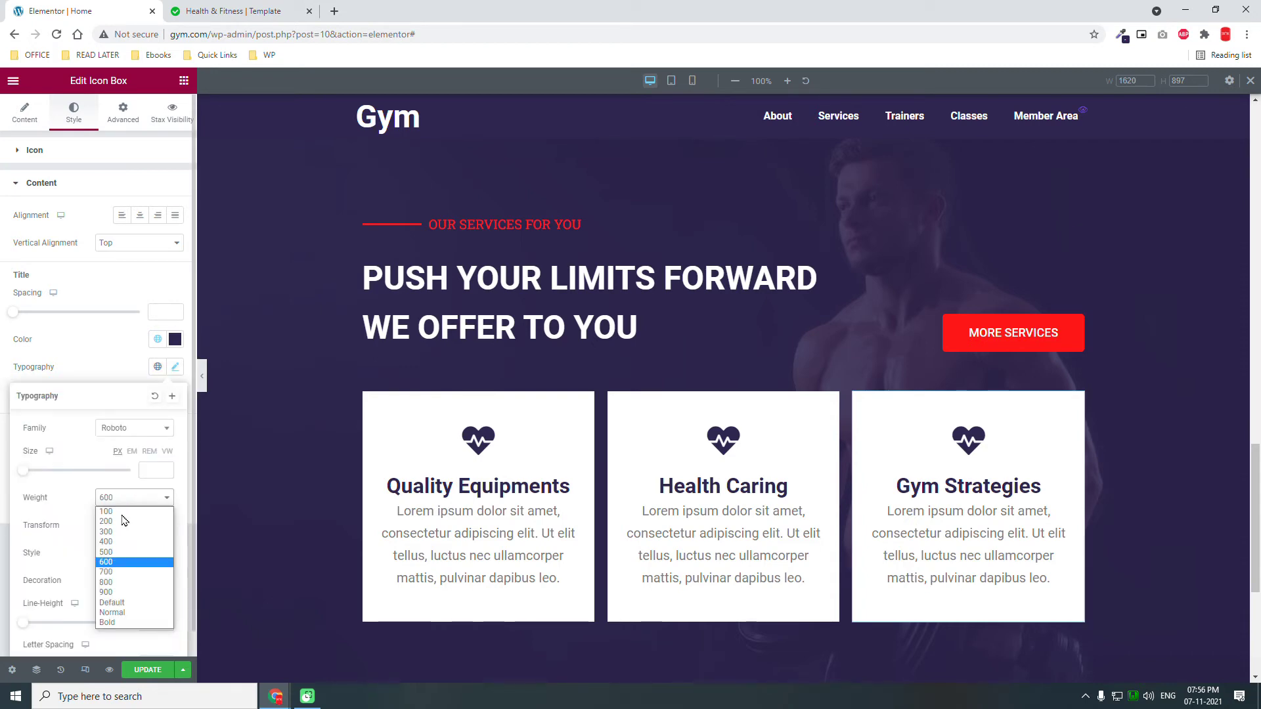
click(120, 541)
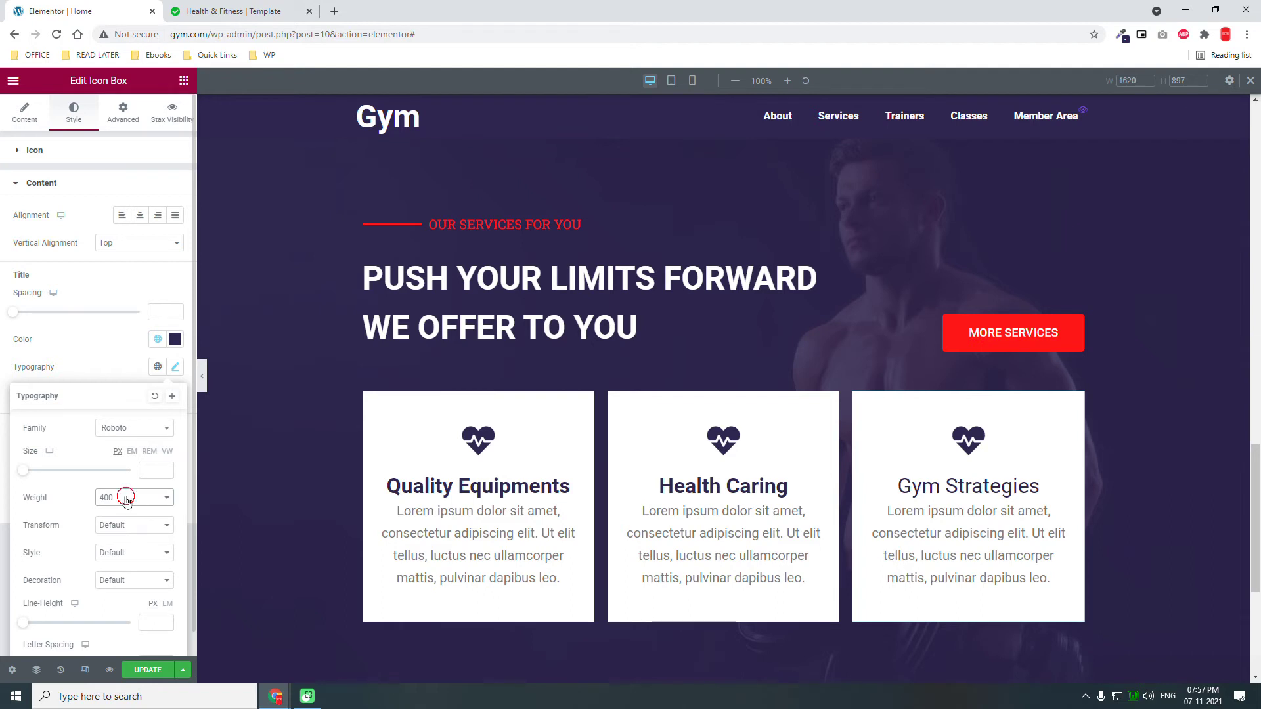
click(126, 499)
click(122, 553)
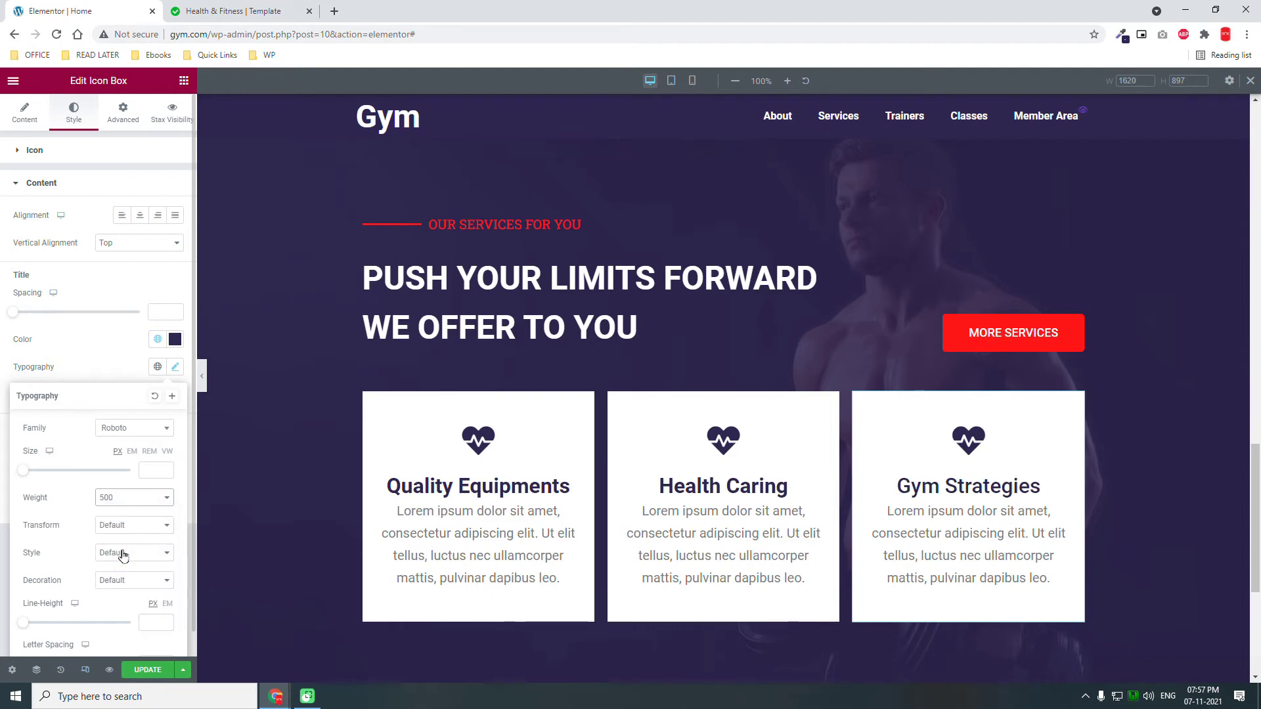
click(158, 469)
text(20)
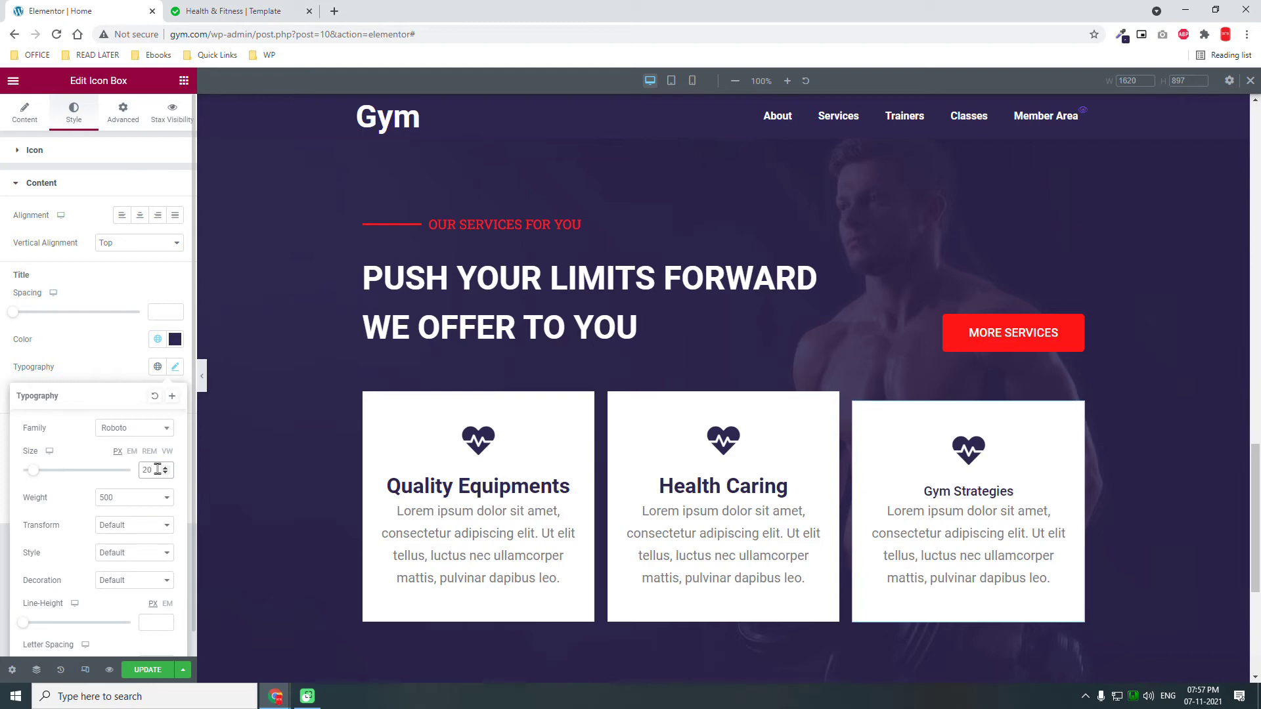
drag(157, 468, 19, 471)
text(25)
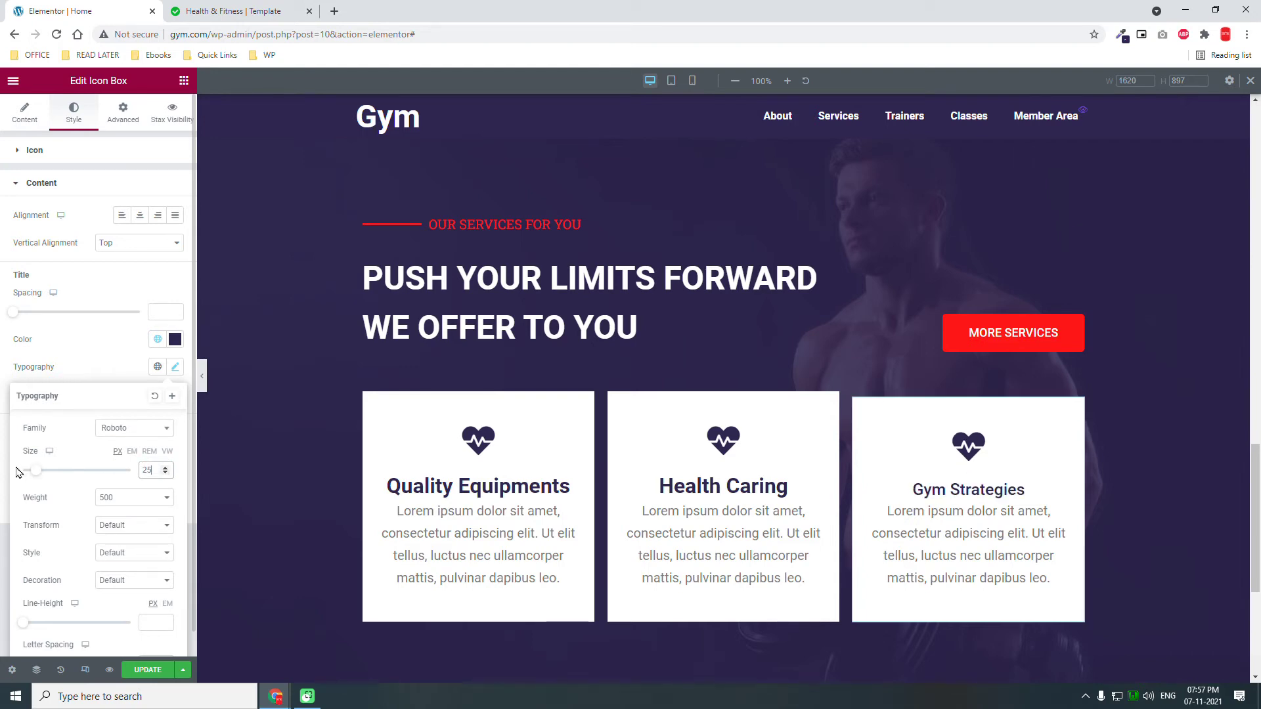
Set the title spacing of the Gym Strategies icon box to 20.
click(106, 361)
drag(21, 317, 39, 320)
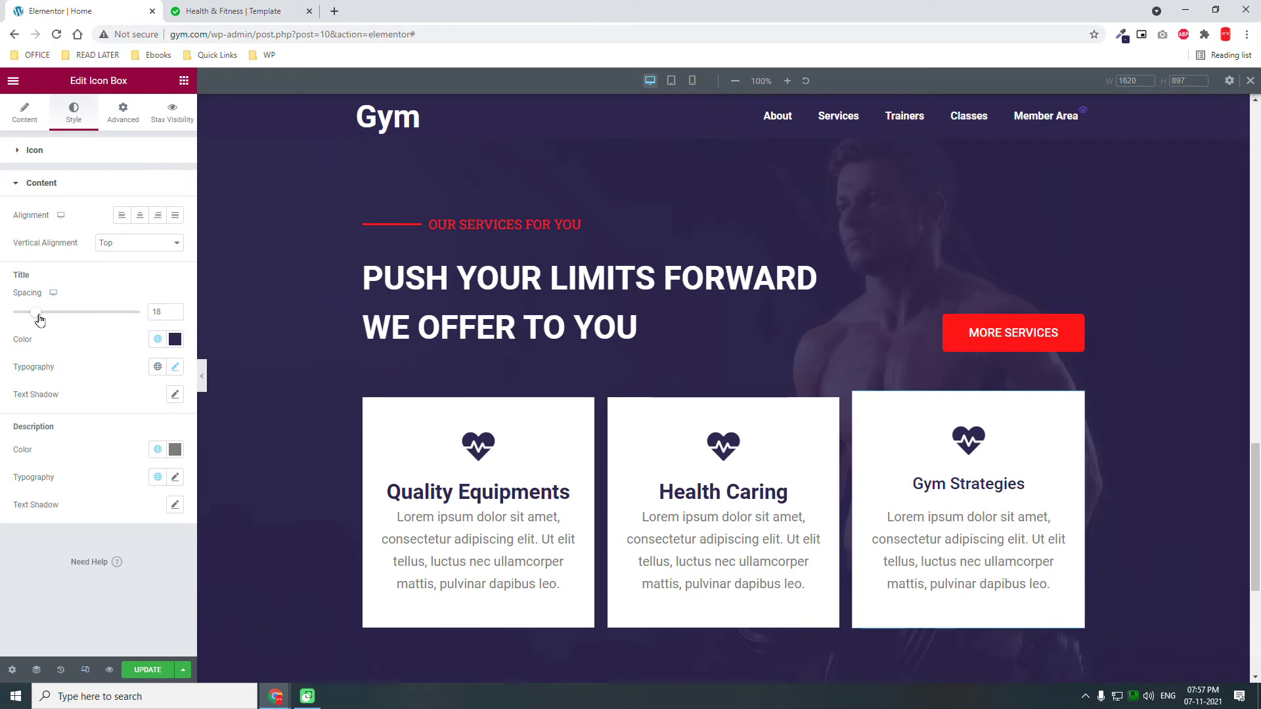
double_click(157, 311)
text(20)
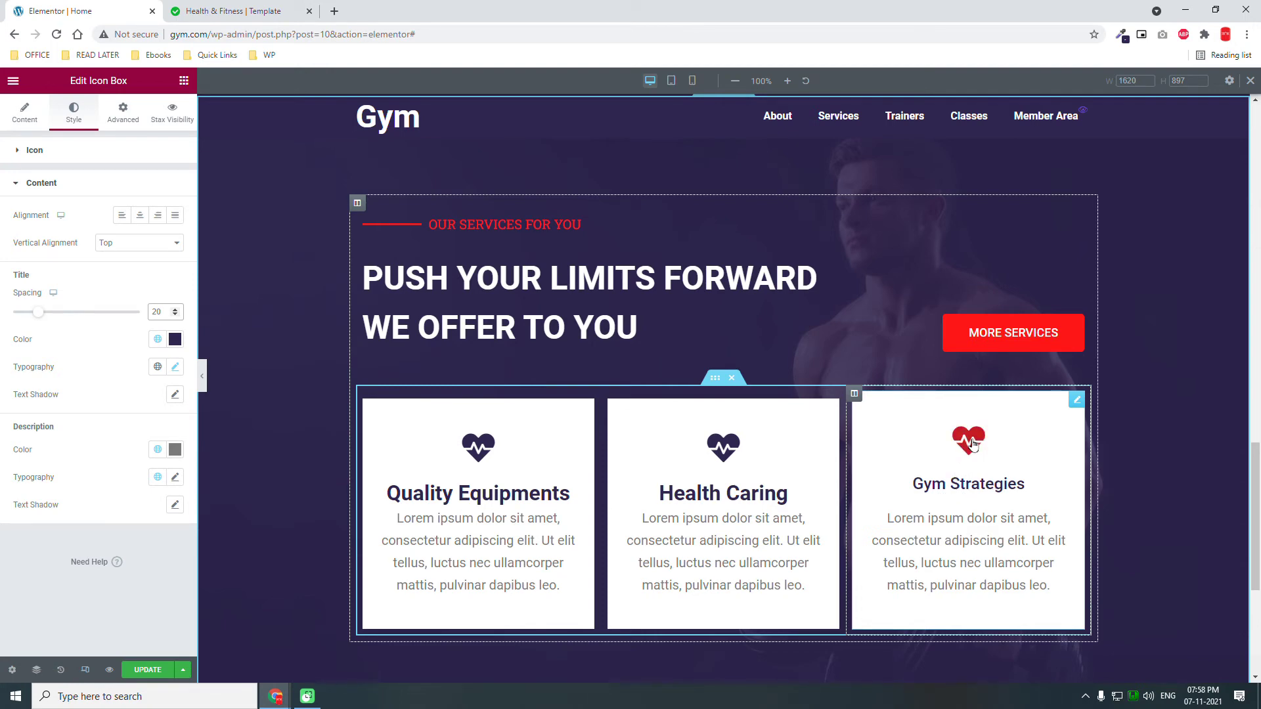
Copy the Gym Strategies icon box and paste its style onto the Health Caring and Quality Equipments icon boxes.
right_click(1077, 401)
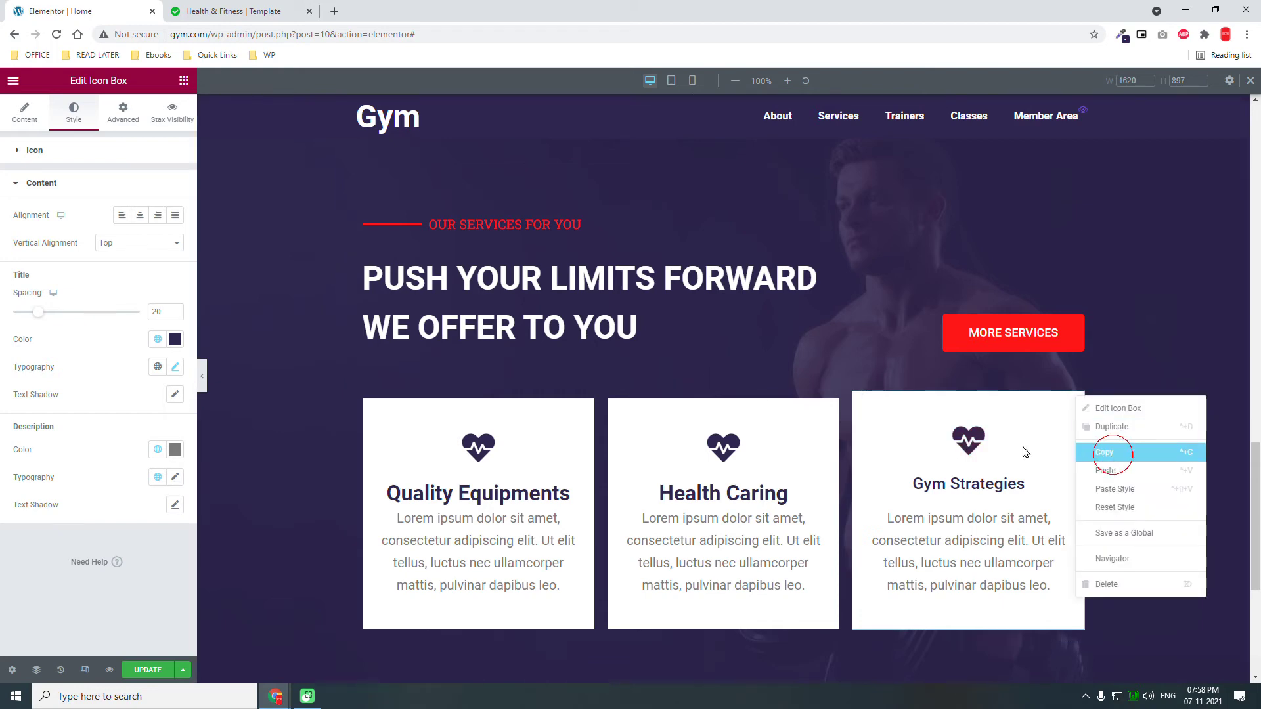
click(1115, 451)
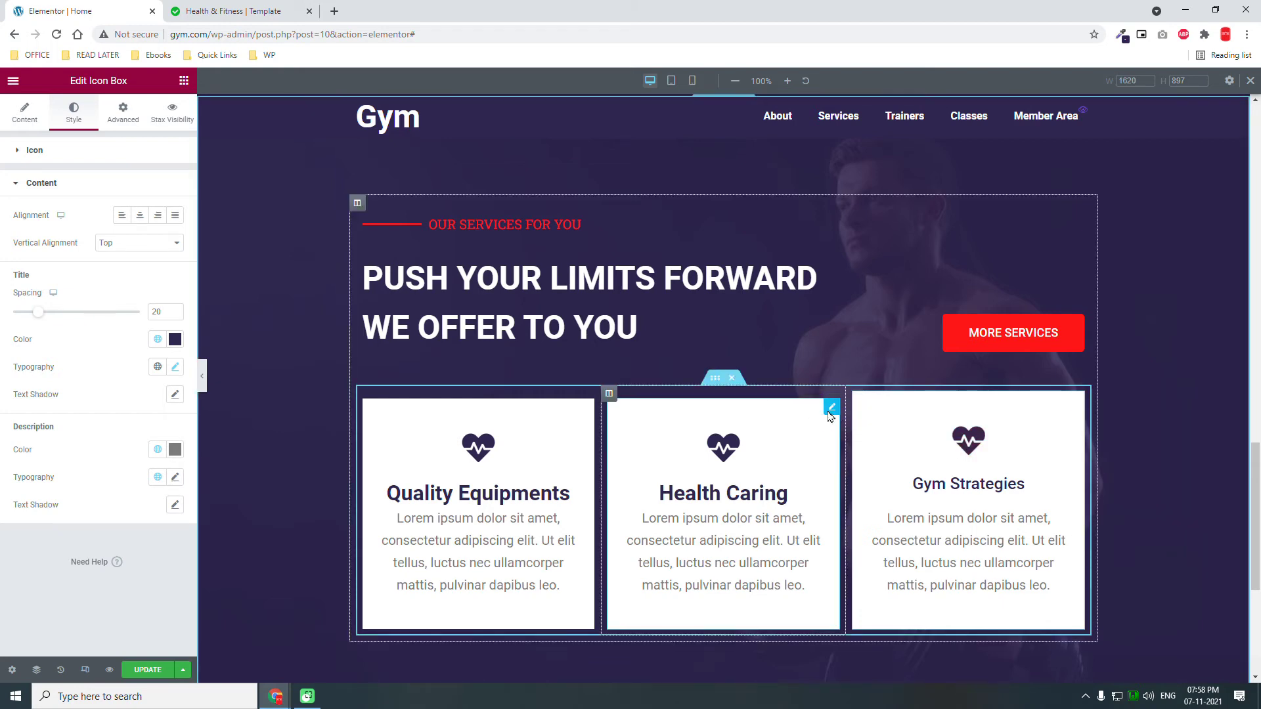
right_click(827, 413)
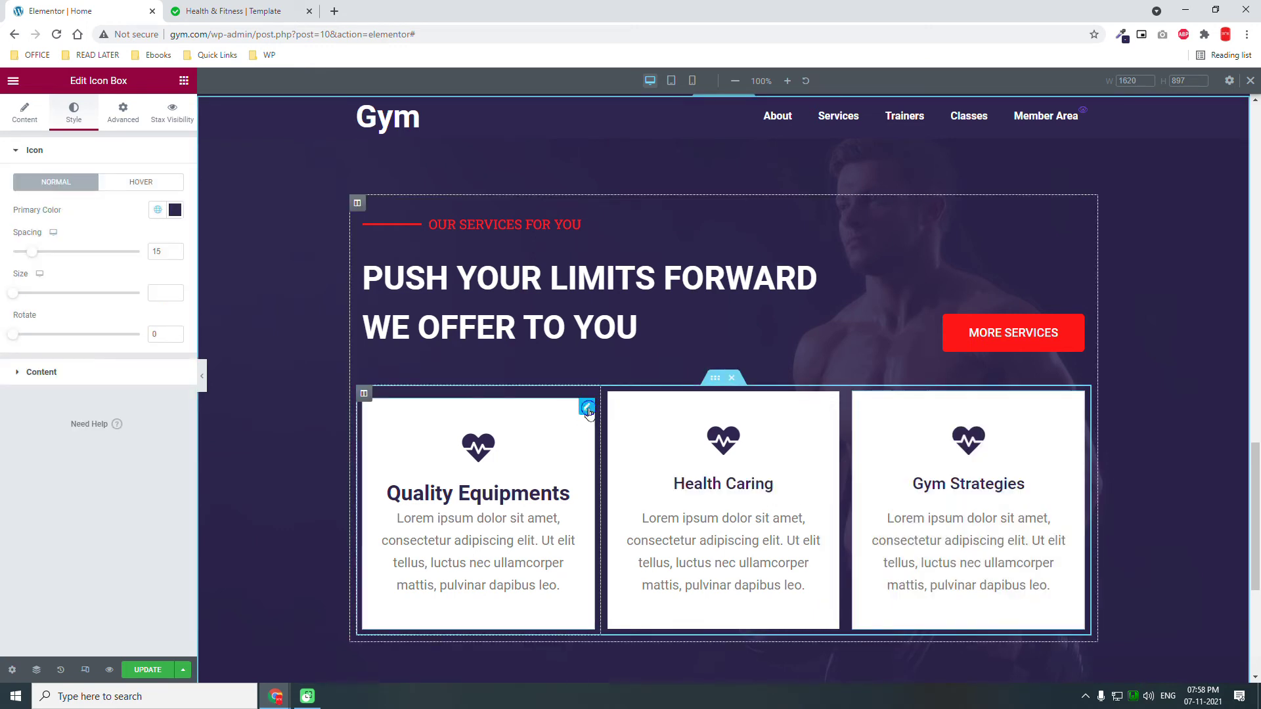
right_click(591, 412)
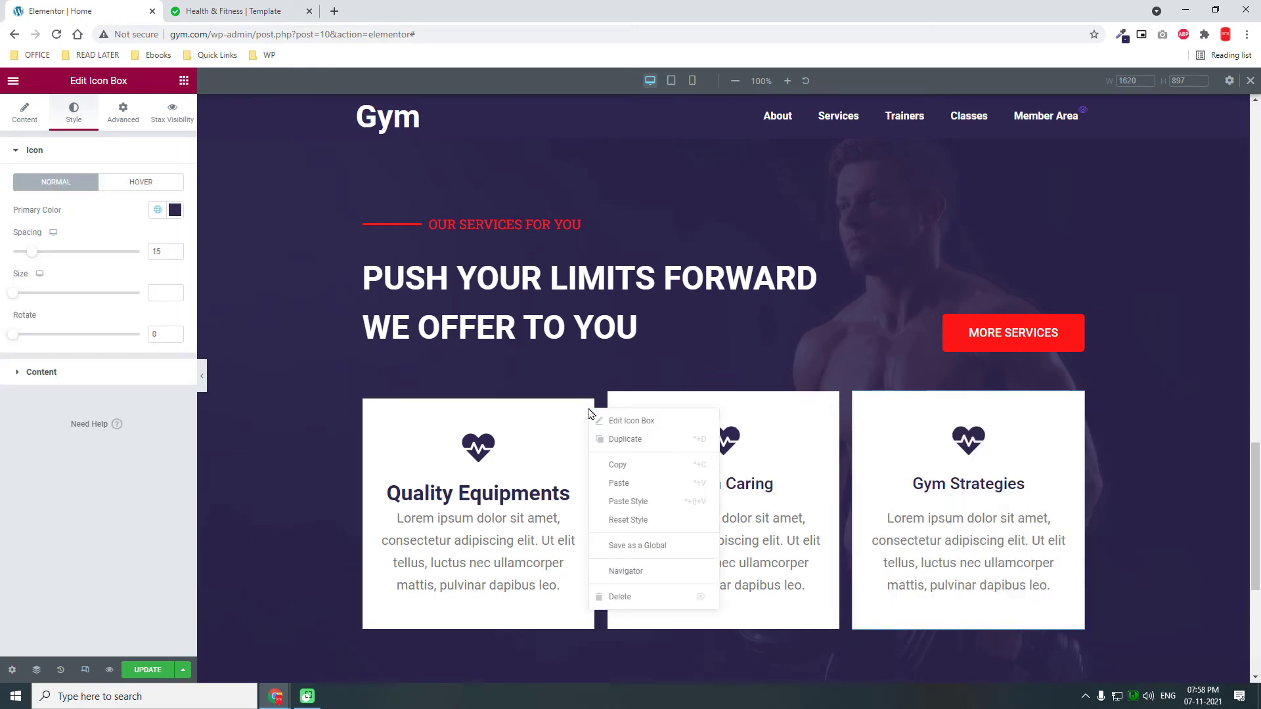
click(647, 502)
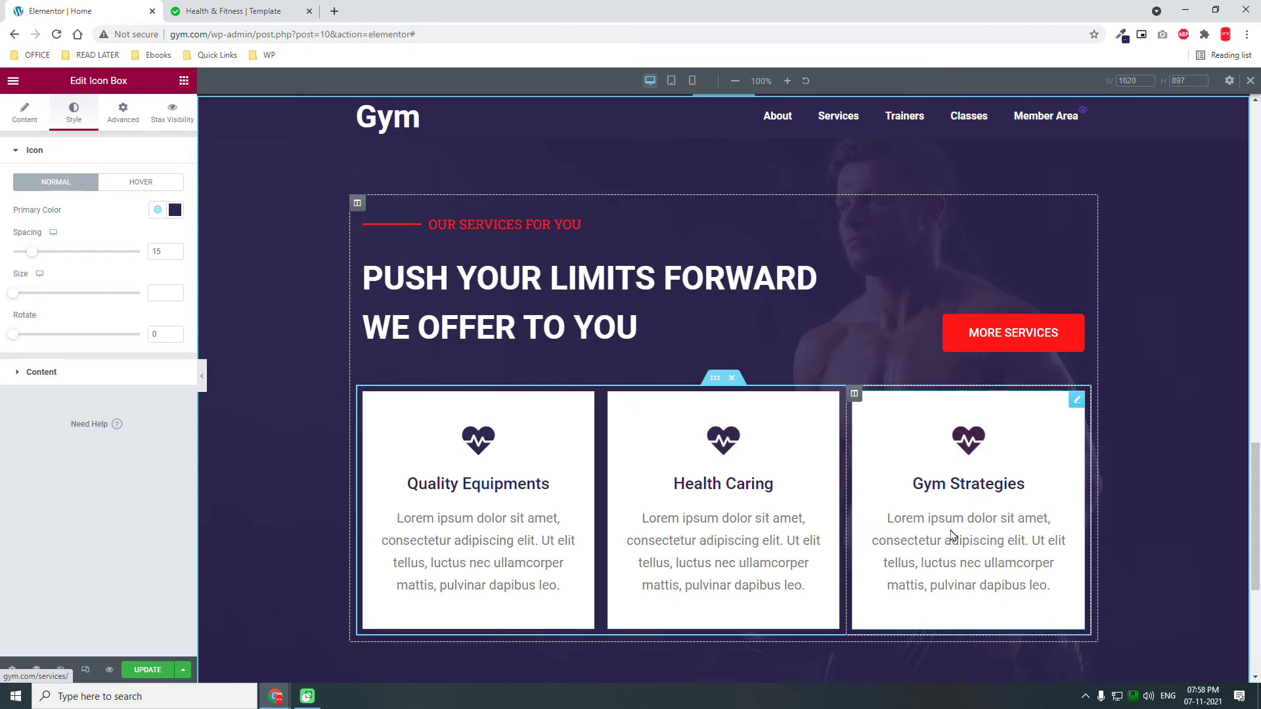
Review the Quality Equipments content styling and preview the services section at full width with the editing panel hidden.
click(109, 374)
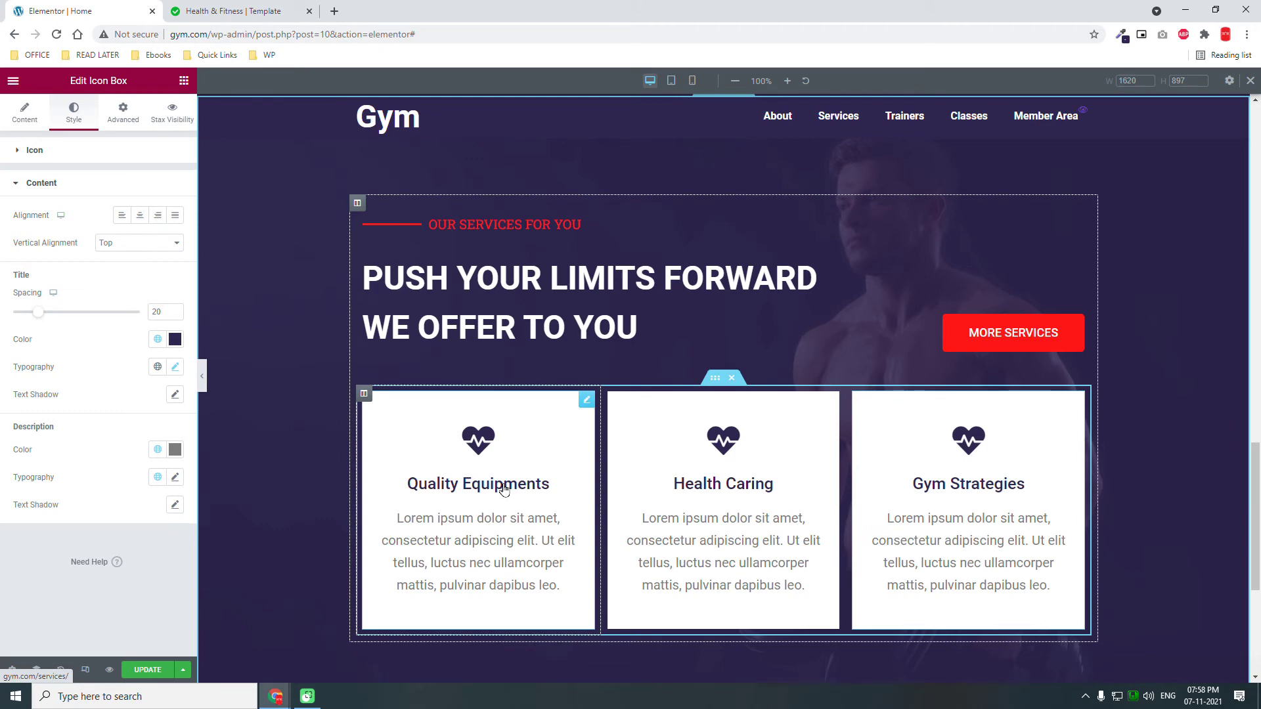
click(203, 382)
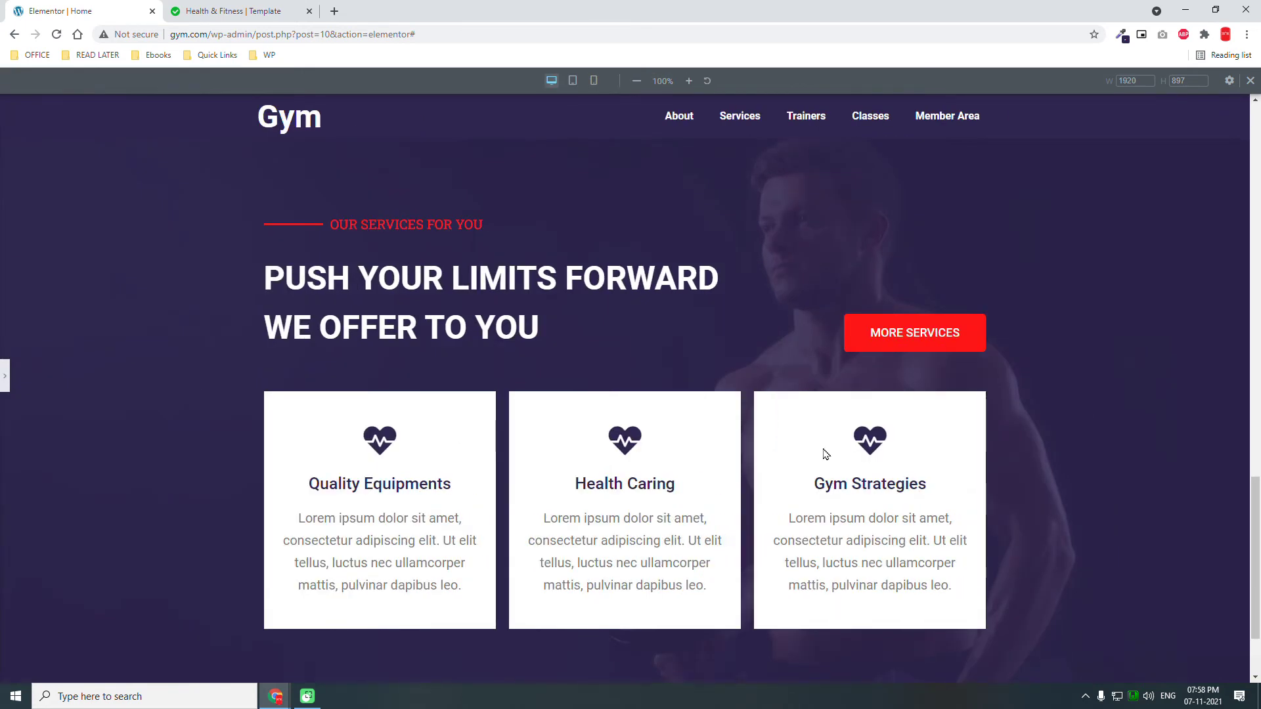
scroll(826, 455, down, 2)
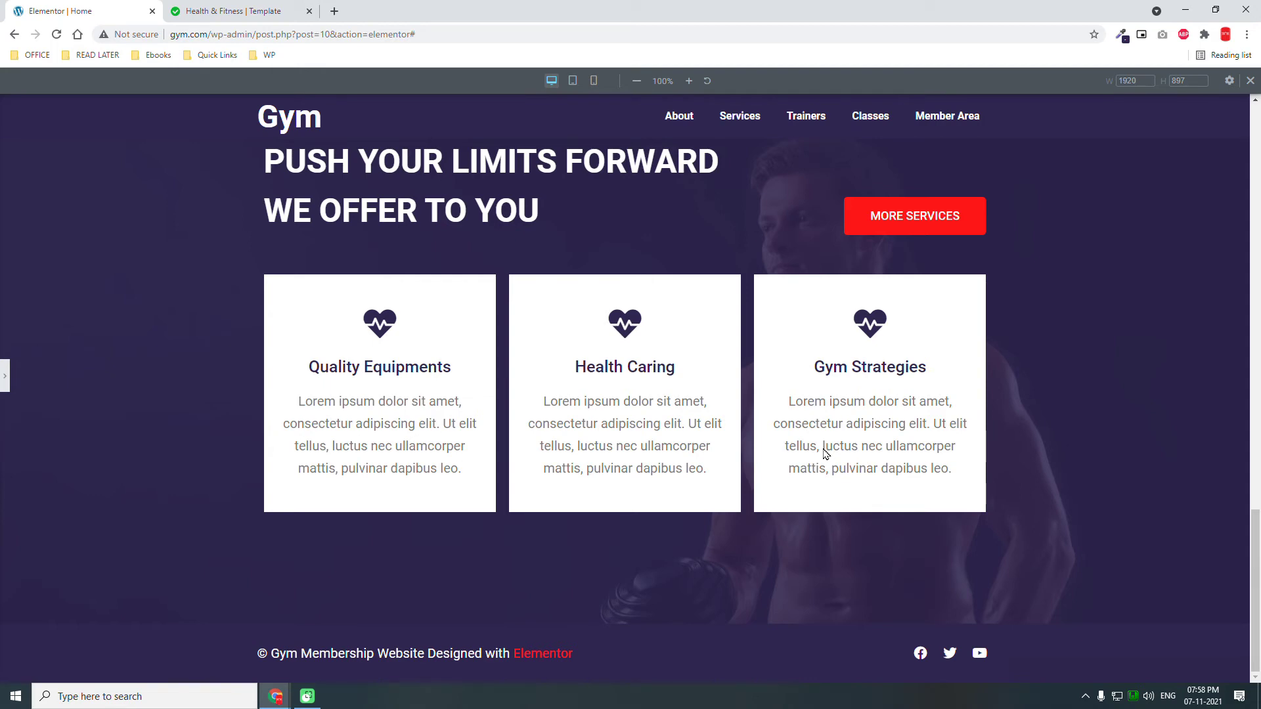
click(4, 386)
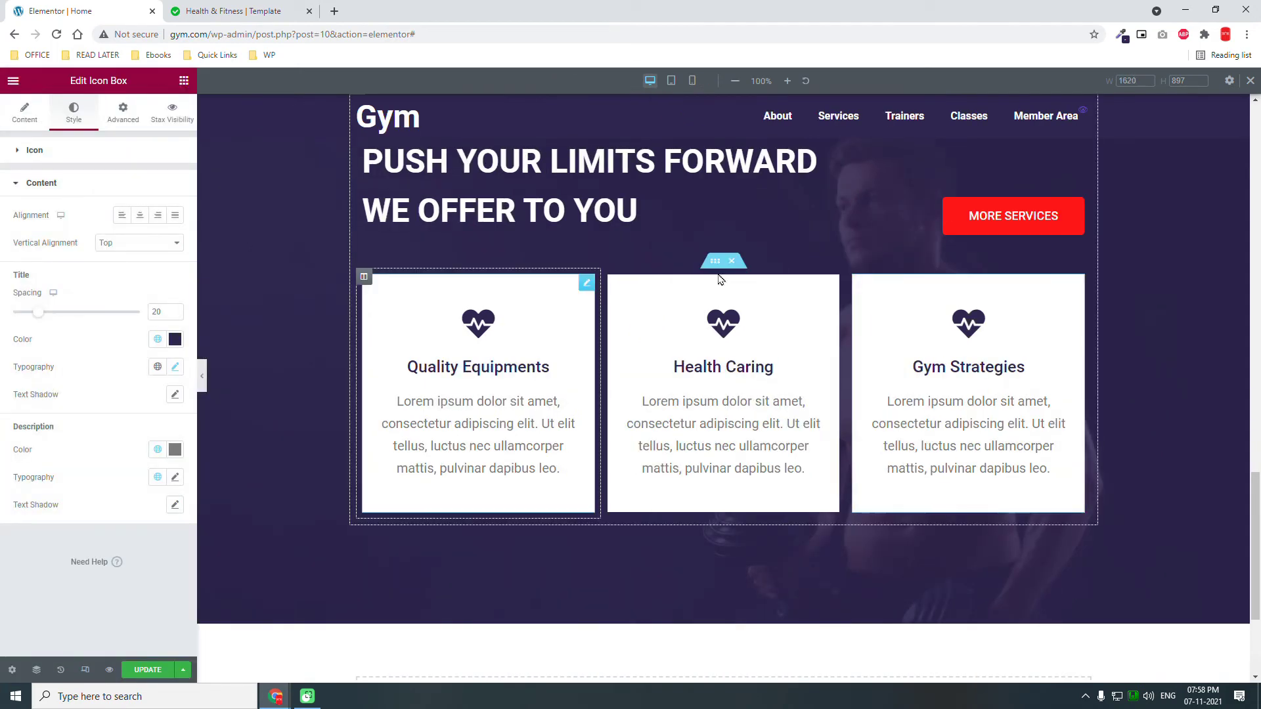
Try the Wider and Wide columns gaps on the inner section holding the three cards, and restore the Default gap.
click(715, 261)
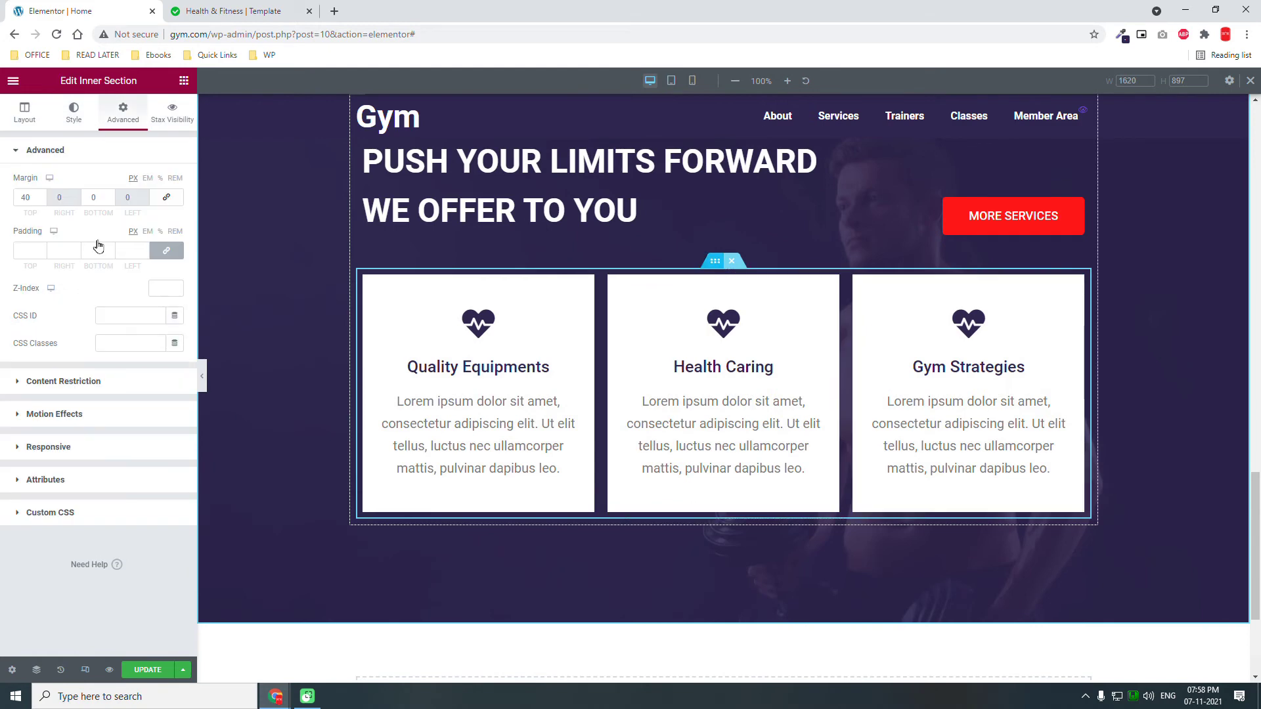
click(25, 110)
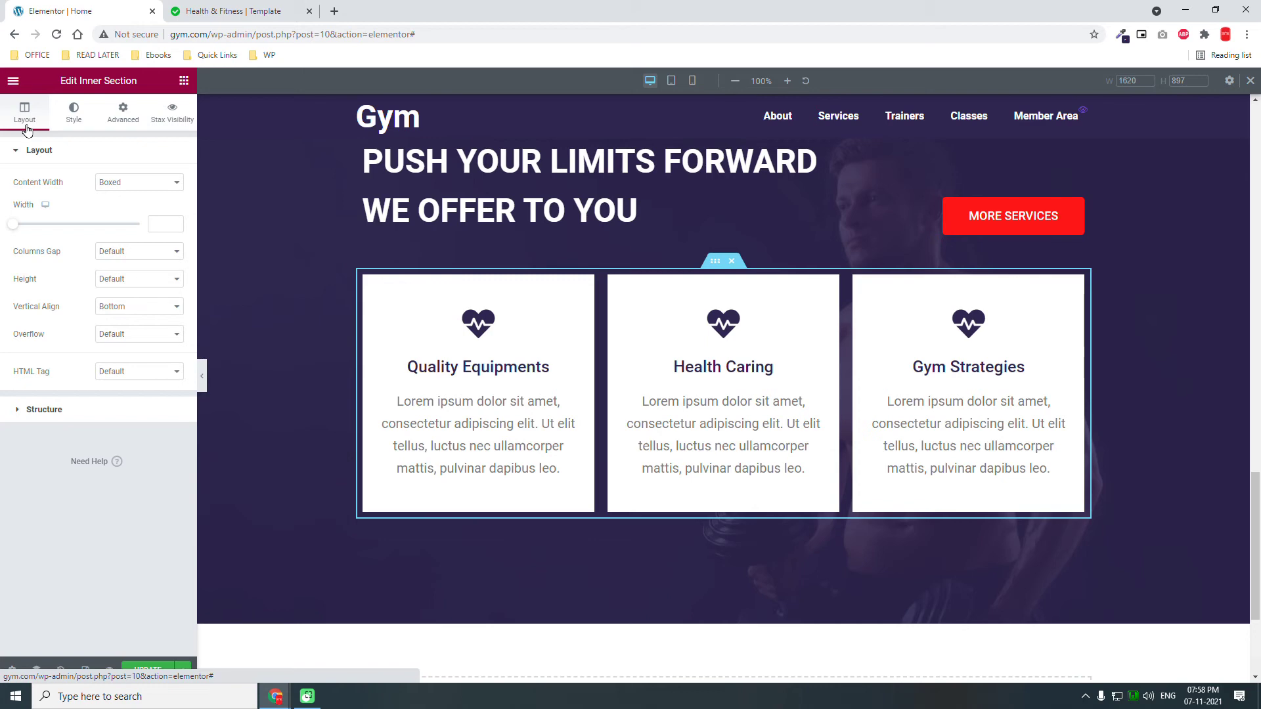
click(140, 255)
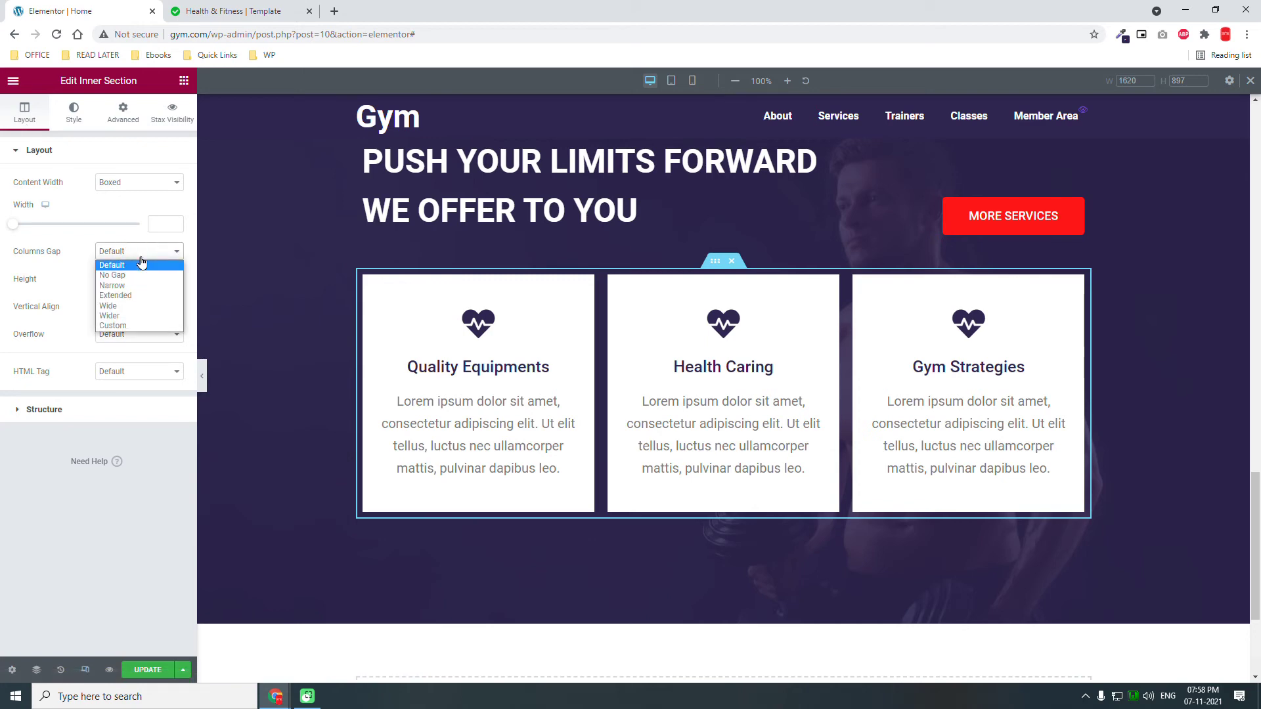
click(131, 320)
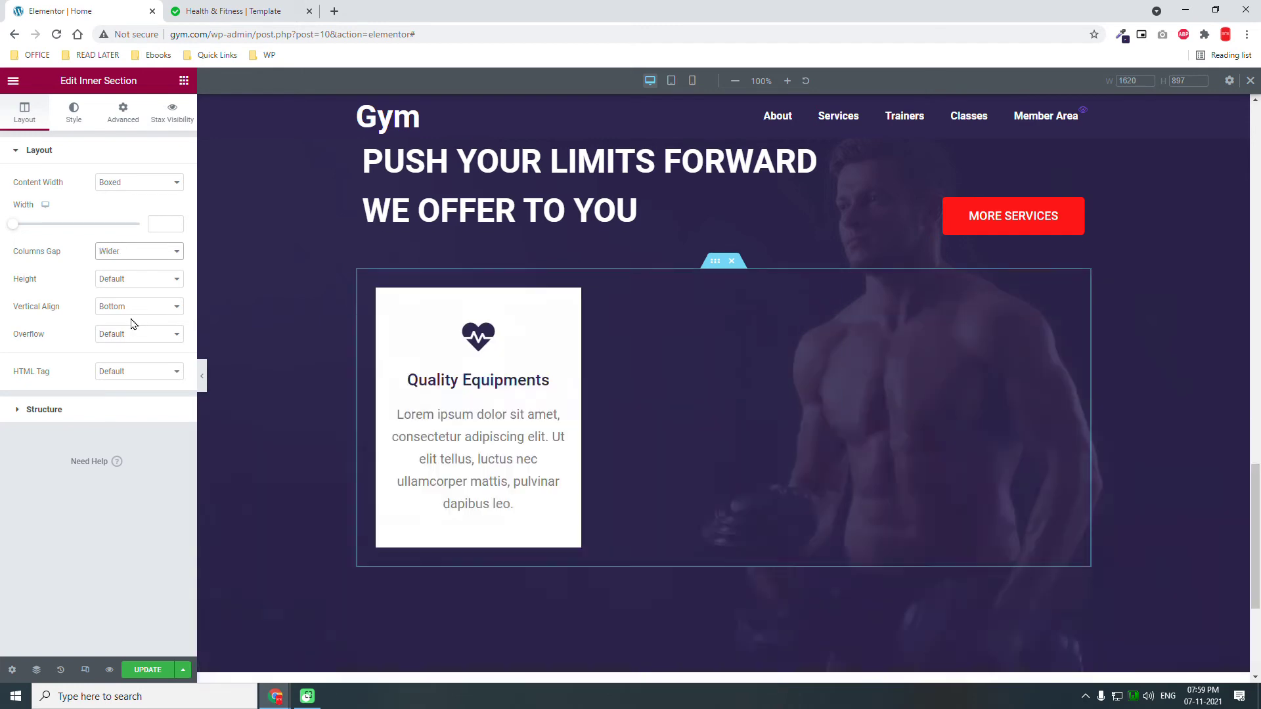
click(131, 254)
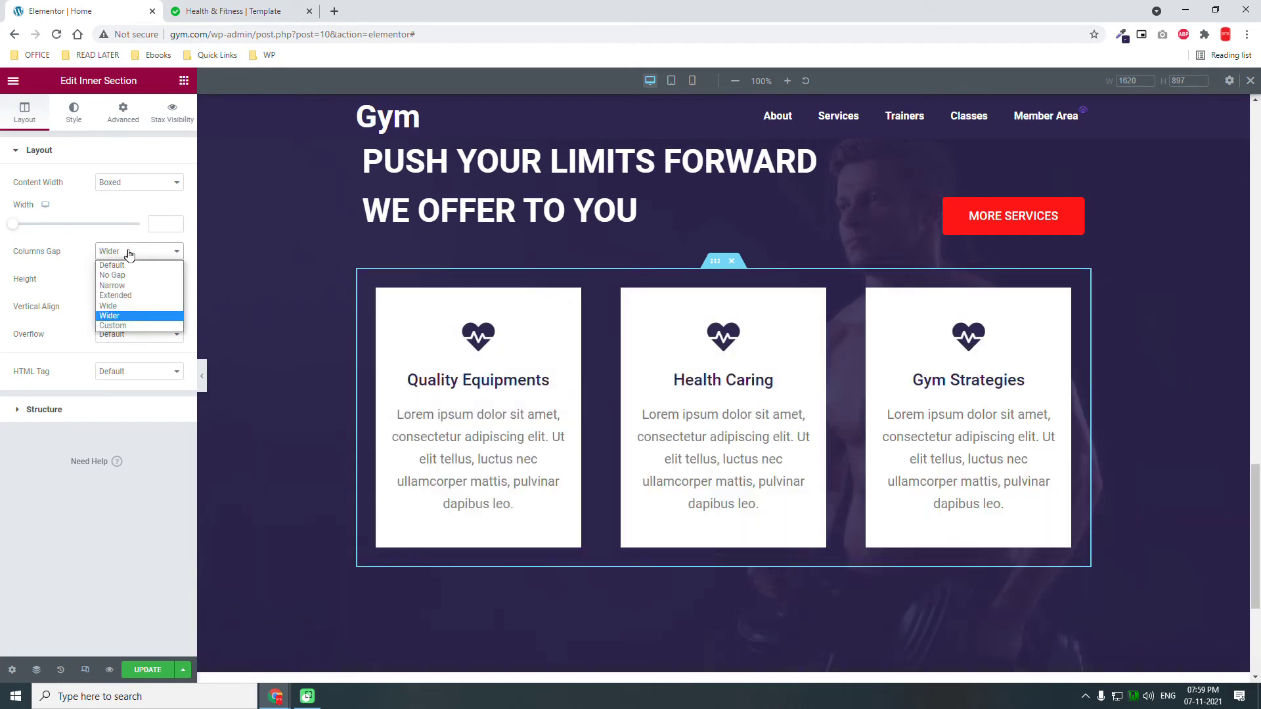
click(134, 309)
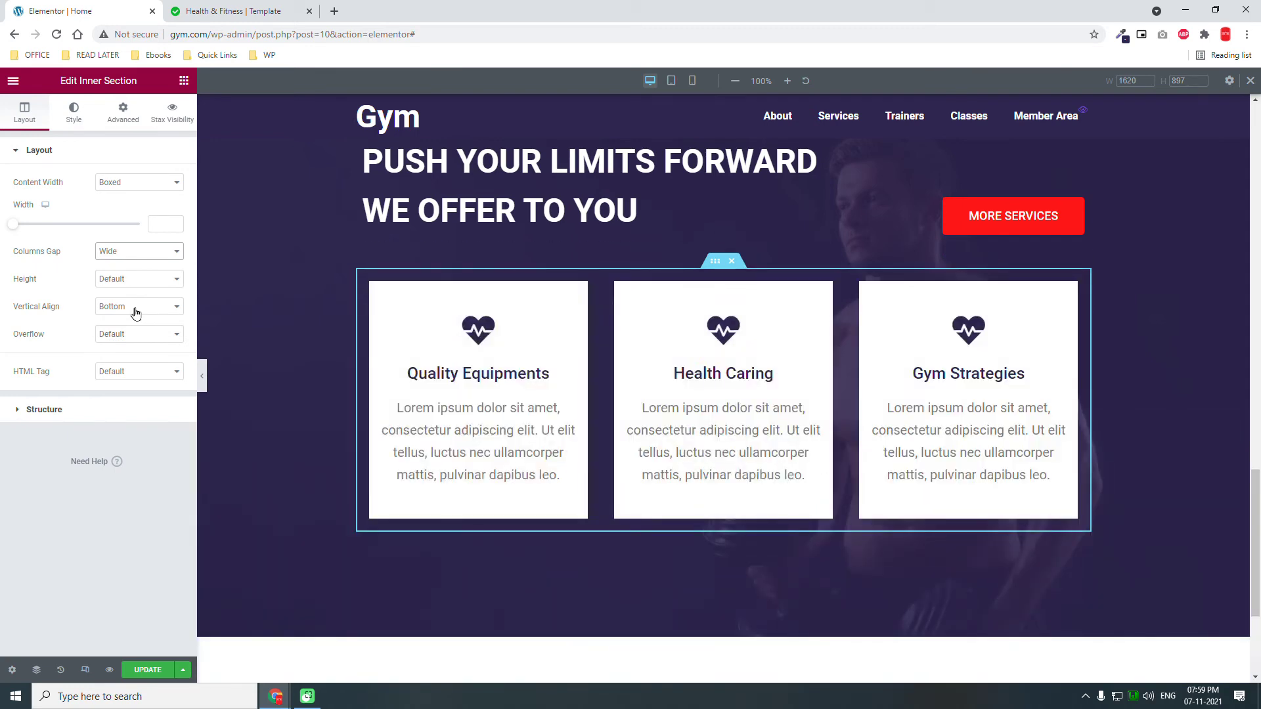
click(140, 251)
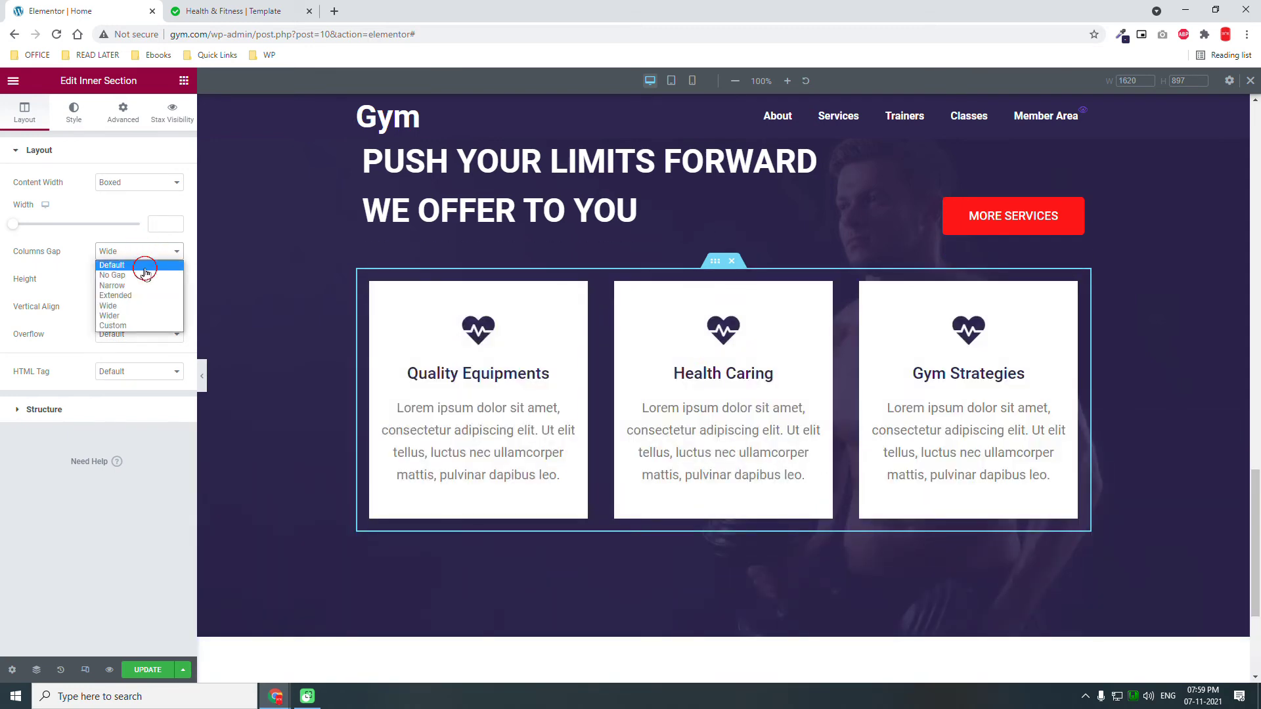
click(145, 274)
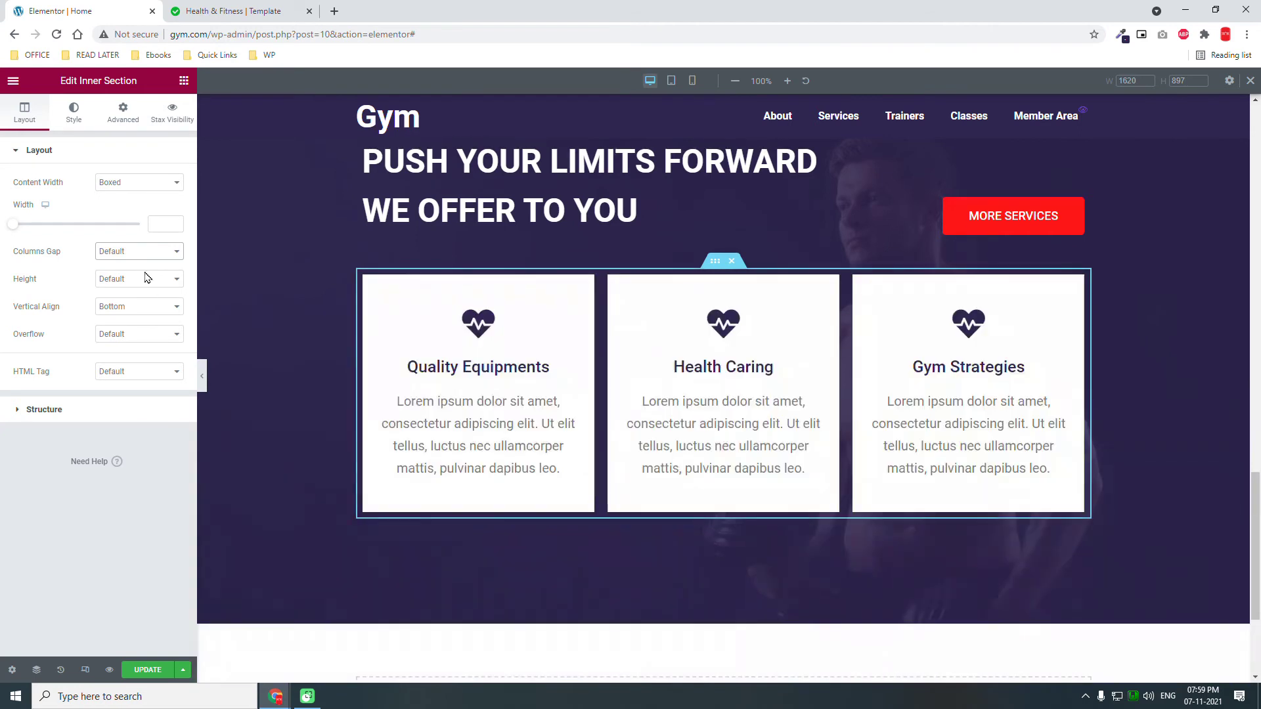
click(142, 372)
click(142, 376)
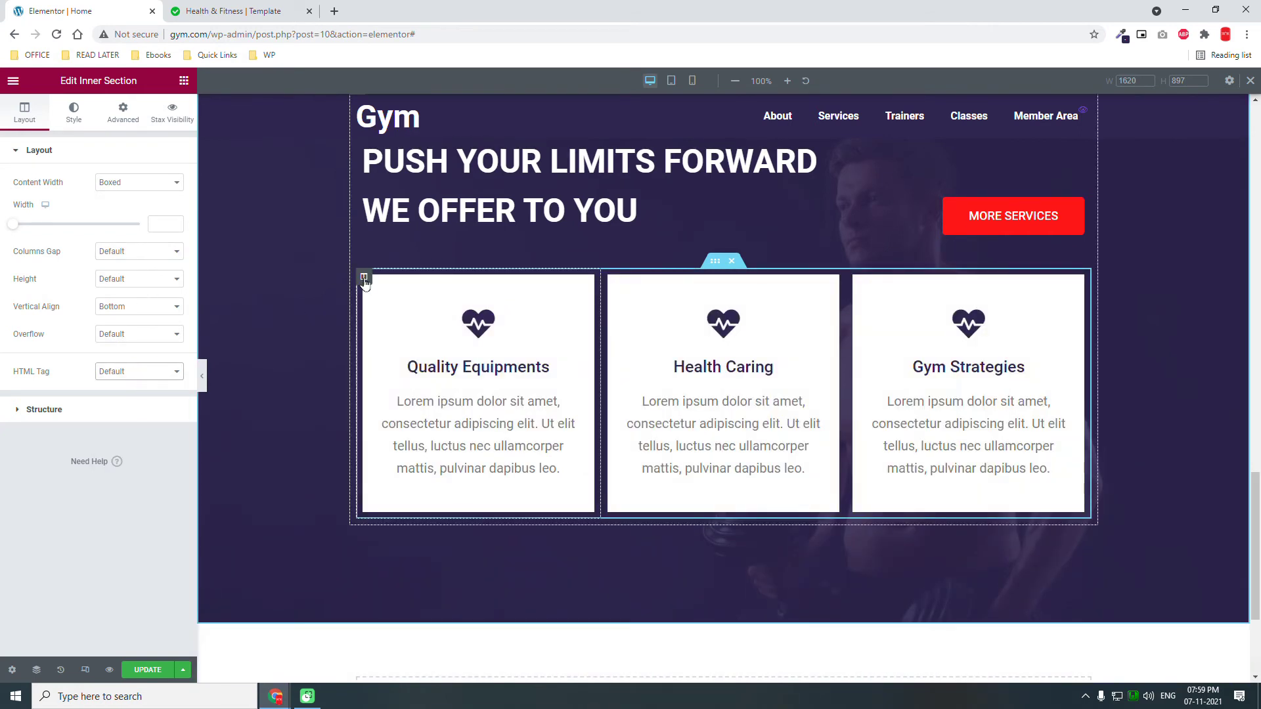
Unlink the margins of the Quality Equipments column and set its right margin to 10 px.
click(364, 278)
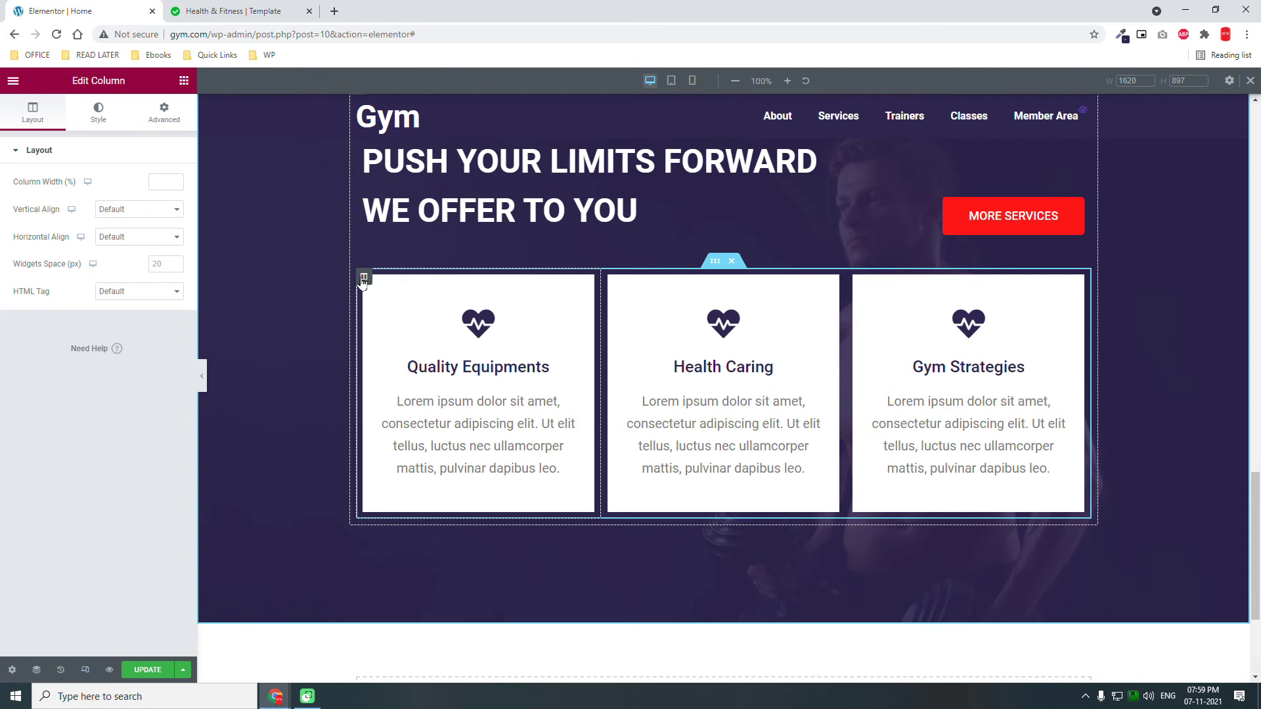
click(169, 264)
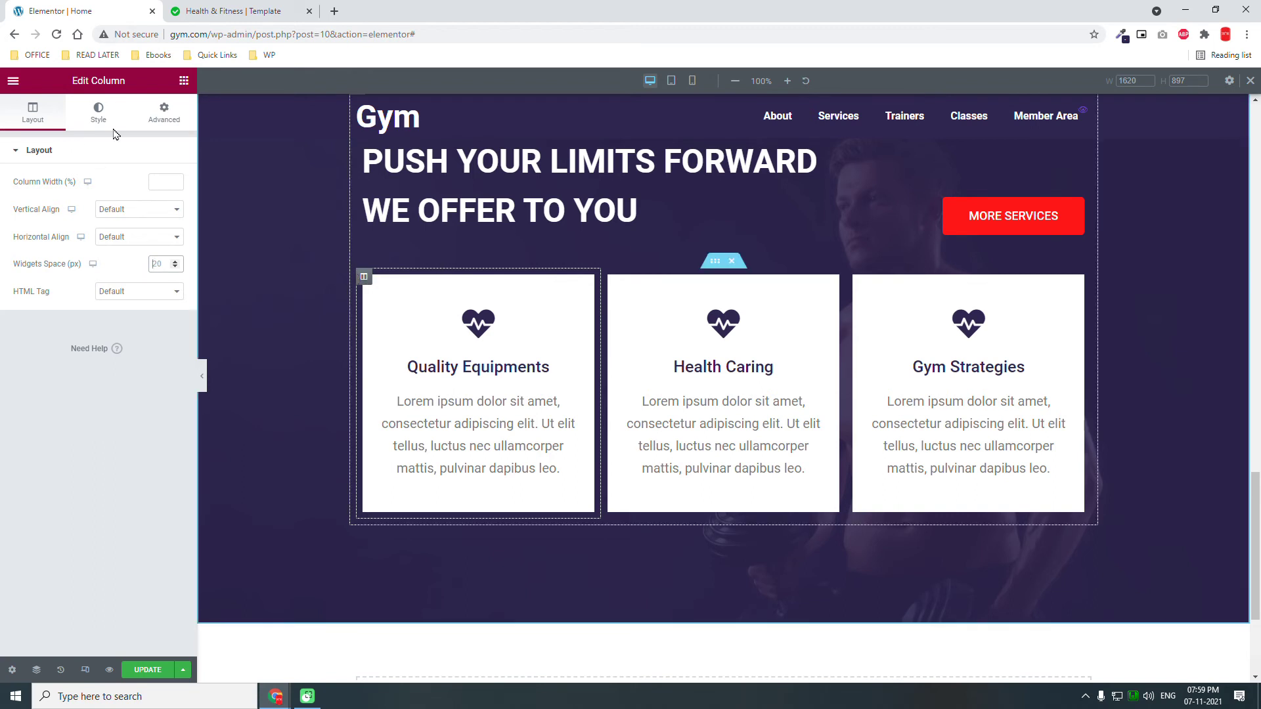
click(148, 123)
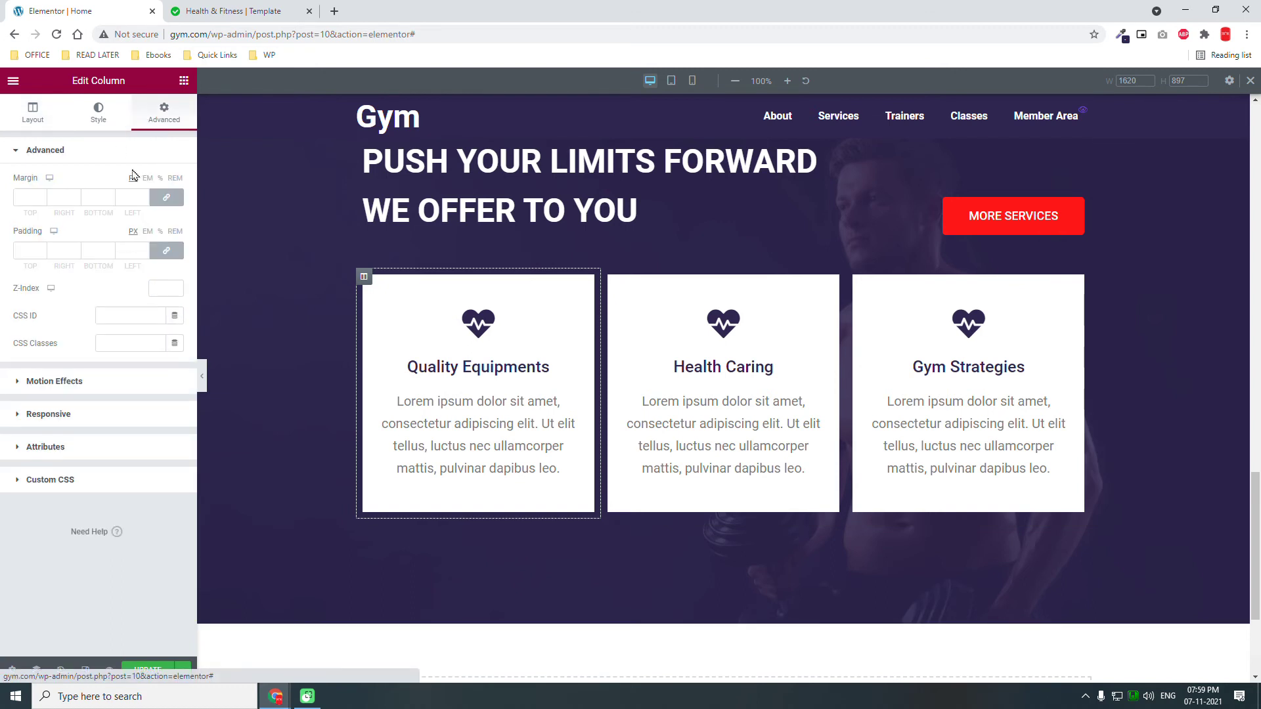
click(167, 197)
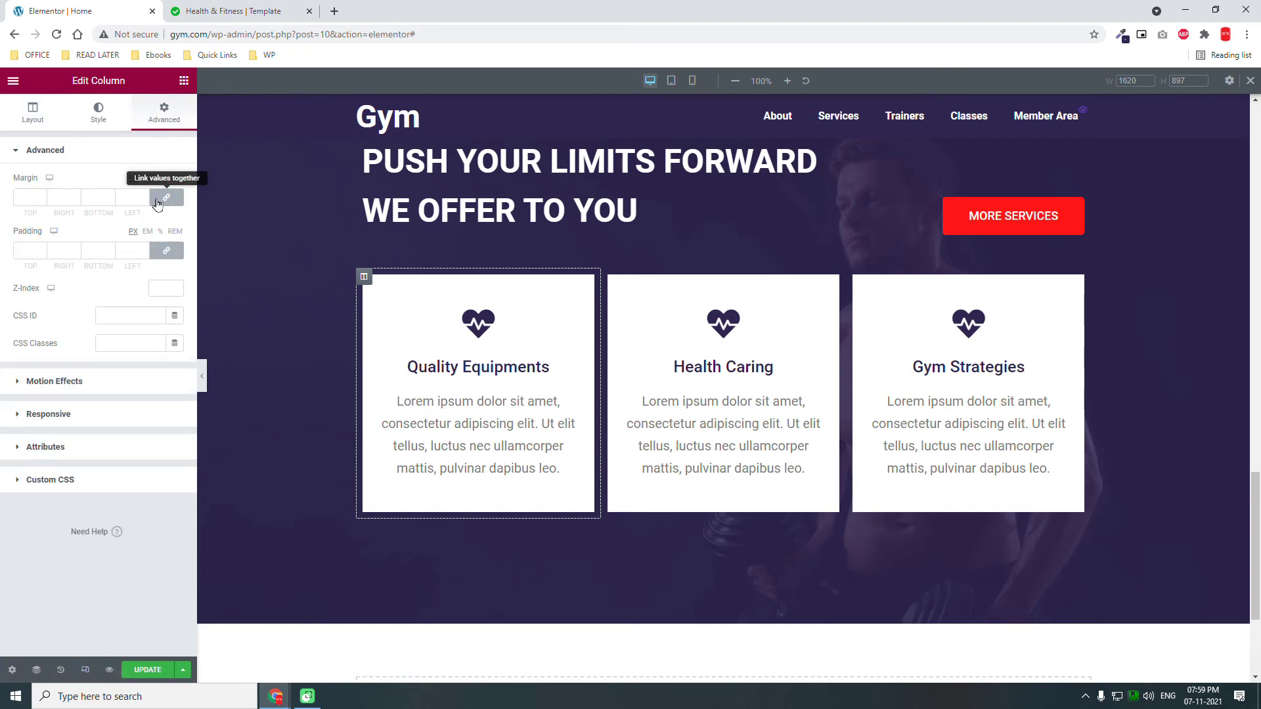
double_click(59, 197)
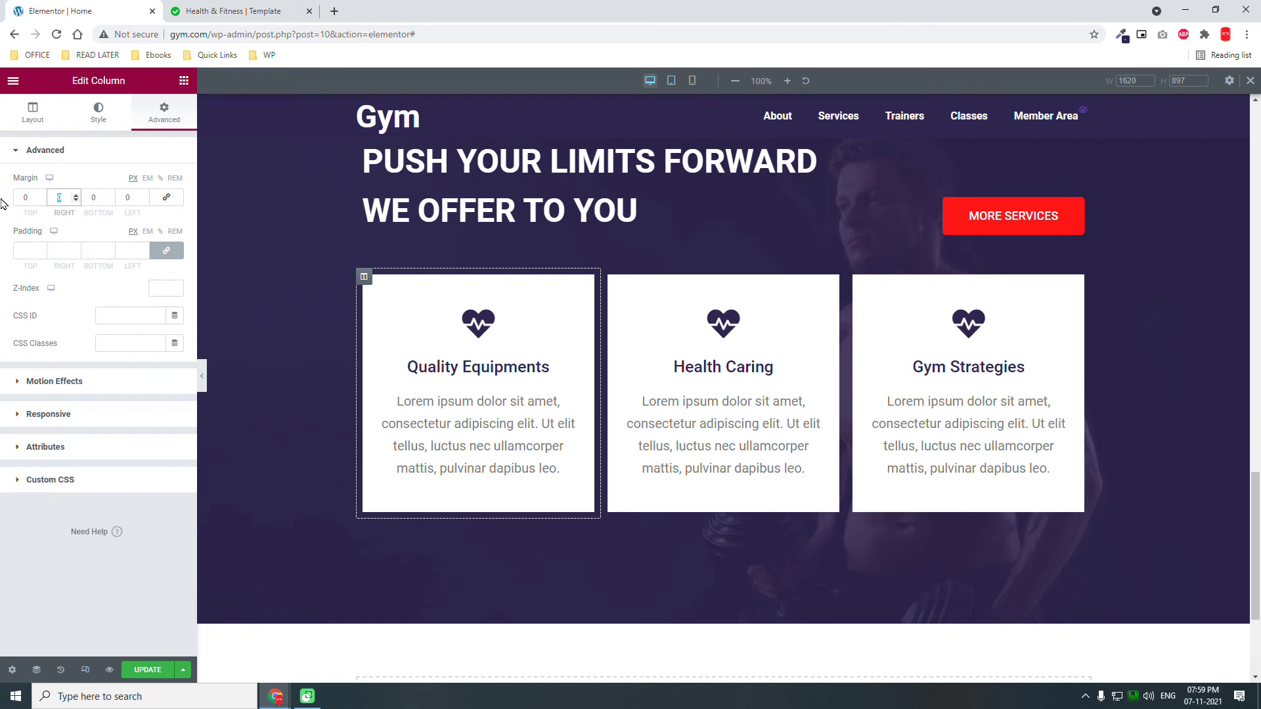
text(10)
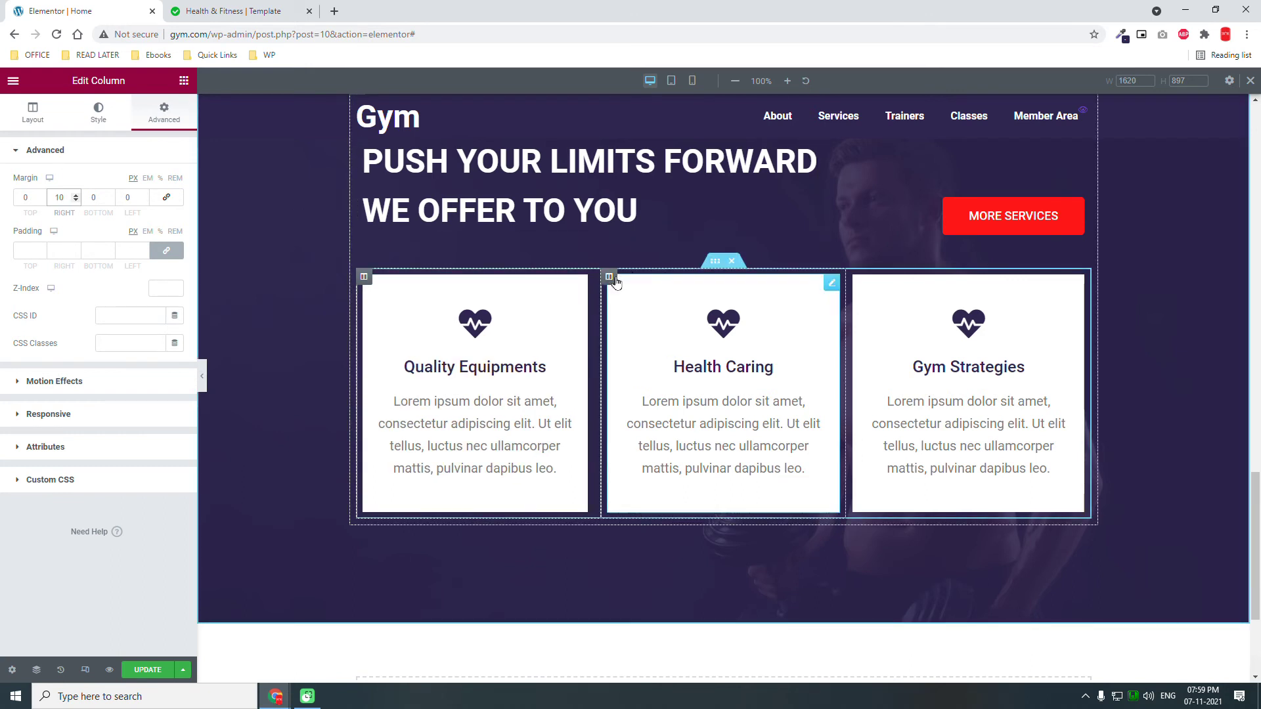
Unlink the margins of the Health Caring column and set its left and right margins to 5 px.
click(610, 278)
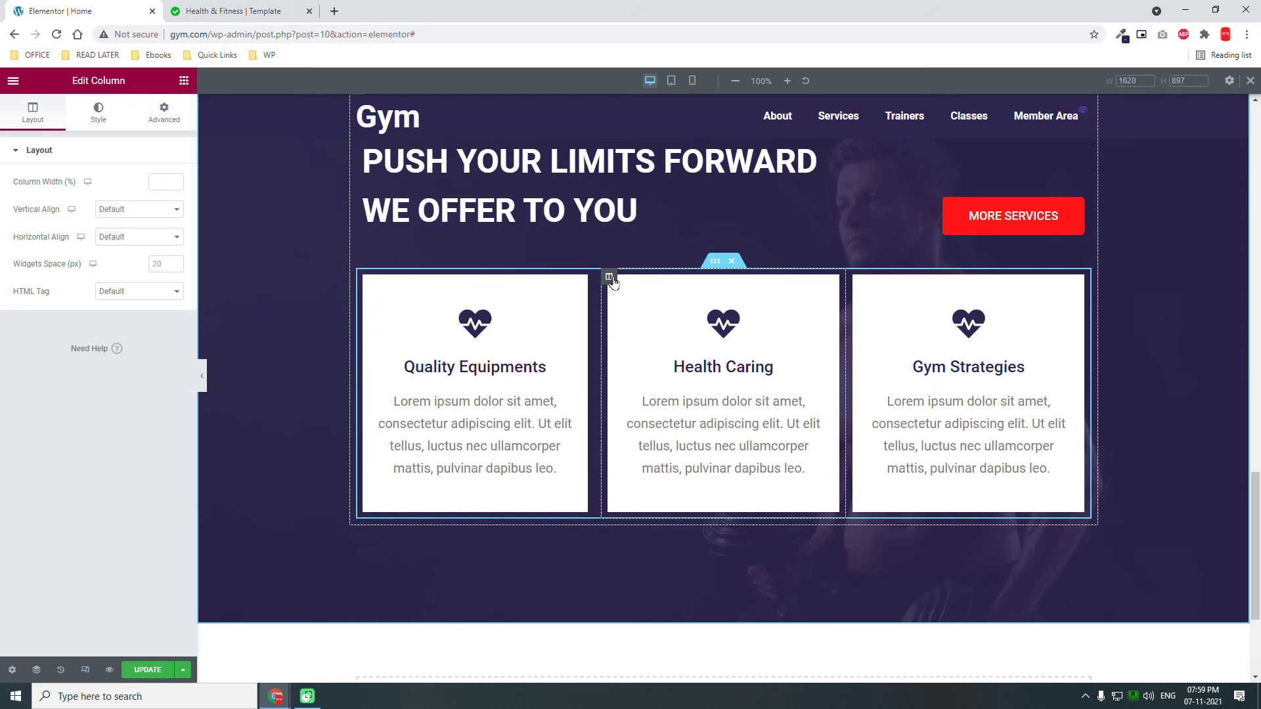
click(167, 126)
click(166, 197)
click(130, 197)
text(5)
click(63, 196)
text(5)
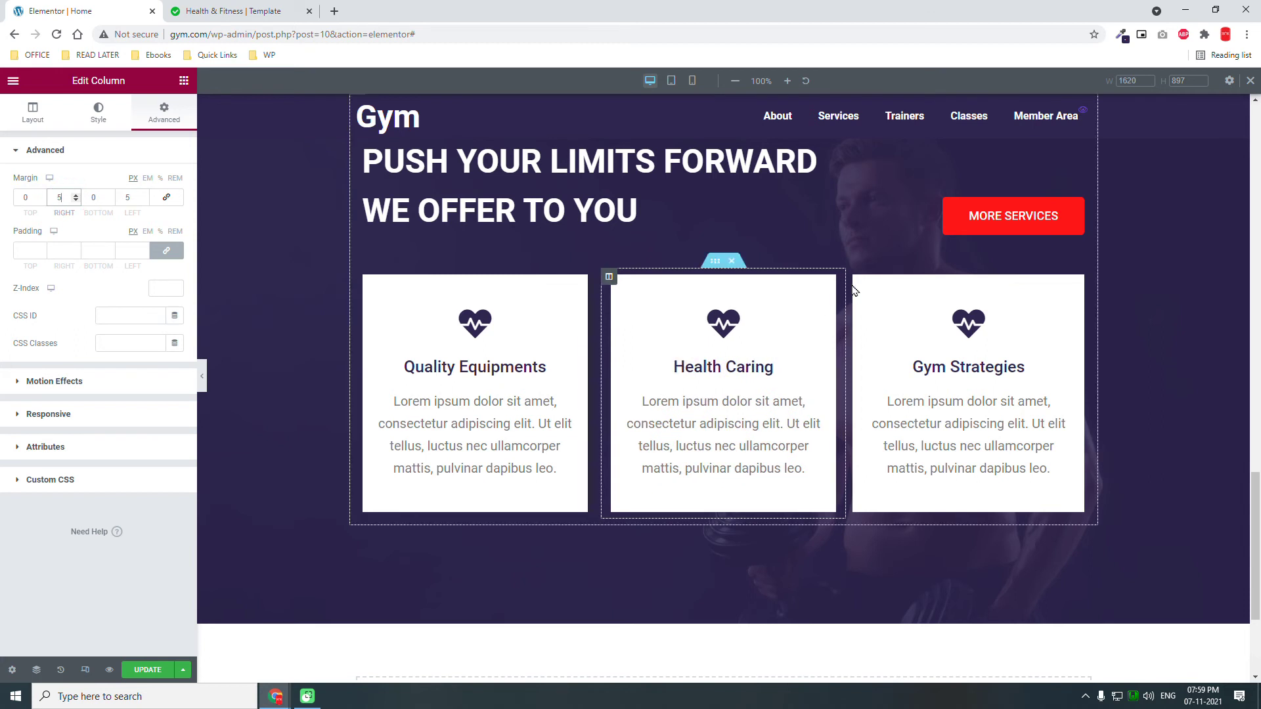
Unlink the margins of the Gym Strategies column and set its left margin to 10 px.
click(855, 278)
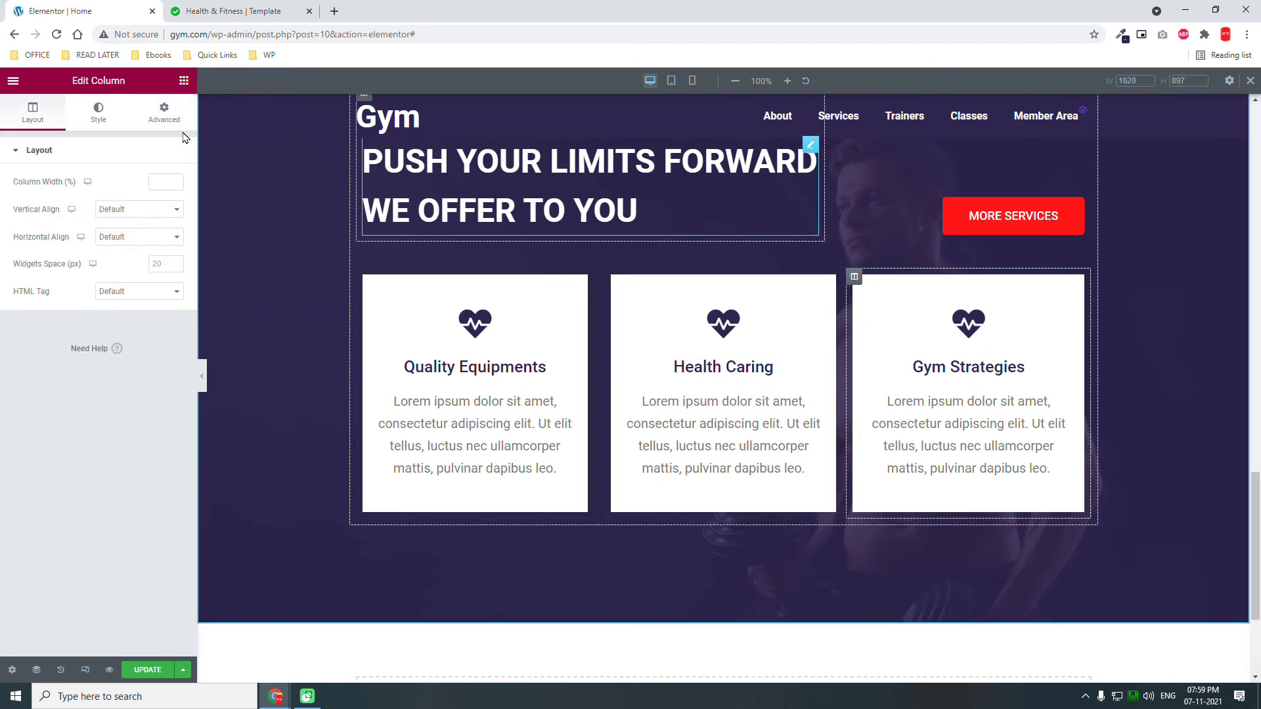
click(164, 111)
click(166, 197)
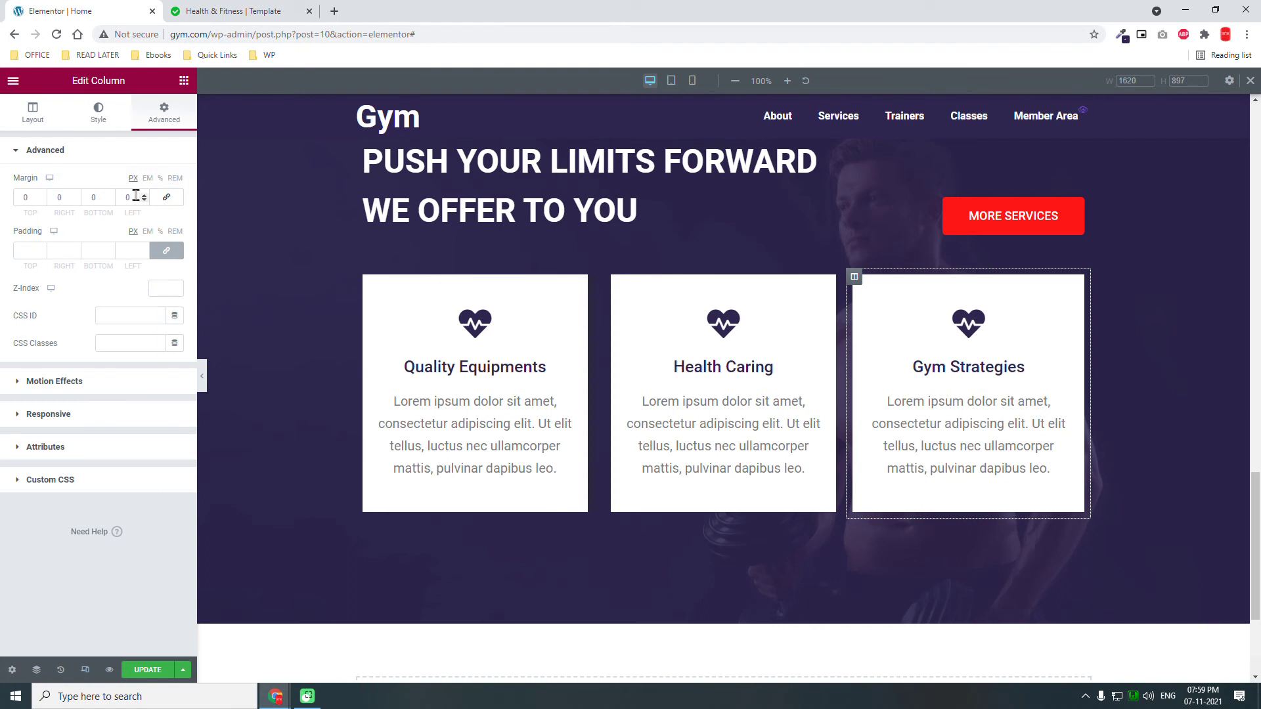
text(10)
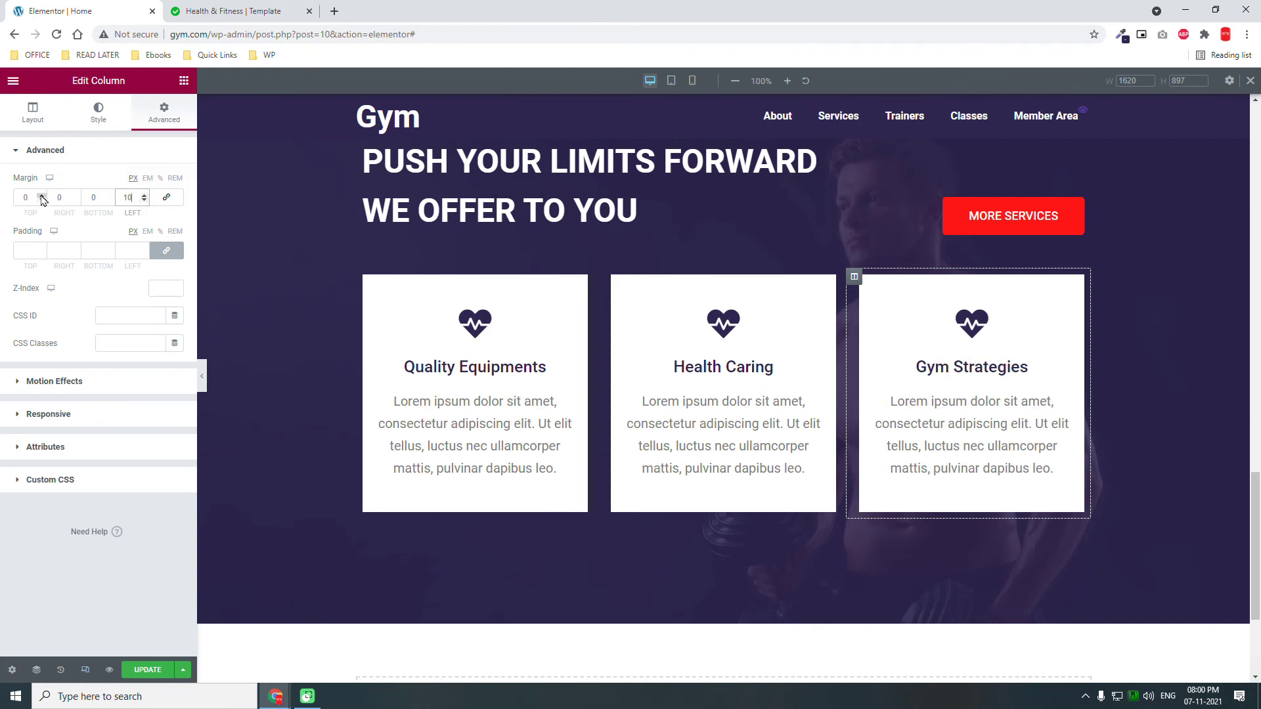
Preview the services section at full width with the editing panel hidden to check the card spacing, and restore the panel.
click(204, 379)
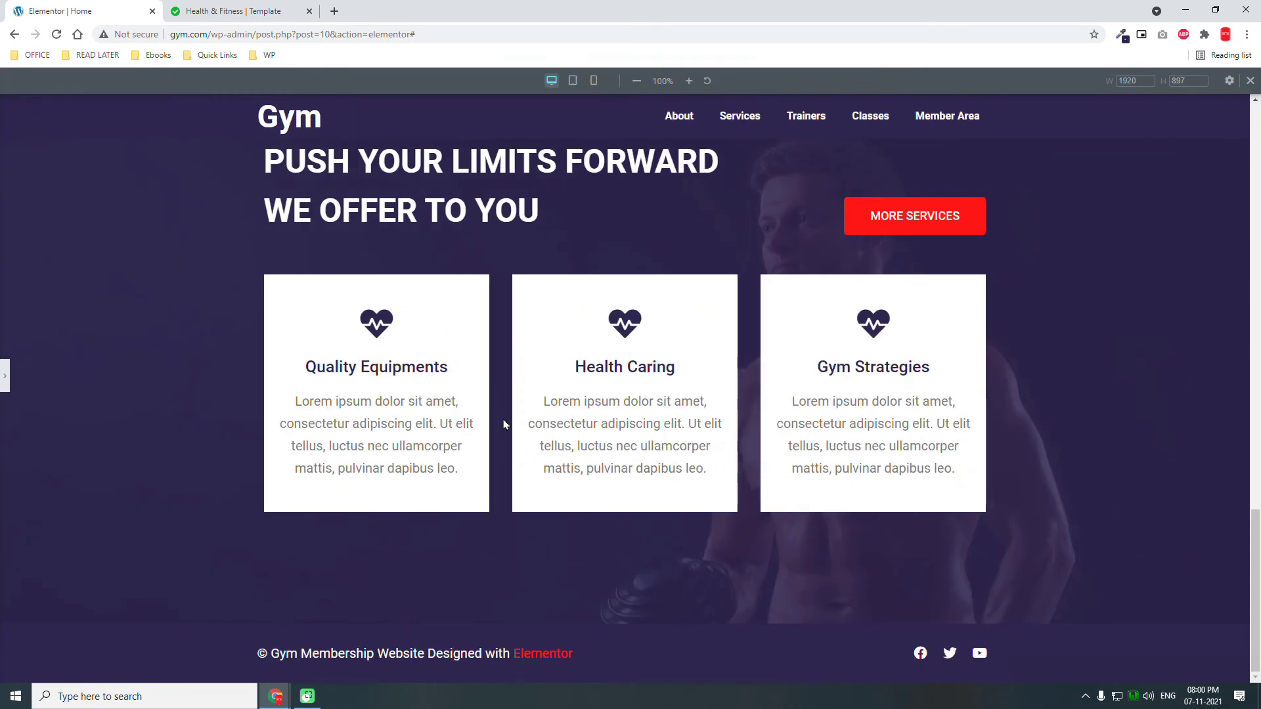
scroll(507, 452, up, 3)
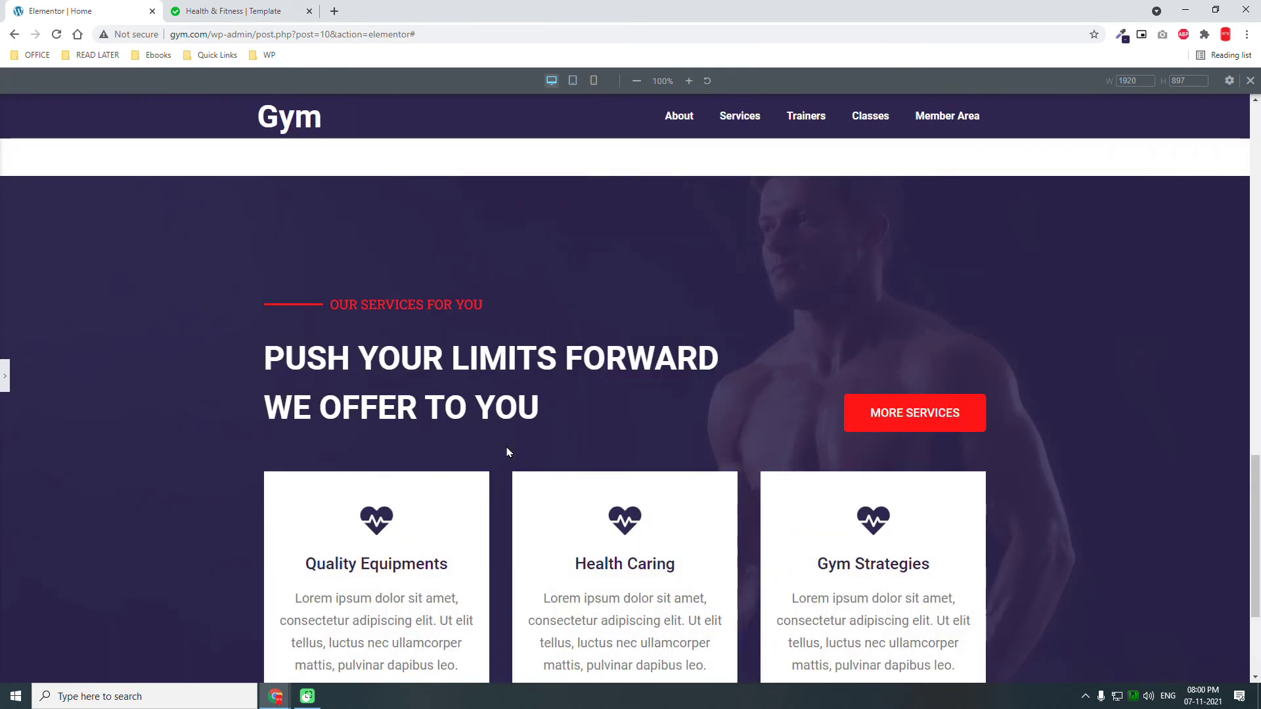
scroll(507, 452, down, 2)
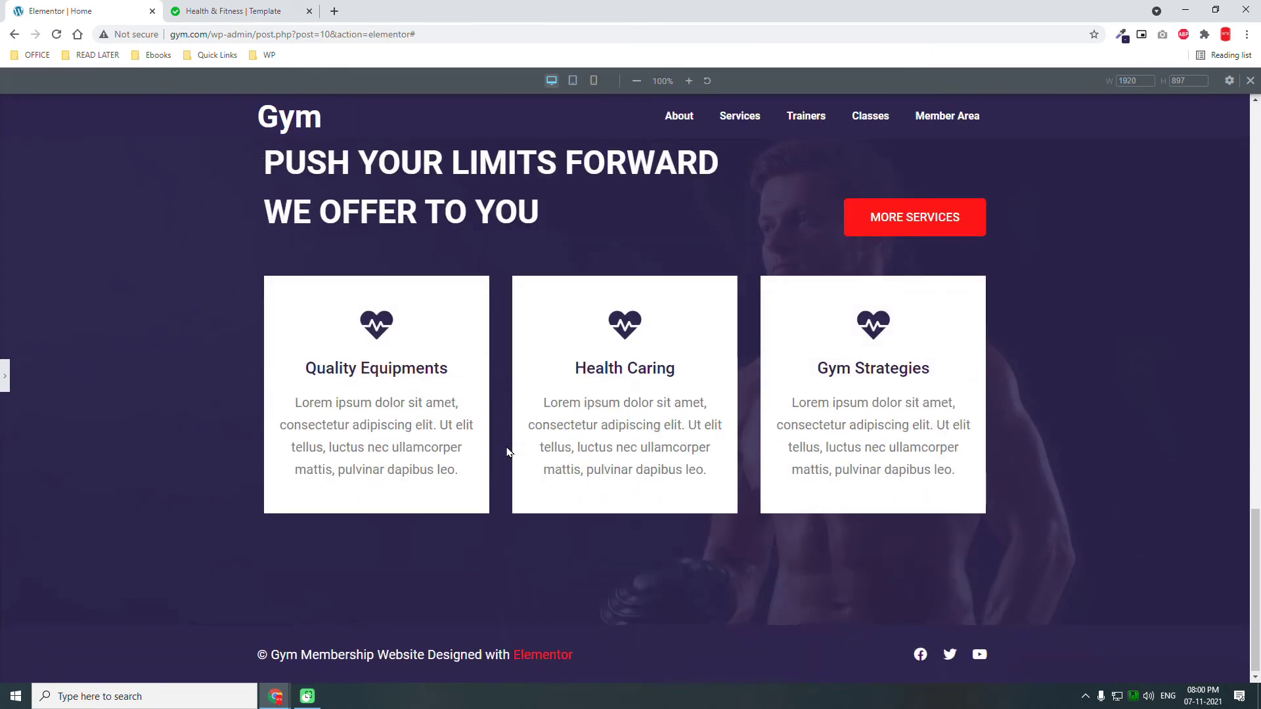
scroll(507, 452, up, 2)
scroll(507, 452, down, 3)
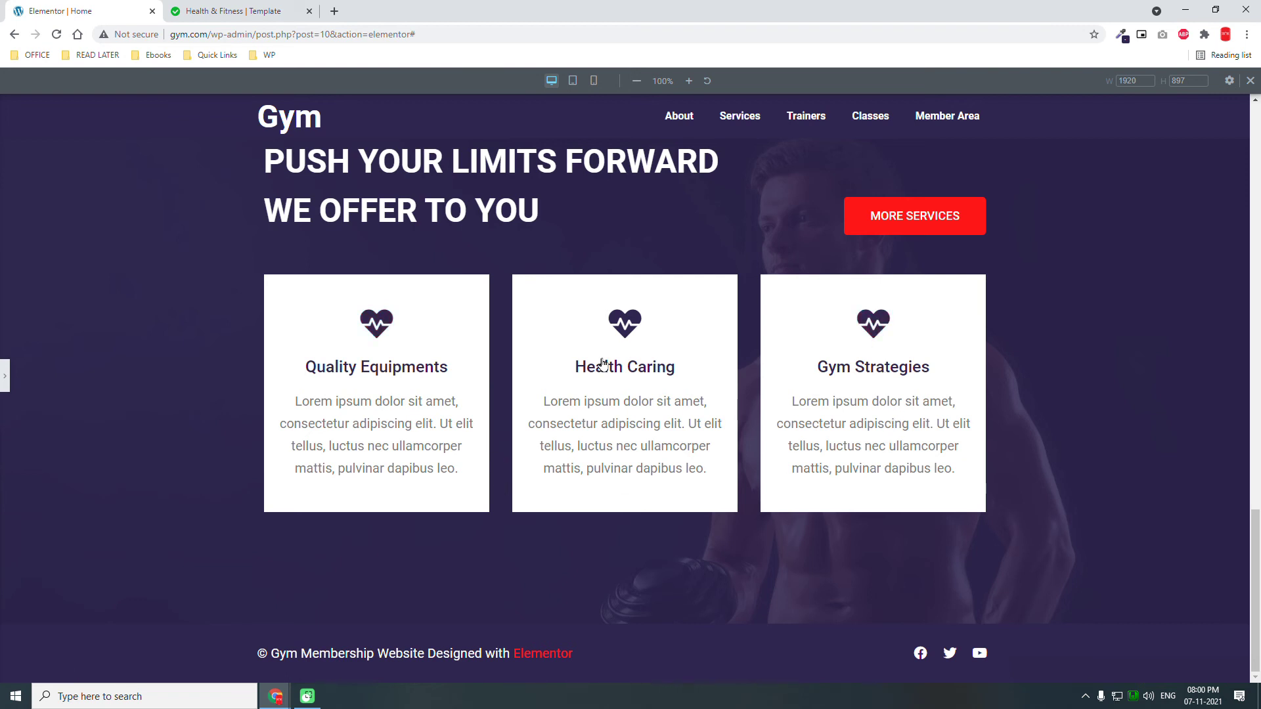
click(5, 386)
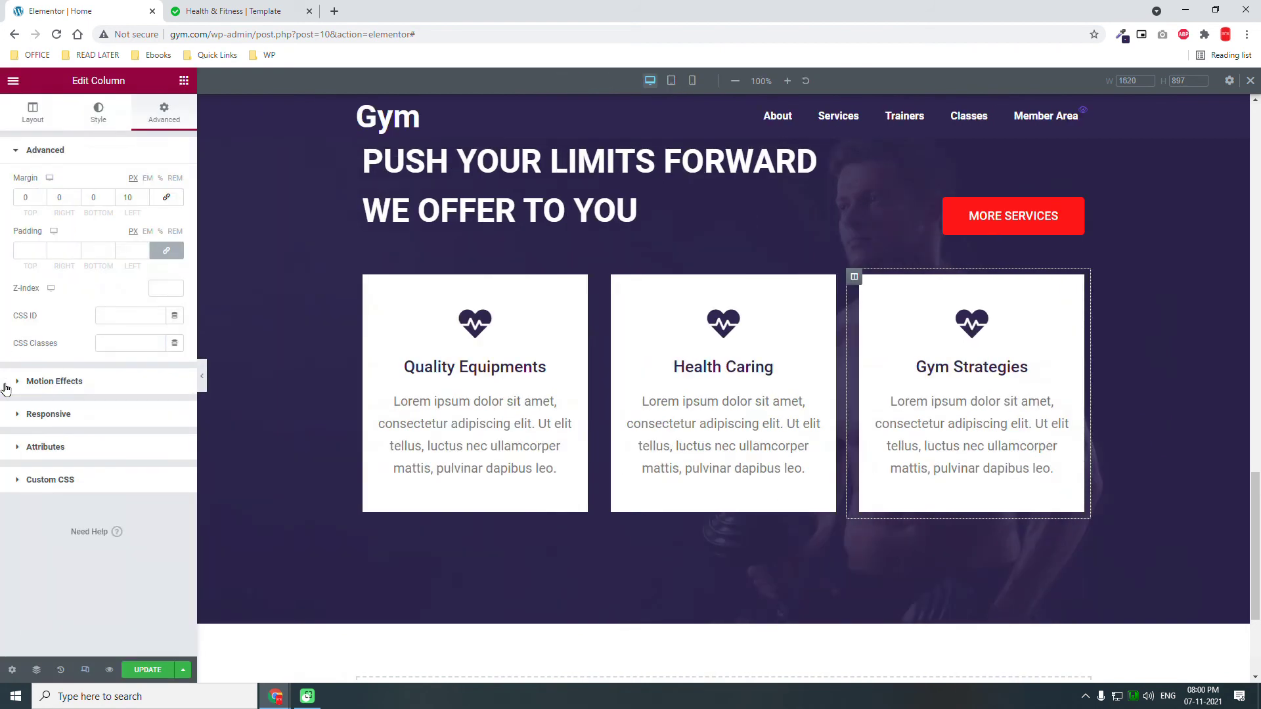
Switch to the mobile view and examine how the services heading, button and three cards are laid out.
click(693, 82)
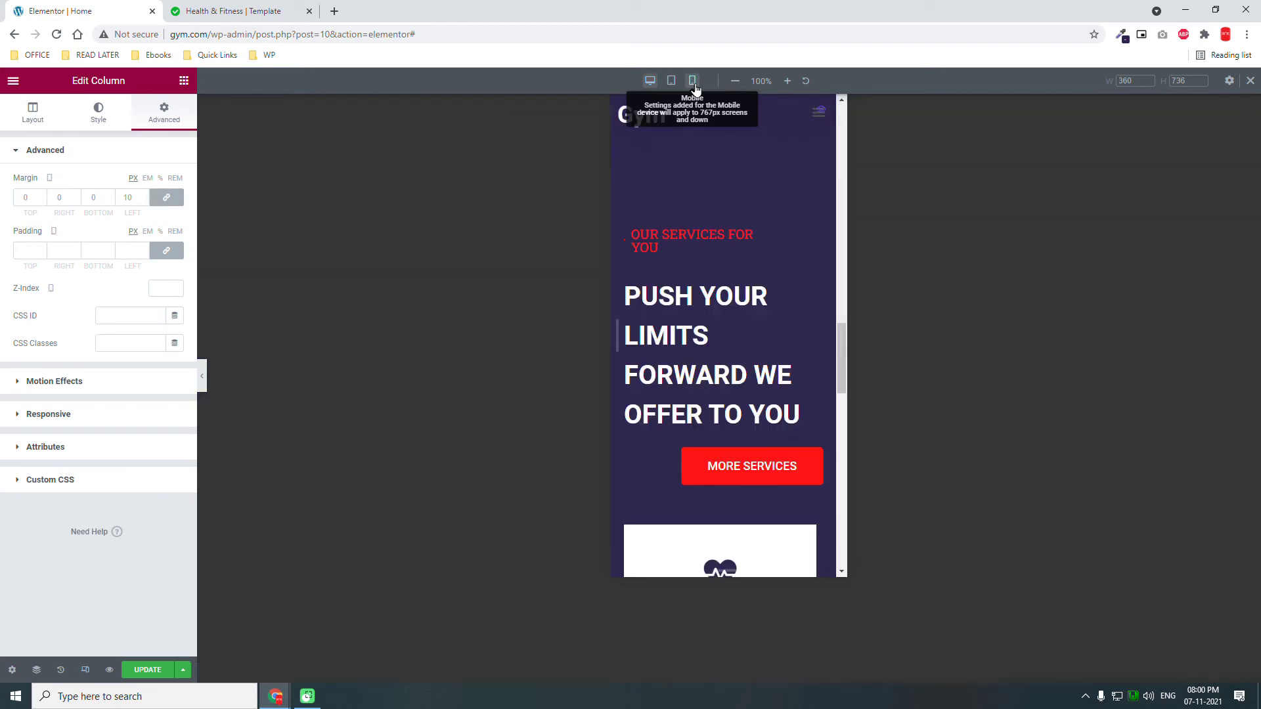
scroll(747, 283, up, 5)
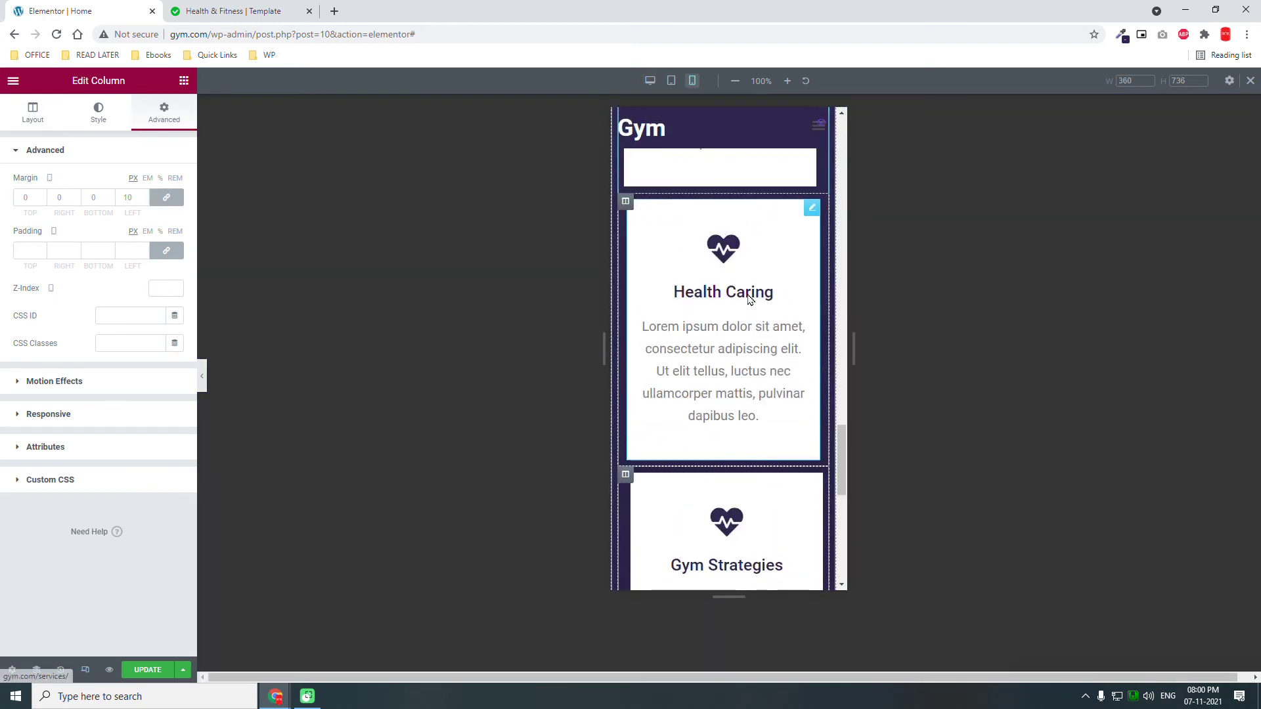
scroll(833, 335, up, 2)
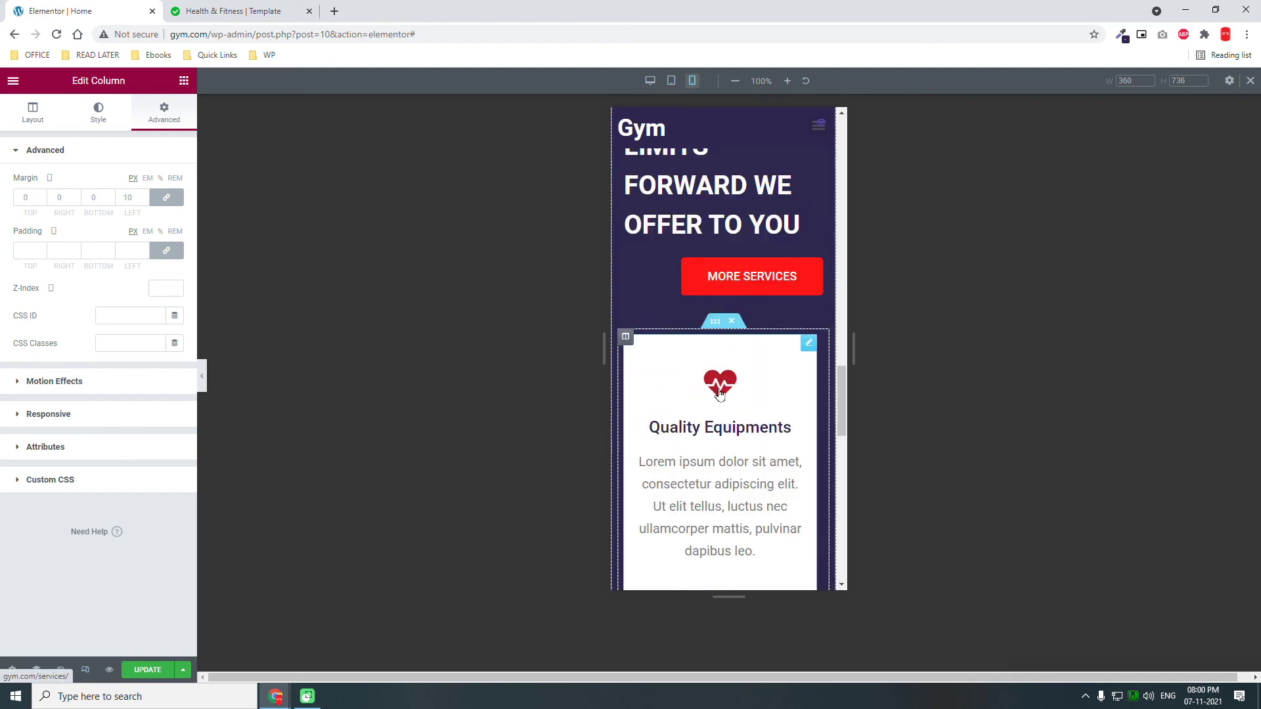
scroll(664, 394, up, 1)
scroll(697, 390, up, 2)
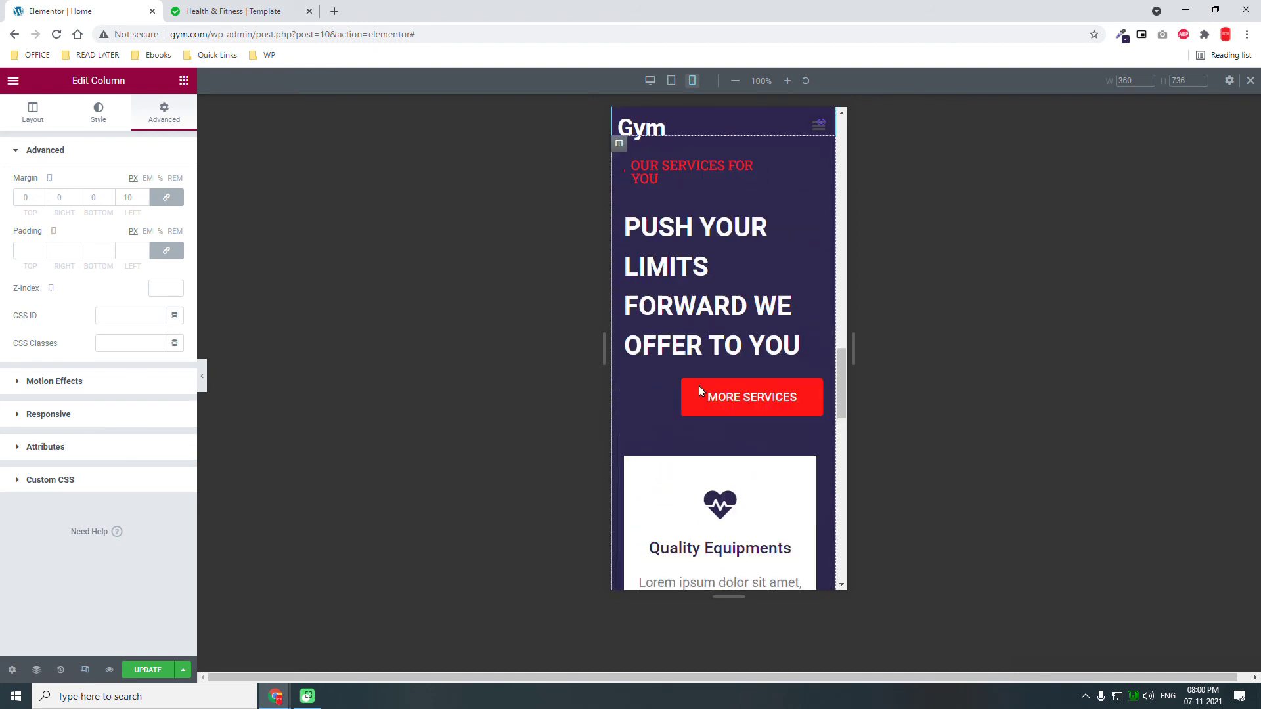
scroll(657, 460, down, 2)
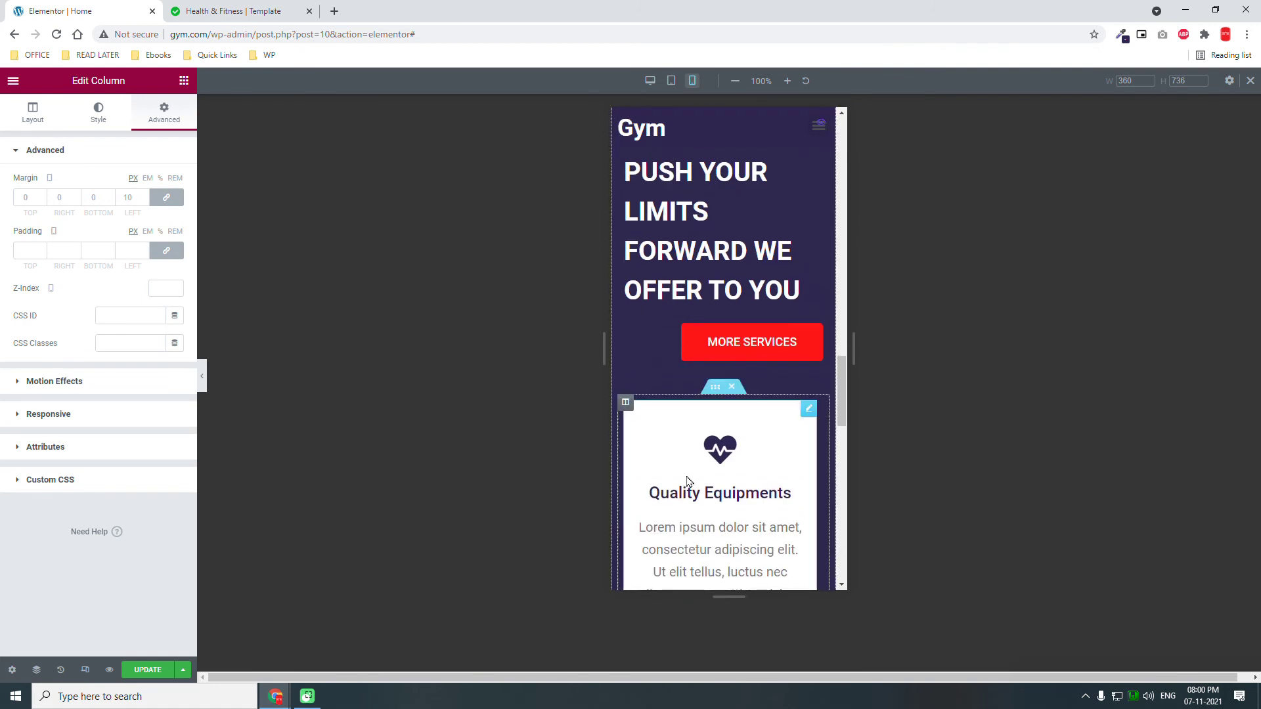
scroll(707, 482, down, 2)
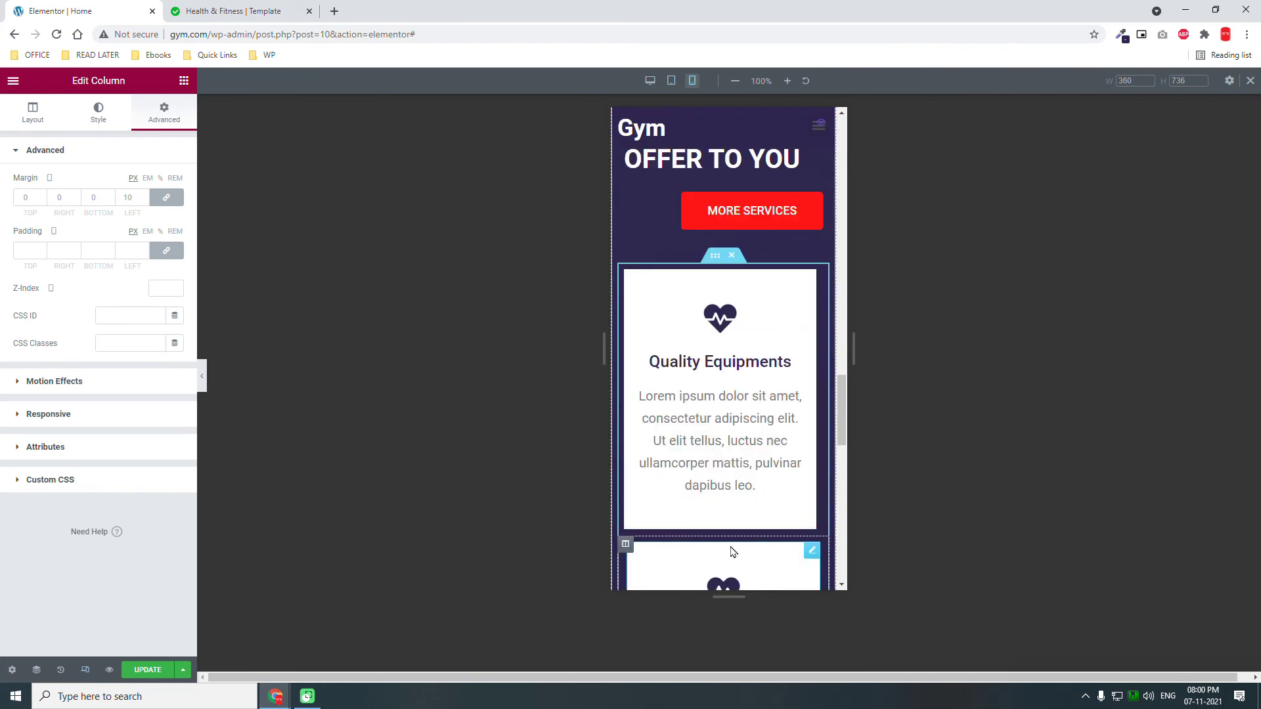
scroll(743, 549, up, 3)
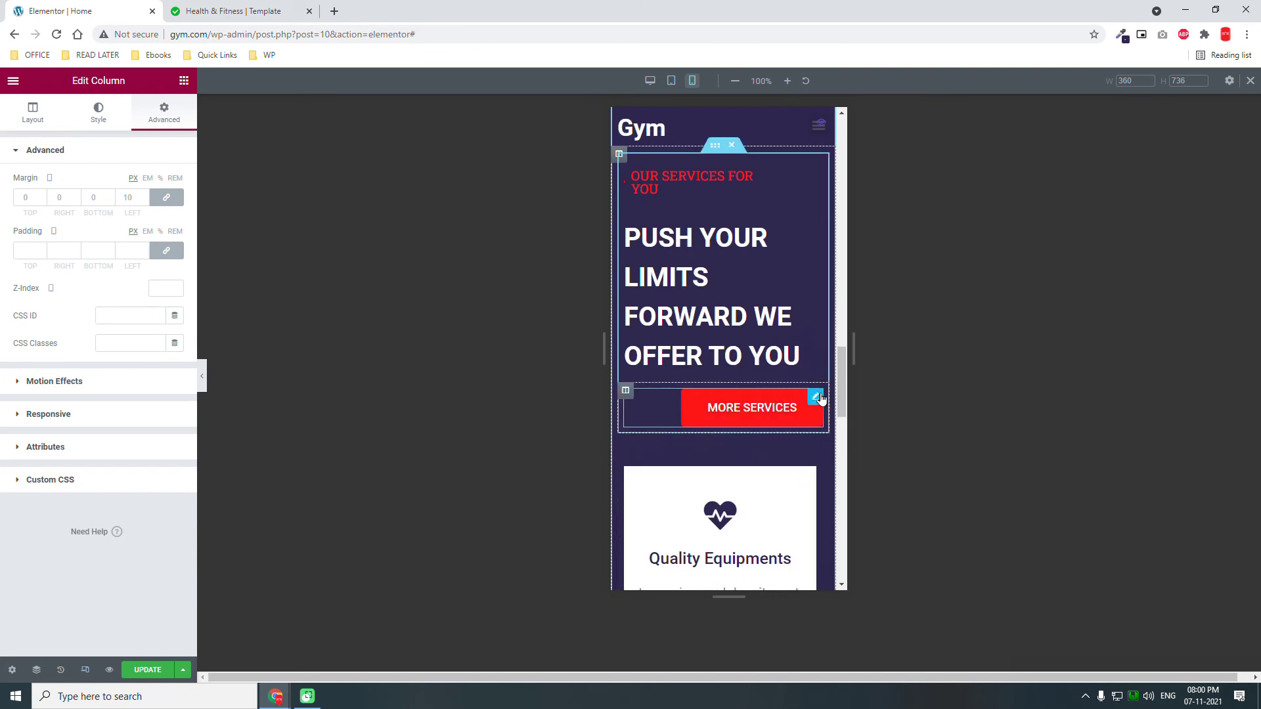
Set the mobile alignment of the MORE SERVICES button to left.
click(818, 398)
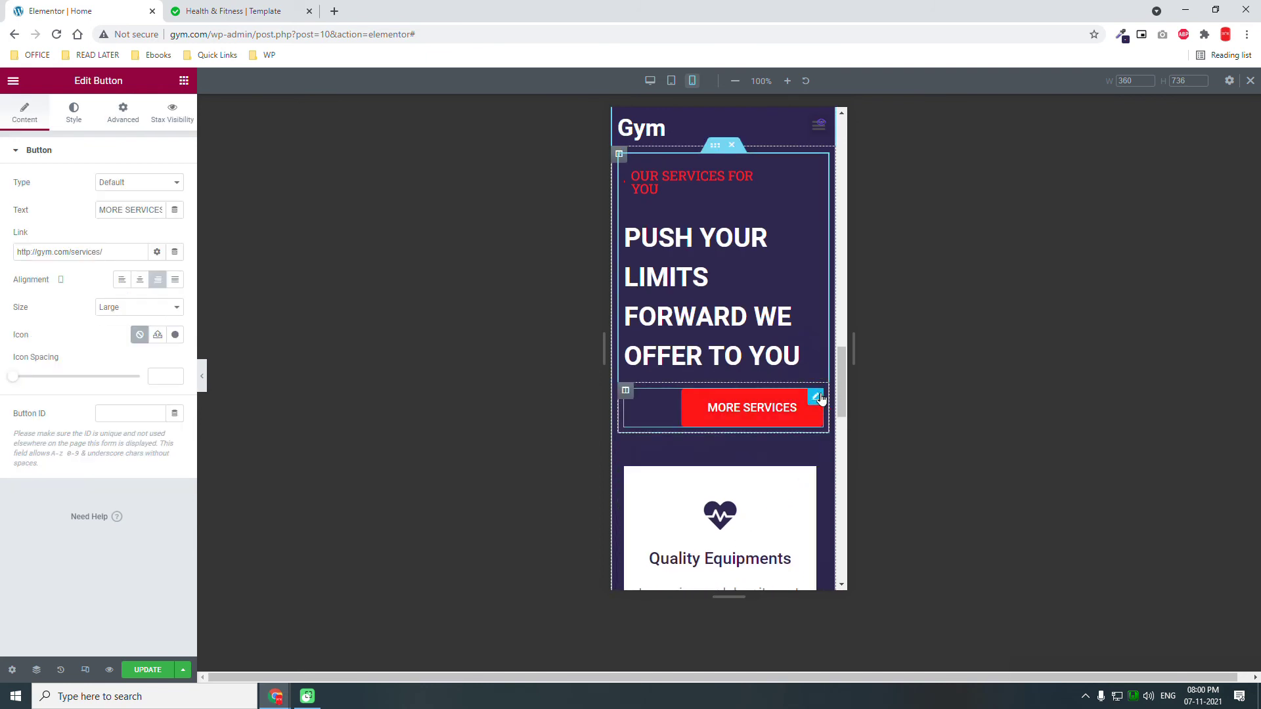
click(145, 282)
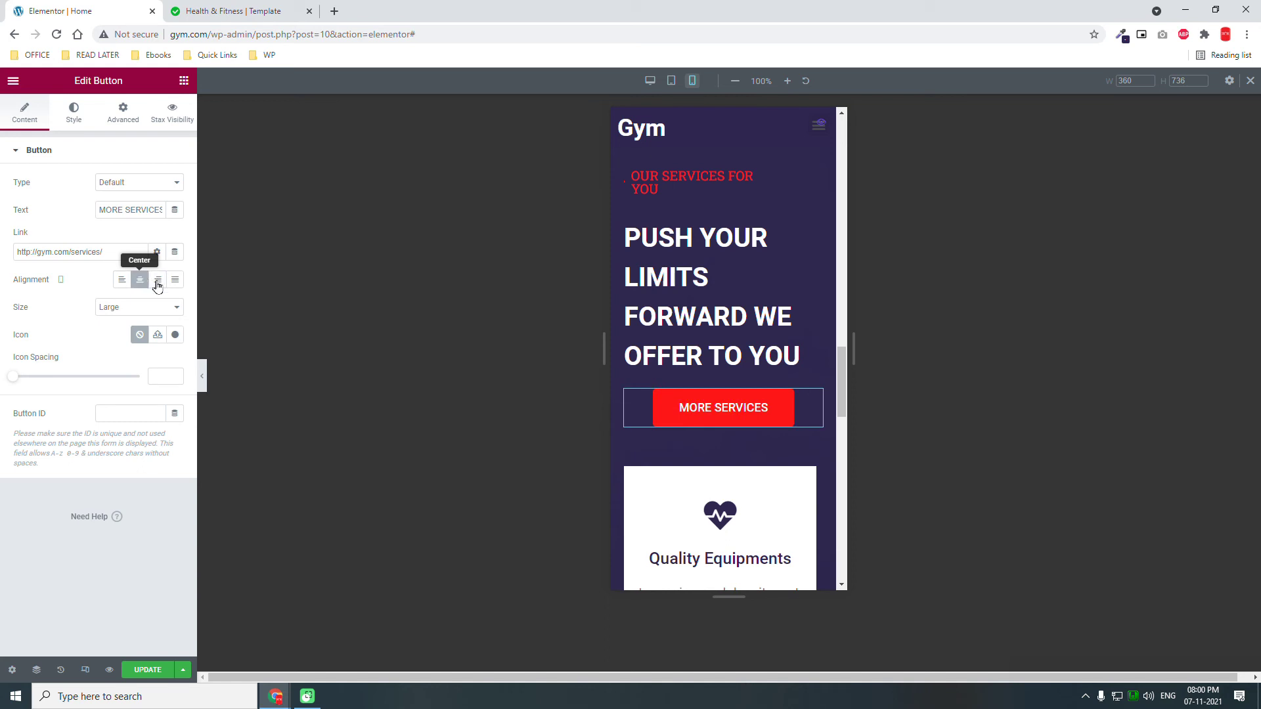
click(122, 280)
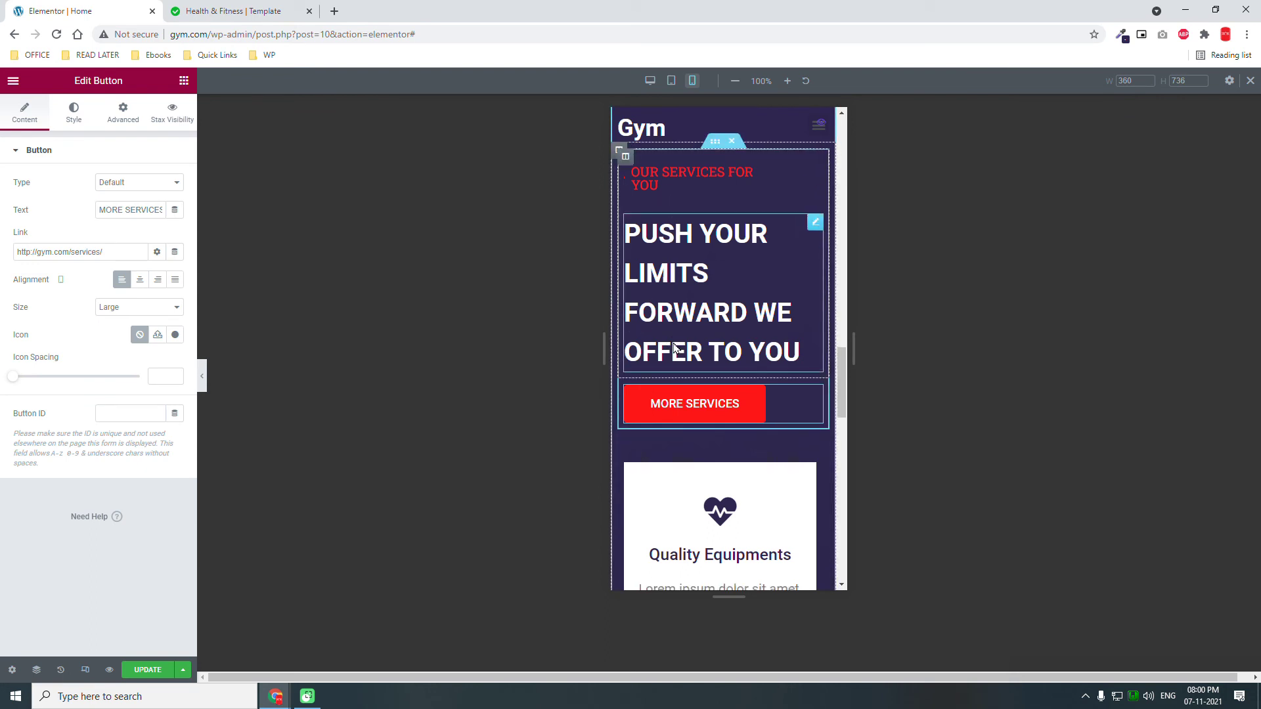
Link the mobile margin values of the Quality Equipments column so all four sides are 0 px.
scroll(667, 342, down, 4)
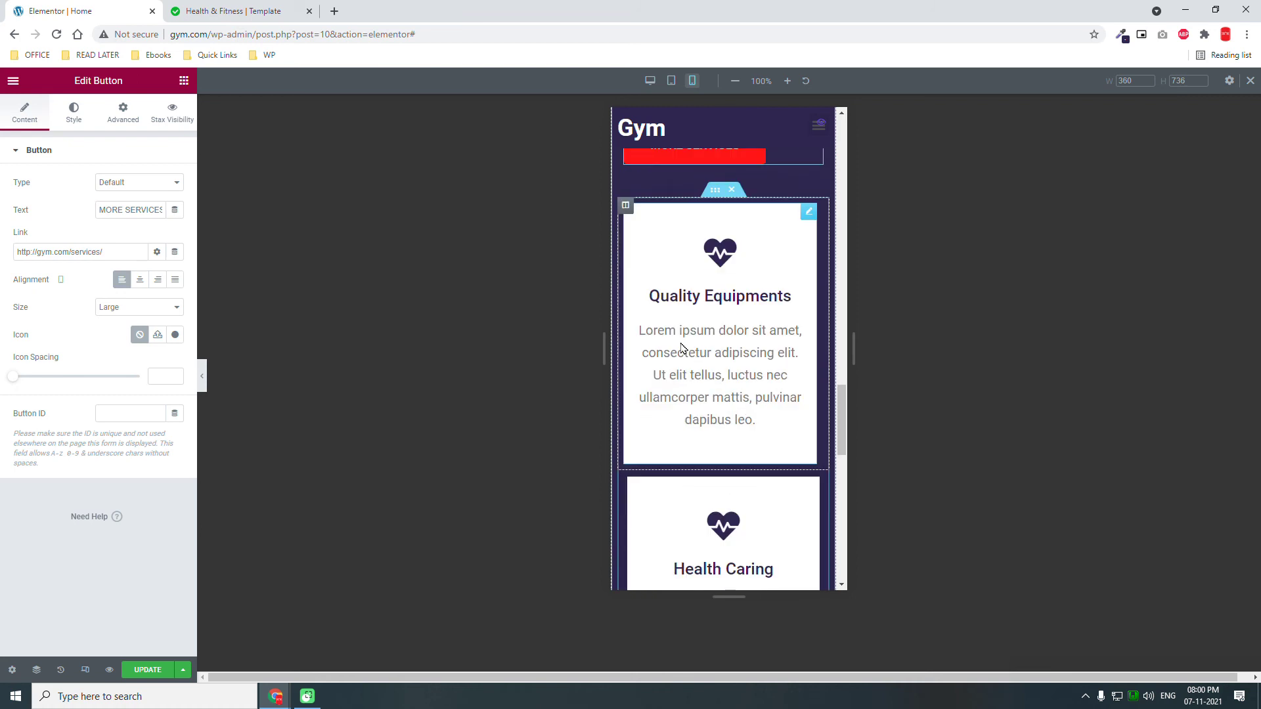
click(625, 209)
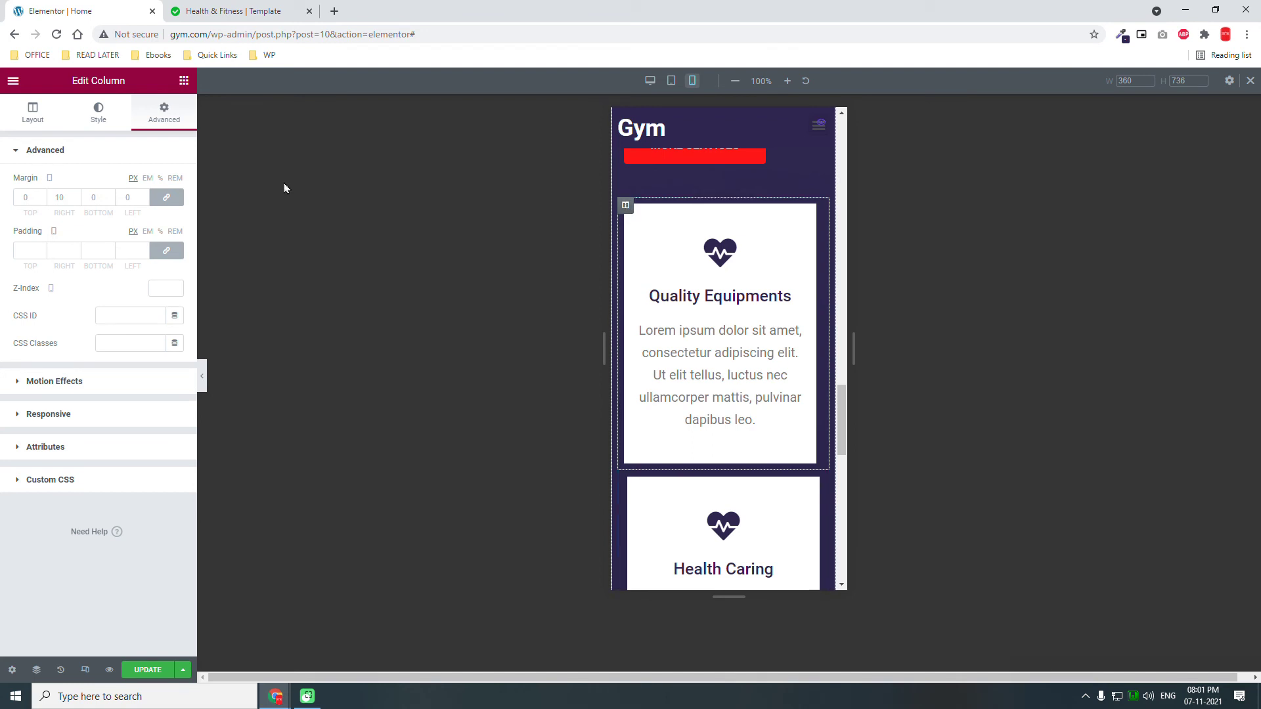
click(160, 198)
Link the mobile margin values of the Health Caring column, setting every side to 0 px.
scroll(777, 338, down, 4)
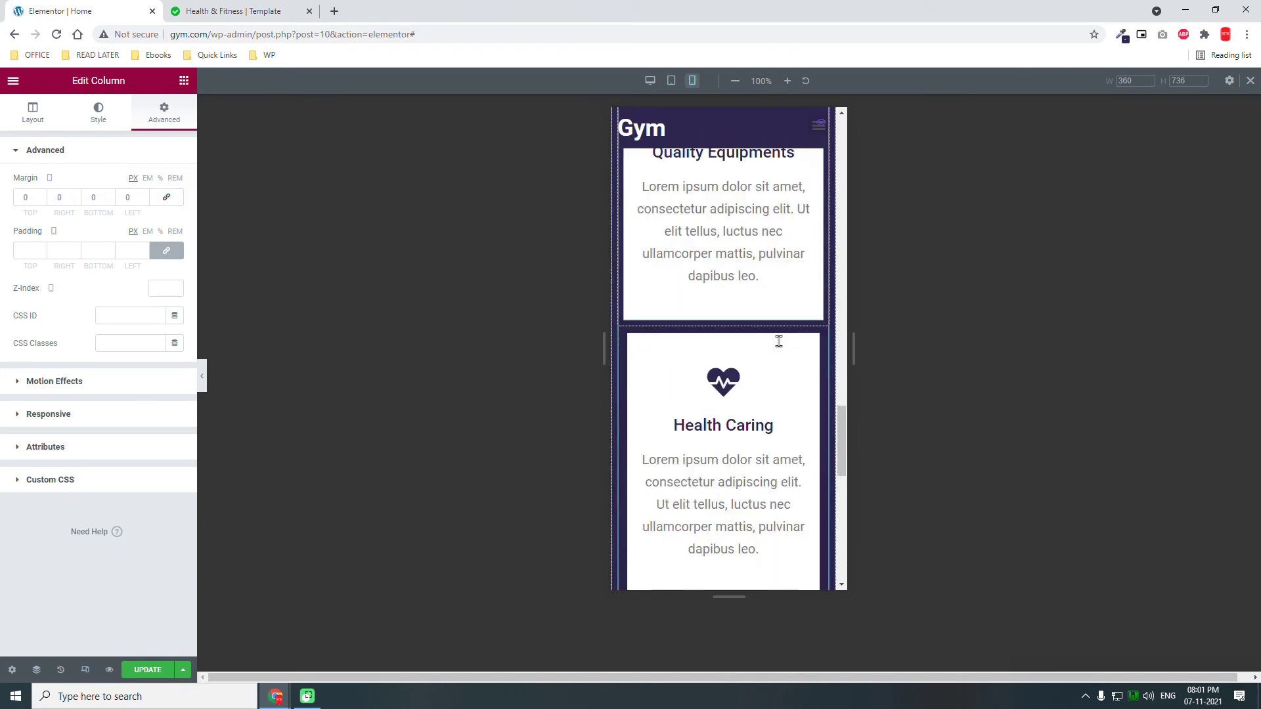
click(625, 216)
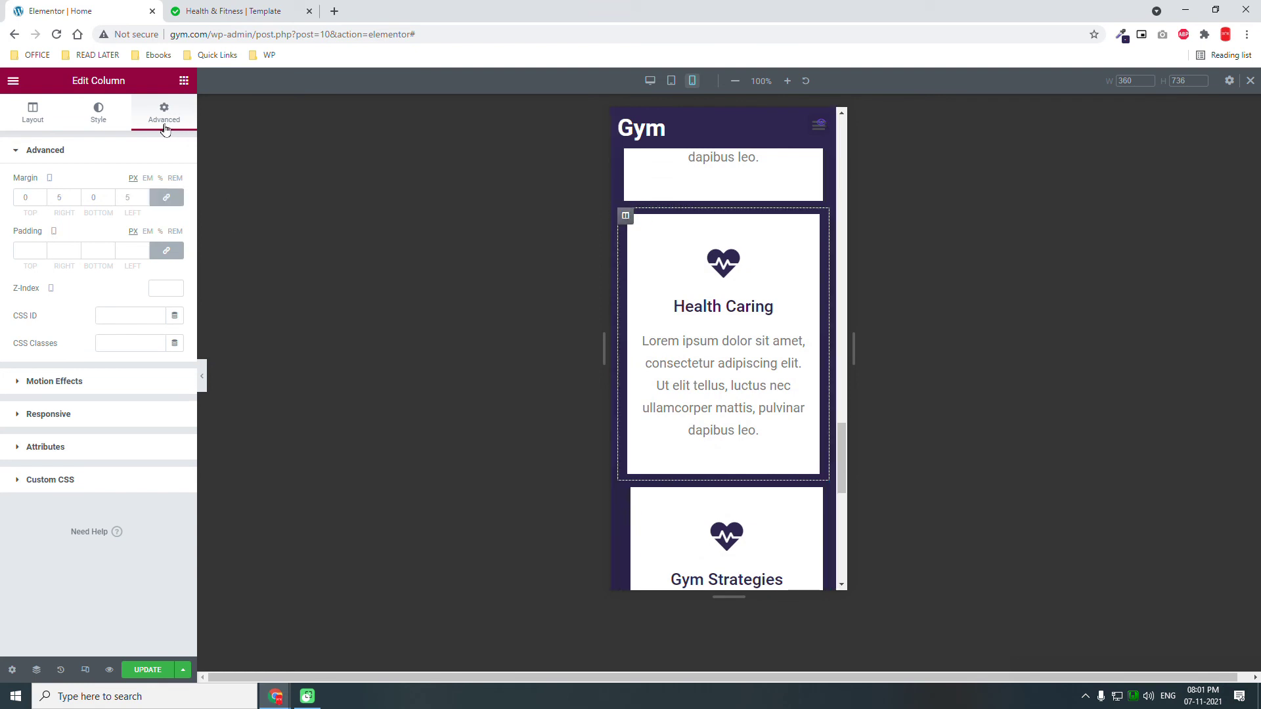
click(160, 123)
click(166, 198)
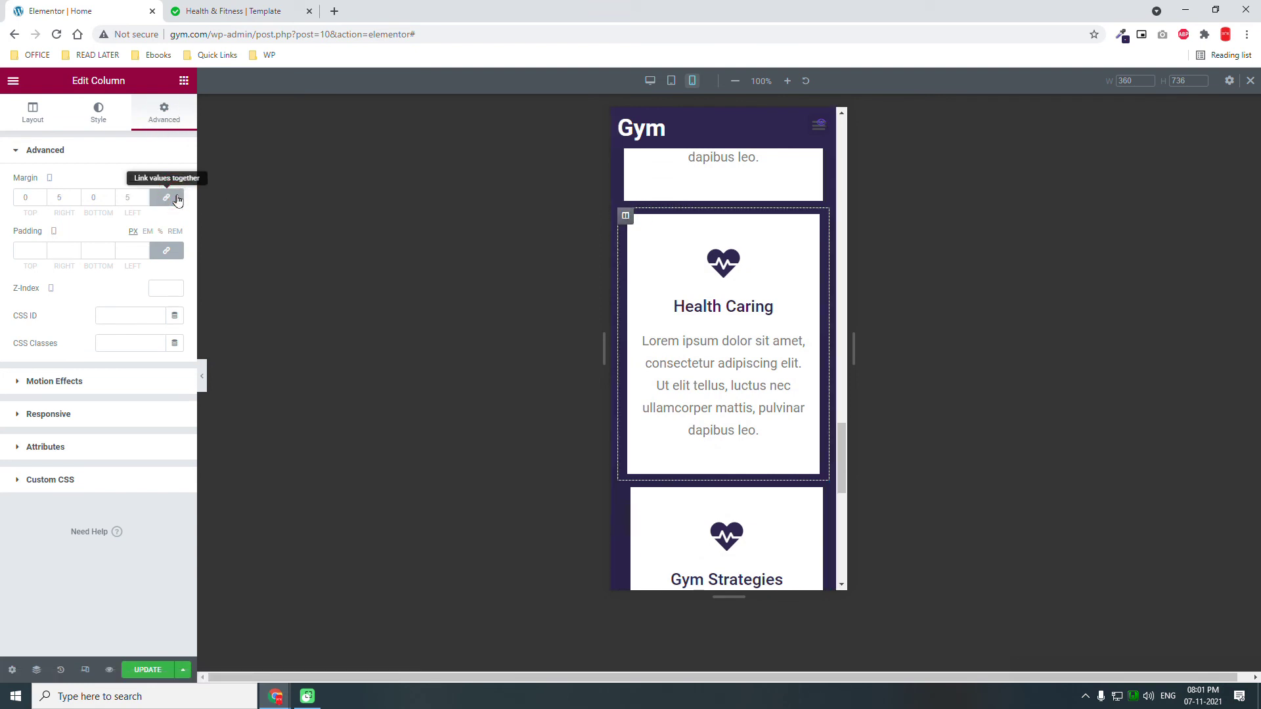
Reset the Gym Strategies column's mobile margins to 0 px by linking the values, and check the stacked card.
scroll(670, 394, down, 3)
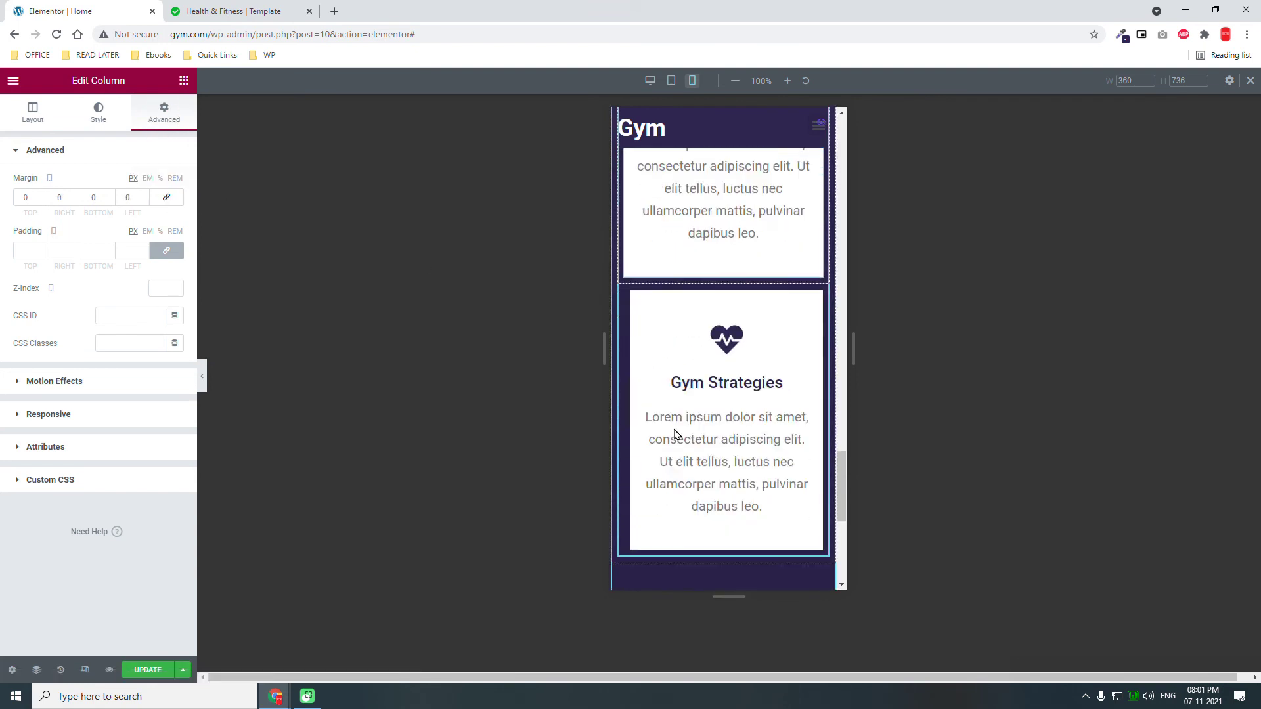
click(625, 294)
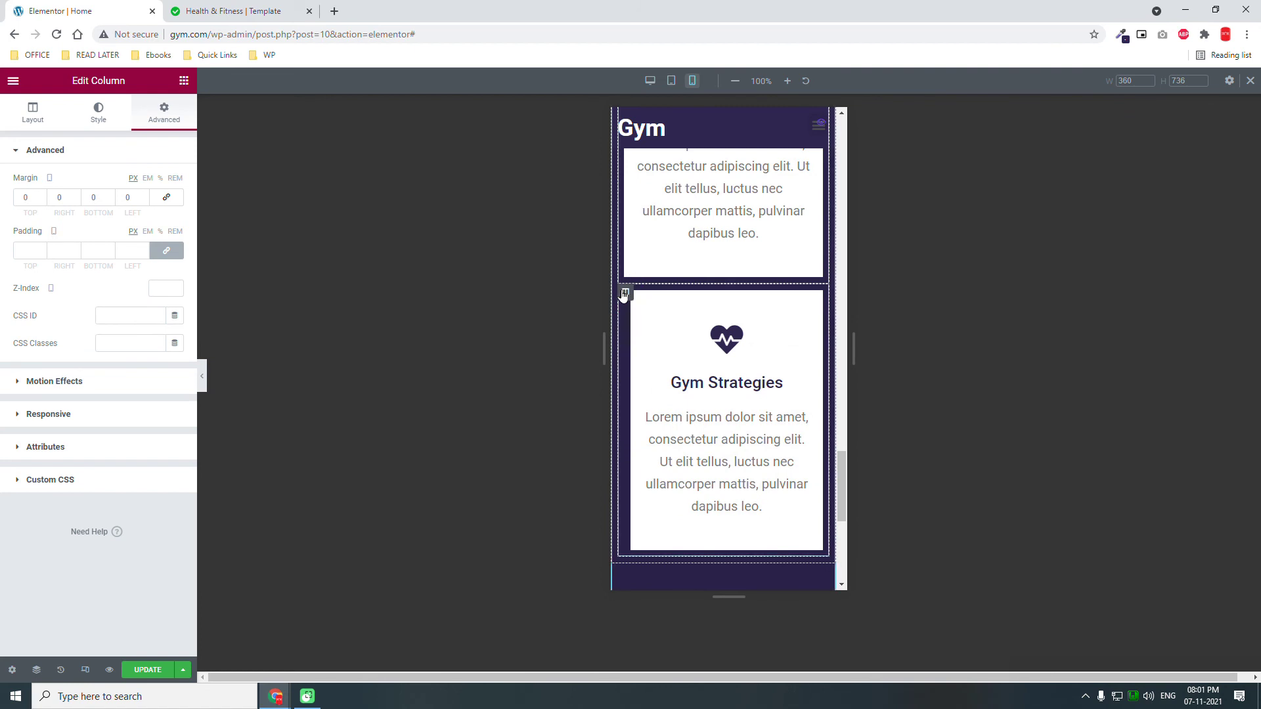
click(168, 198)
scroll(771, 398, down, 4)
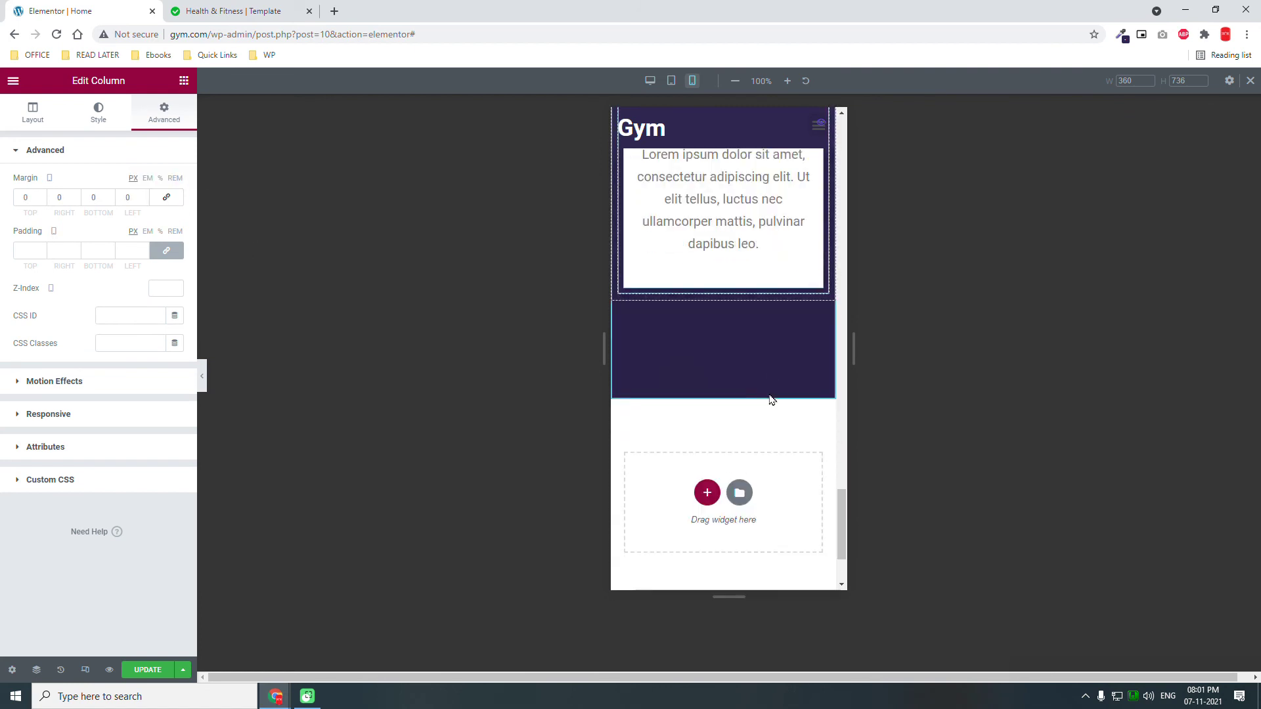
scroll(769, 402, down, 2)
scroll(749, 295, up, 5)
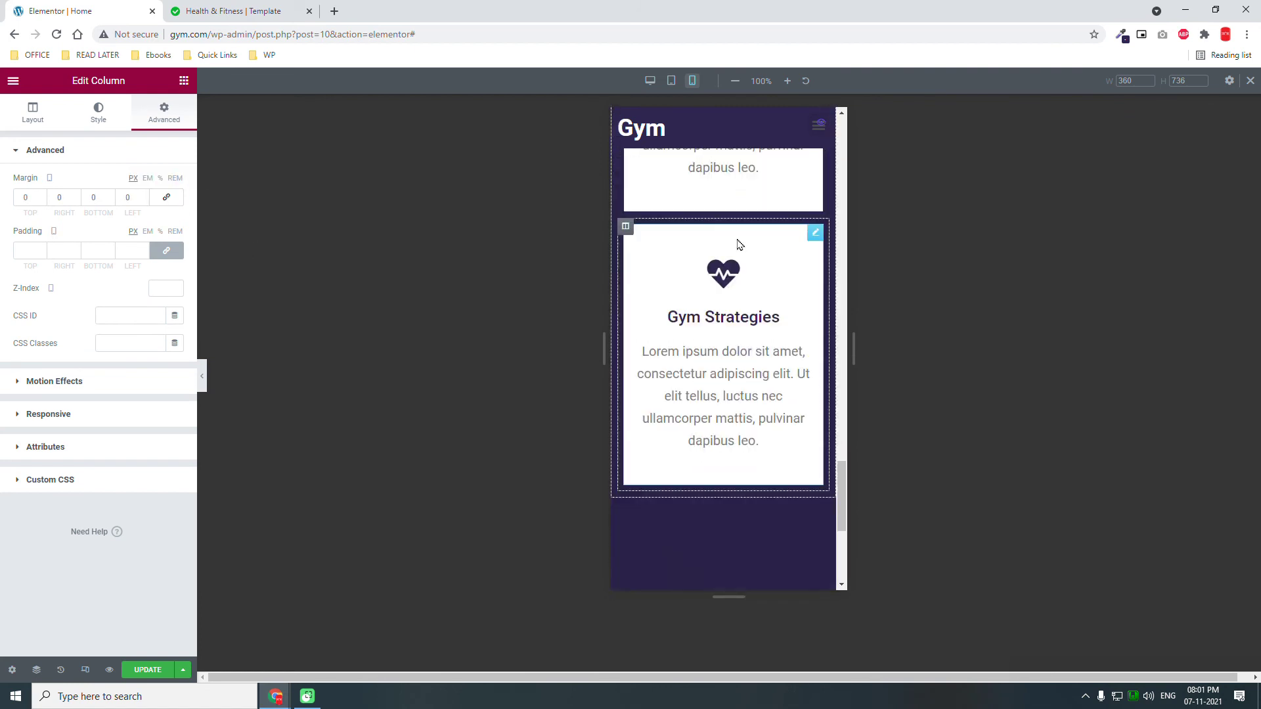
Switch to the tablet view and link the Quality Equipments column's margins at 0 px on all sides.
click(671, 81)
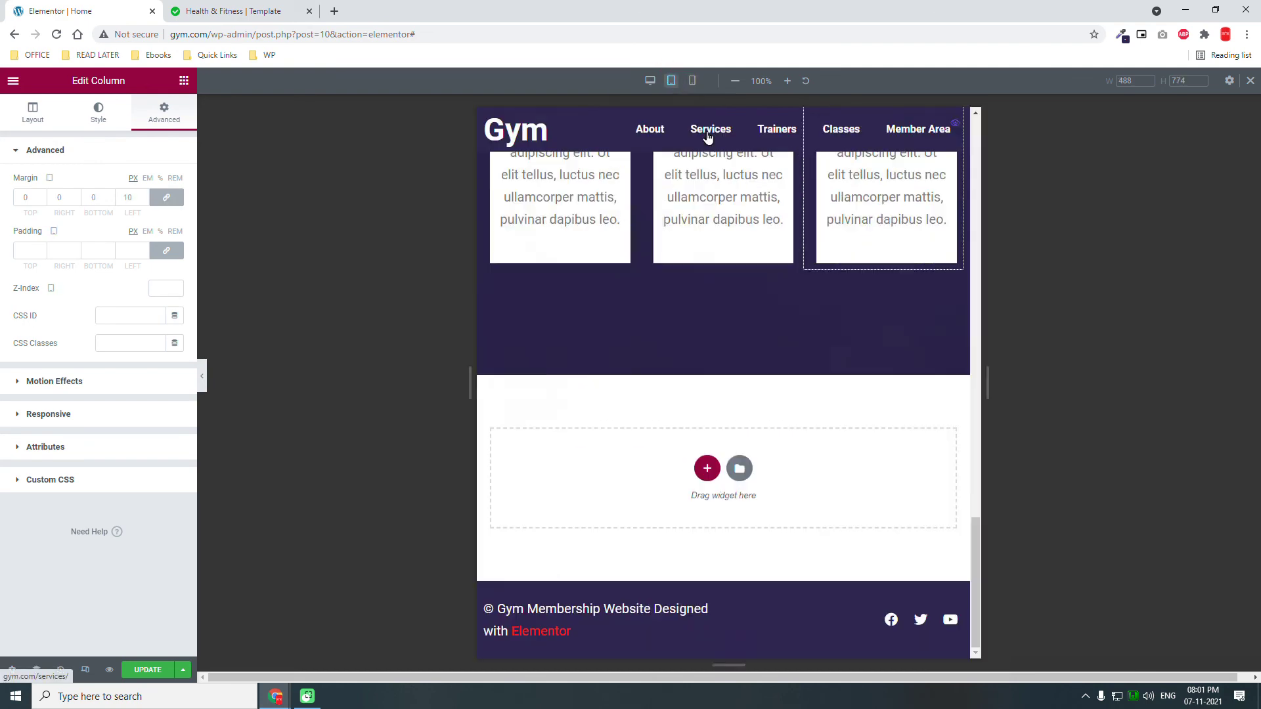
scroll(723, 281, up, 7)
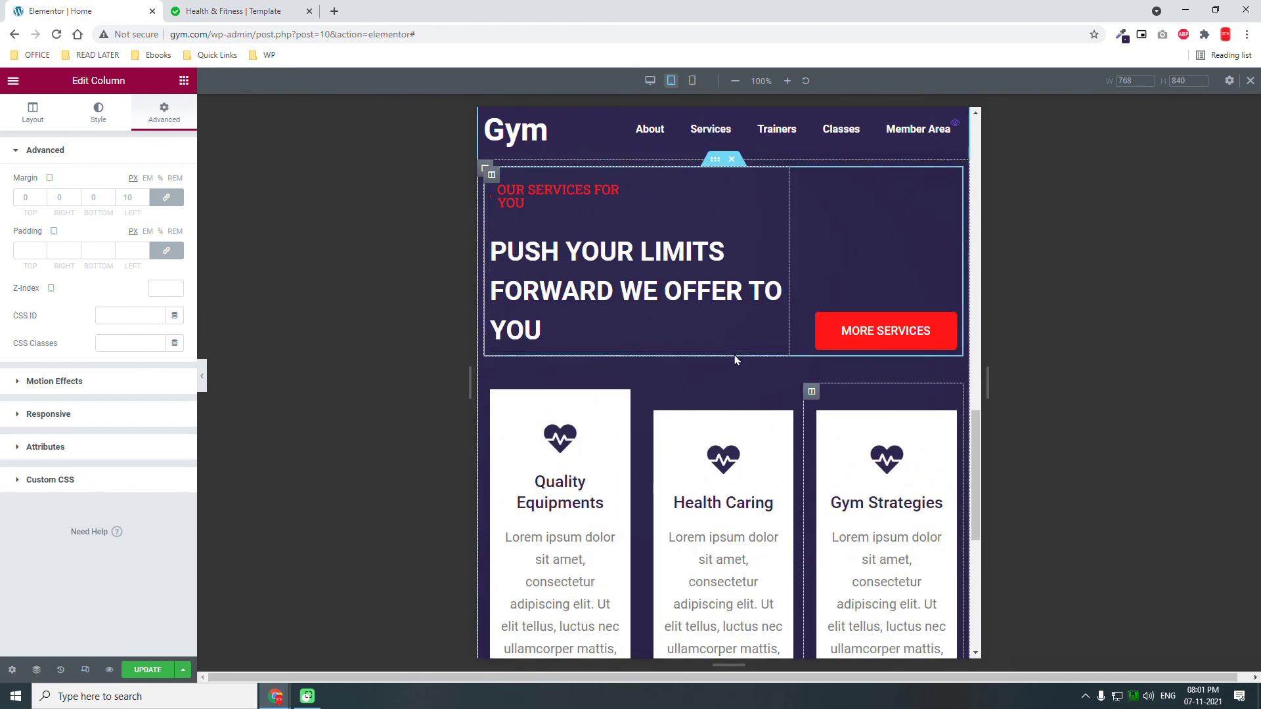
scroll(736, 360, down, 2)
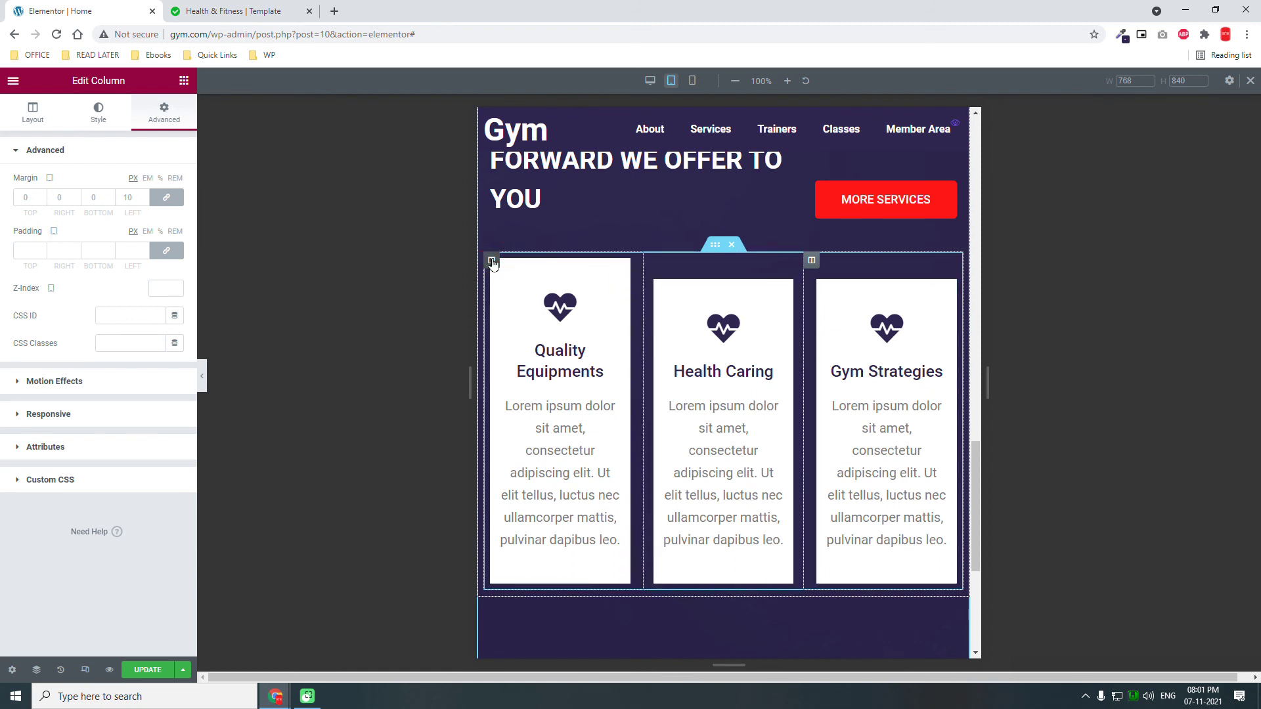
click(176, 200)
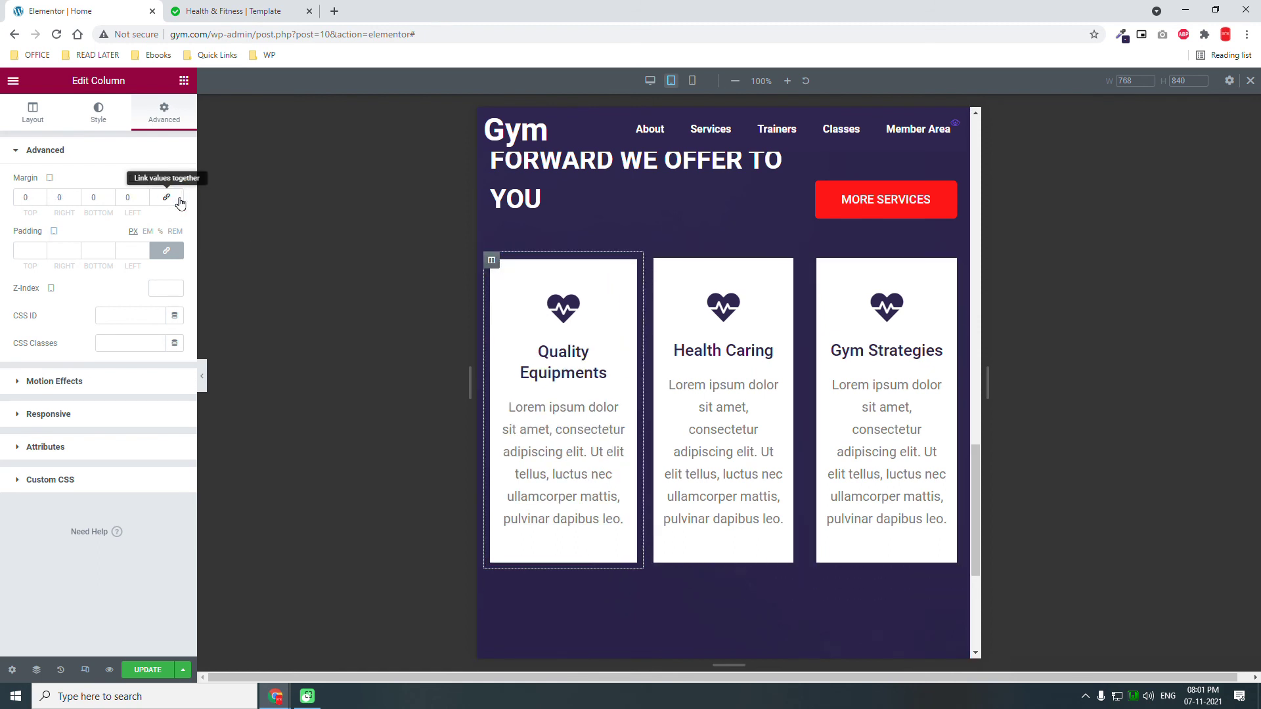
Link the tablet margins of the Health Caring and Gym Strategies columns at 0 px on all sides.
click(652, 262)
click(168, 199)
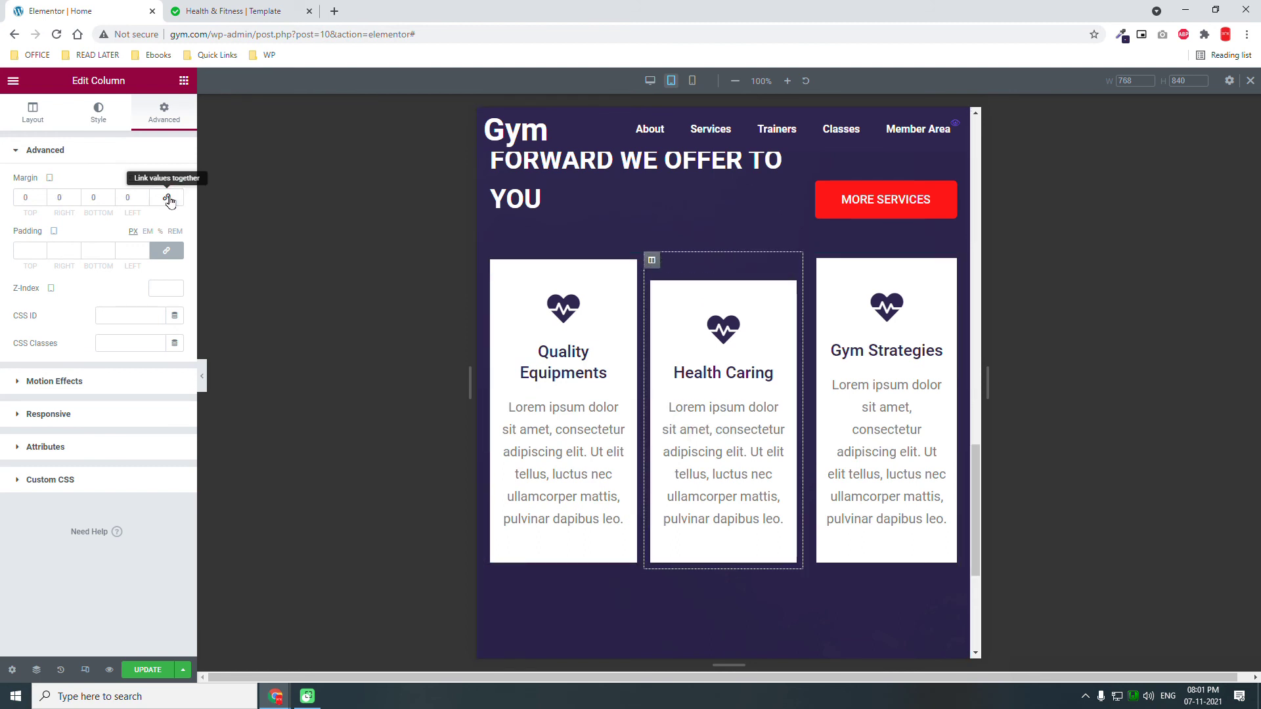
click(812, 261)
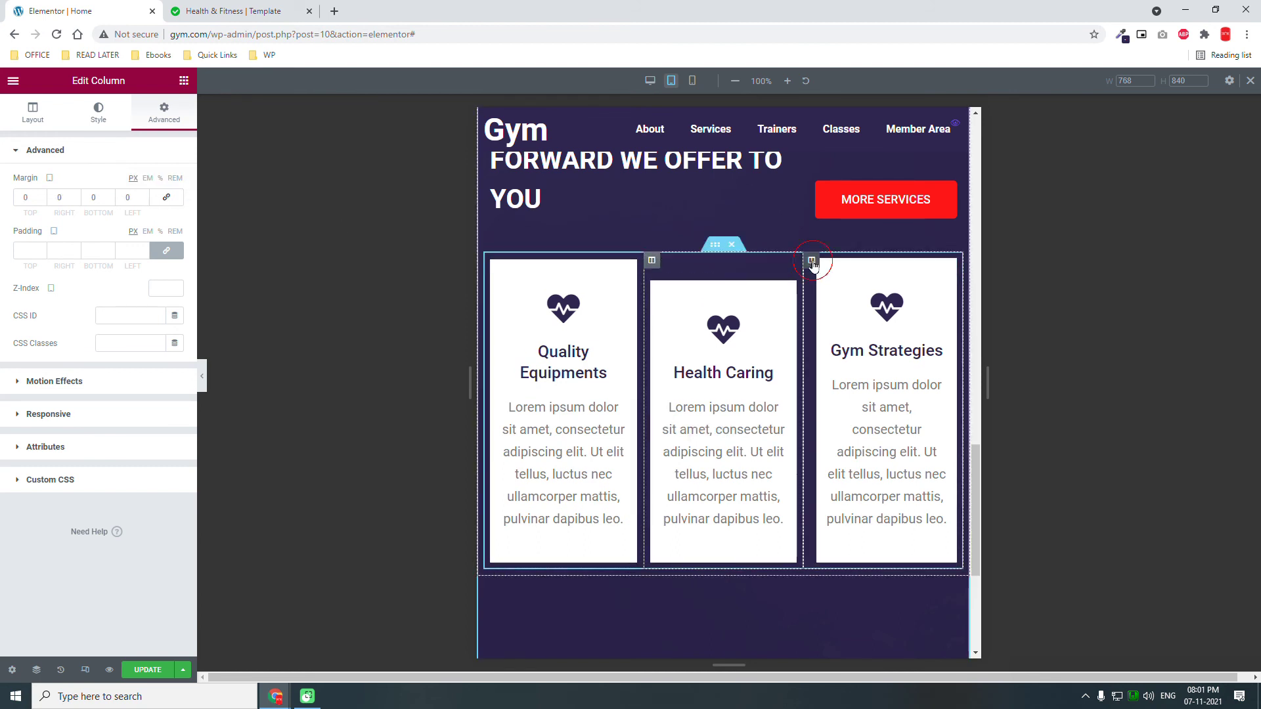
click(176, 199)
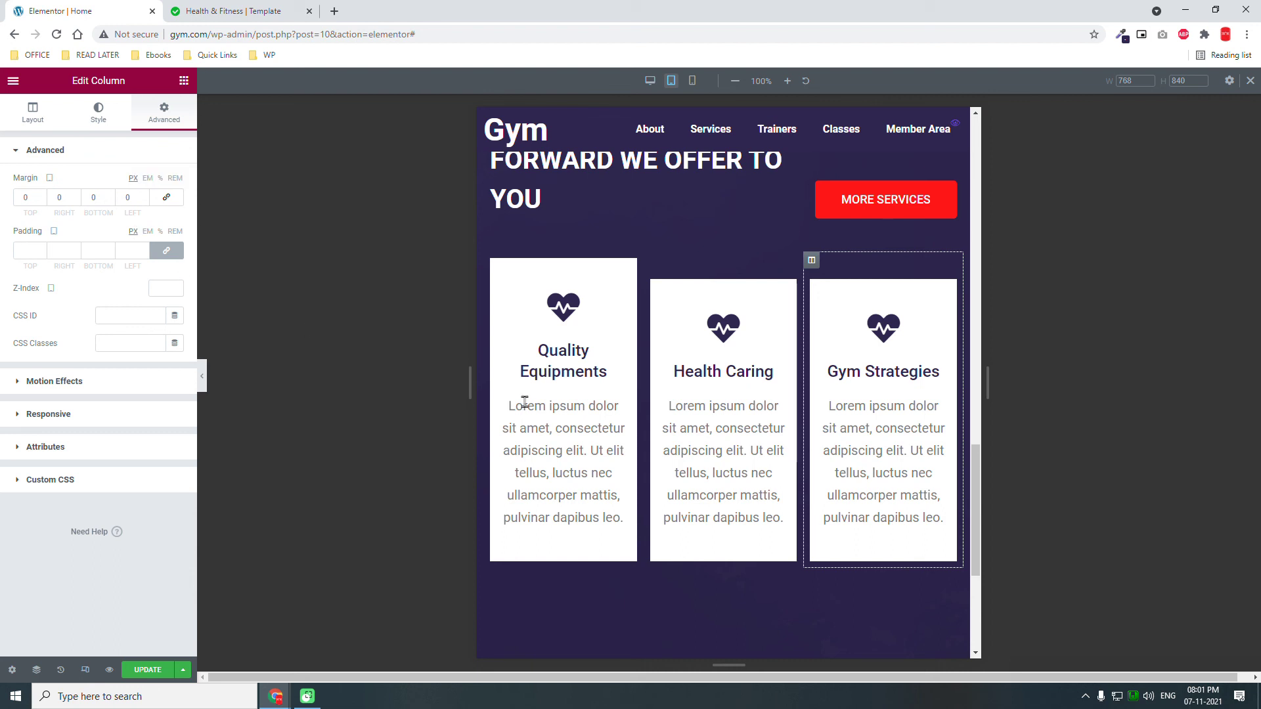
Examine the tablet layout of the services section, including with the editing panel hidden, and restore the panel.
scroll(525, 407, up, 2)
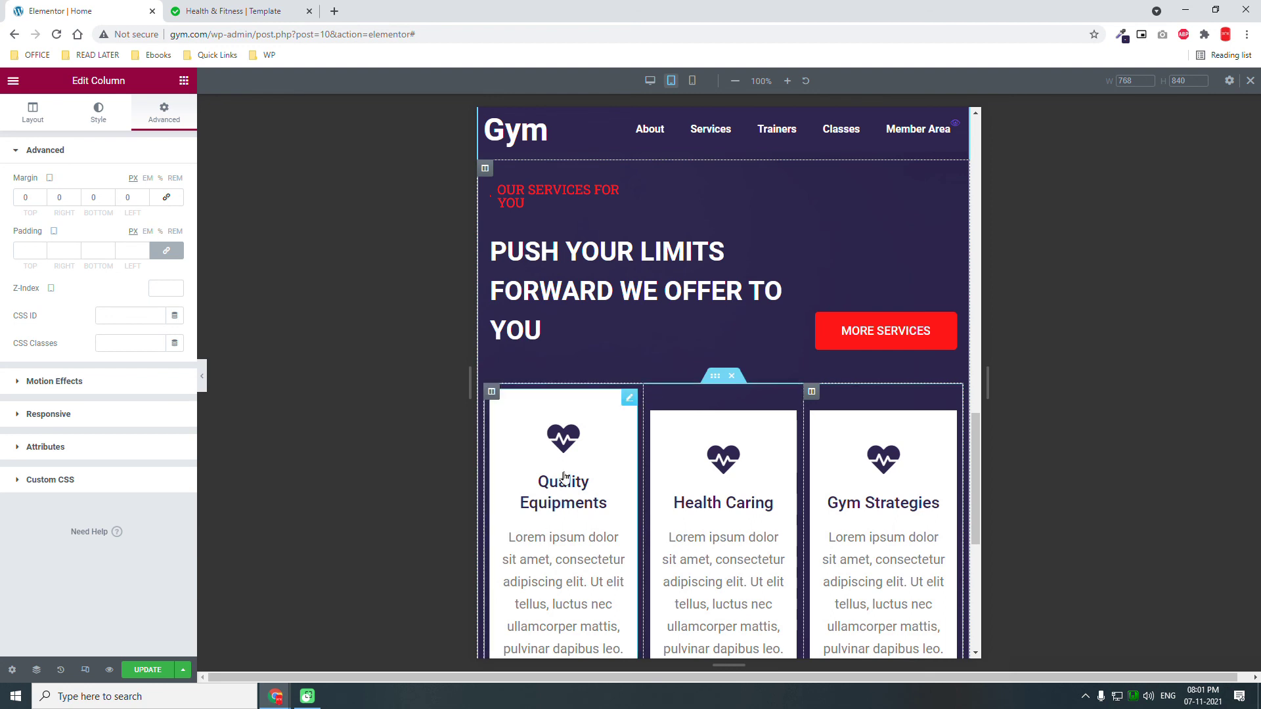
scroll(563, 478, down, 1)
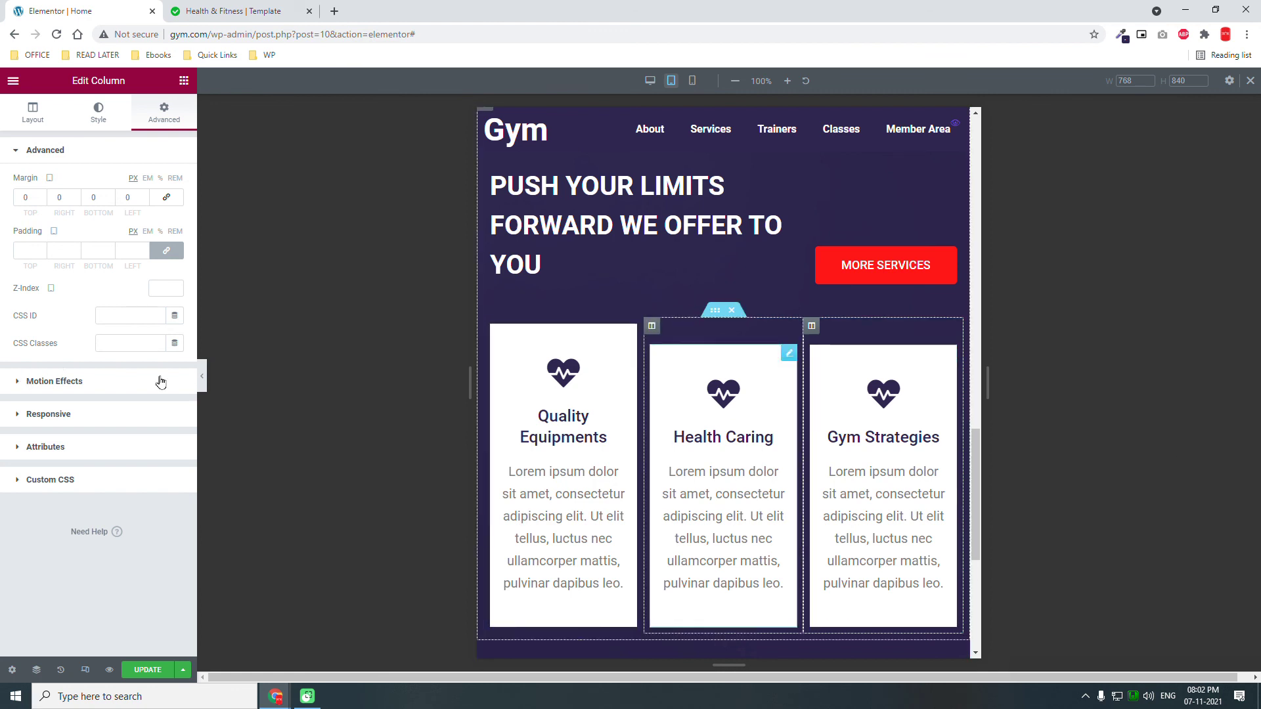
click(203, 379)
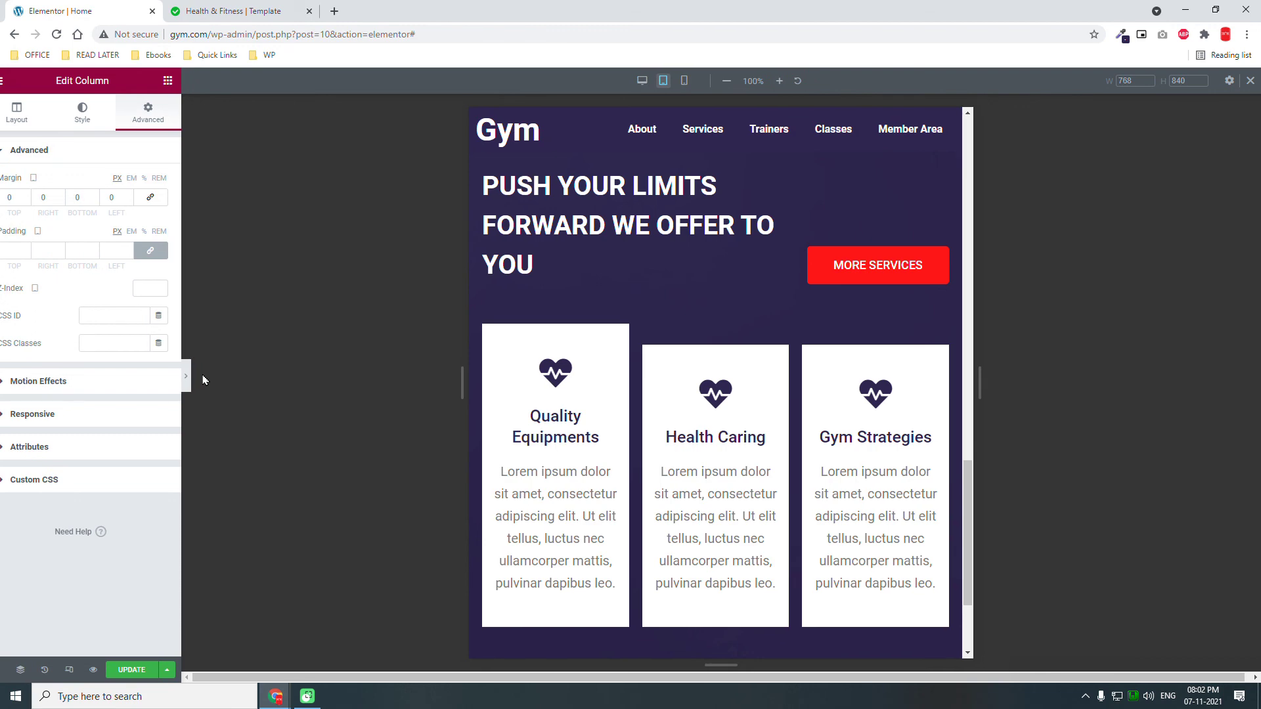
scroll(658, 399, up, 3)
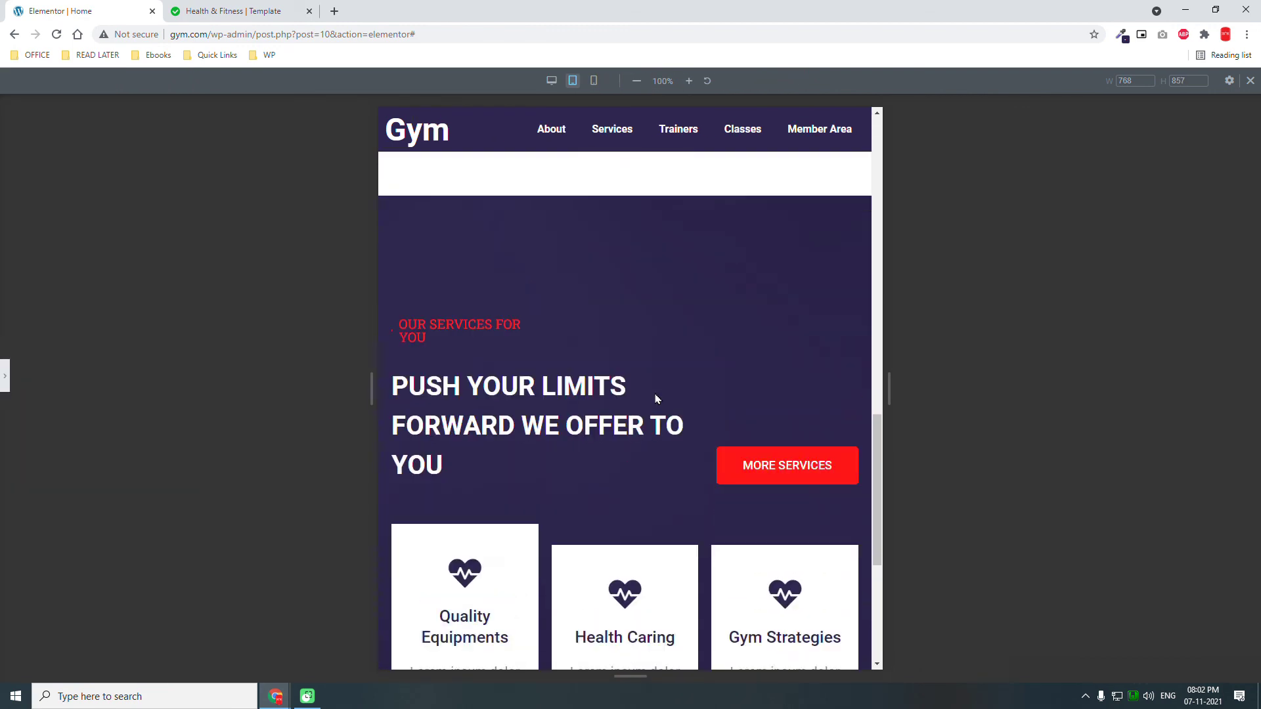
scroll(658, 399, down, 5)
scroll(657, 399, up, 3)
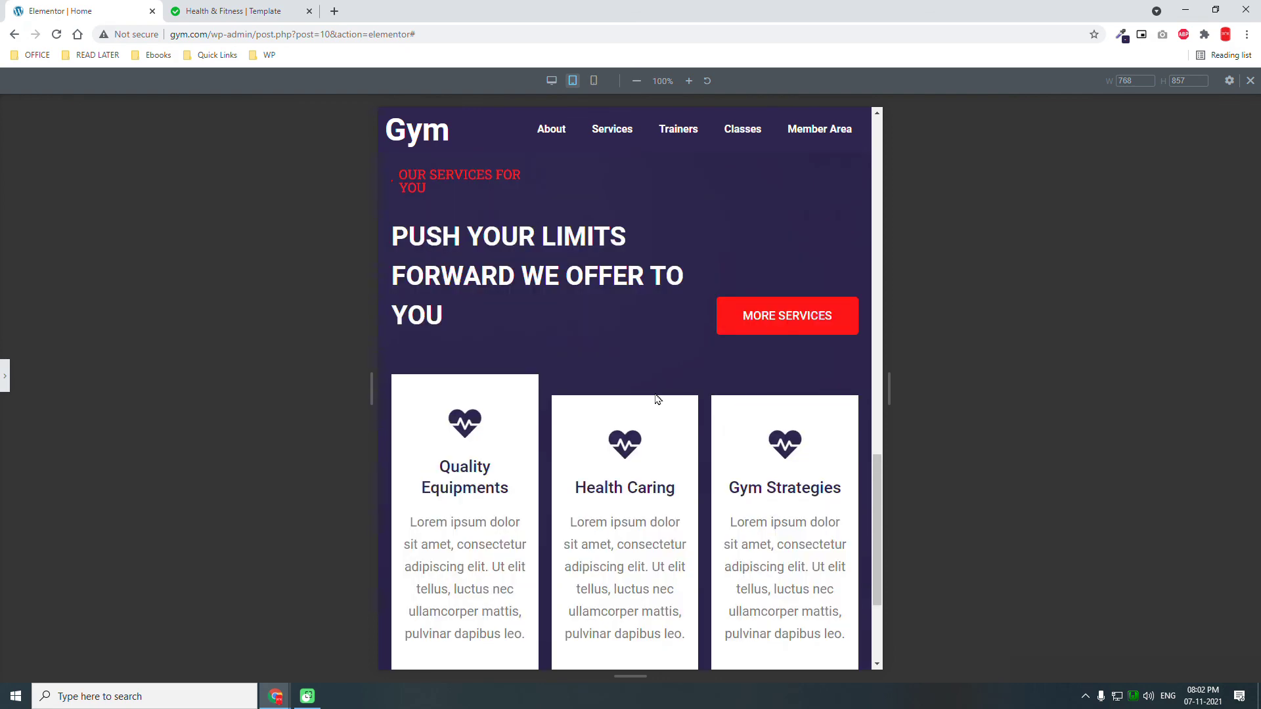
click(3, 371)
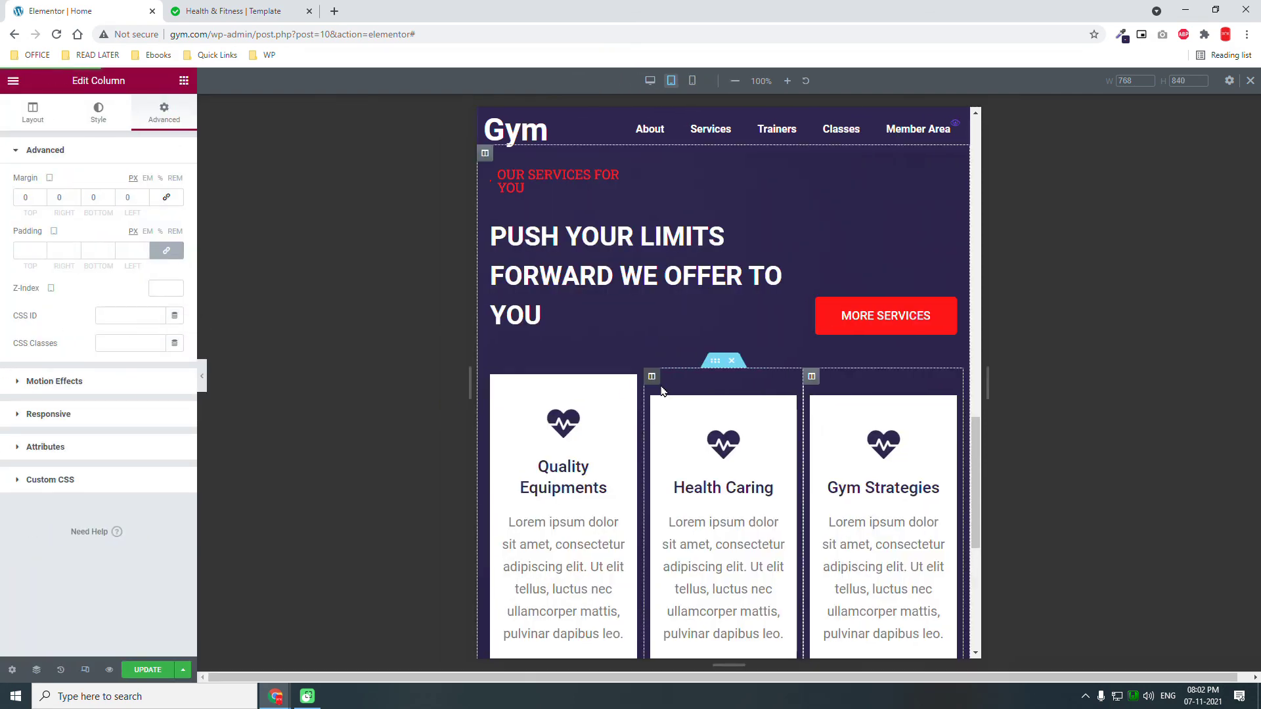
scroll(662, 391, up, 5)
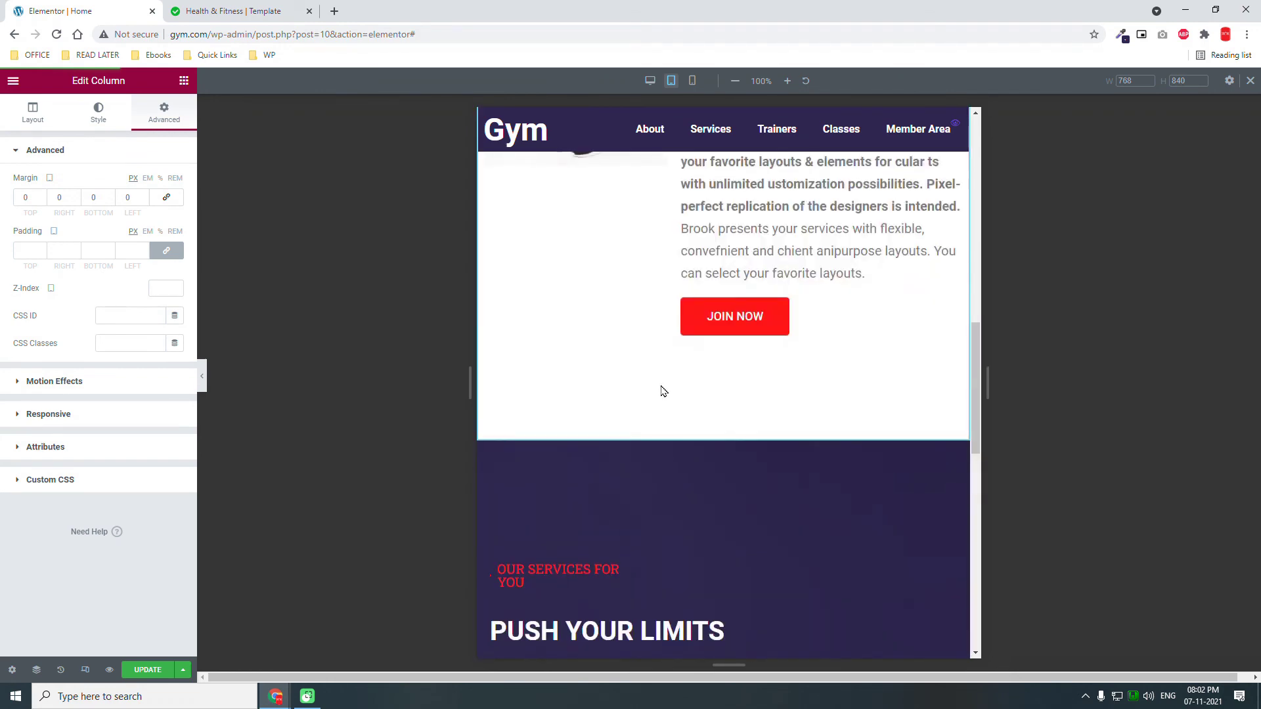
scroll(662, 391, up, 3)
scroll(662, 391, down, 5)
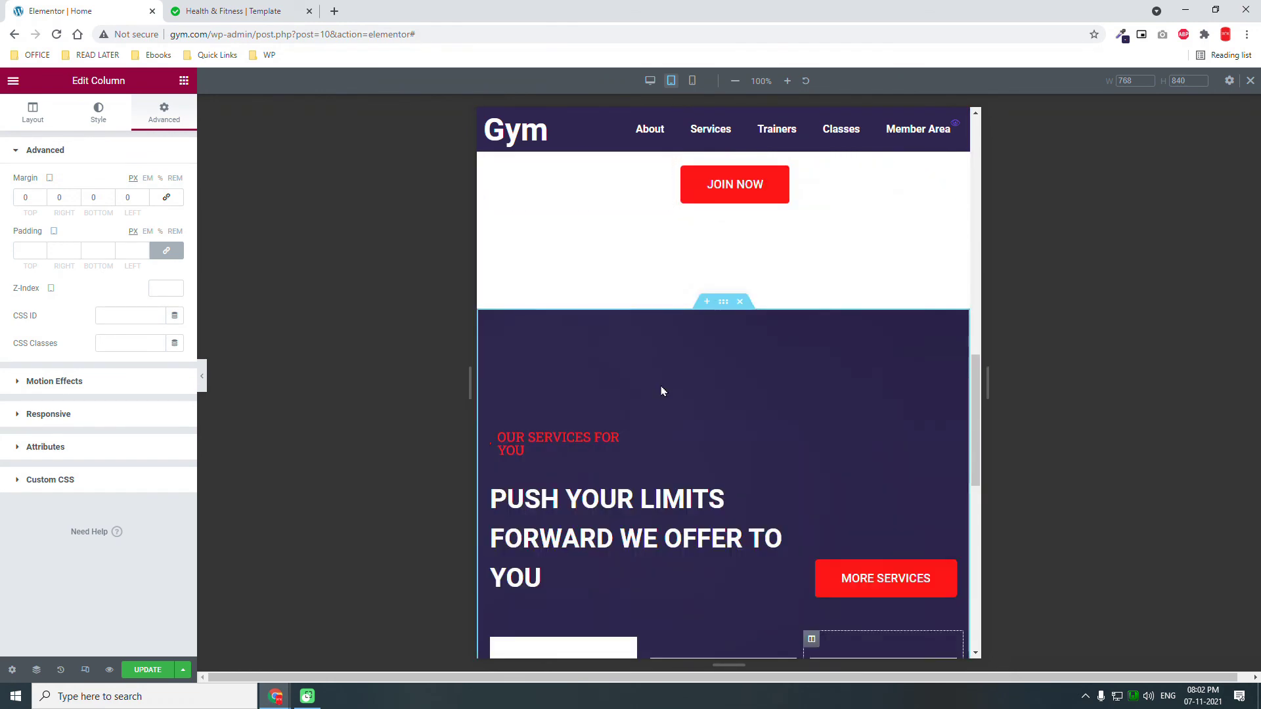